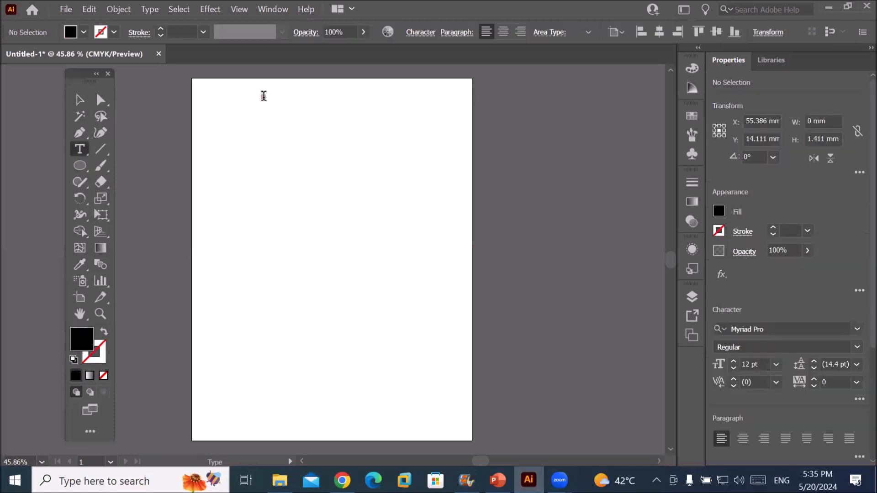
Add the title text "Pathfinder (Divide)", enlarge it to about 46 pt, and place it near the top of the artboard.
left_click(424, 122)
left_click(79, 151)
left_click(244, 100)
type("Pathfinder (Divide)")
key("Escape")
left_click_drag(292, 104, 430, 142)
left_click_drag(330, 113, 331, 115)
double_click(330, 114)
key("BackSpace")
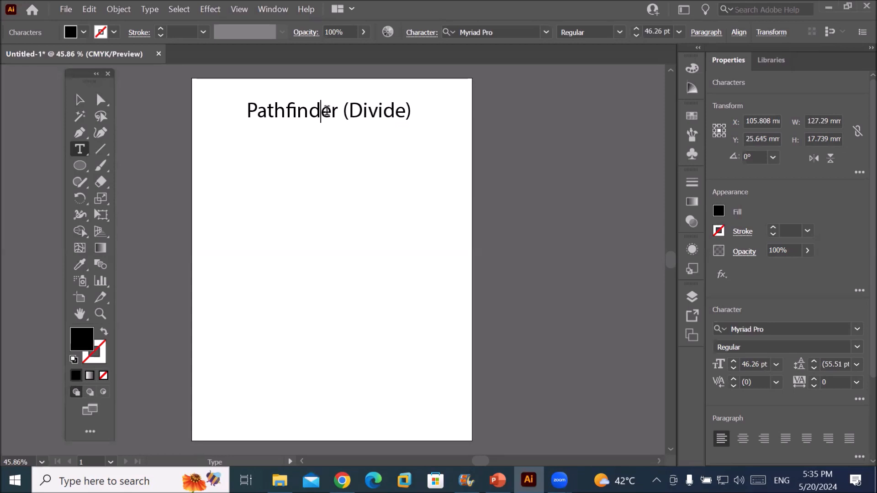
left_click(79, 100)
left_click_drag(282, 108, 278, 98)
Draw a circle about 88 mm wide with default white fill and black stroke, and place an overlapping copy up and to its right.
left_click(80, 166)
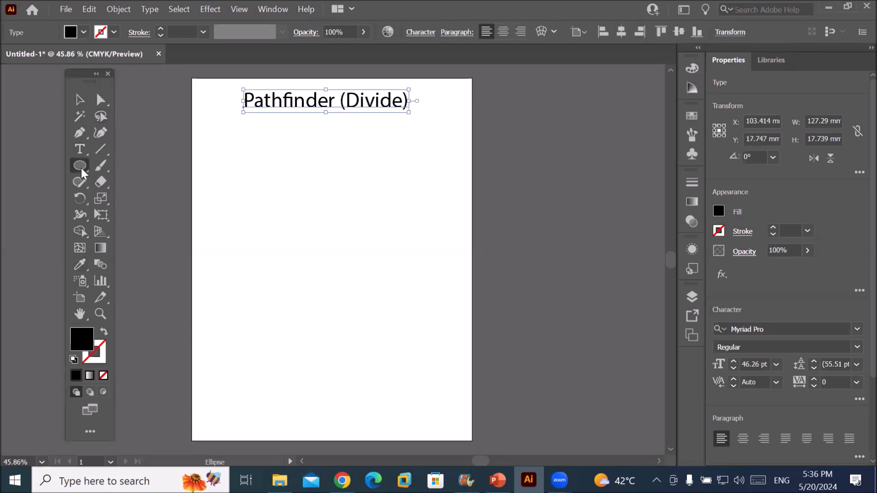
left_click_drag(229, 200, 343, 315)
left_click(73, 359)
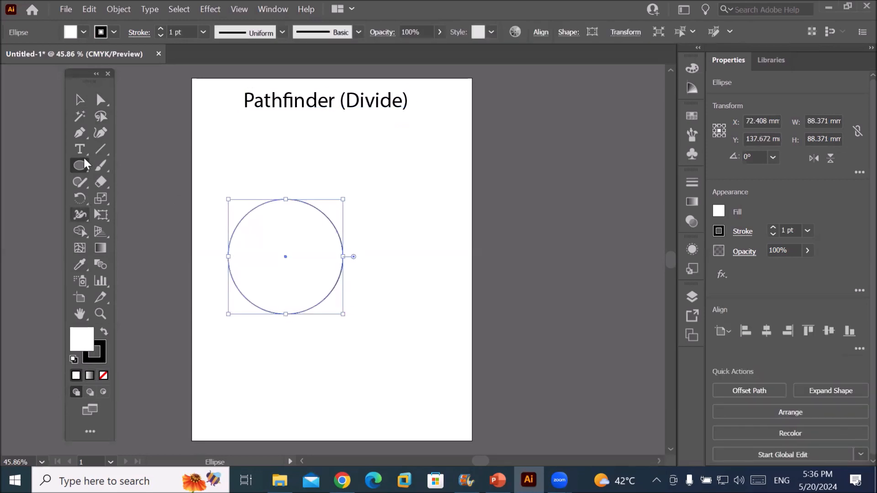
left_click(80, 100)
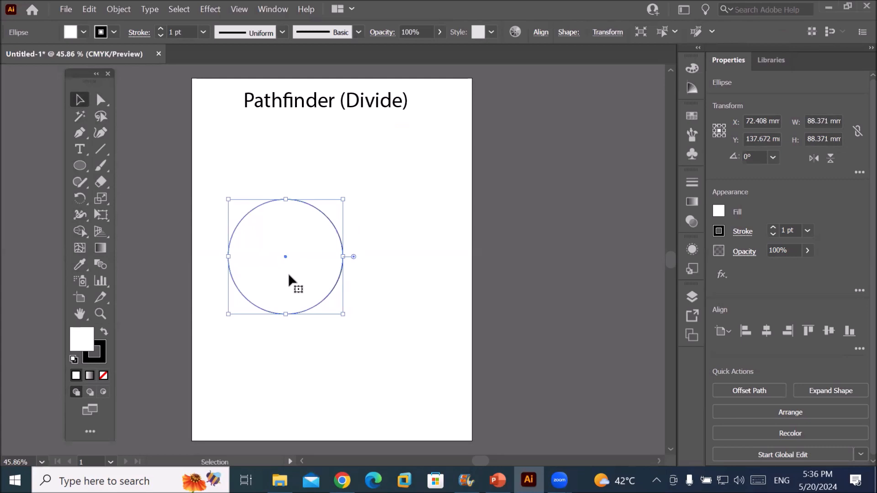
left_click_drag(289, 274, 330, 244)
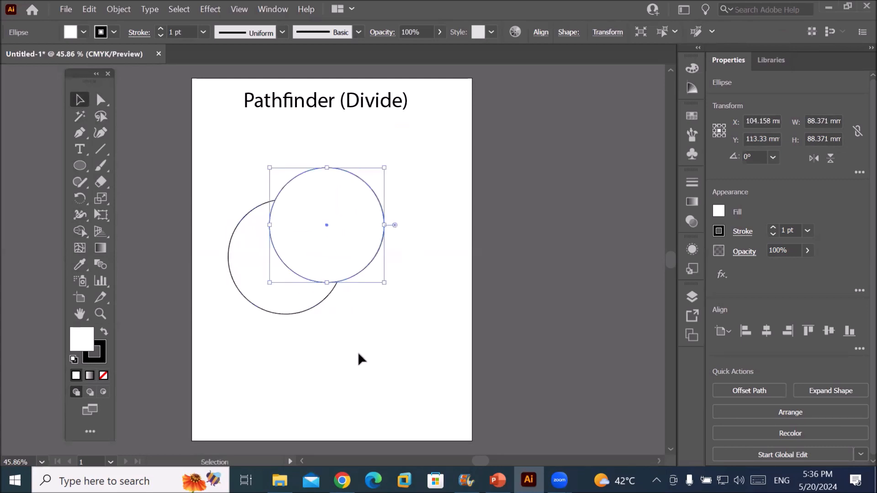
Divide the two overlapping circles with the Pathfinder Divide operation.
left_click_drag(196, 157, 440, 335)
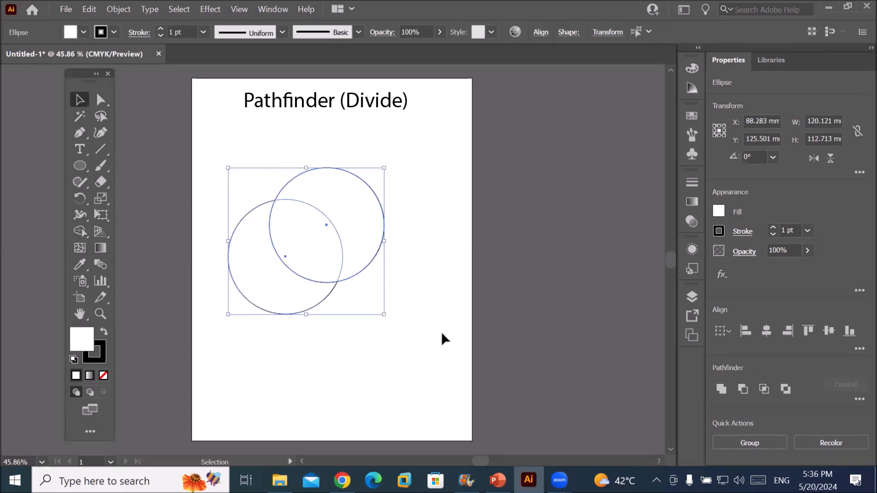
left_click(265, 10)
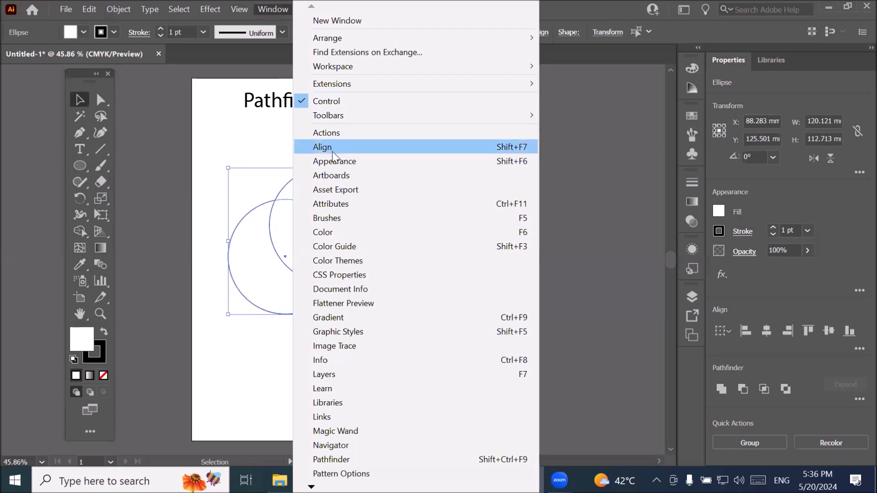
left_click(316, 464)
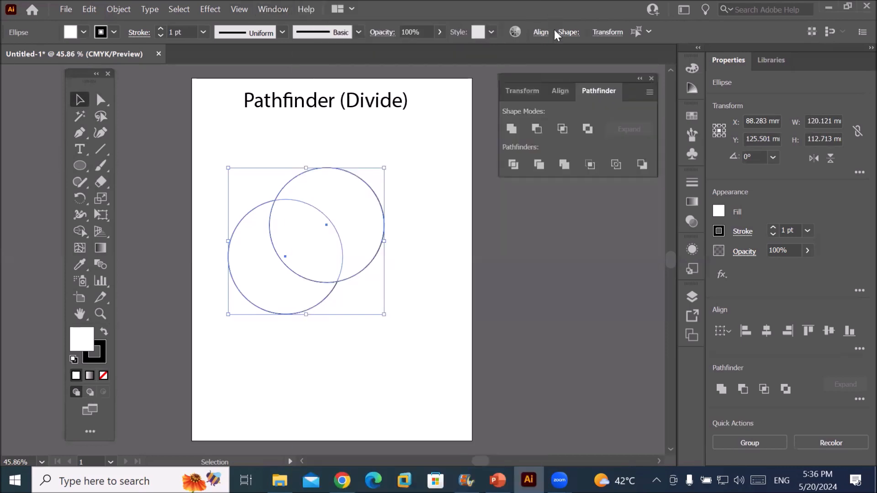
left_click(514, 166)
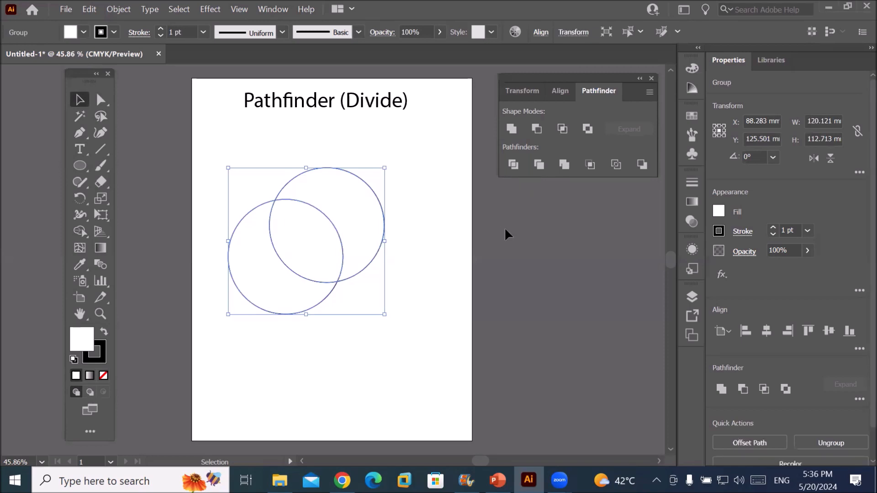
left_click(268, 137)
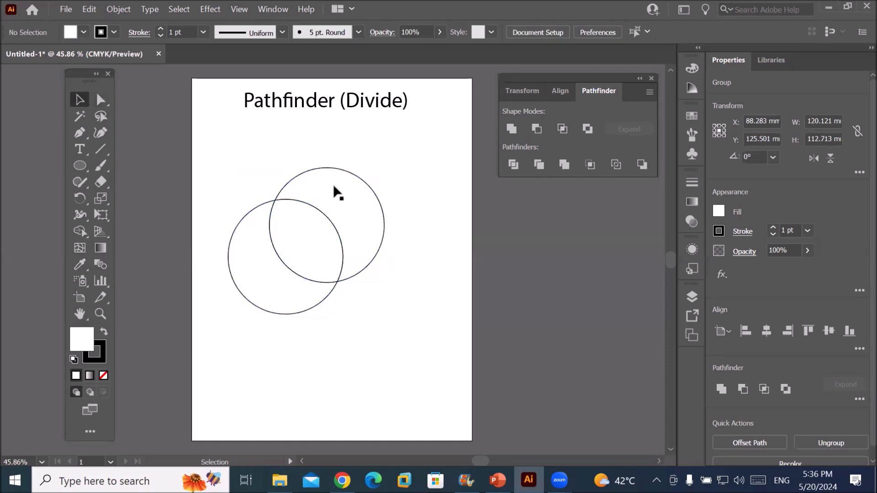
Move the divided circles slightly up toward the title and ungroup them.
left_click(333, 185)
left_click_drag(333, 185, 340, 159)
right_click(341, 160)
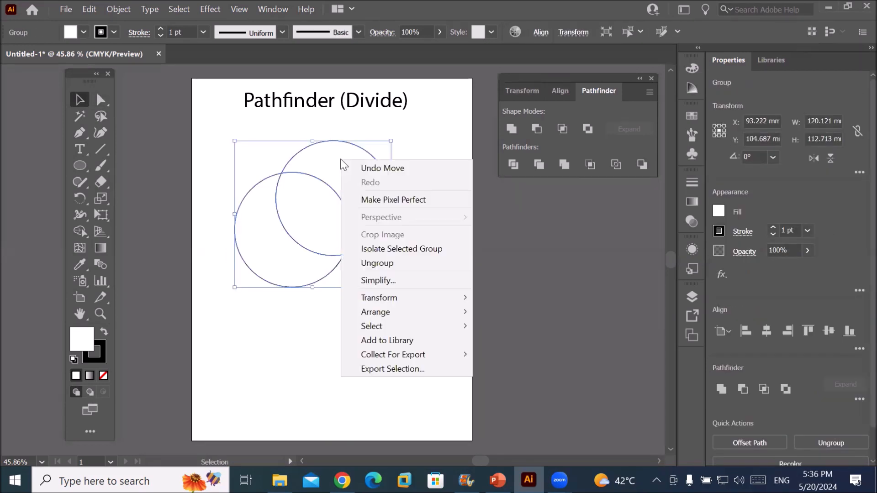
left_click(390, 263)
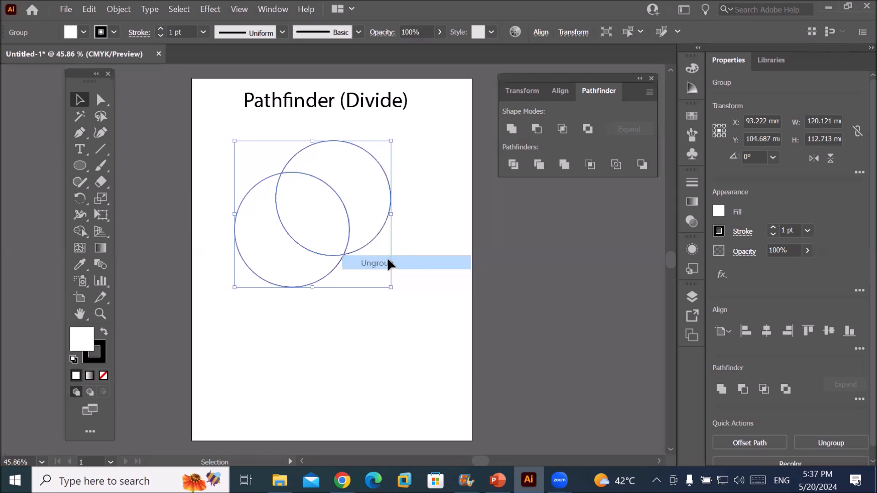
left_click(341, 324)
Pull the lower-left and upper-right crescents outward and shift the middle lens slightly so the three pieces stand apart.
left_click_drag(299, 290, 283, 308)
left_click_drag(385, 208, 427, 190)
mouse_move(348, 249)
left_mouse_down()
mouse_move(361, 254)
mouse_move(355, 245)
left_mouse_up()
left_click(393, 326)
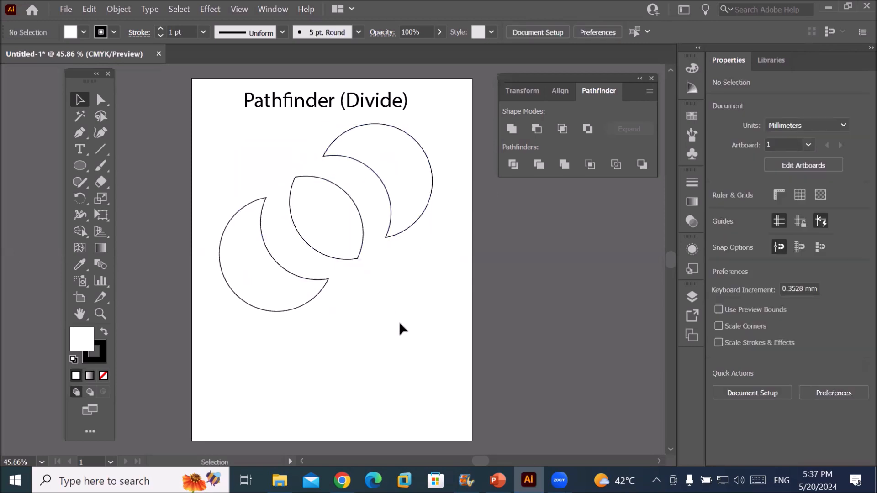
Fill both crescents with light blue.
left_click(288, 309)
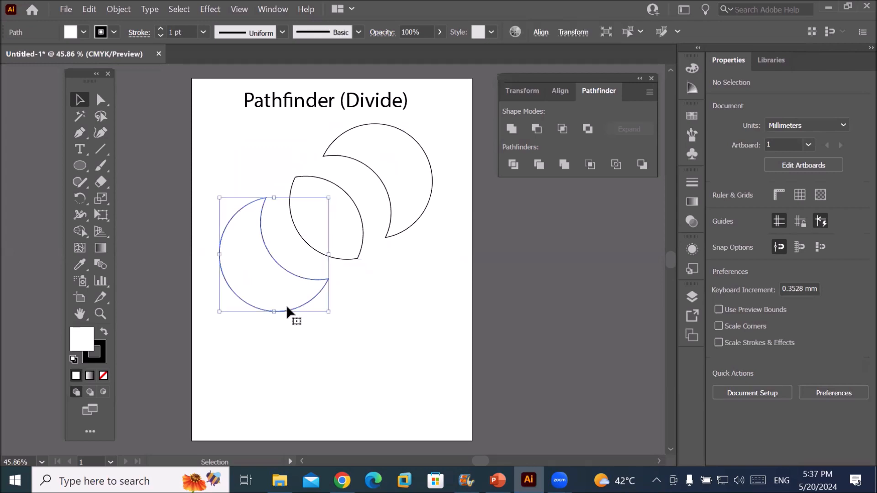
left_click(83, 31)
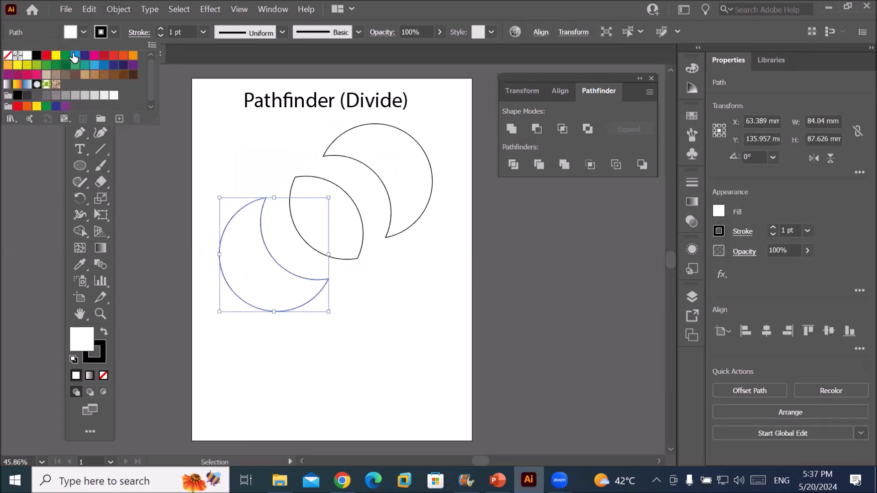
left_click(76, 55)
left_click(420, 212)
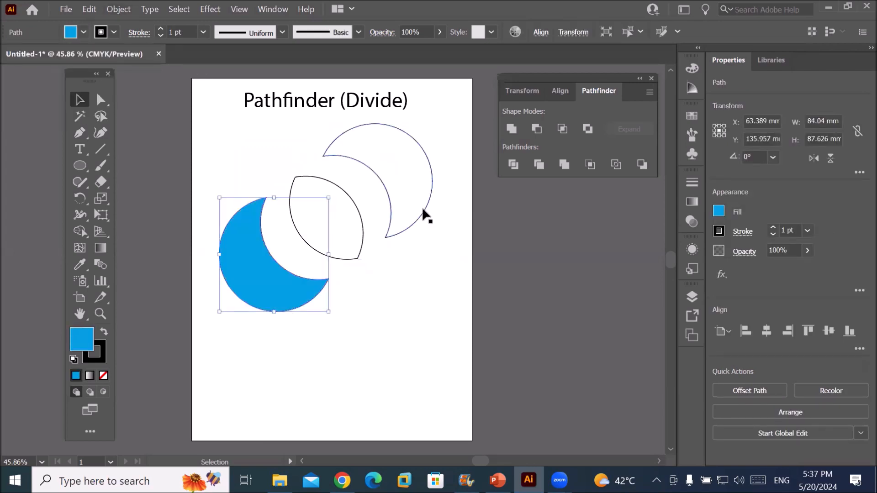
left_click(418, 211)
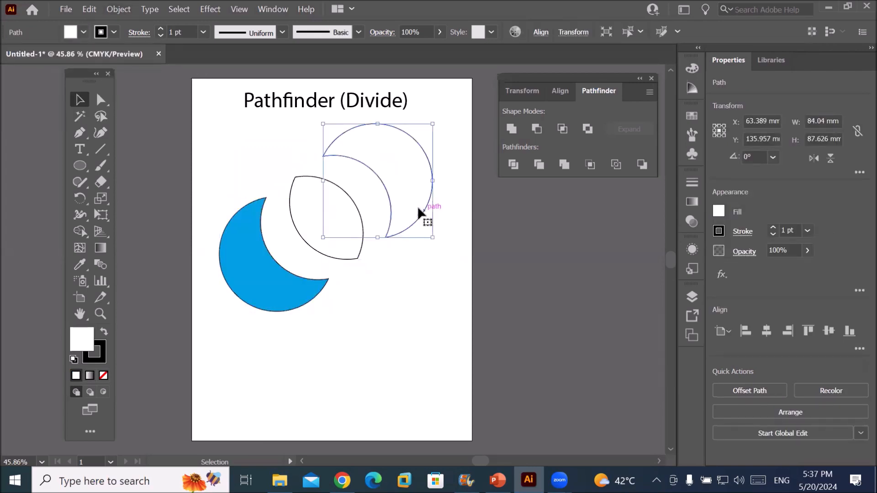
left_click(83, 31)
left_click(75, 55)
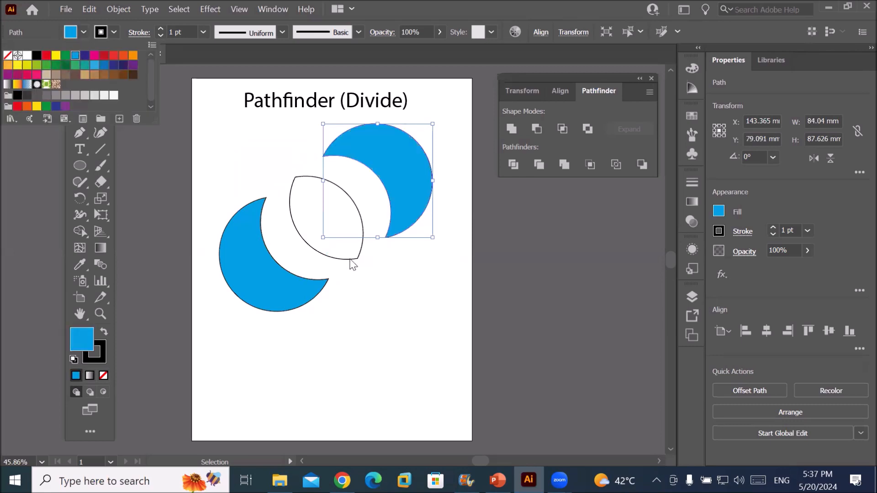
Fill the middle lens shape with dark indigo blue.
left_click(348, 257)
left_click(349, 259)
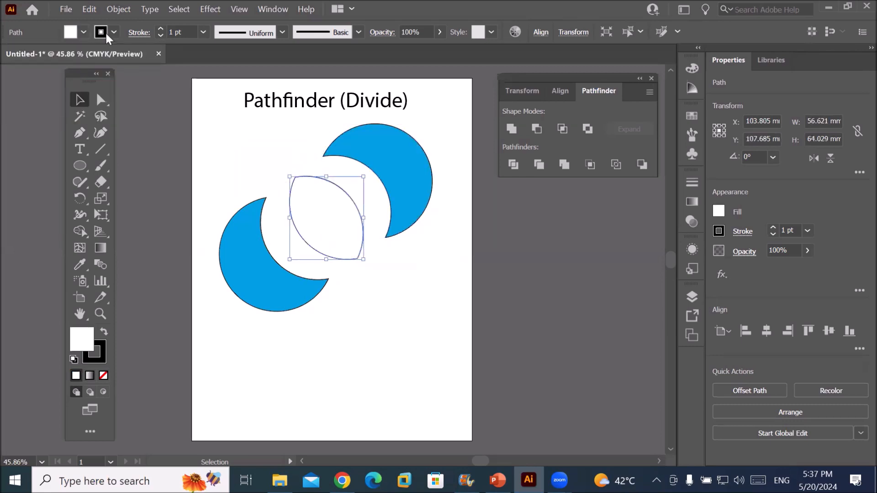
left_click(83, 31)
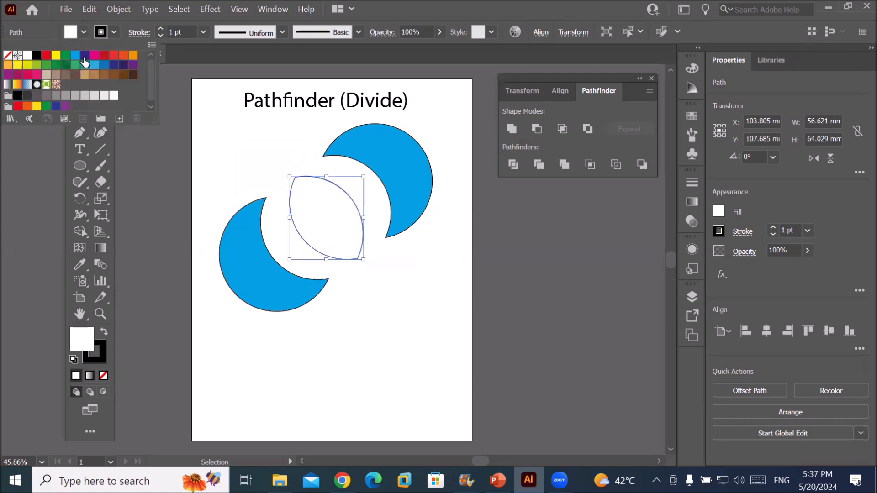
left_click(85, 69)
left_click(389, 399)
left_click(386, 393)
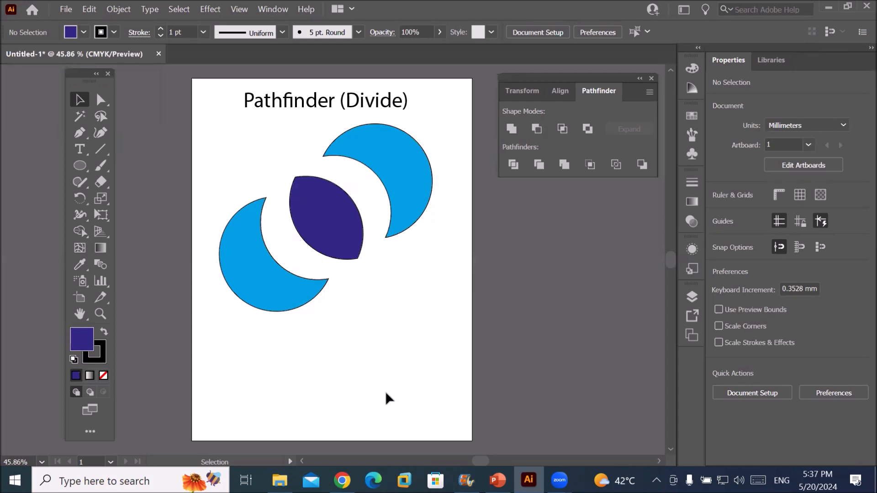
Draw an ellipse about 77 × 72 mm below the divided shapes and cross it with two nearly horizontal lines.
left_click(79, 166)
left_click_drag(329, 322, 429, 415)
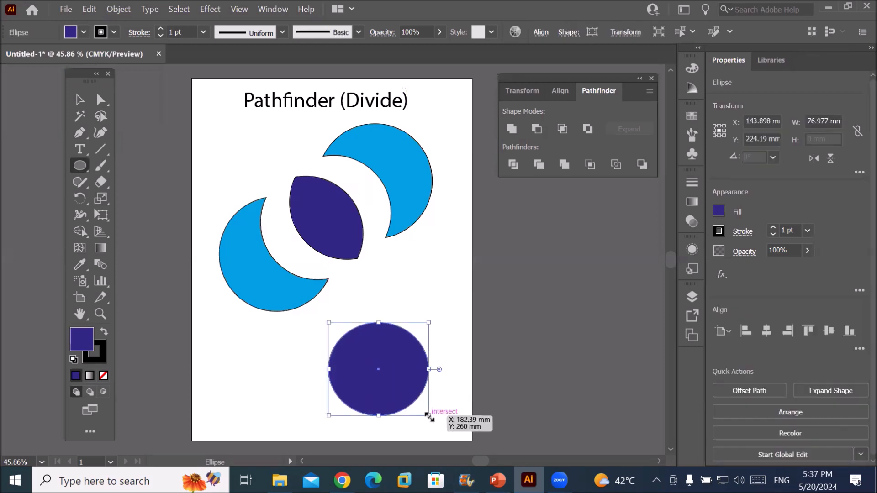
left_click(100, 149)
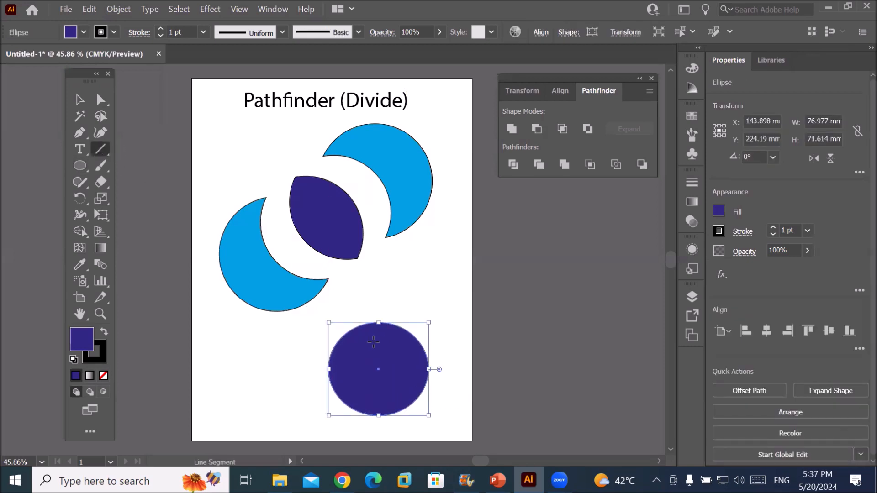
mouse_move(300, 349)
left_mouse_down()
mouse_move(479, 349)
mouse_move(462, 350)
left_mouse_up()
left_click_drag(300, 397, 460, 397)
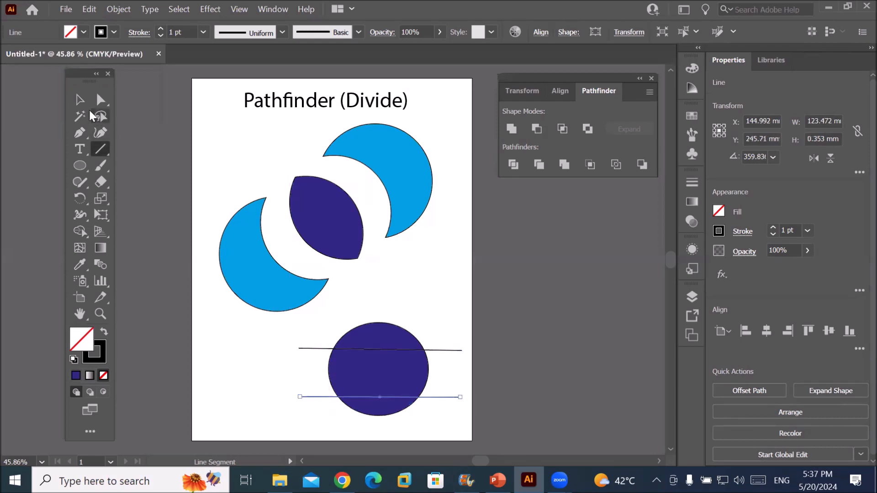
Reset the new ellipse to the default white fill and black stroke.
left_click(79, 100)
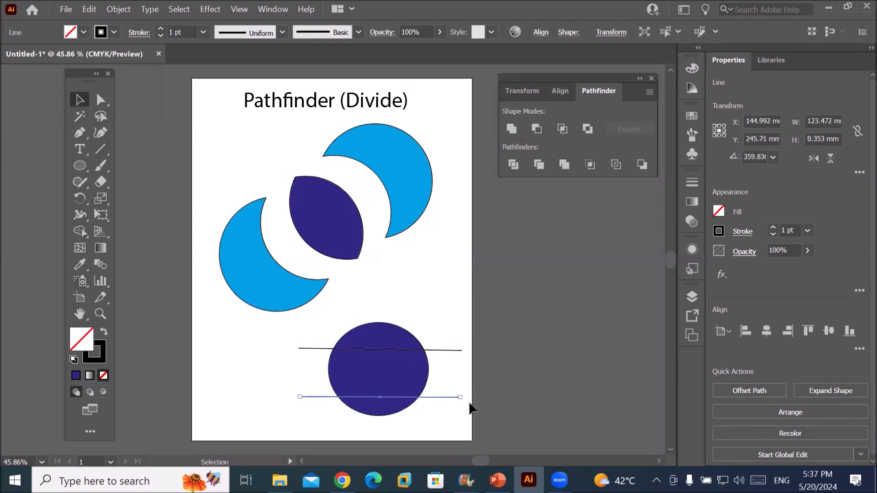
left_click(390, 344)
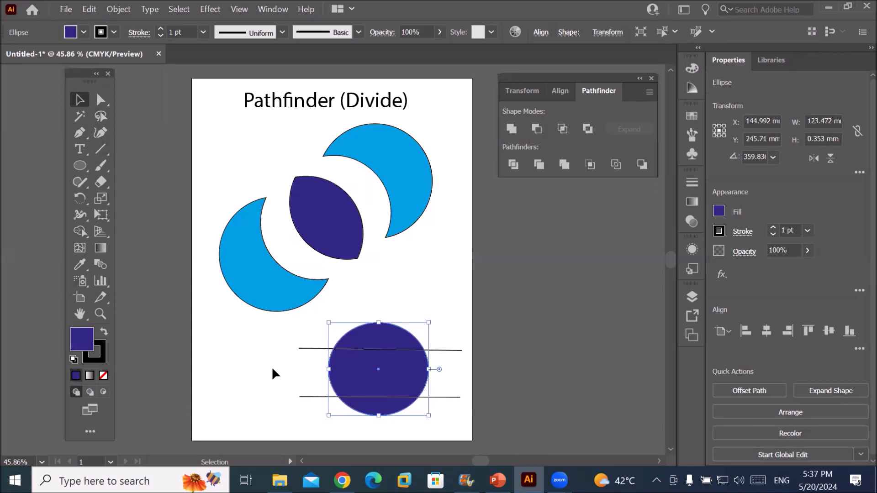
left_click(72, 360)
Divide the ellipse along the two crossing lines with Pathfinder Divide and ungroup the result.
left_click_drag(354, 381, 454, 435)
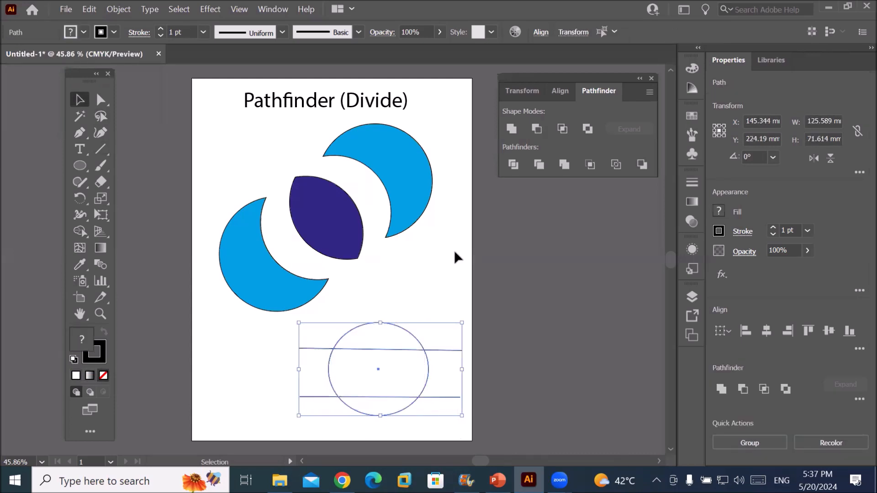
left_click(514, 167)
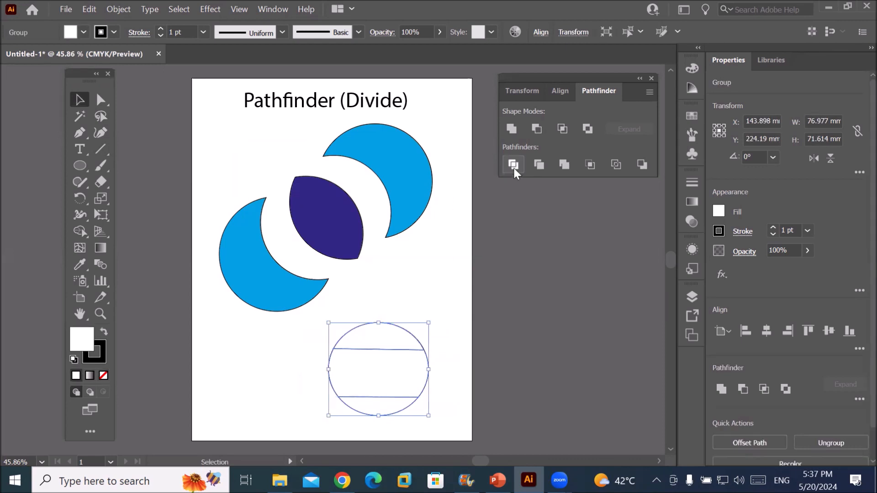
right_click(405, 349)
left_click(461, 238)
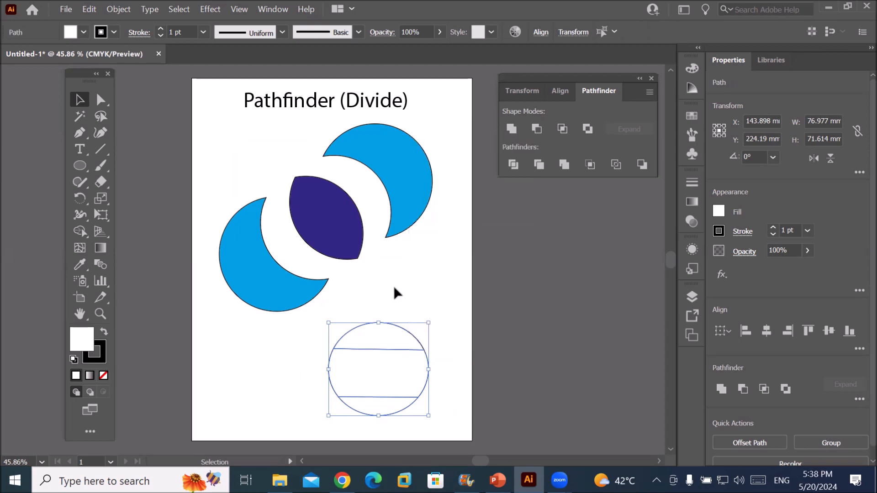
left_click(396, 291)
Nudge the ellipse's top segment up about 6.7 mm, away from the middle segment.
left_click(402, 329)
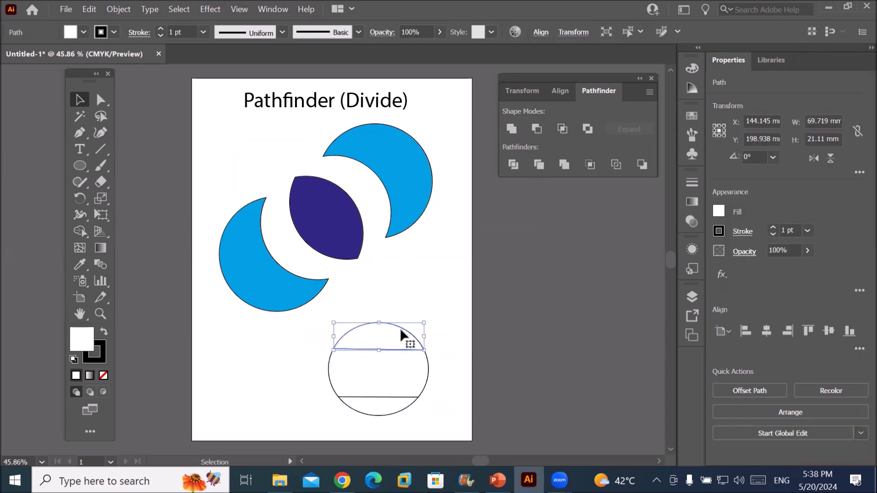
key("Up")
key("Up")
key("Up")
key("Up")
key("Up")
key("Up")
key("Up")
key("Up")
key("Up")
key("Up")
key("Up")
key("Up")
key("Up")
key("Up")
key("Up")
key("Up")
key("Up")
key("Up")
Nudge the ellipse's bottom segment down to leave a small gap below the middle segment.
left_click(386, 413)
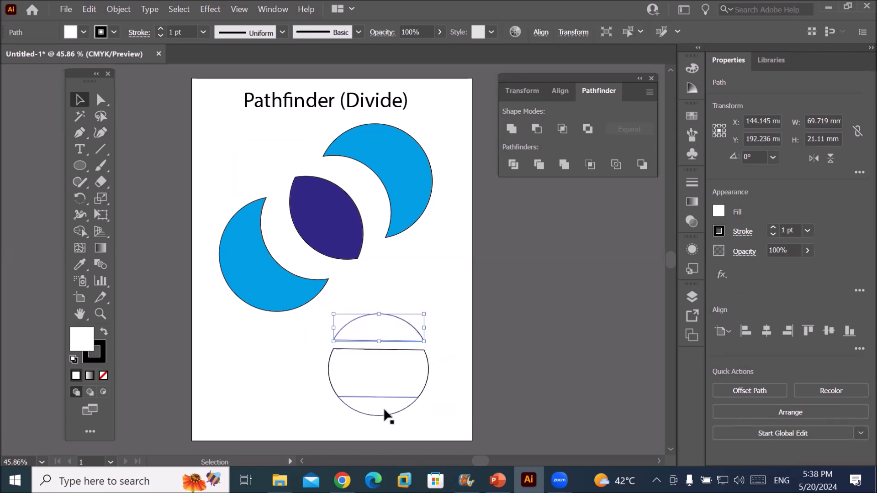
key("Down")
key("Down")
key("Down")
key("Down")
key("Down")
key("Down")
key("Down")
key("Down")
key("Down")
key("Down")
key("Down")
key("Down")
key("Down")
key("Down")
key("Down")
key("Down")
key("Down")
key("Down")
key("Down")
key("Down")
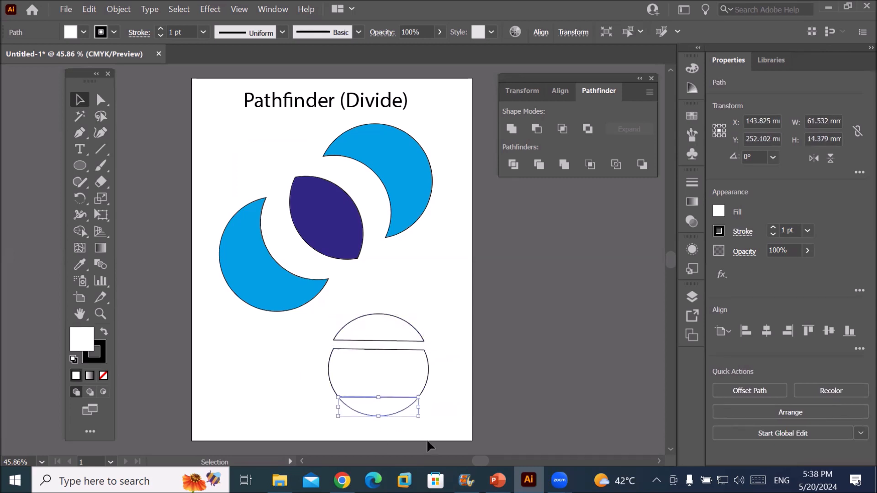
Move the ellipse's top segment slightly closer to the middle one and fill it with dark indigo blue.
left_click(397, 338)
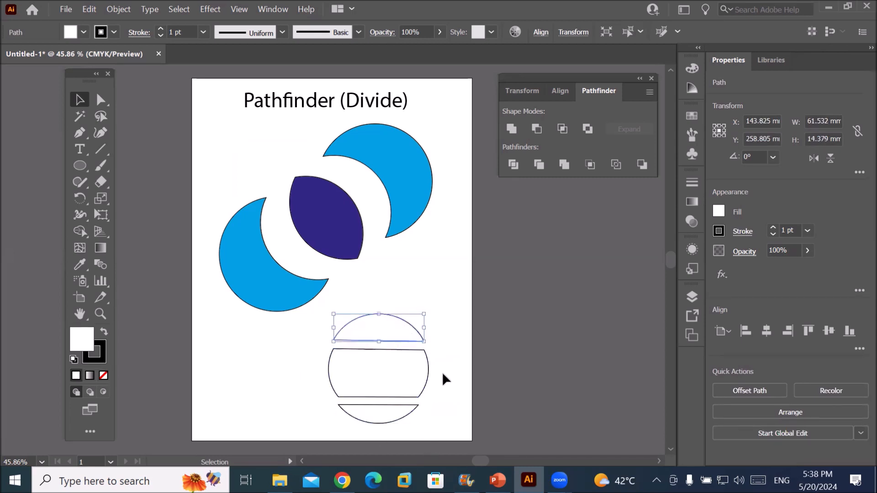
left_click_drag(407, 338, 407, 340)
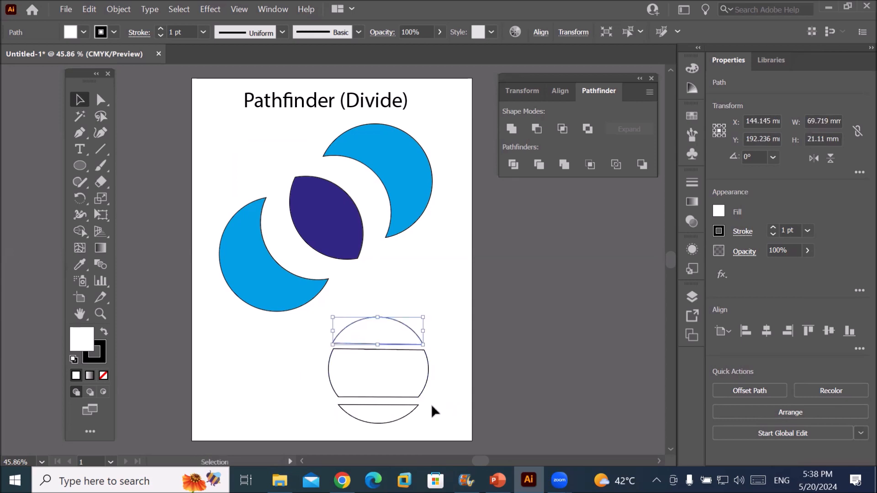
left_click(83, 32)
left_click(85, 55)
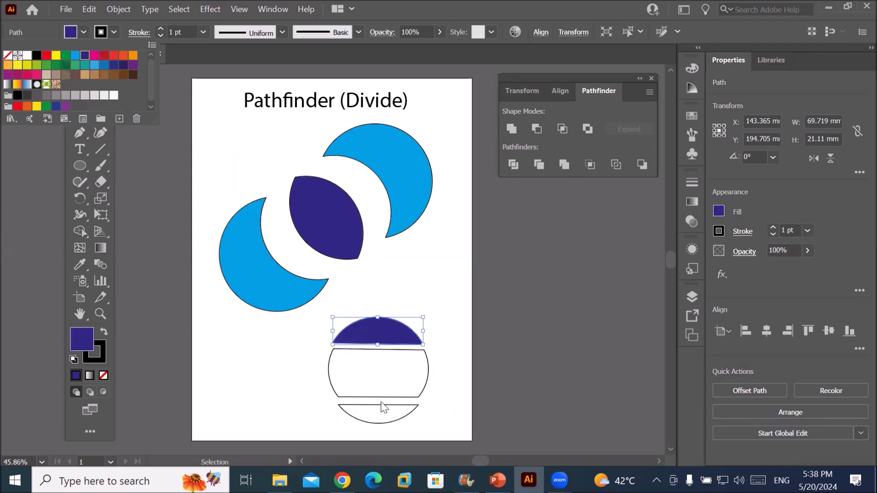
Fill the ellipse's bottom segment with the same dark indigo blue as its top segment.
left_click(382, 416)
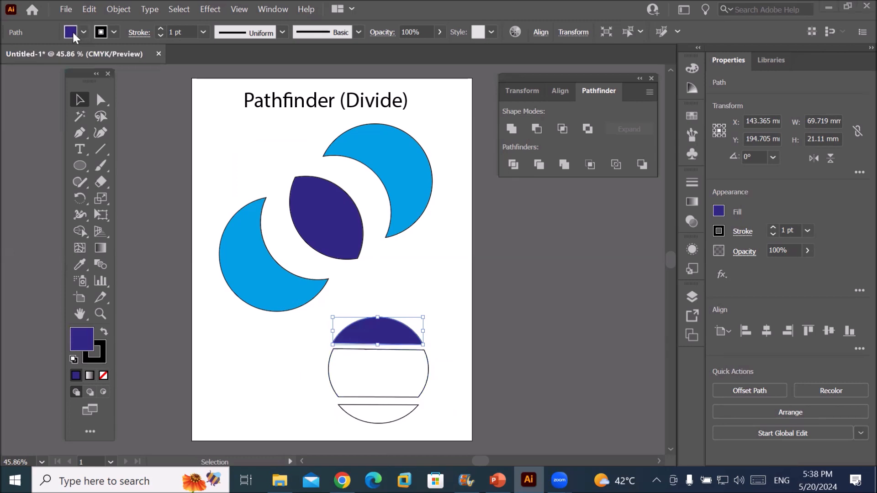
left_click(387, 417)
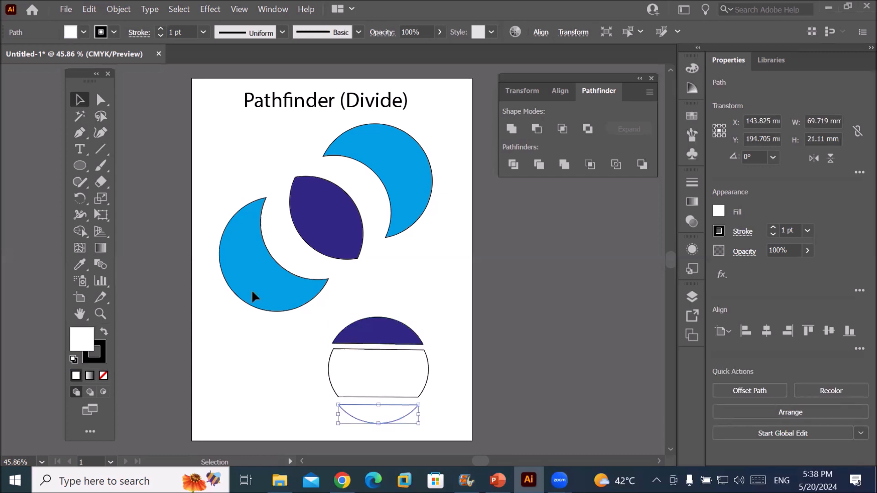
left_click(83, 34)
left_click(84, 54)
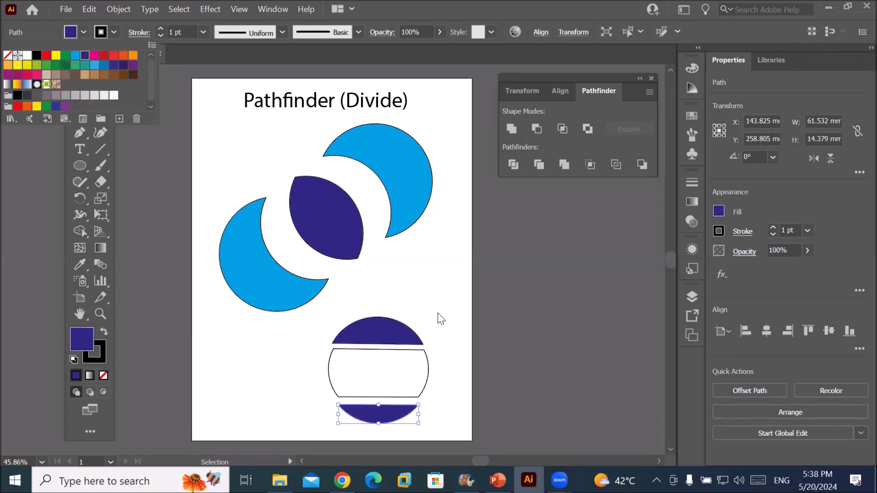
Fill the ellipse's middle segment with red.
left_click(427, 383)
left_click(400, 386)
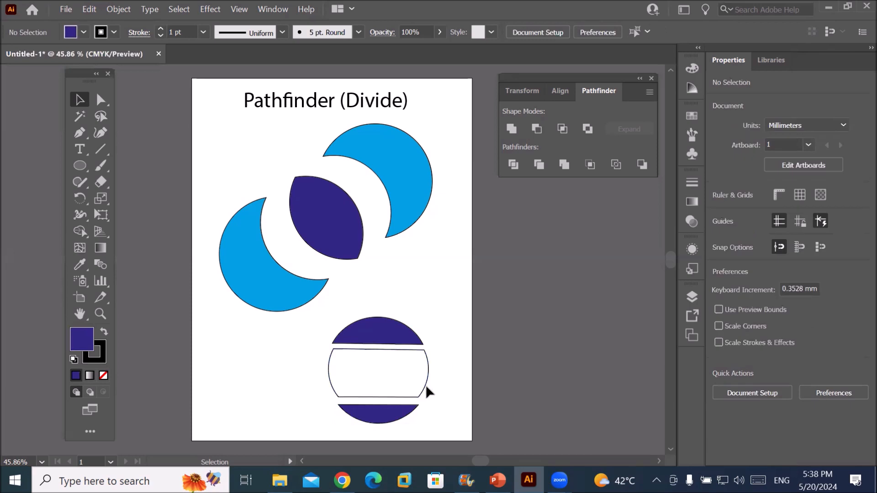
left_click(421, 384)
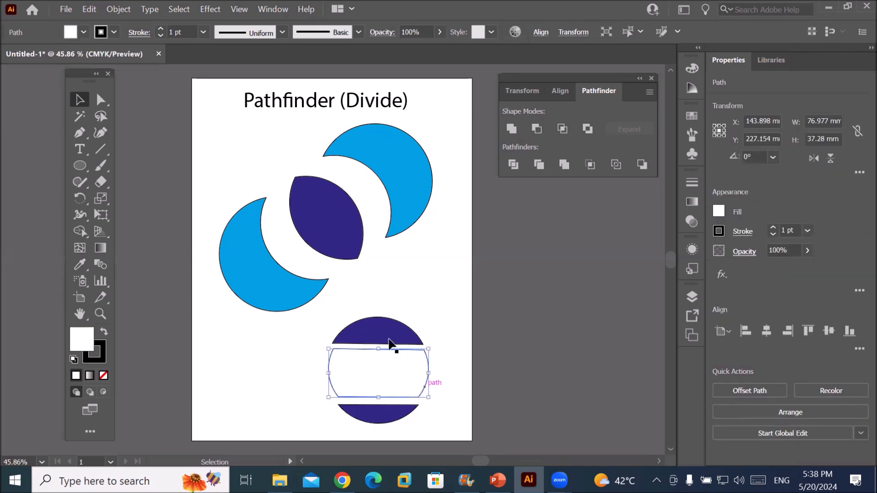
left_click(84, 33)
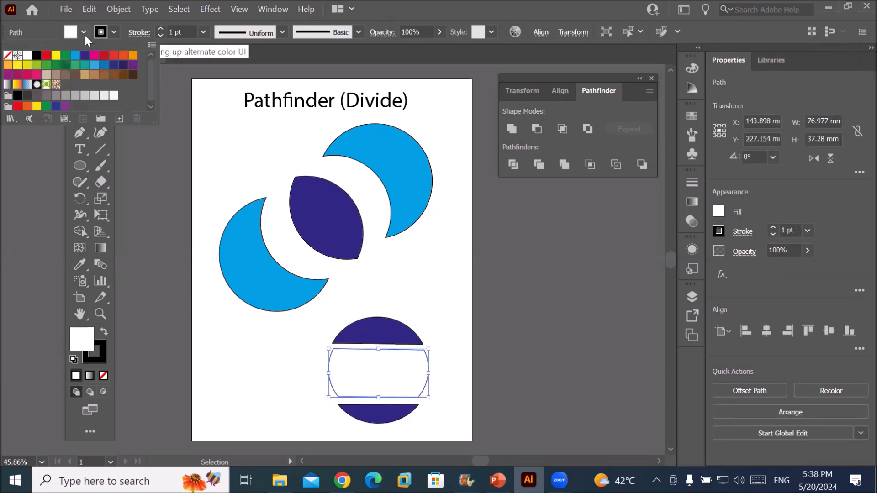
left_click(46, 55)
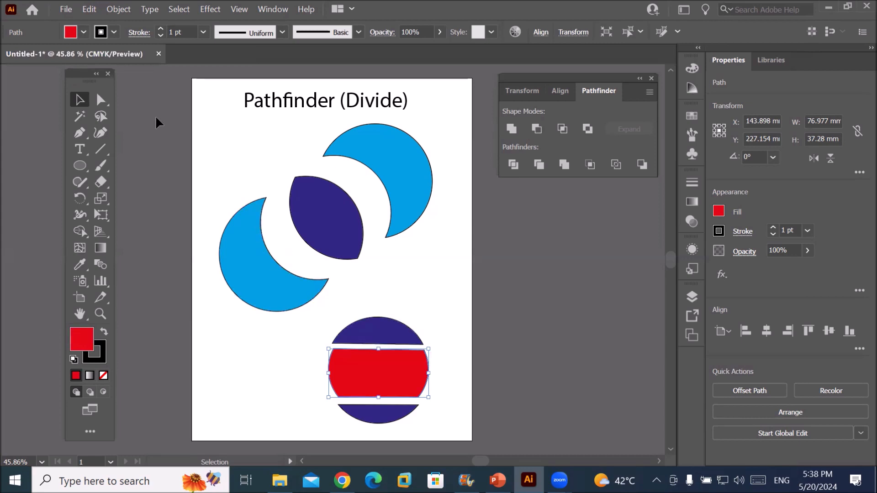
Move both light blue crescents closer to the dark lens shape, leaving only a narrow gap on each side.
left_click_drag(251, 267, 269, 256)
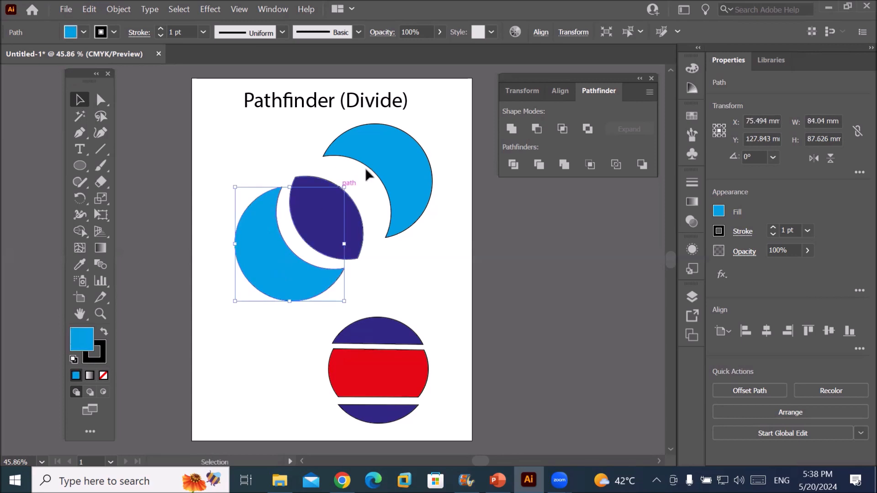
left_click_drag(380, 165, 367, 174)
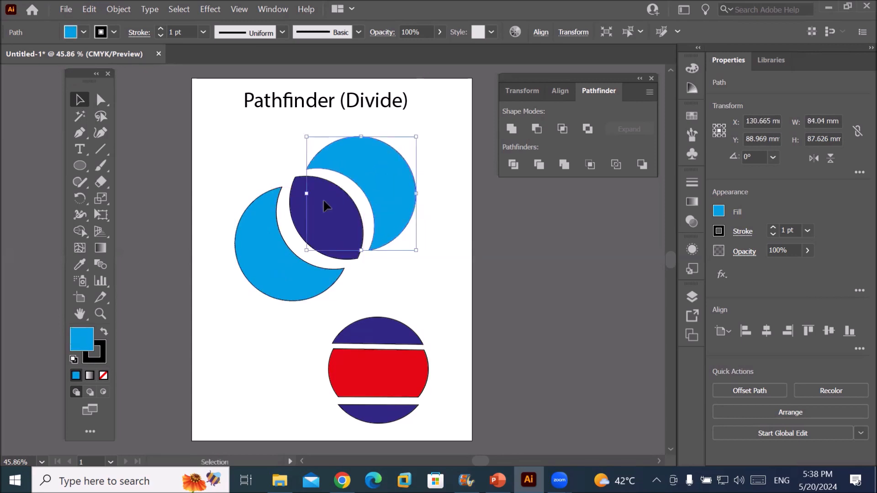
Scale the two crescents and the lens together down to about 20 by 18 mm and place them just before the title.
left_click_drag(213, 130, 441, 295)
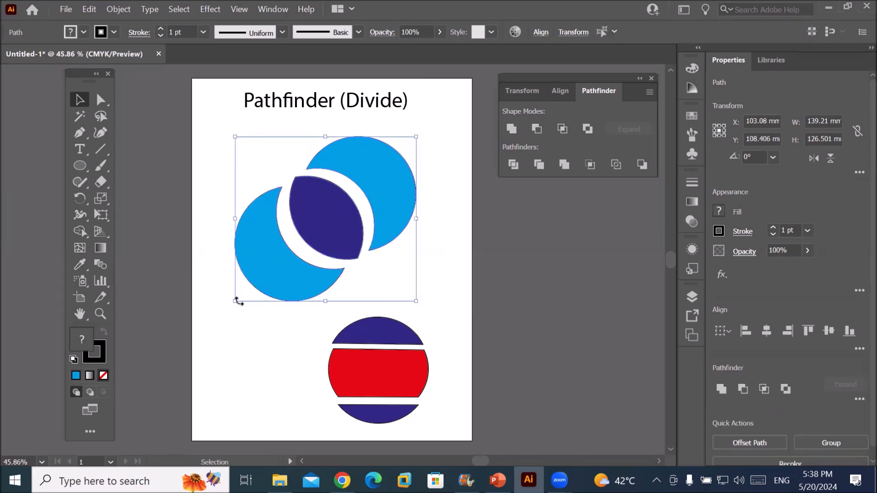
left_click_drag(236, 301, 388, 213)
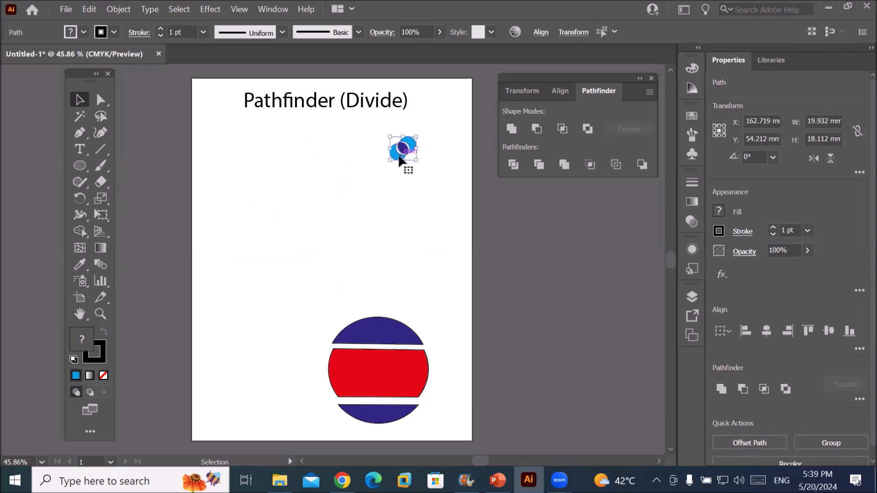
left_click_drag(400, 149, 219, 99)
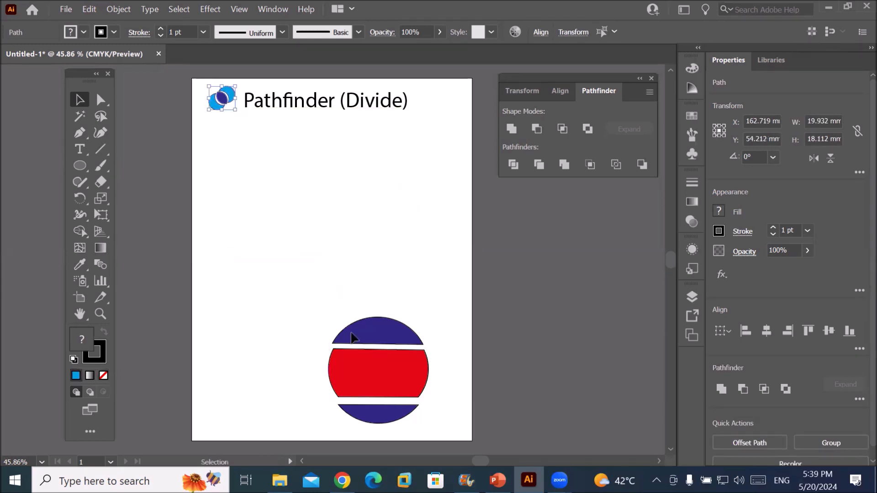
Scale the three-part colored ellipse down to about 13 by 14 mm and place it just after the title.
left_click_drag(324, 315, 446, 441)
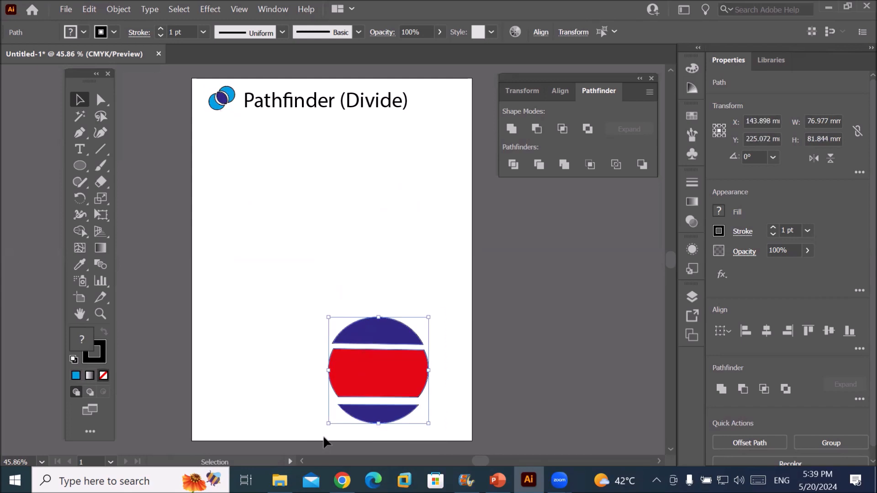
left_click_drag(330, 426, 445, 98)
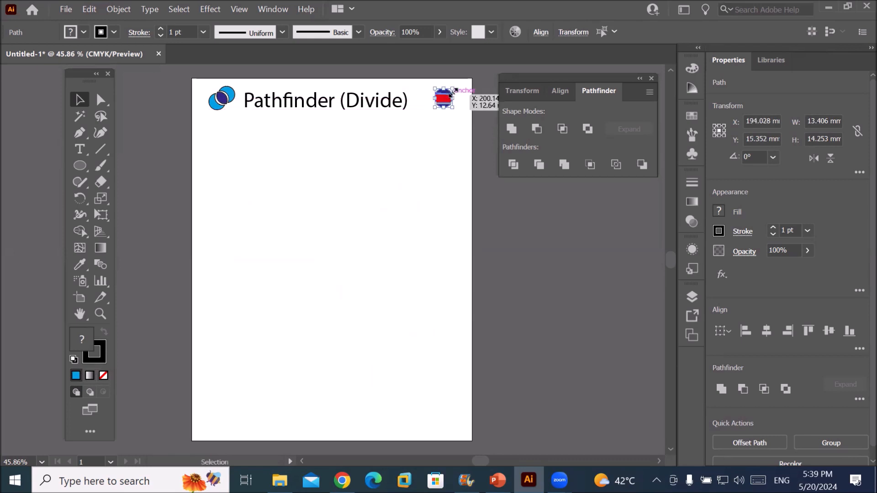
Draw an ellipse about 91 by 125 mm with default white fill and black stroke, and lower its side anchor points into an egg shape.
scroll(455, 132, "up", 2)
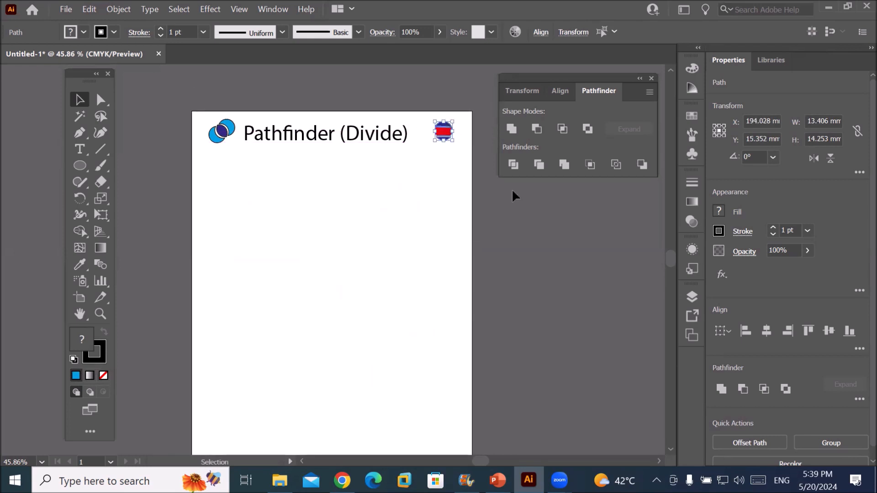
key("l")
left_click_drag(270, 198, 389, 361)
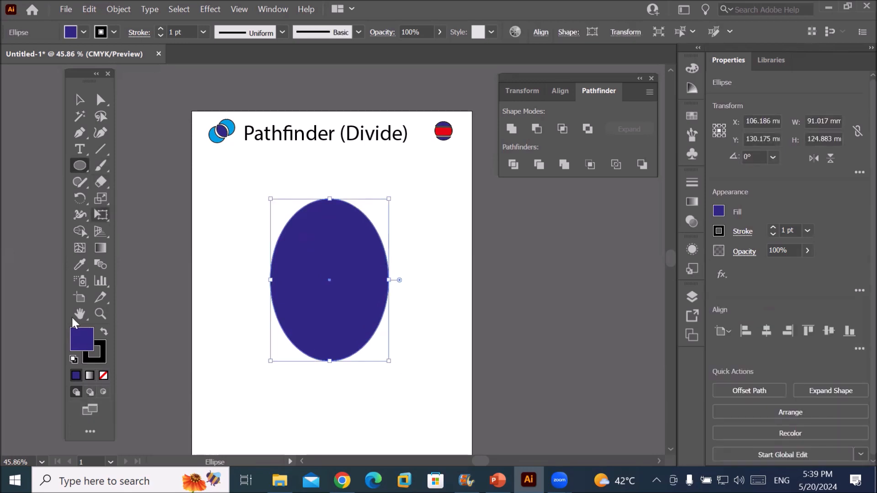
left_click(73, 360)
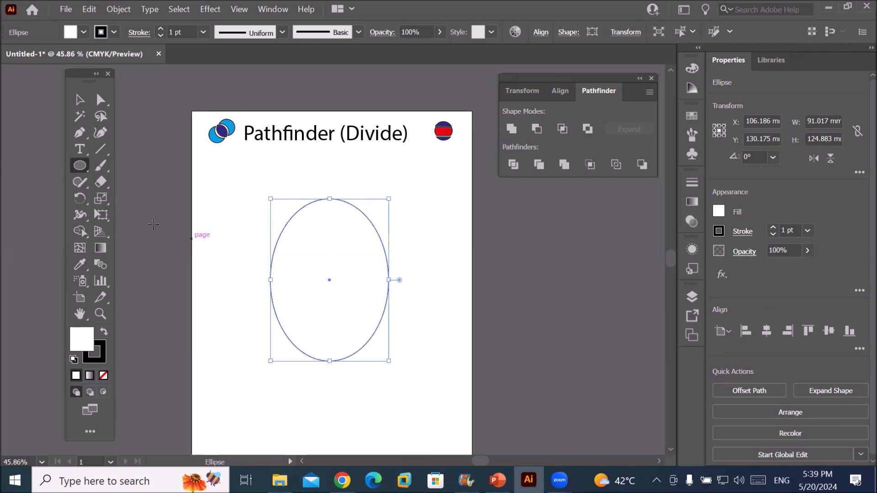
left_click(101, 104)
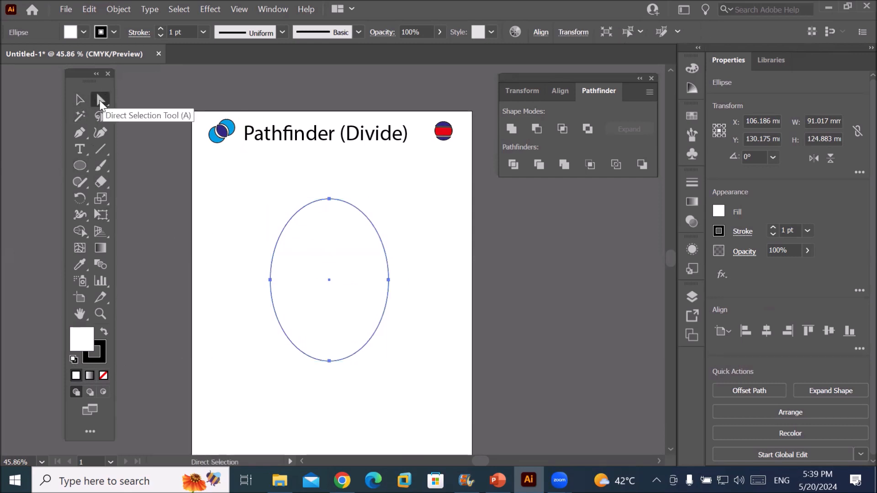
left_click_drag(246, 262, 389, 300)
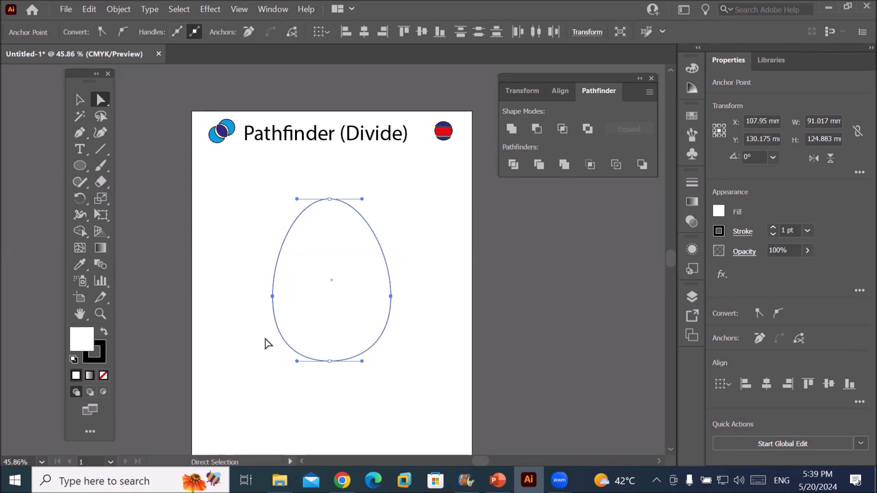
Draw an open wavy path about 127 mm wide across the upper part of the egg with the Pen tool.
left_click(103, 147)
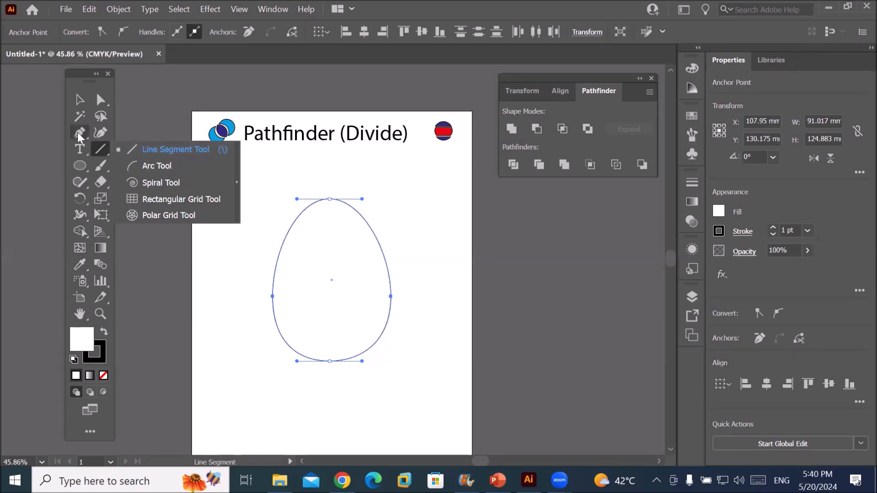
left_click(78, 133)
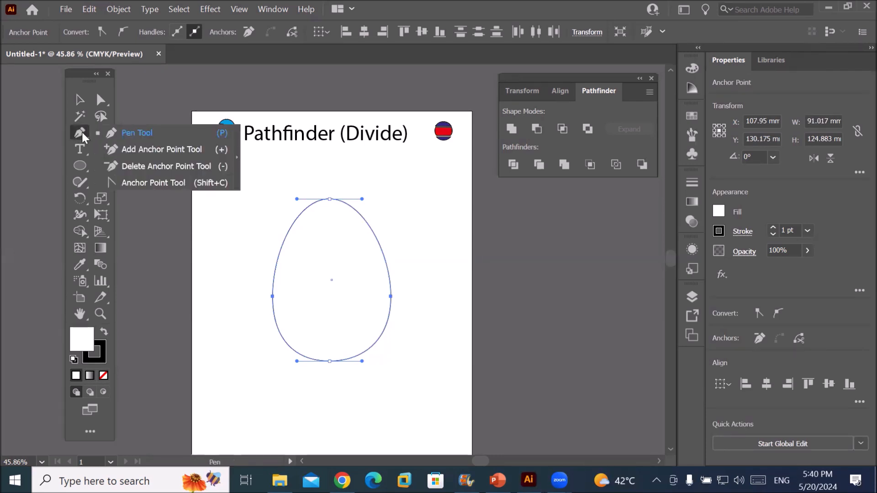
left_click(128, 138)
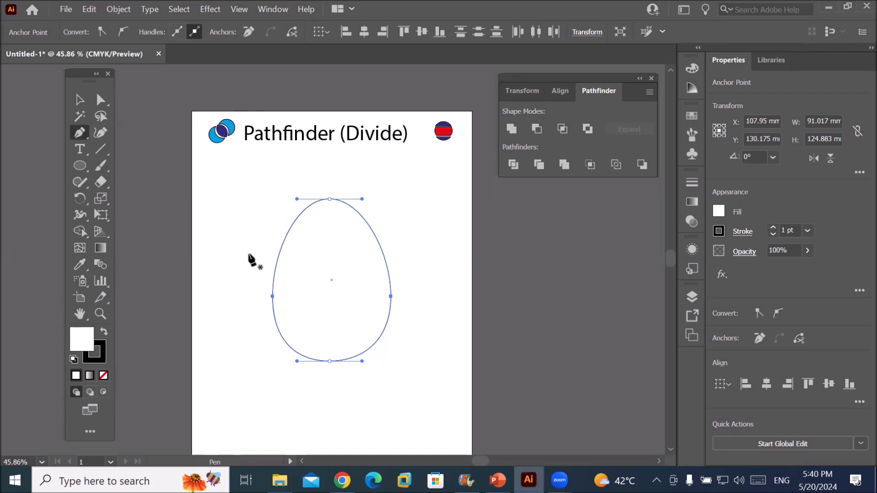
left_click(250, 255)
left_click_drag(315, 257, 339, 275)
left_click_drag(369, 248, 414, 269)
left_click(414, 268)
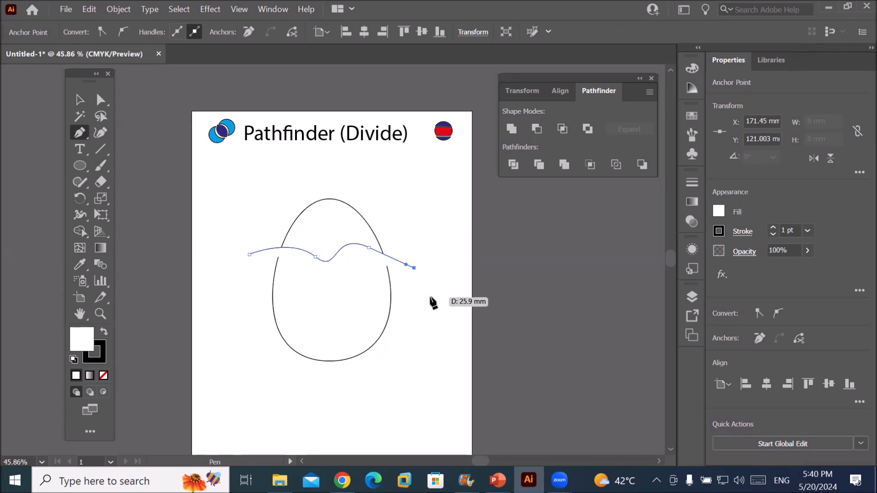
key("Escape")
Set the wavy path's fill to None.
scroll(410, 264, "up", 3)
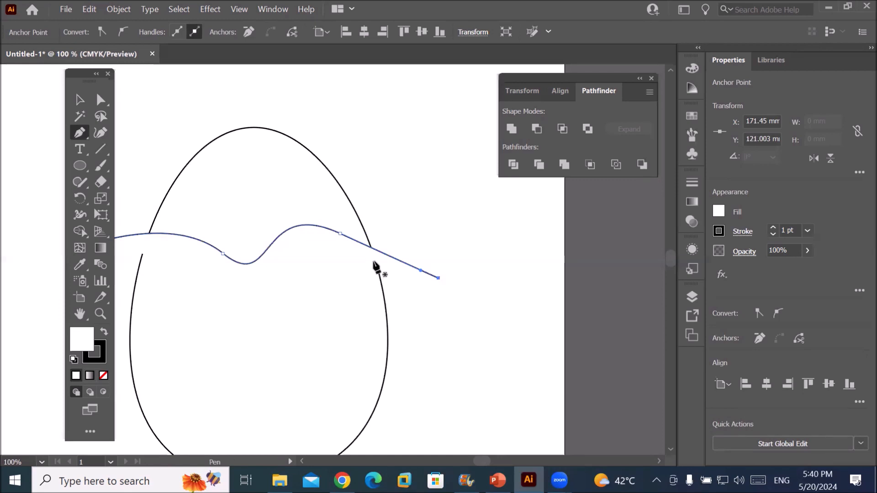
scroll(201, 245, "up", 1)
scroll(201, 246, "down", 3)
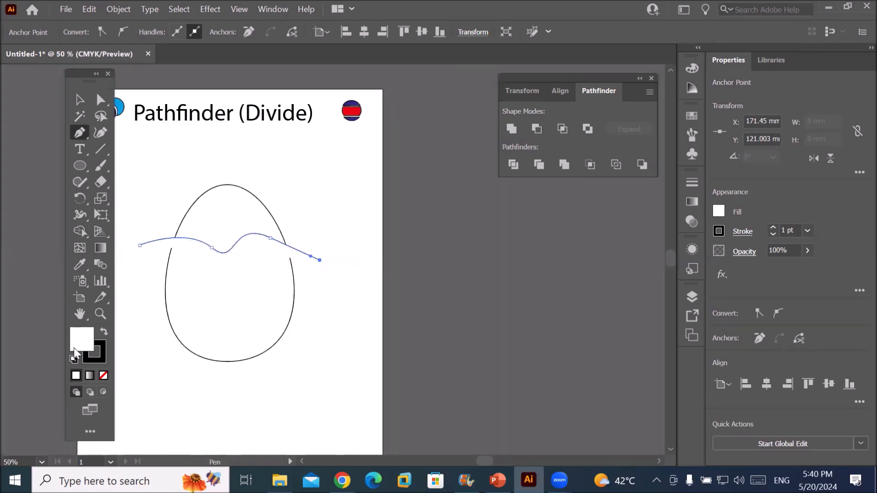
left_click(719, 211)
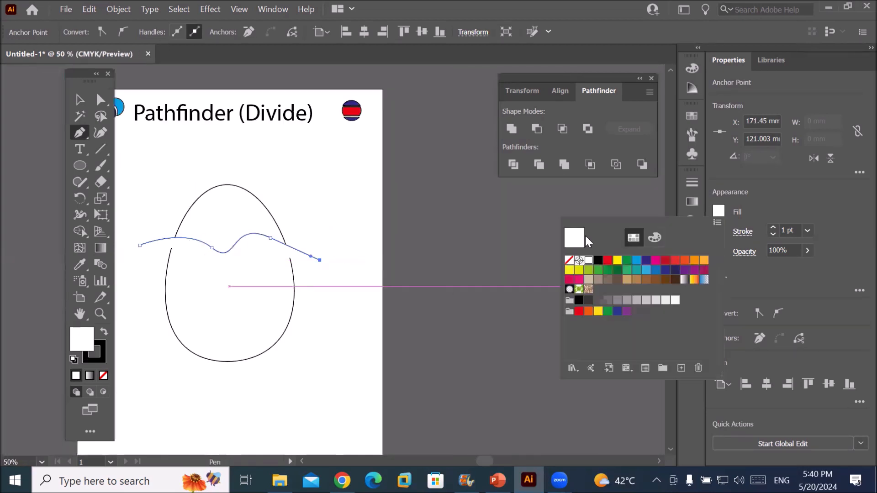
left_click(569, 261)
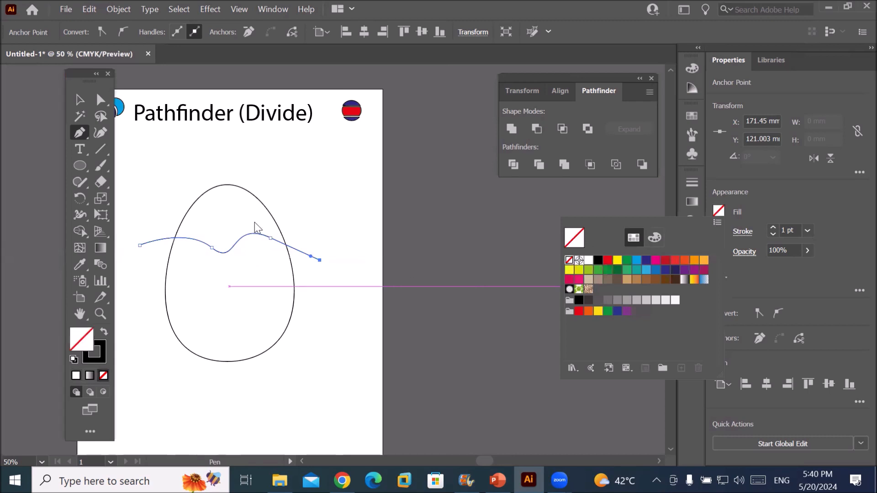
Copy the wavy path downward and repeat the copy twice, giving four evenly spaced waves across the egg.
left_click(78, 99)
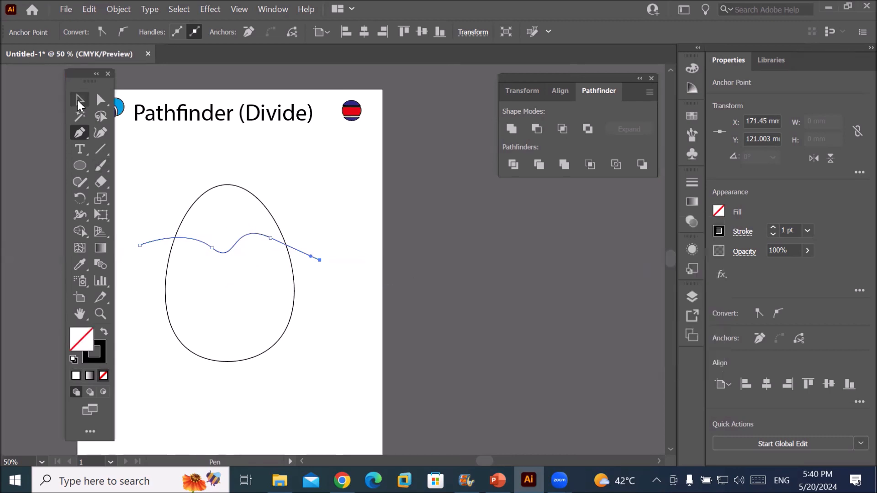
left_click(78, 99)
left_click(263, 237)
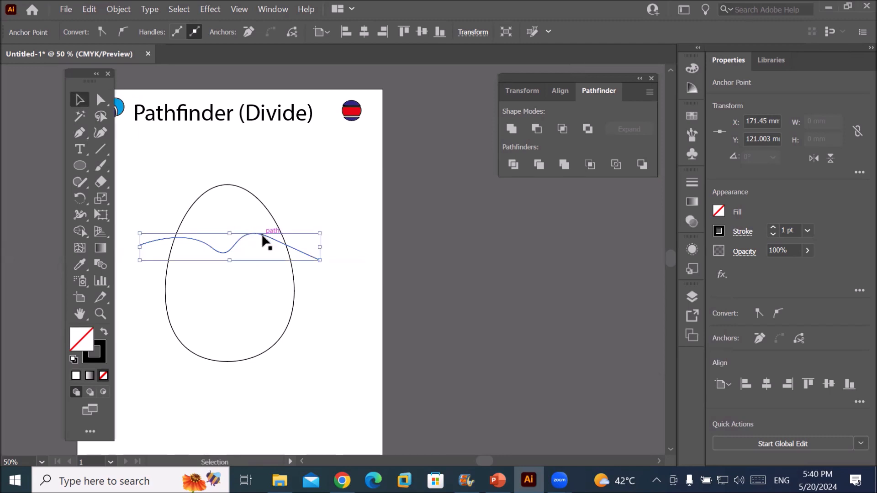
left_click_drag(263, 237, 265, 263)
key("ctrl+d")
key("ctrl+d")
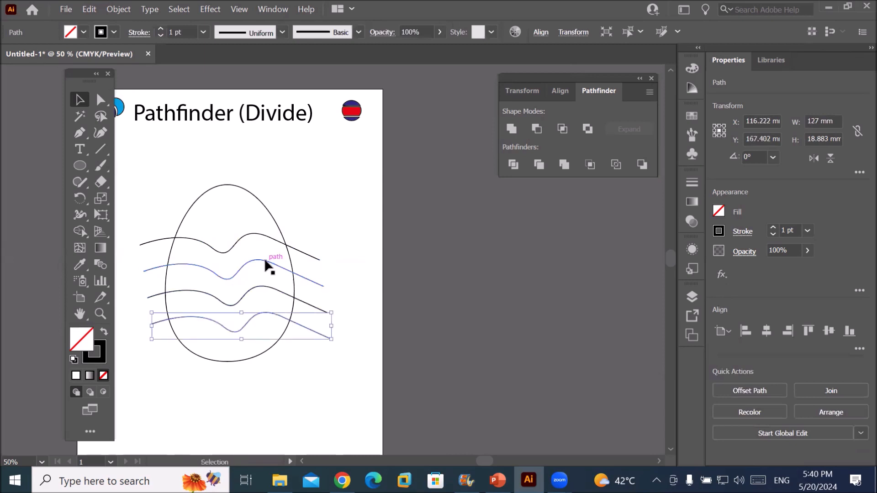
Divide the egg along the four wavy paths with Pathfinder Divide and ungroup the result.
mouse_move(117, 154)
left_mouse_down()
mouse_move(211, 318)
mouse_move(313, 374)
mouse_move(350, 377)
left_mouse_up()
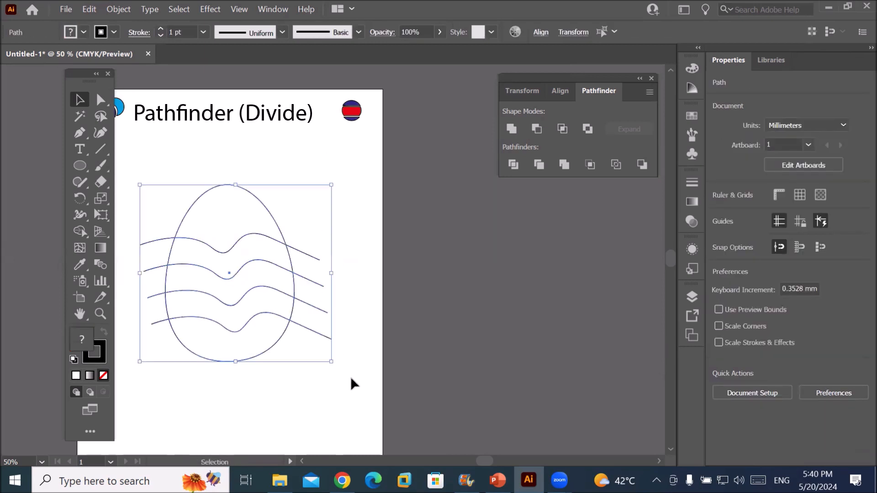
left_click(513, 162)
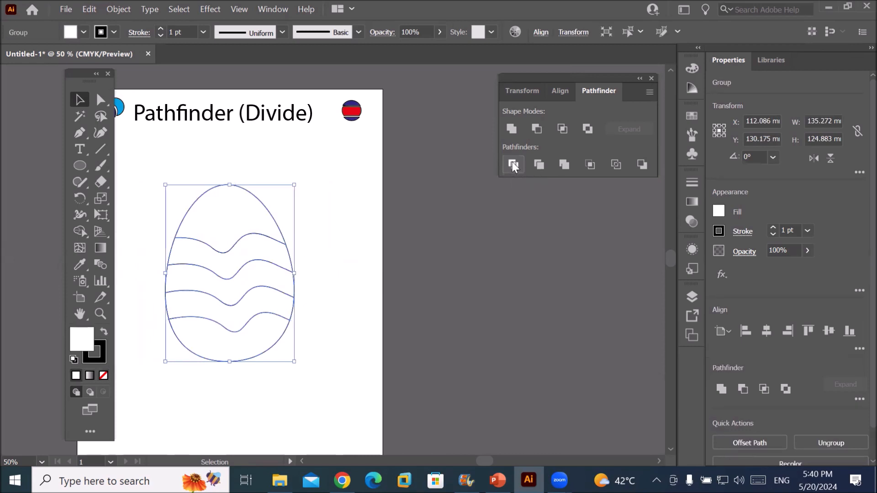
left_click(336, 281)
left_click(273, 216)
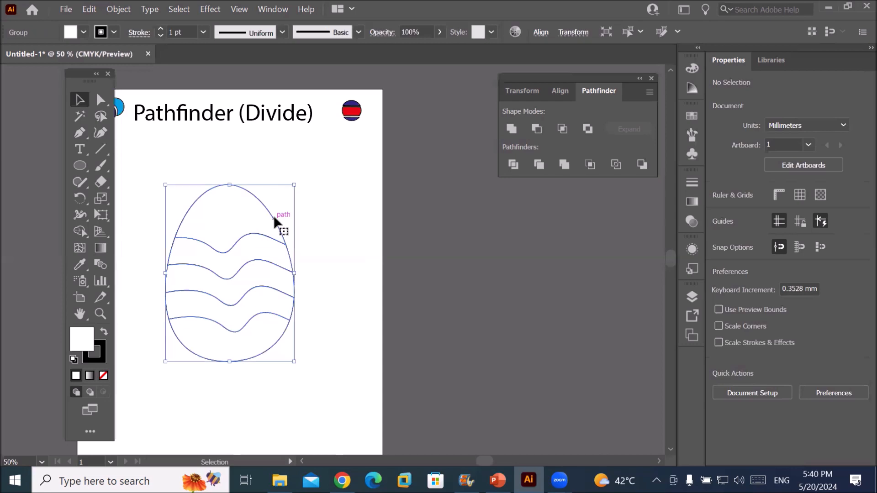
right_click(274, 216)
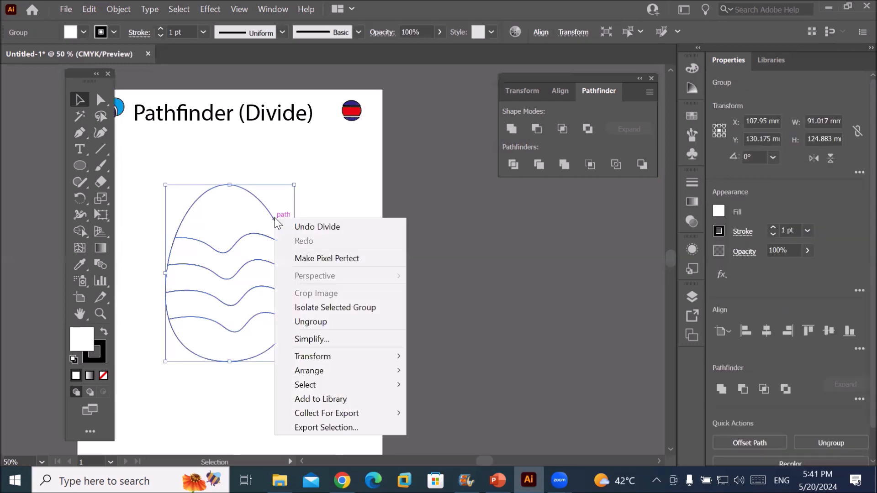
left_click(330, 322)
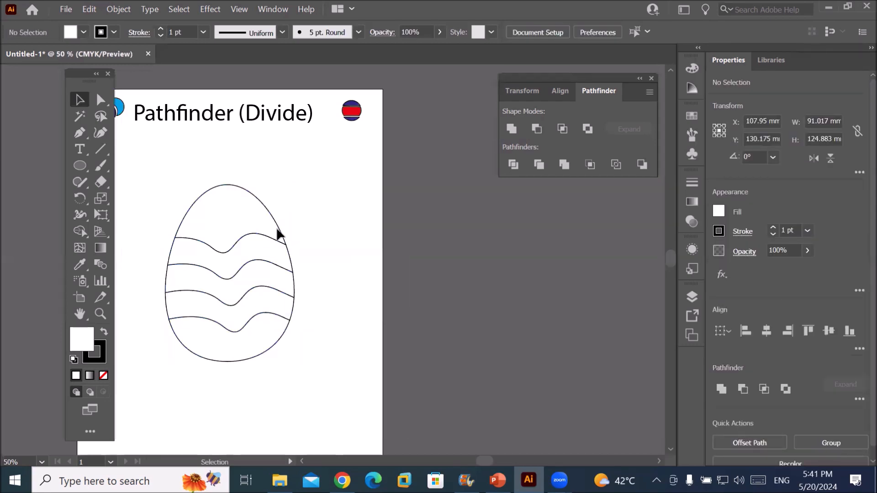
Move the egg's top piece upward, well clear of the wavy band below it.
left_click(265, 225)
key("Up")
key("Up")
key("Up")
key("Up")
key("Up")
key("Up")
key("Up")
key("Up")
key("Up")
key("Up")
key("Up")
key("Up")
key("Up")
key("Up")
key("Up")
key("Up")
key("Up")
key("Up")
key("Up")
key("Up")
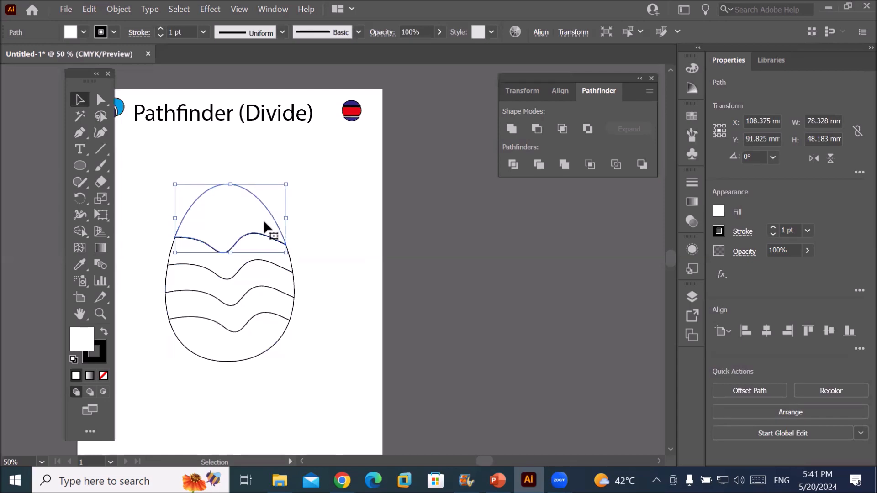
key("Up")
key("Up")
key("Up")
key("Up")
key("Up")
key("Up")
key("Up")
key("Up")
key("Up")
key("Up")
key("Up")
key("Up")
key("Up")
key("Up")
key("Up")
key("Up")
Move the second wavy band upward, leaving a narrow gap to the third band.
left_click(251, 249)
key("Up")
key("Up")
key("Up")
key("Up")
key("Up")
key("Up")
key("Up")
key("Up")
Move the egg's bottom piece downward, away from the fourth wavy band.
left_click(269, 286)
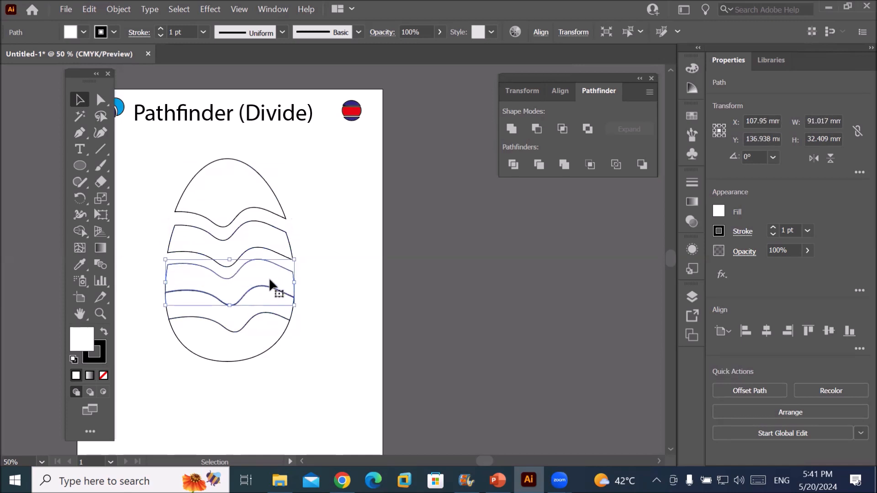
left_click(235, 352)
key("Down")
key("Down")
key("Down")
key("Down")
key("Down")
key("Down")
key("Down")
key("Down")
key("Down")
key("Down")
Move the fourth wavy band and the bottom piece slightly downward so narrow gaps separate all five pieces.
left_click(249, 305)
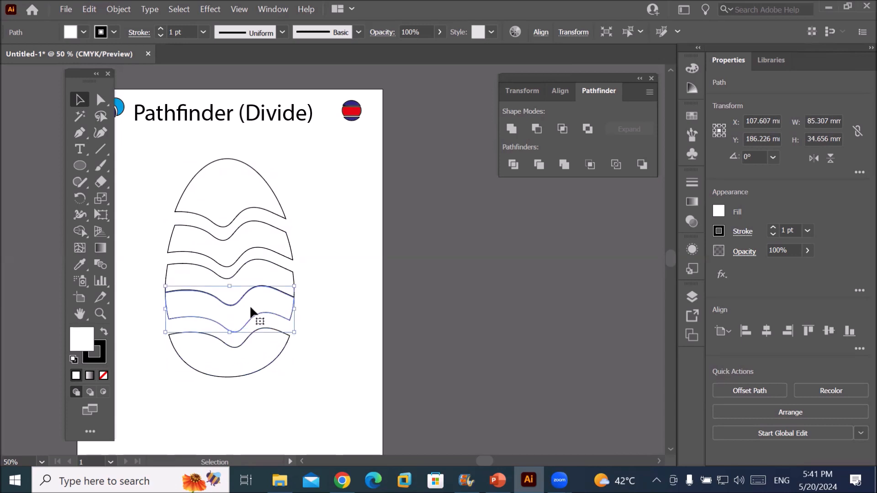
key("Down")
key("Down")
key("Down")
key("Down")
key("Down")
key("Down")
key("Down")
key("Down")
key("Down")
key("Down")
key("Down")
key("Down")
key("Down")
key("Down")
key("Down")
key("Down")
key("Down")
key("Down")
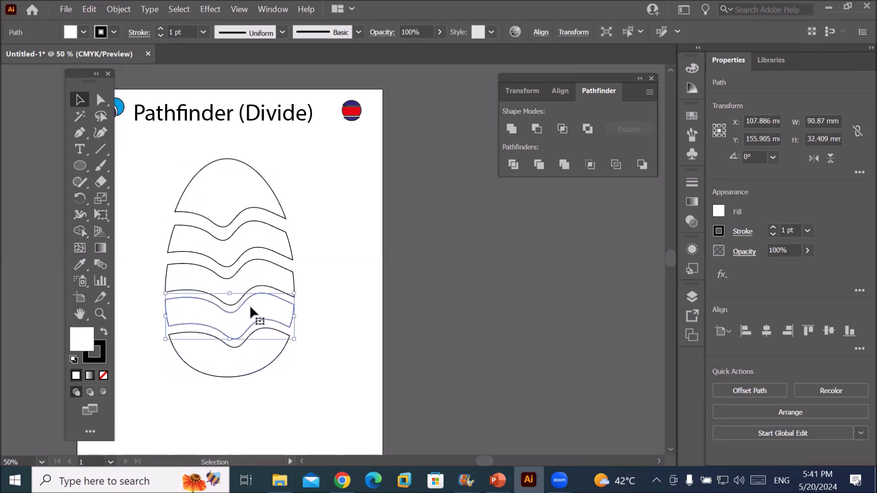
left_click_drag(239, 365, 239, 382)
left_click(245, 410)
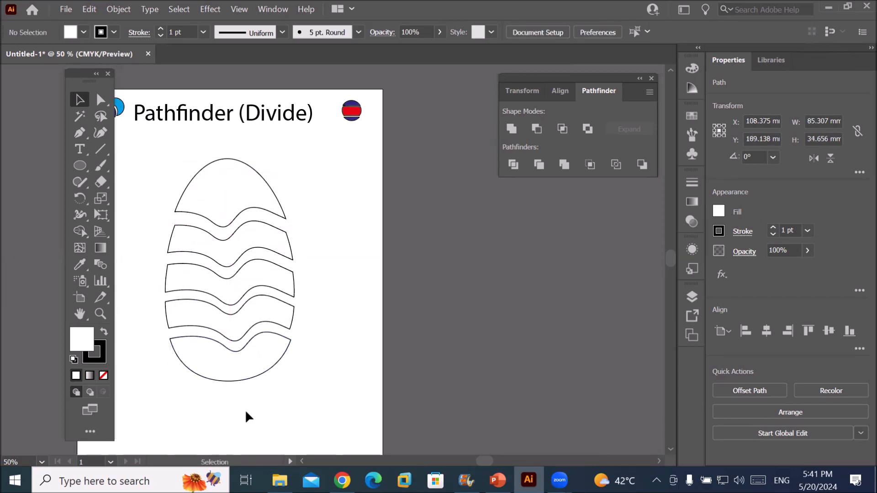
Fill the egg's top piece, middle band and bottom piece with red.
left_click(242, 194)
left_click(268, 270, "shift")
left_click(258, 357, "shift")
left_click(83, 32)
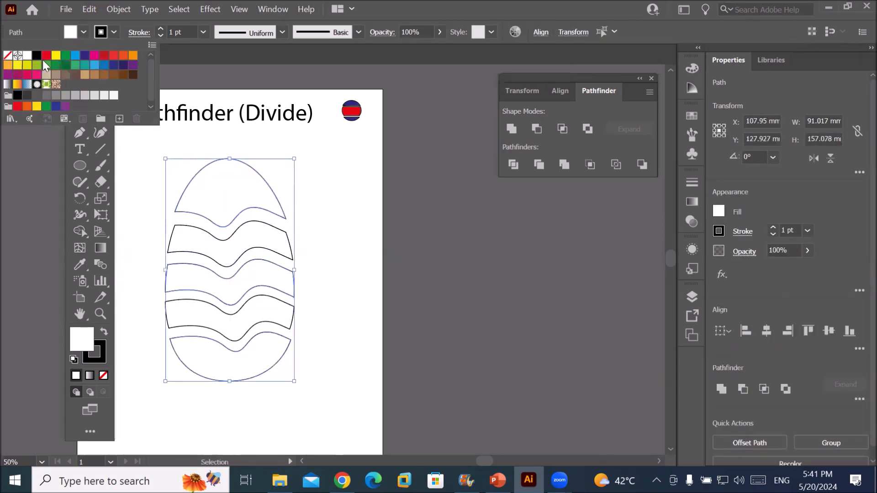
left_click(50, 56)
left_click(257, 230)
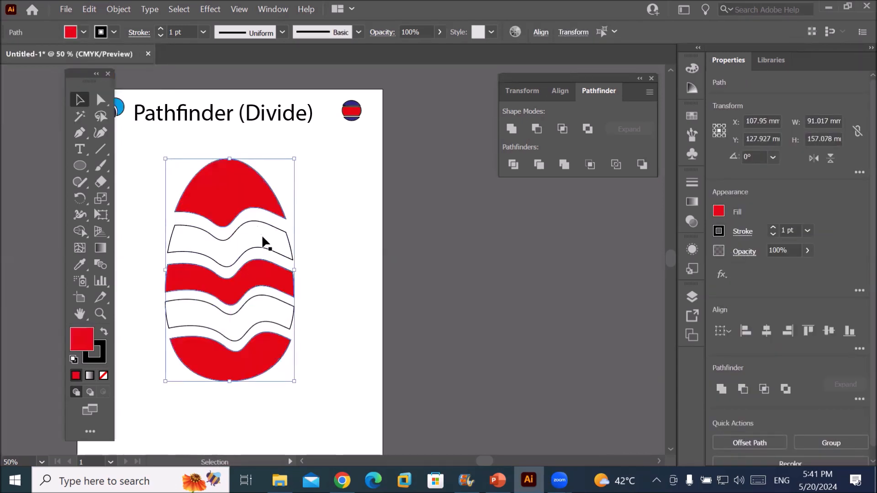
left_click(328, 298)
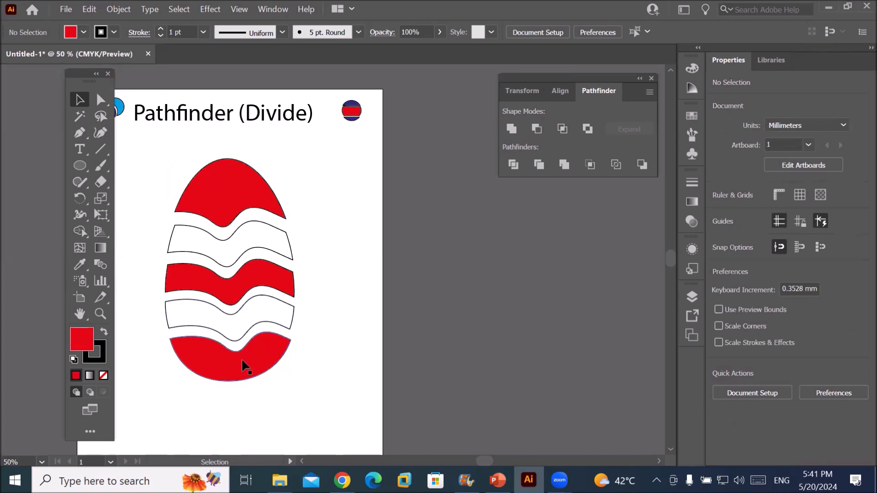
Spread the five egg pieces farther apart vertically with uneven gaps, moving the top up and the bottom down.
left_click_drag(242, 361, 239, 411)
left_click(257, 192)
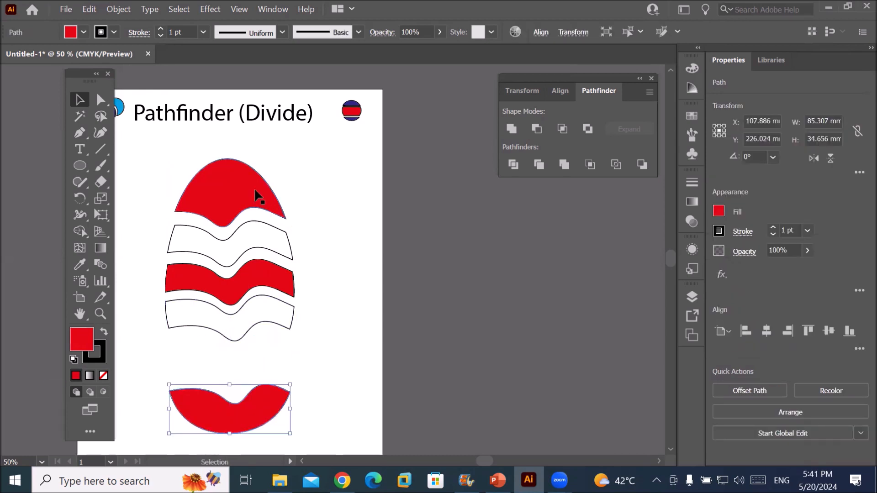
left_click_drag(246, 194, 248, 172)
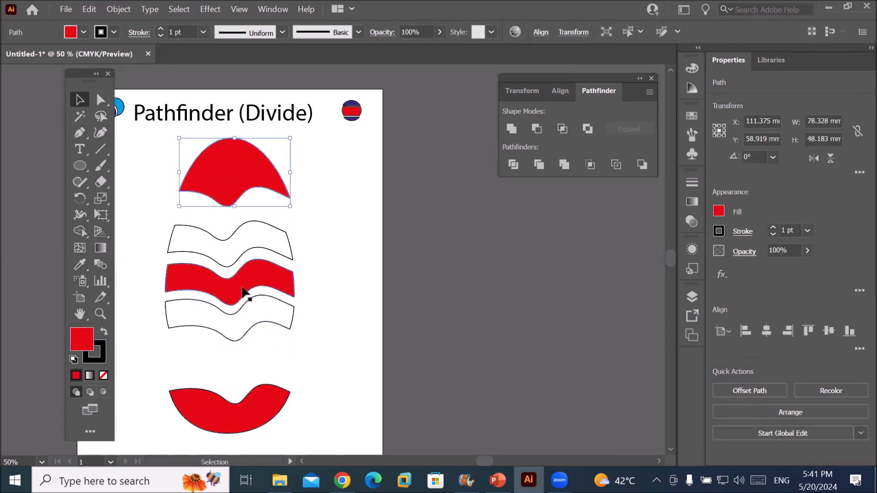
left_click_drag(233, 328, 235, 358)
left_click_drag(237, 300, 237, 310)
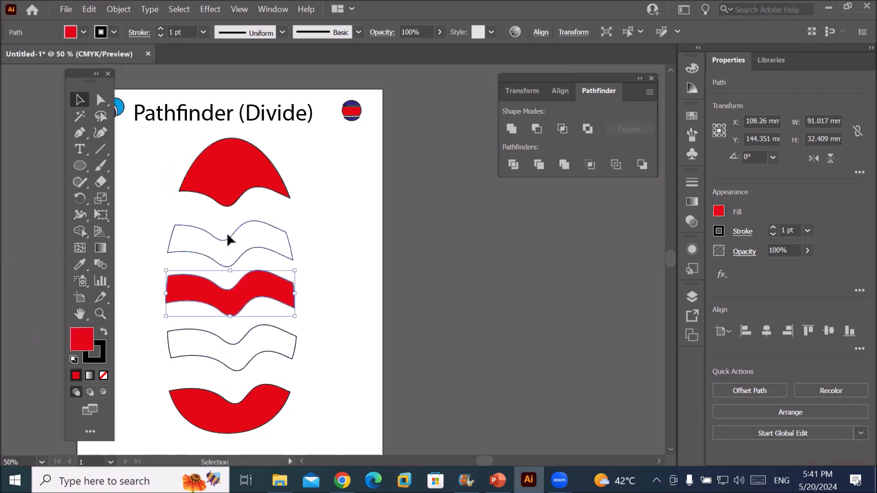
left_click_drag(229, 245, 229, 236)
left_click_drag(280, 402, 281, 413)
left_click(322, 360)
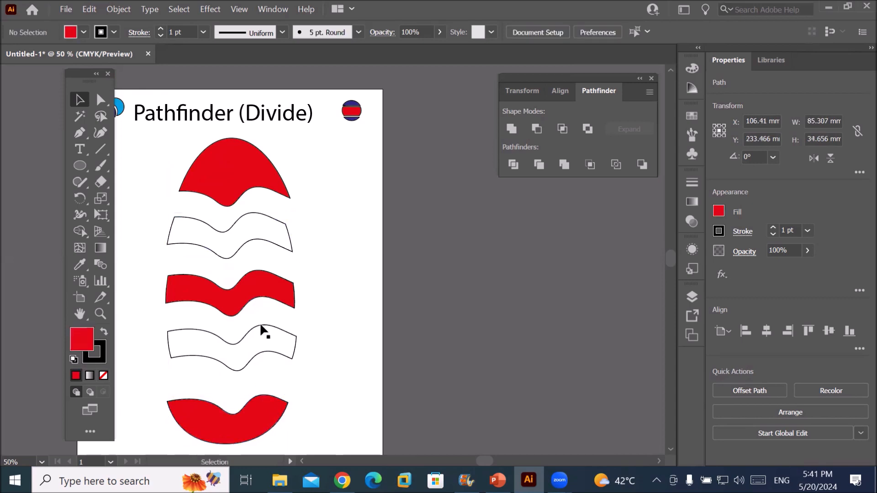
Try Vertical Distribute Space on all five egg pieces with Align to Selection, toggling the result off again.
left_click_drag(130, 135, 313, 437)
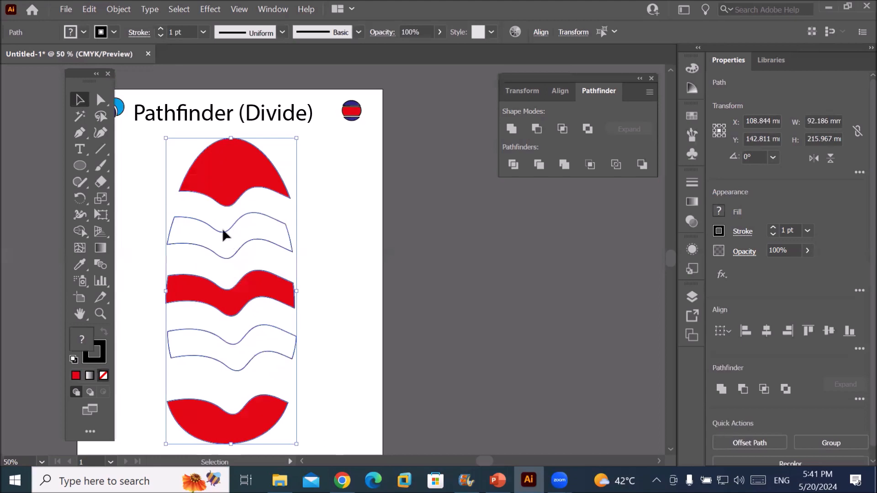
scroll(236, 191, "up", 5)
scroll(236, 195, "down", 5)
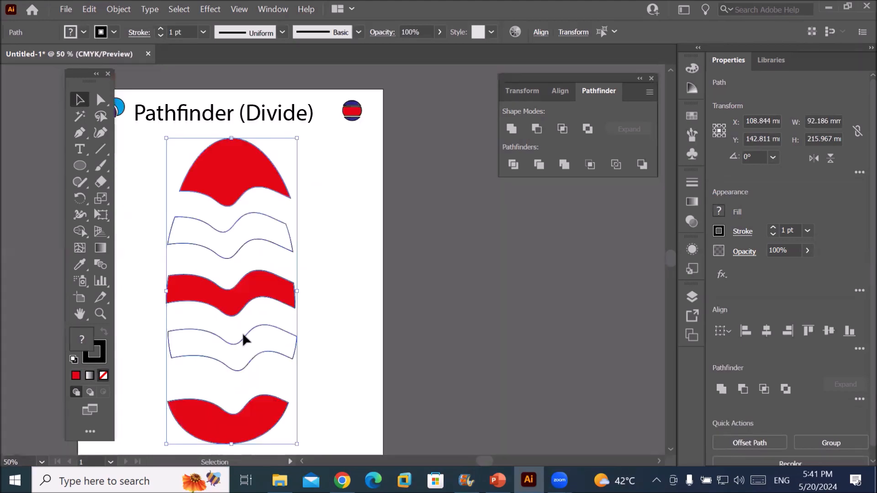
scroll(246, 404, "up", 3)
scroll(250, 392, "down", 2)
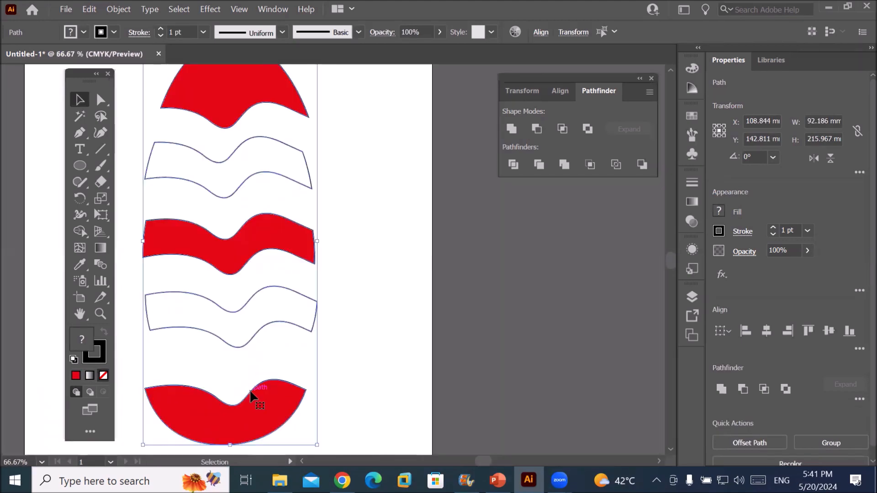
scroll(251, 283, "down", 1)
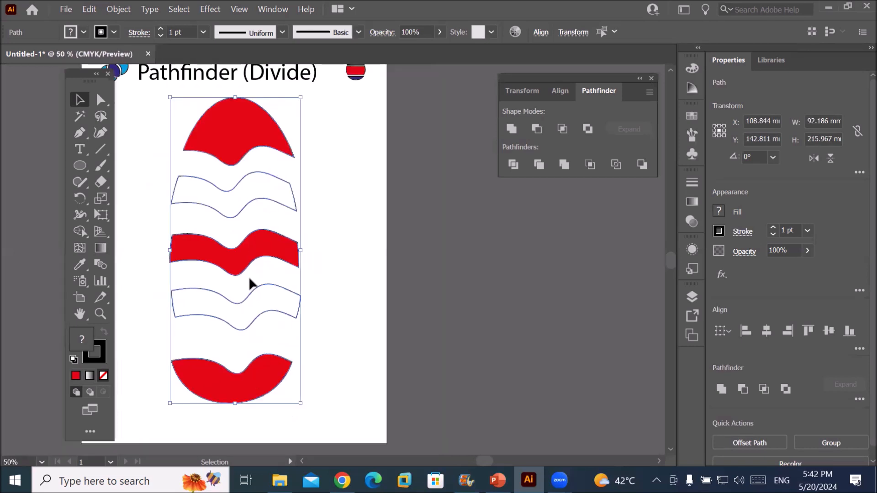
left_click(562, 91)
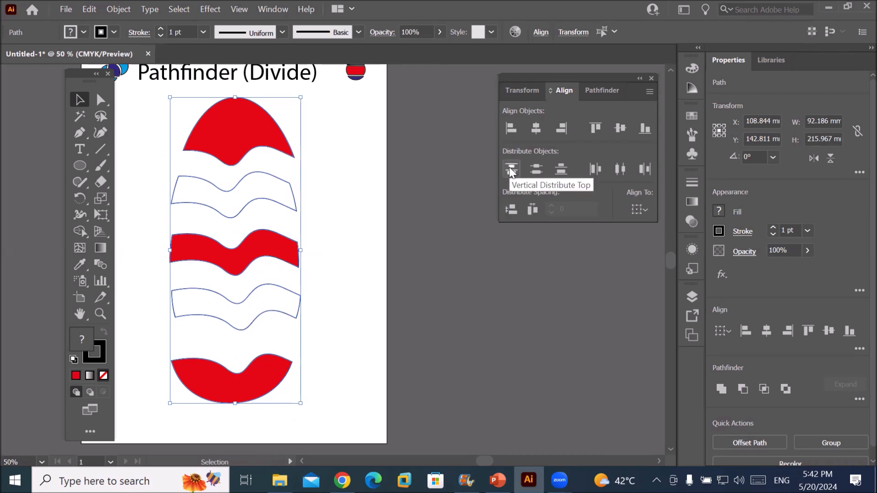
left_click(644, 208)
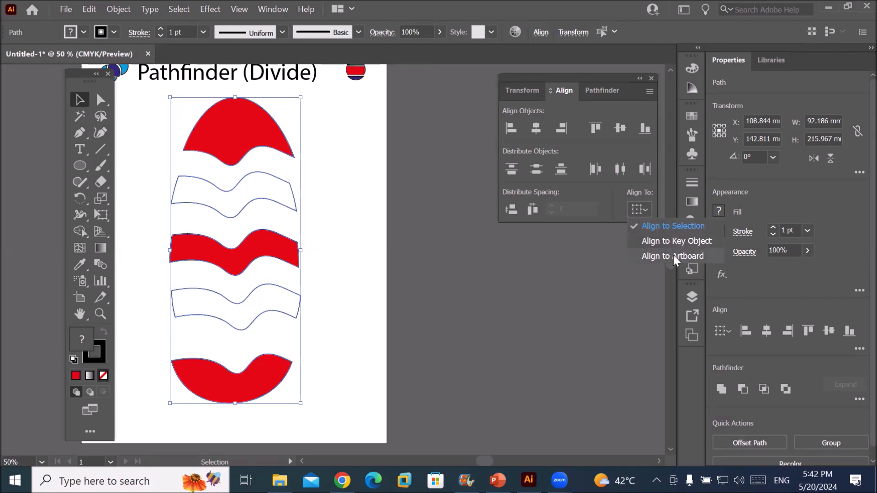
left_click(676, 225)
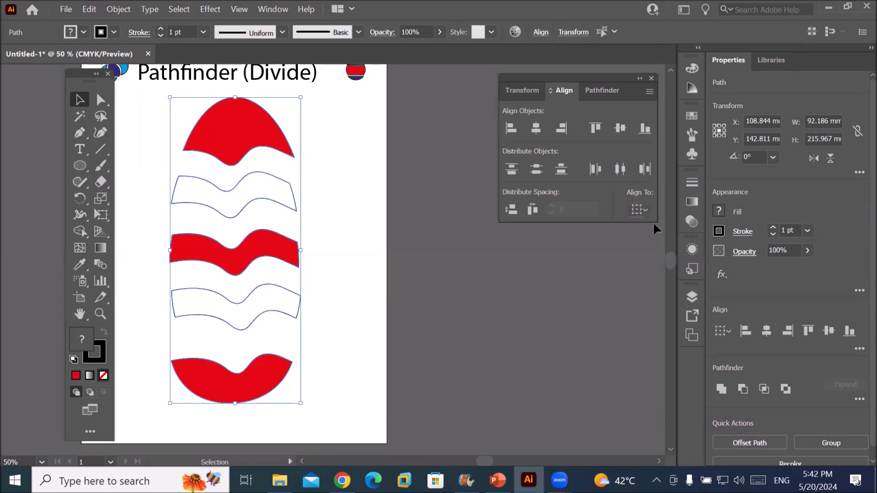
left_click(511, 210)
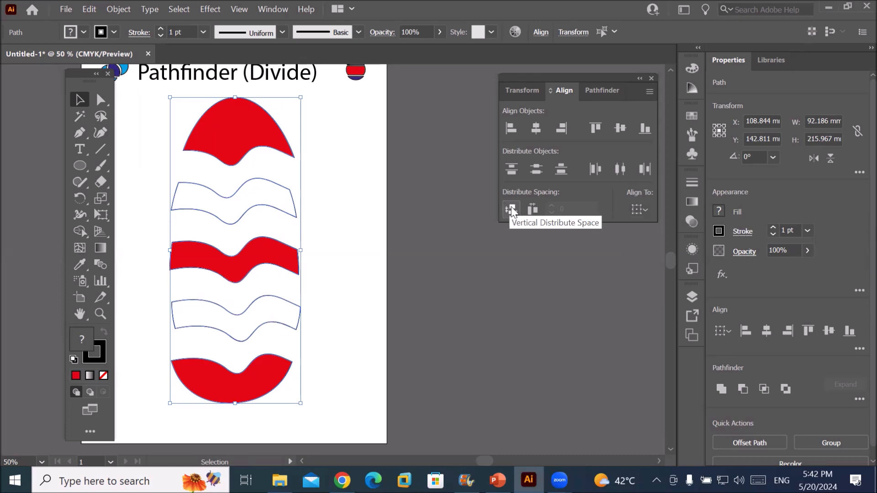
left_click(511, 210)
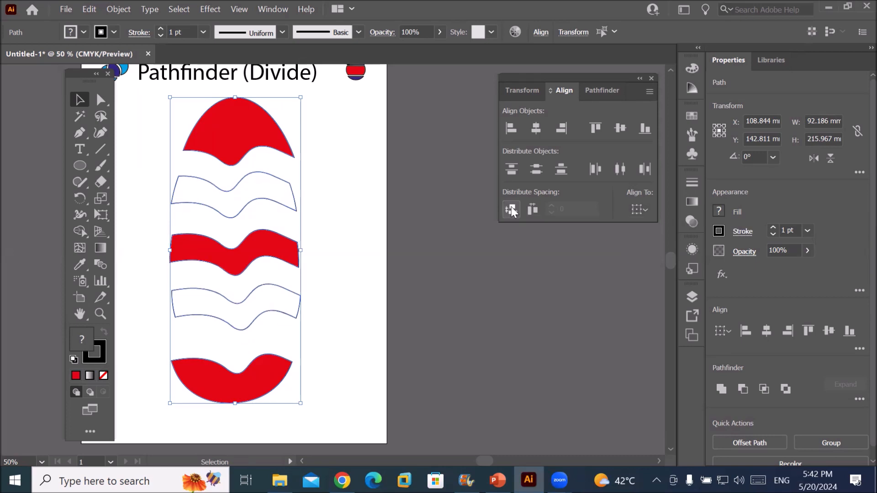
left_click(510, 212)
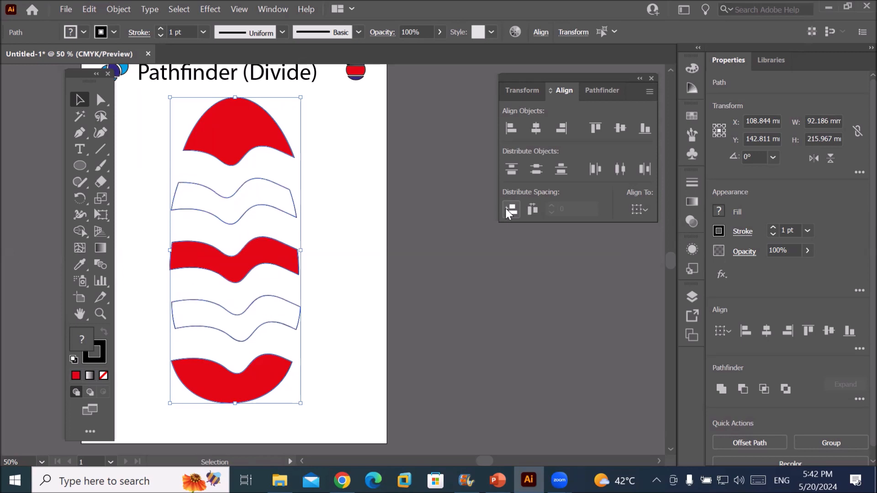
left_click(510, 211)
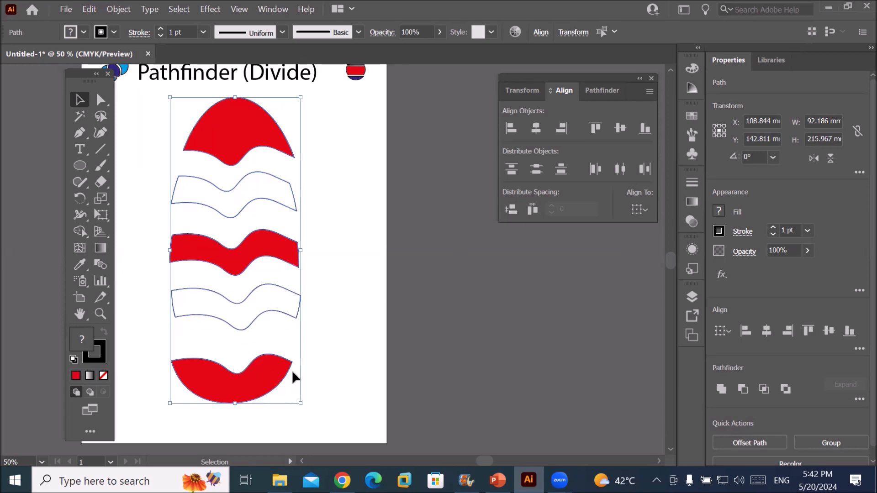
Move the second, third and fourth bands and the bottom piece upward, closer to the egg's top piece.
left_click(322, 353)
left_click_drag(268, 209, 276, 185)
left_click_drag(281, 247, 281, 216)
left_click_drag(280, 295, 277, 257)
left_click_drag(254, 376, 252, 328)
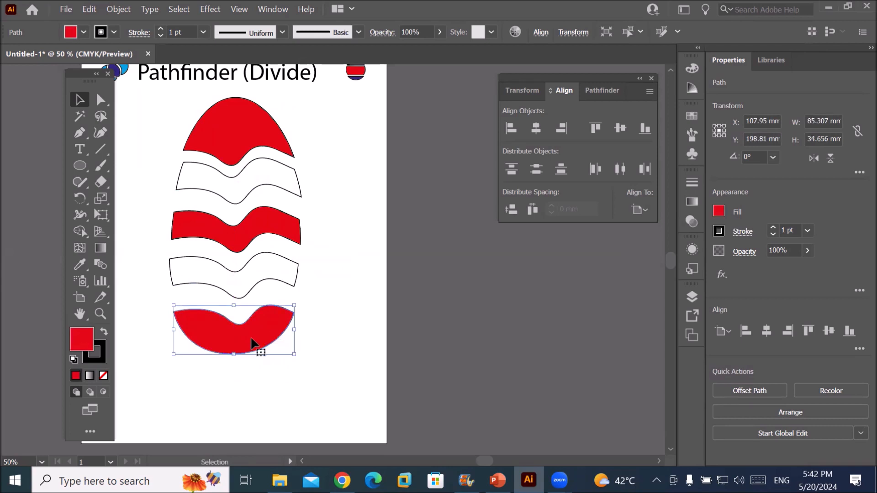
Try Vertical Distribute Space on the five egg pieces with Align to Artboard, and undo it.
scroll(280, 229, "down", 1)
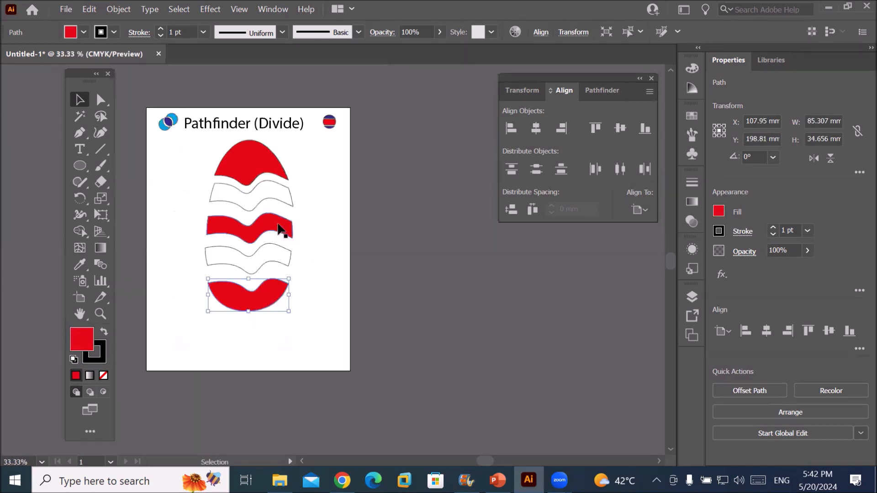
left_click_drag(237, 256, 308, 324)
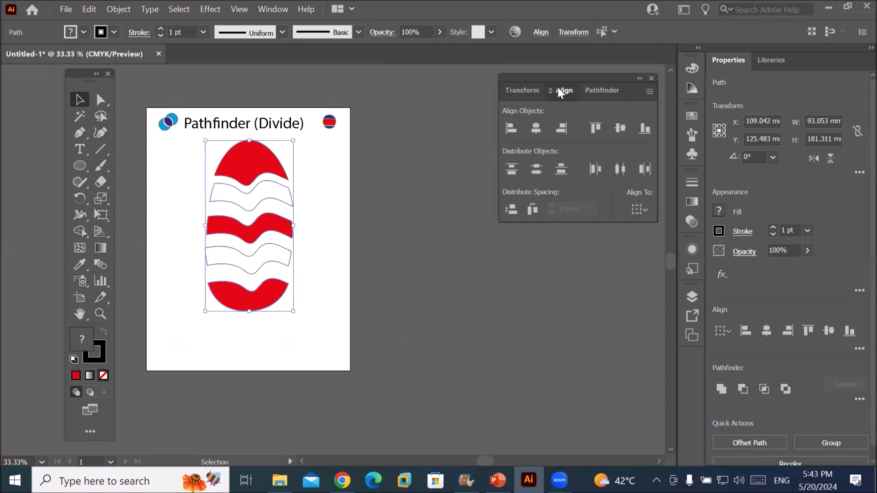
left_click(643, 210)
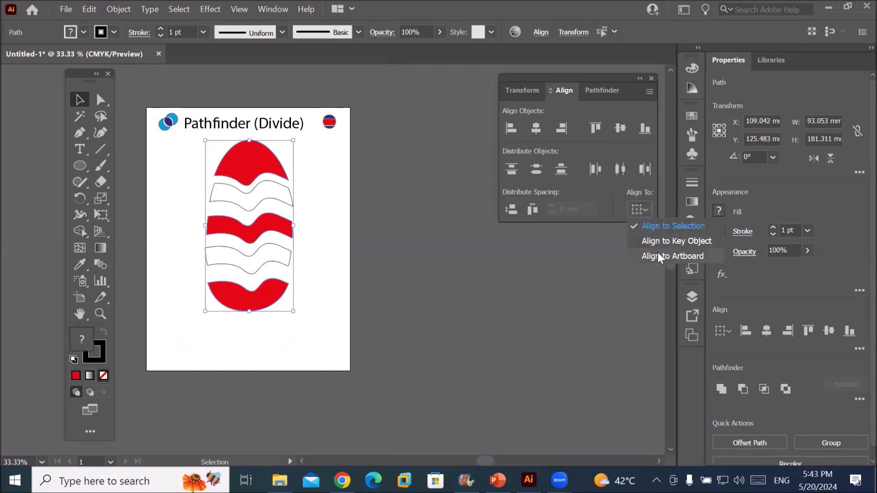
left_click(660, 255)
left_click(512, 210)
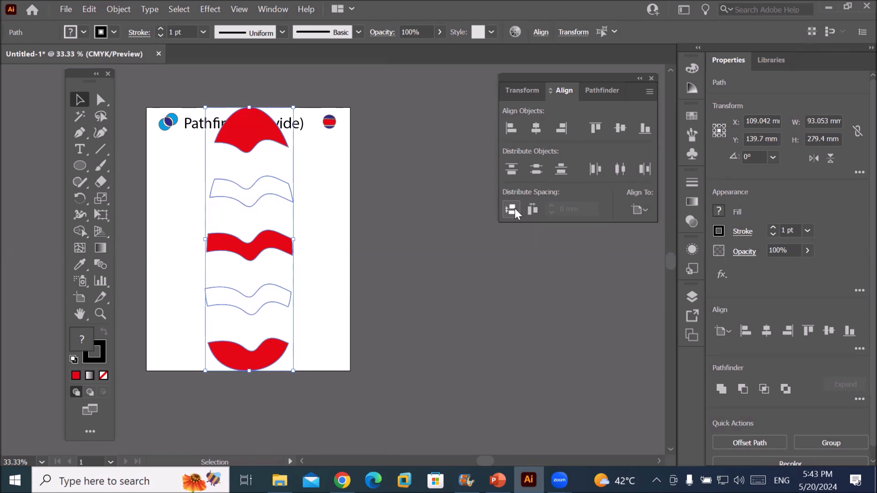
key("ctrl+z")
key("ctrl+z")
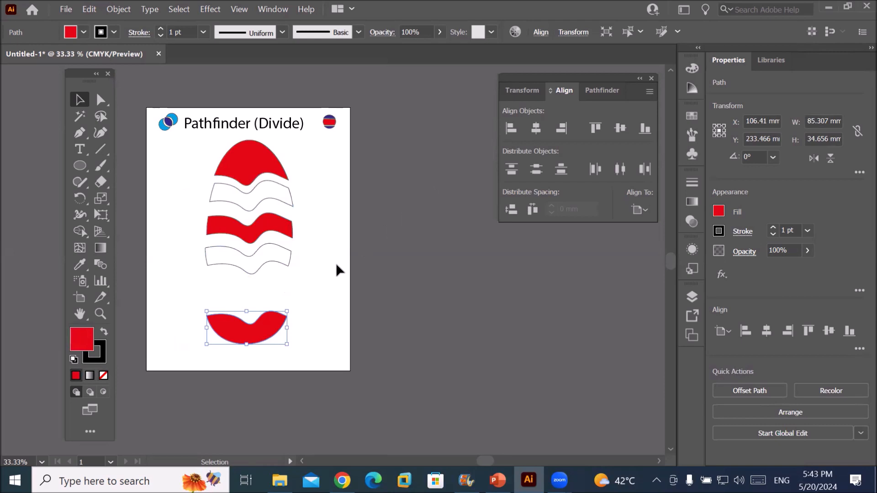
Move the bottom piece up beneath the fourth band, and shrink the whole egg to fit between the title and the striped circle.
left_click(312, 303)
left_click_drag(280, 319, 280, 288)
left_click_drag(195, 143, 342, 331)
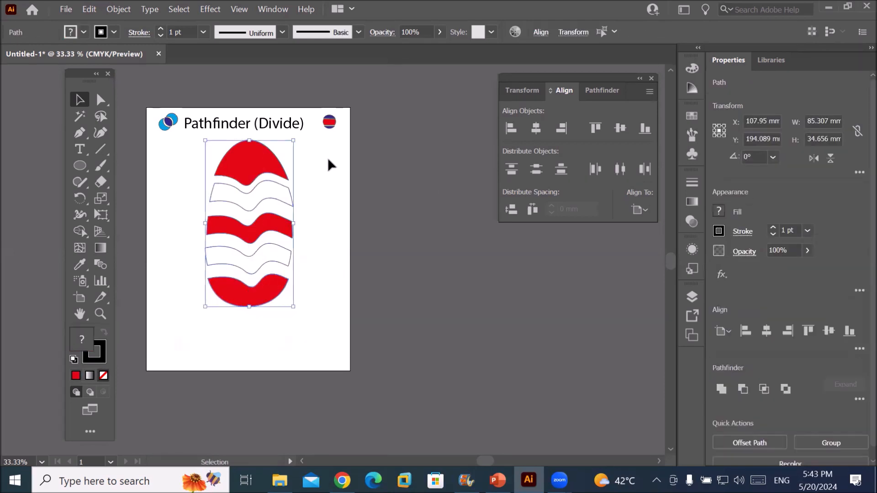
left_click_drag(293, 139, 330, 92)
left_click(295, 193)
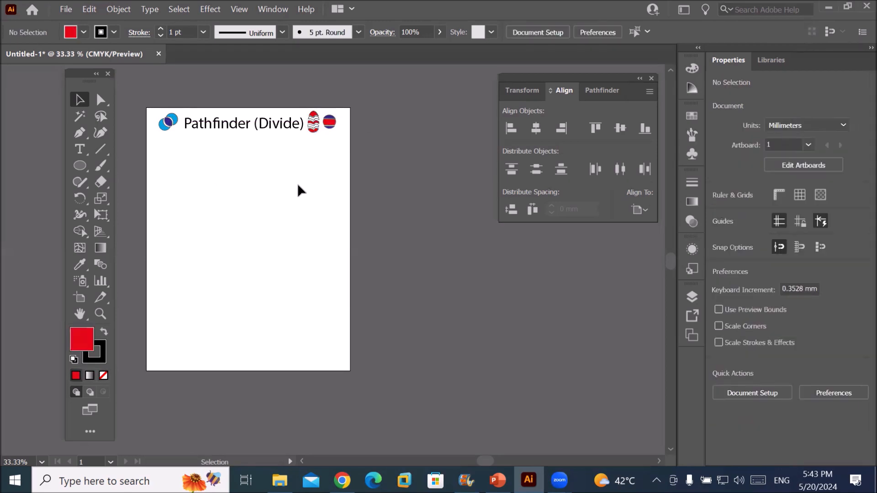
Add the point text "Heading" in the middle area of the artboard.
left_click(601, 91)
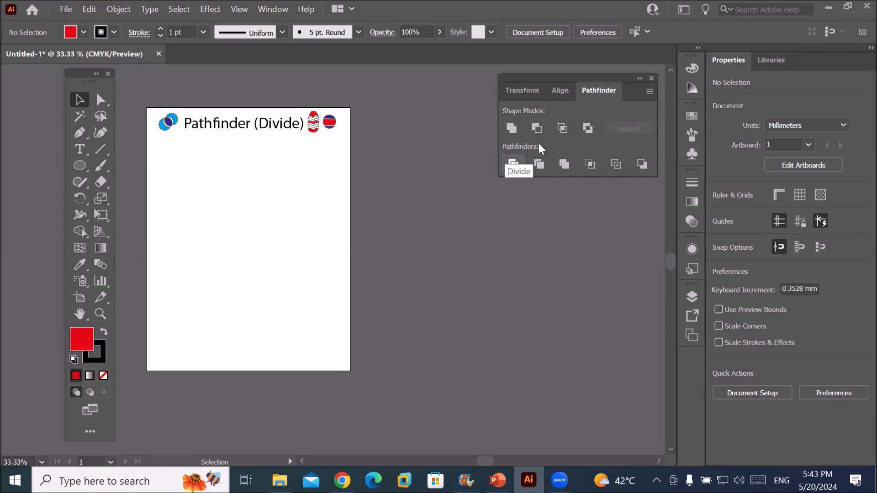
left_click(80, 154)
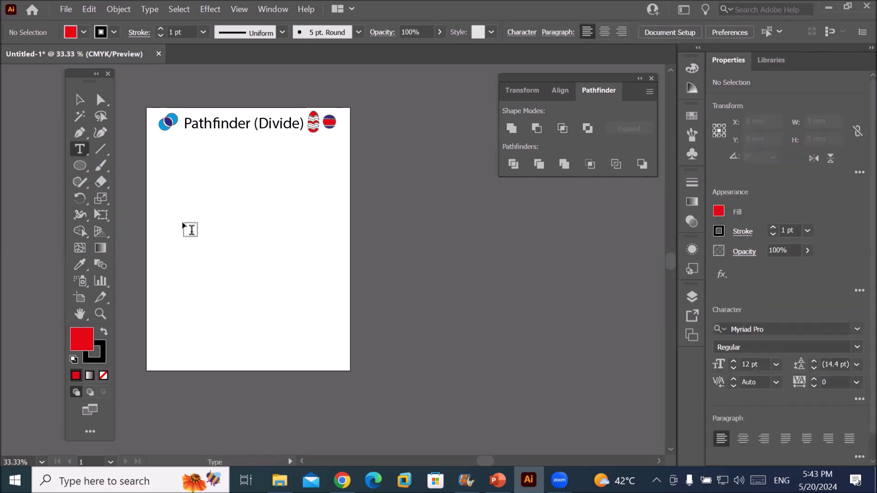
left_click(188, 222)
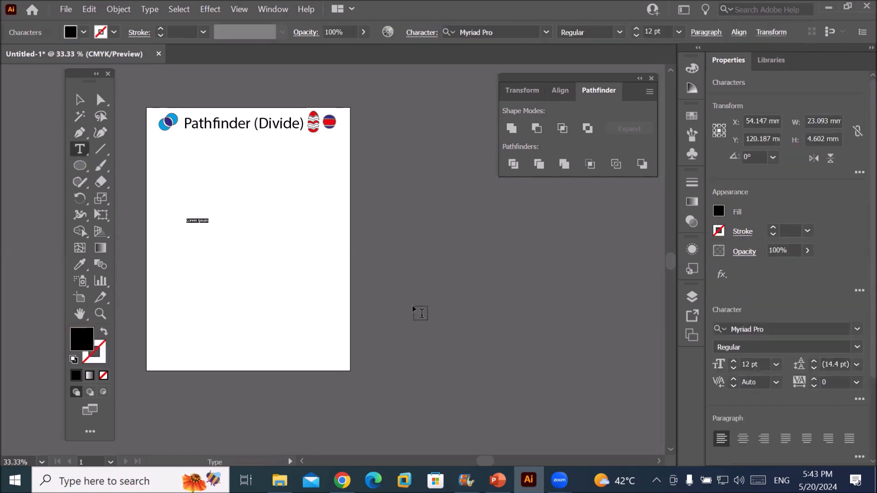
type("Heading")
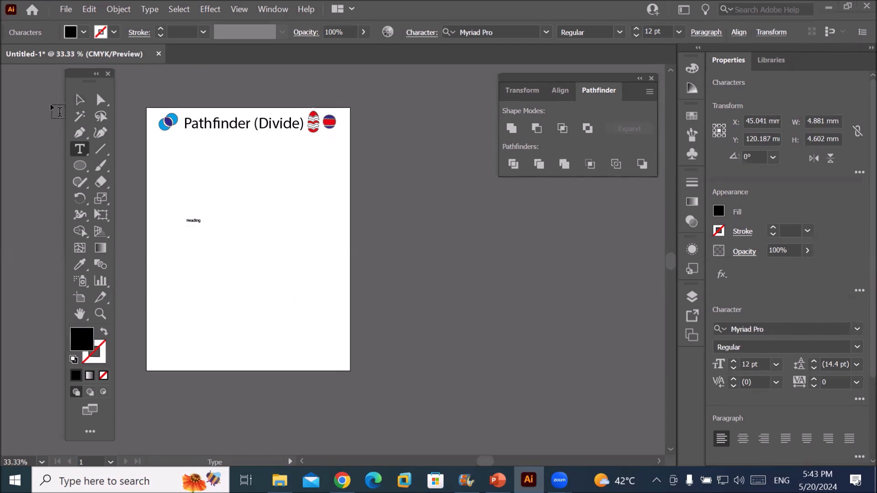
Enlarge the Heading text to about 158 mm wide and move it slightly up and left on the artboard.
left_click(80, 99)
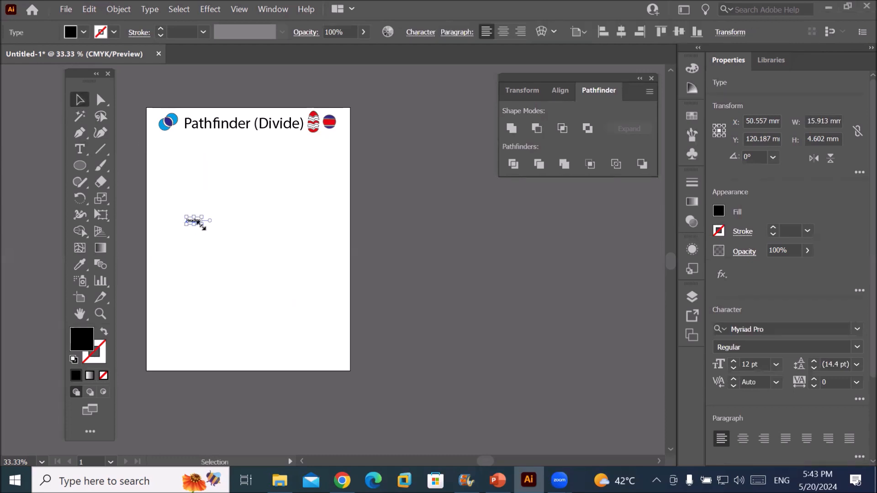
left_click_drag(198, 222, 323, 287)
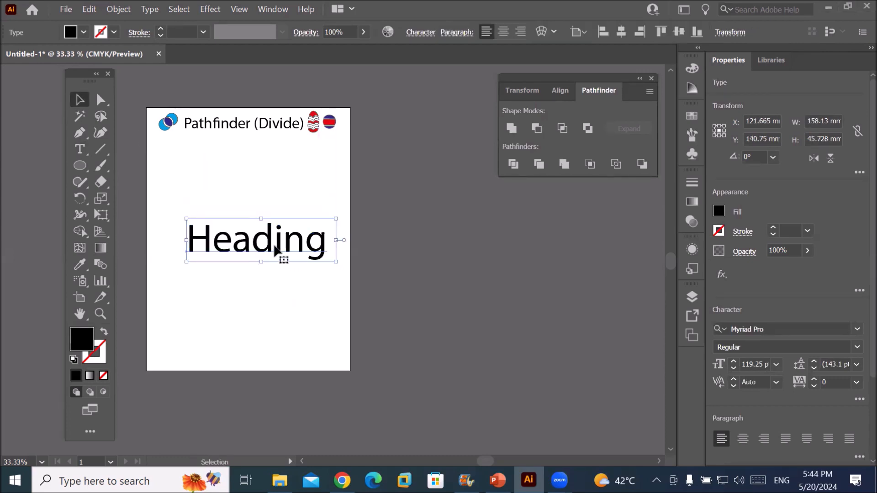
left_click_drag(257, 228, 242, 199)
Convert the Heading text to outlines.
right_click(258, 221)
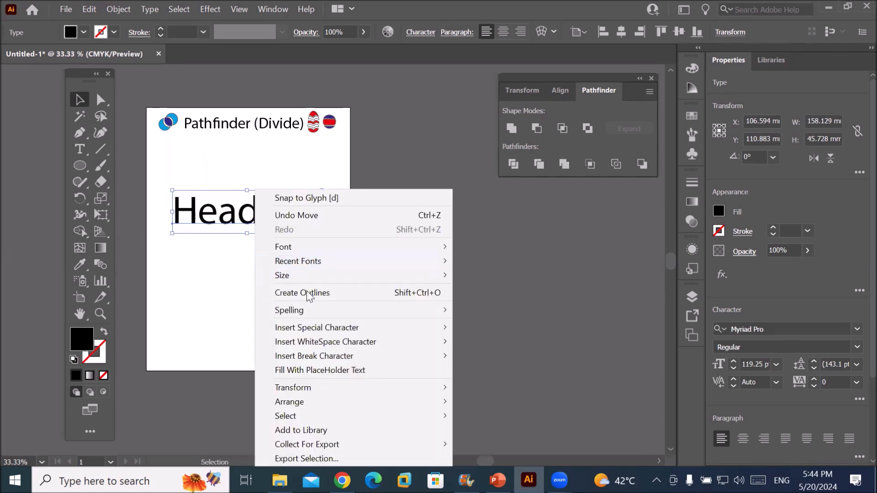
left_click(308, 294)
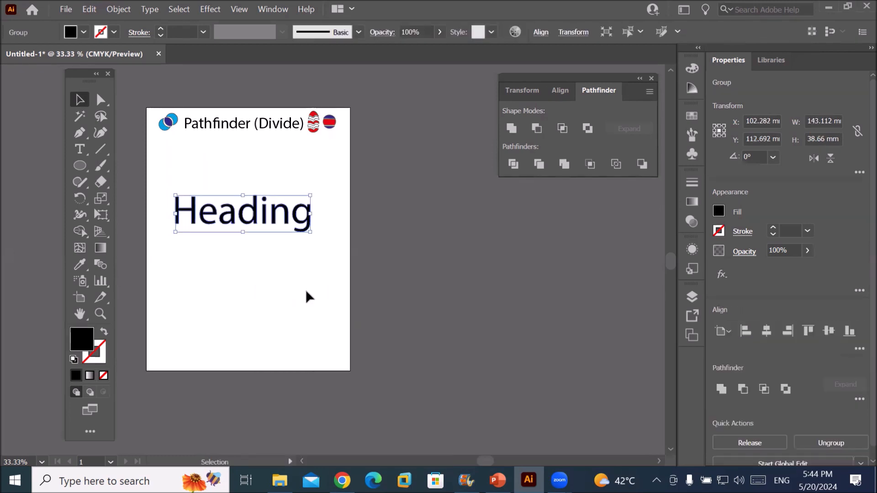
Draw a horizontal line about 178.5 mm long across the middle of the Heading letters and set its stroke to 5 pt.
scroll(207, 197, "up", 1)
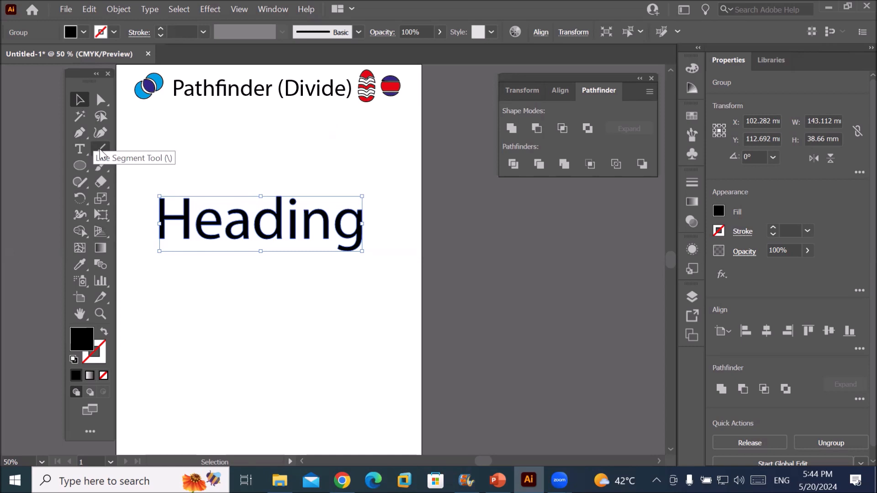
left_click(103, 187)
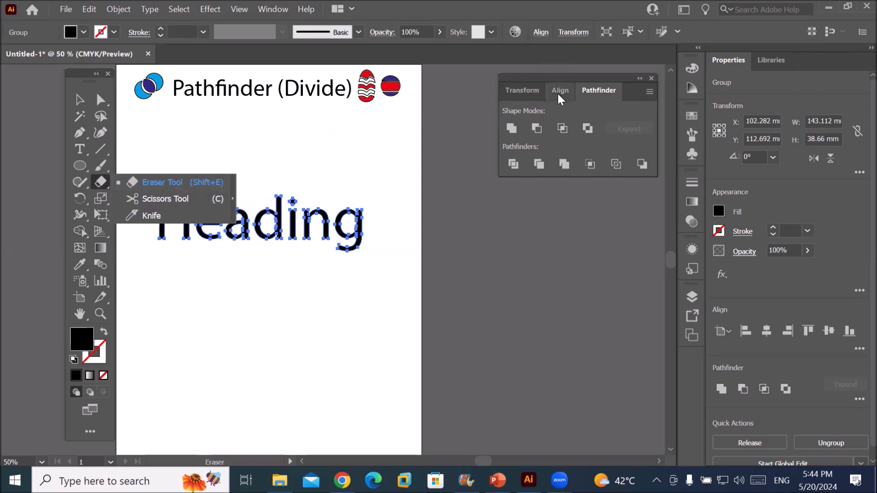
left_click(100, 149)
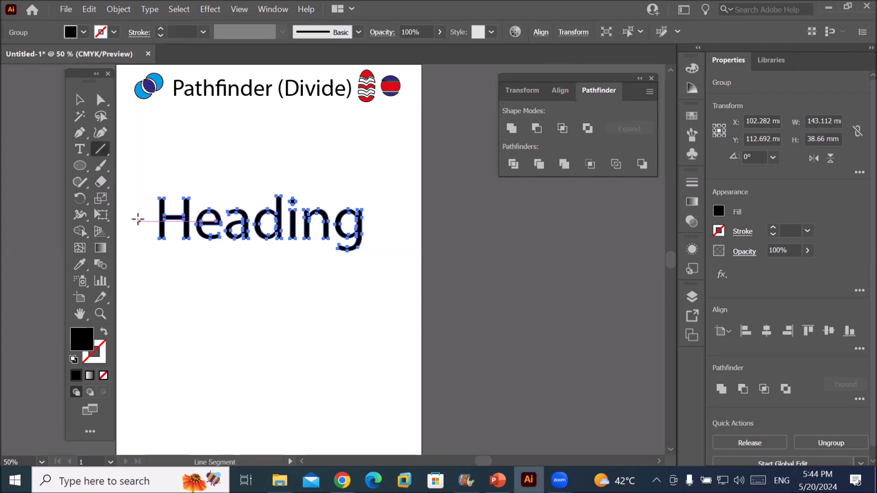
mouse_move(135, 218)
left_mouse_down()
mouse_move(368, 216)
mouse_move(387, 229)
left_mouse_up()
scroll(263, 208, "up", 2)
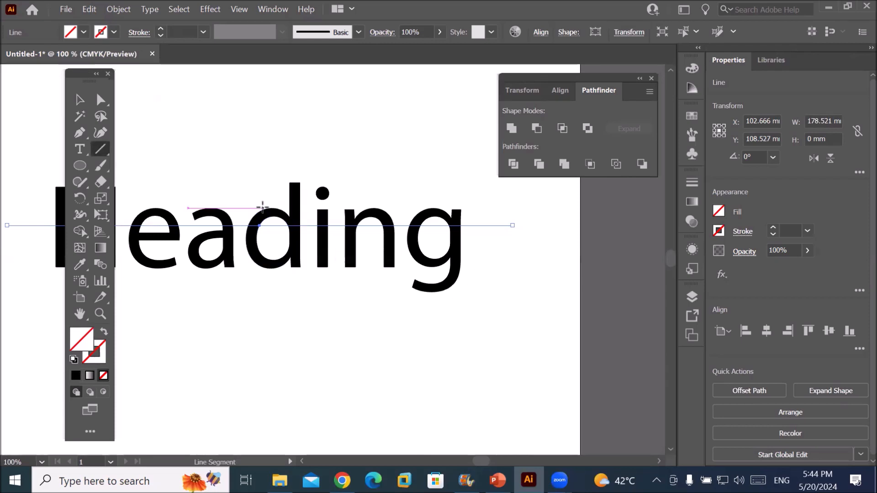
left_click(160, 28)
left_click(160, 29)
left_click(161, 29)
left_click(160, 29)
left_click(161, 29)
Place a copy of the line about 8.7 mm below the original, across the lower part of the Heading letters.
left_click_drag(89, 79, 37, 87)
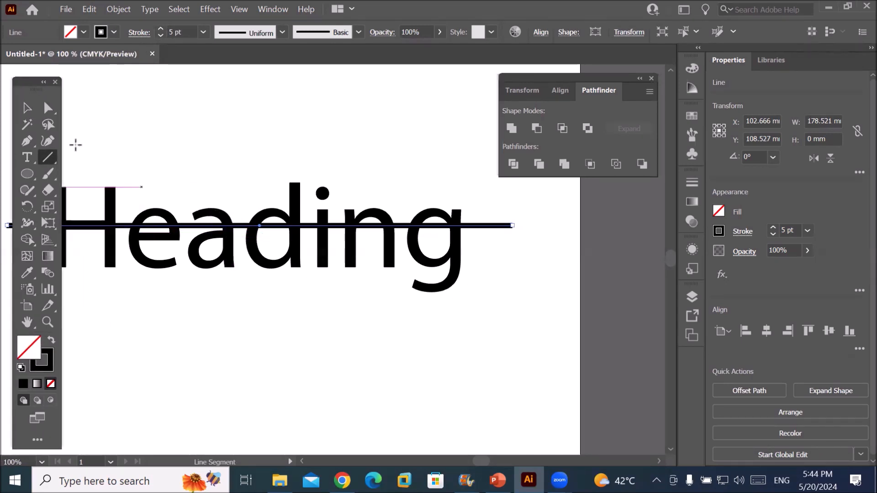
left_click(27, 108)
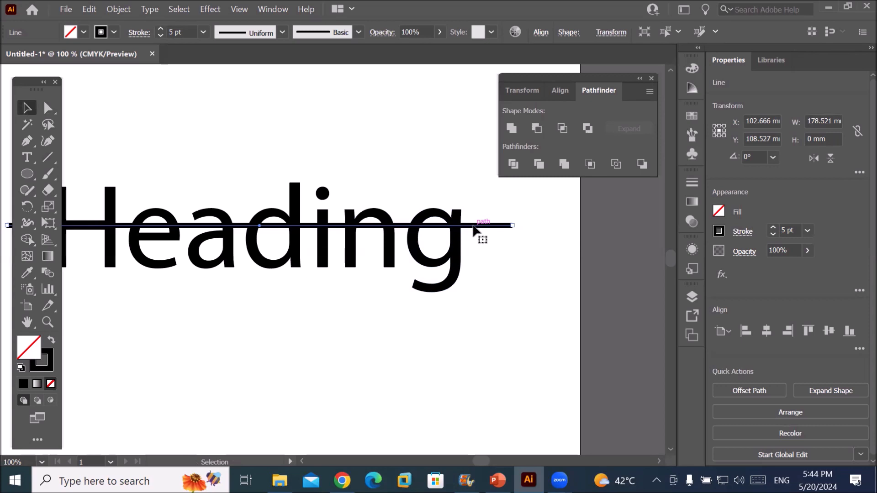
left_click(473, 226, "shift")
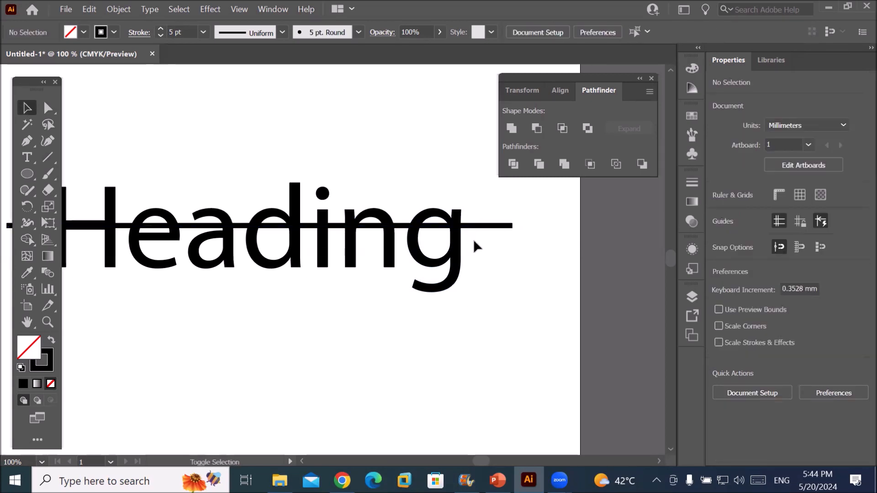
left_click(480, 227)
left_click_drag(480, 227, 482, 250)
key("ctrl+minus")
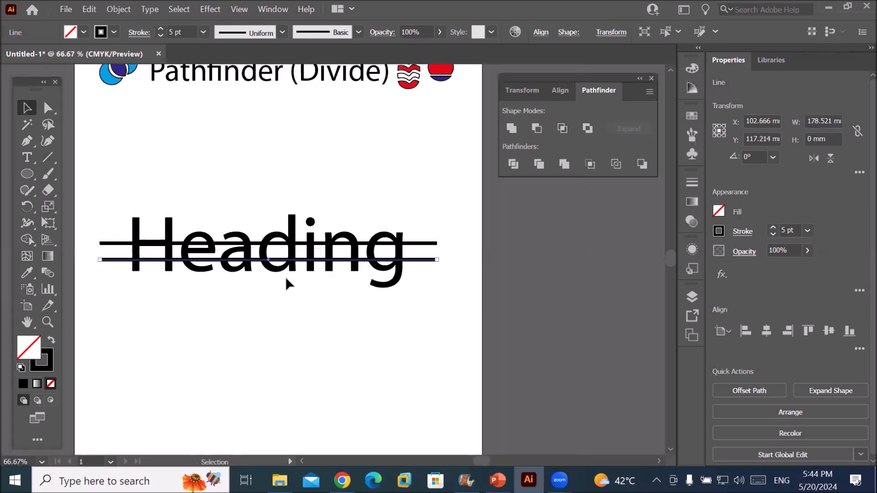
Apply Pathfinder Divide to the outlined Heading together with both horizontal lines.
left_click_drag(438, 322, 447, 328)
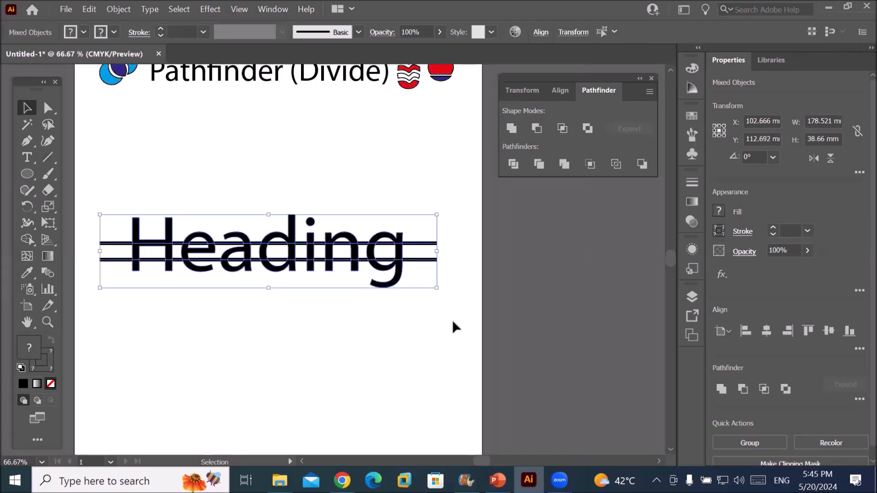
left_click(513, 164)
left_click(350, 363)
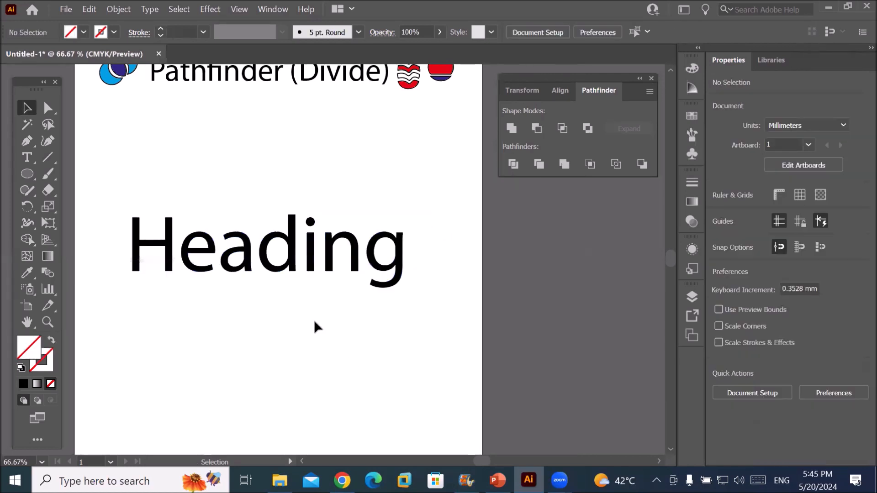
Ungroup the divided Heading and select the upper piece of the letter d on its own.
left_click(293, 227)
right_click(294, 225)
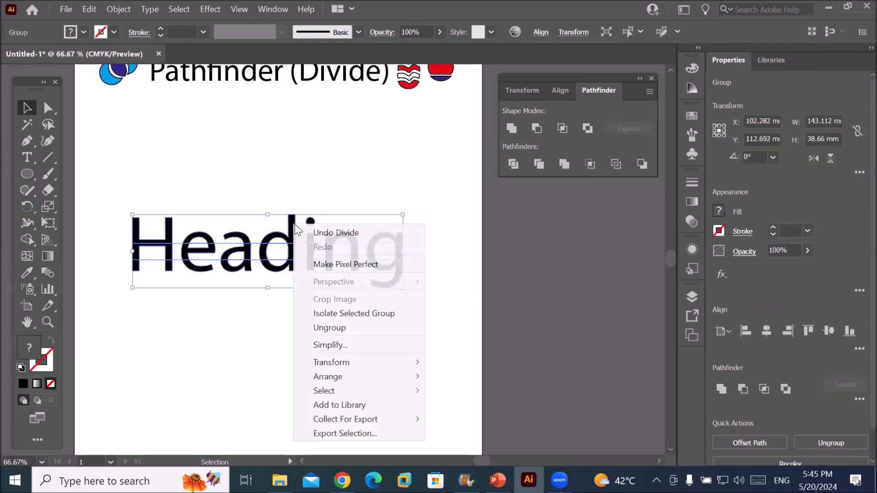
left_click(347, 328)
left_click(296, 231)
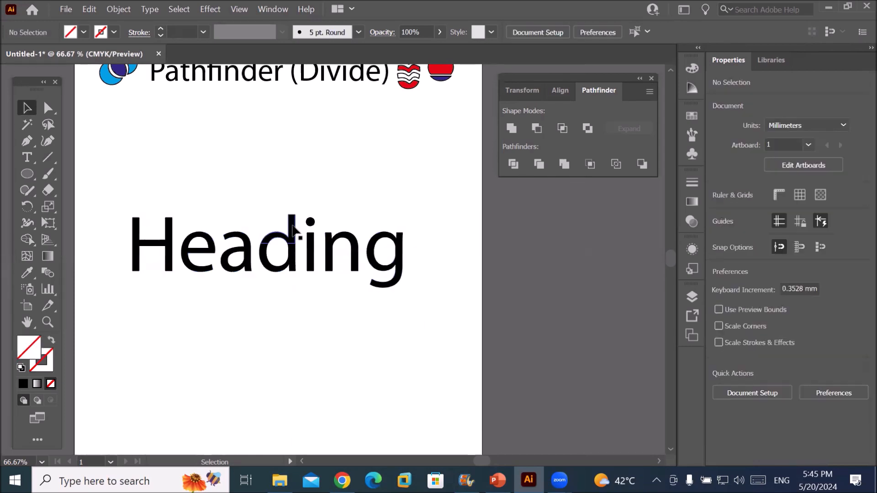
left_click(295, 230)
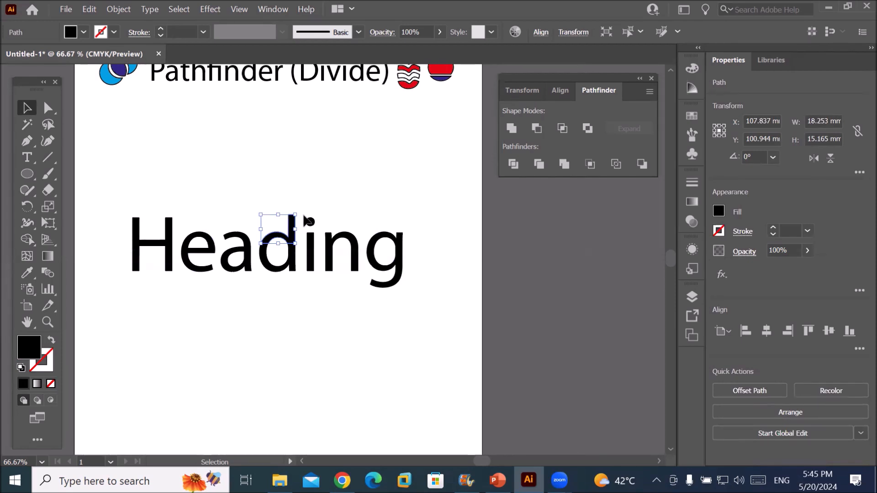
Move all upper pieces of the Heading letters up by about 6.7 mm.
left_click_drag(118, 204, 412, 249)
key("Up")
key("Up")
key("Up")
key("Up")
key("Up")
key("Up")
key("Up")
key("Up")
key("Up")
key("Up")
key("Up")
key("Up")
key("Up")
key("Up")
key("Up")
key("Up")
key("Up")
key("Up")
key("Up")
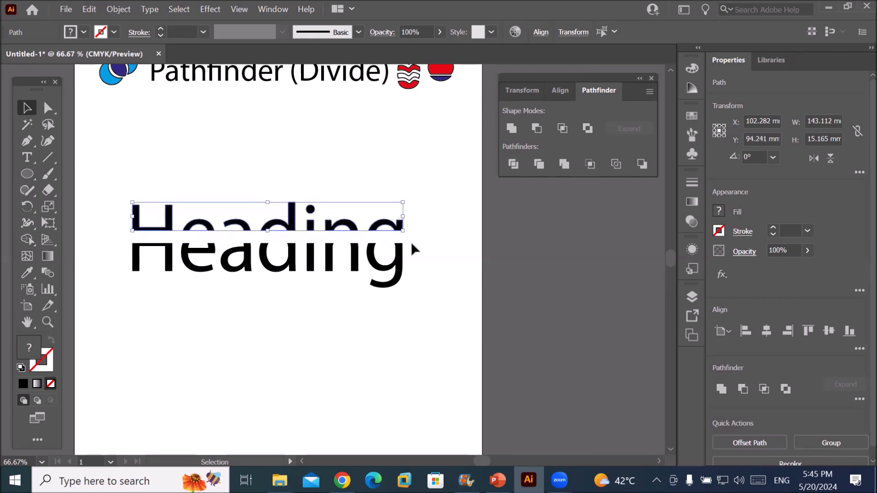
Move all lower pieces of the Heading letters down by about 5.3 mm.
left_click_drag(117, 263, 415, 311)
key("Down")
key("Down")
key("Down")
key("Down")
key("Down")
key("Down")
key("Down")
key("Down")
key("Down")
key("Down")
key("Down")
key("Down")
key("Down")
key("Down")
key("Down")
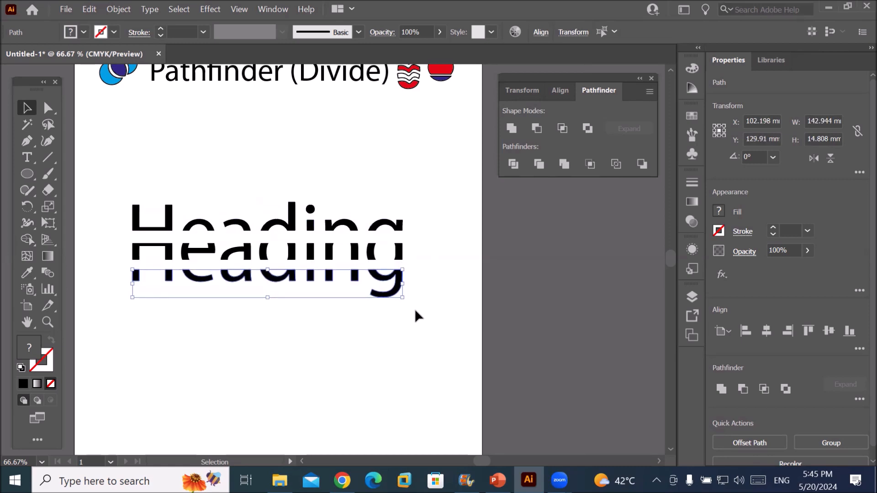
left_click(242, 323)
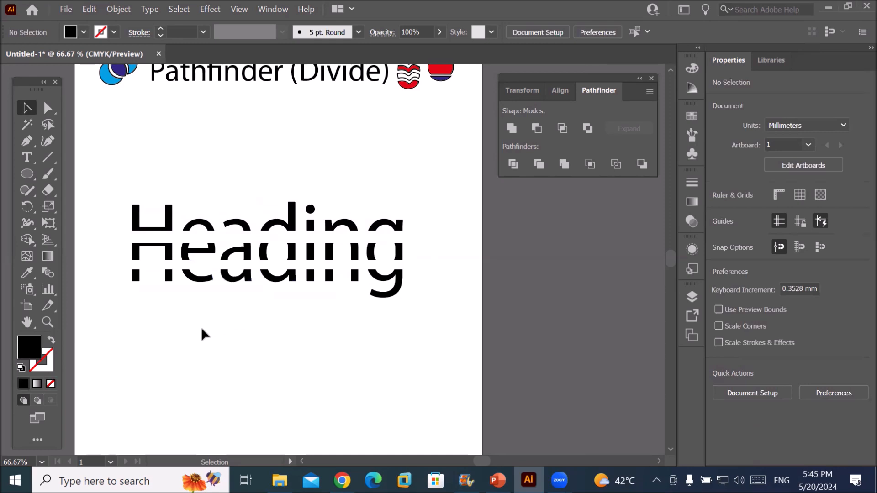
Fill the upper row of Heading pieces with red.
left_click_drag(101, 196, 421, 236)
left_click(84, 32)
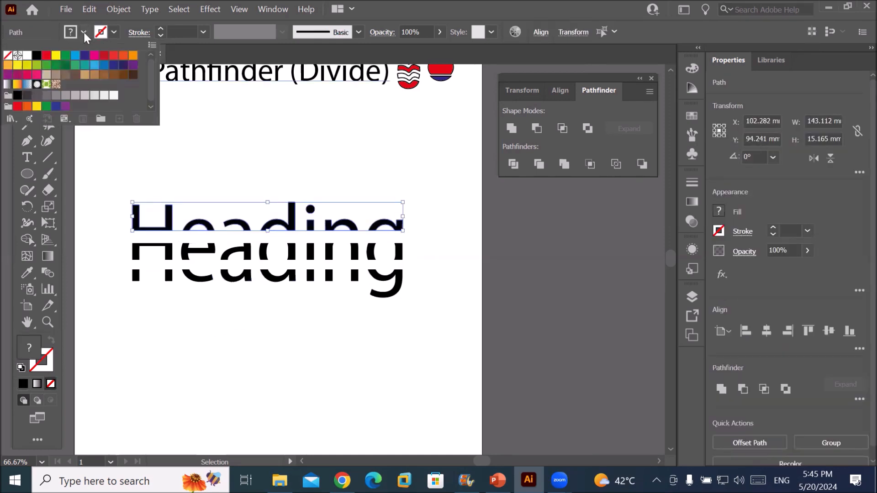
left_click(47, 56)
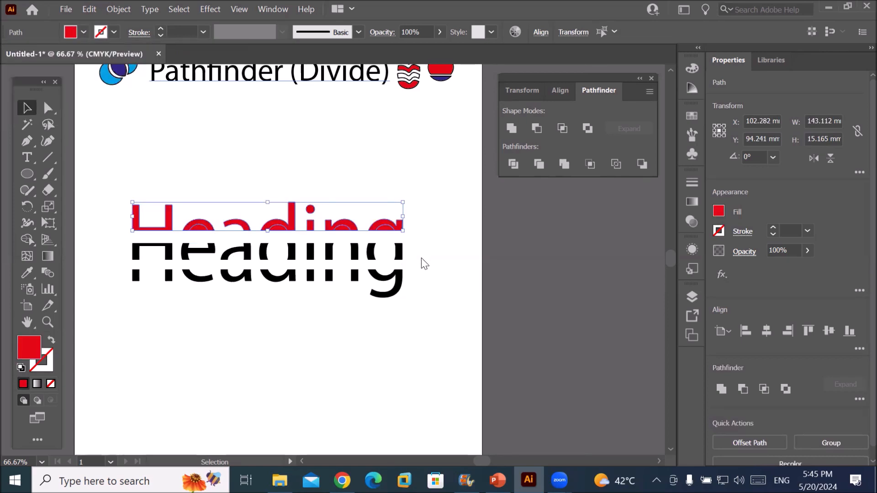
Fill the middle row of Heading pieces with CMYK Blue.
left_click_drag(415, 240, 129, 265)
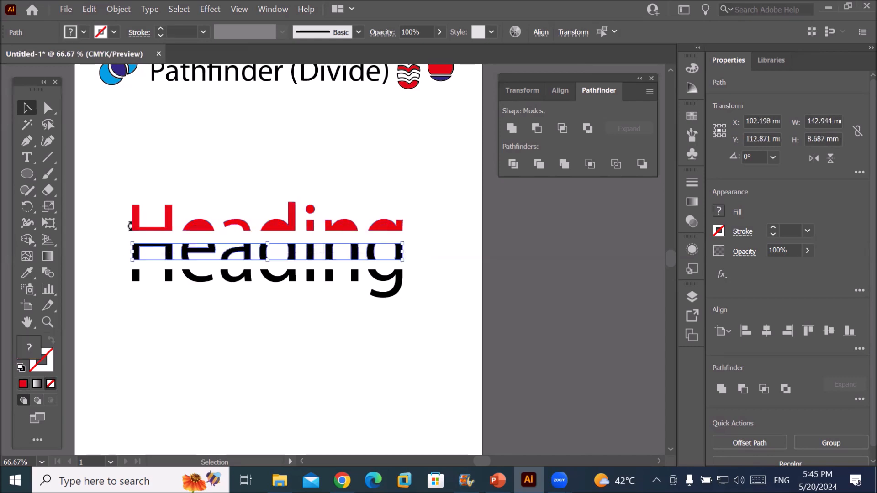
left_click(84, 33)
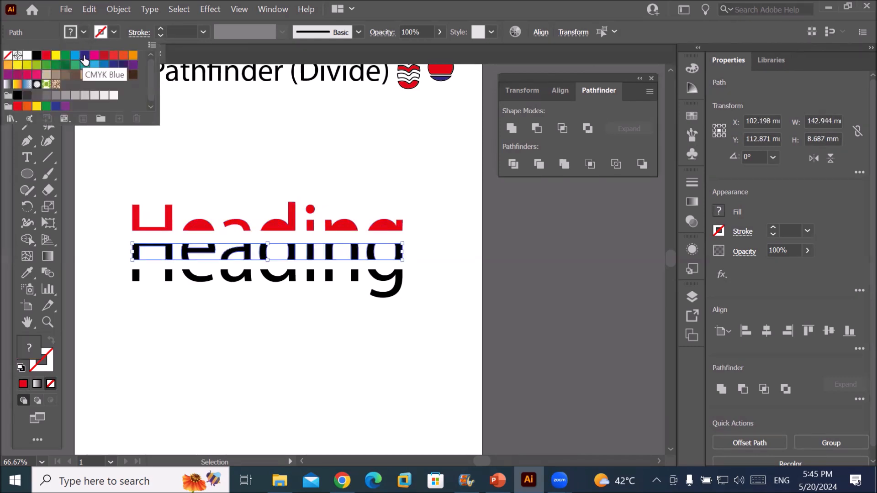
left_click(85, 55)
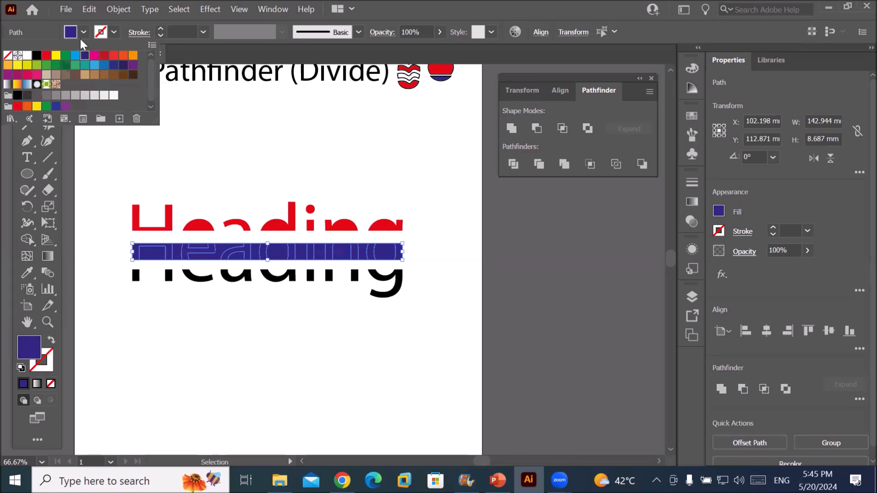
left_click(84, 33)
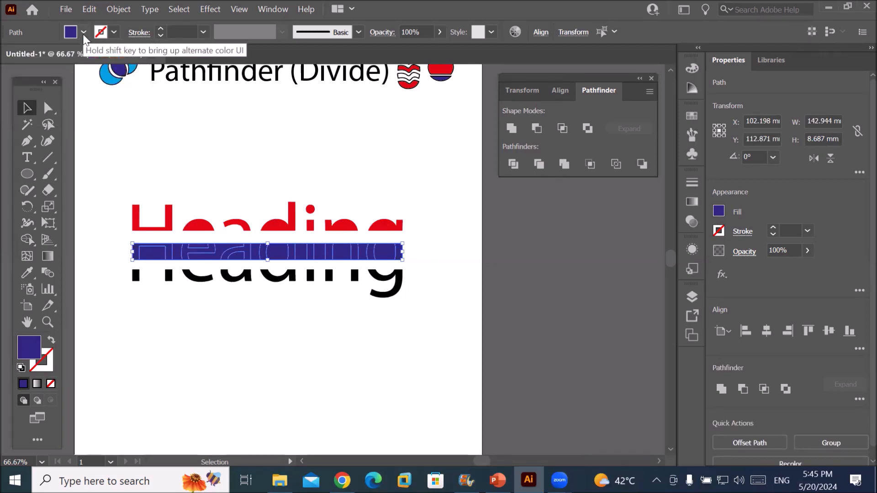
left_click(118, 276)
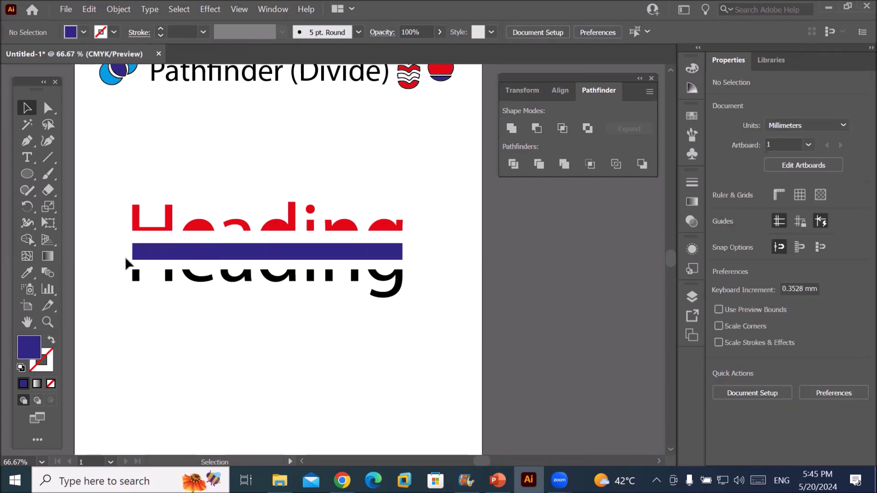
Fill the lower row of Heading pieces with the same red as the upper row.
left_click_drag(121, 268, 419, 302)
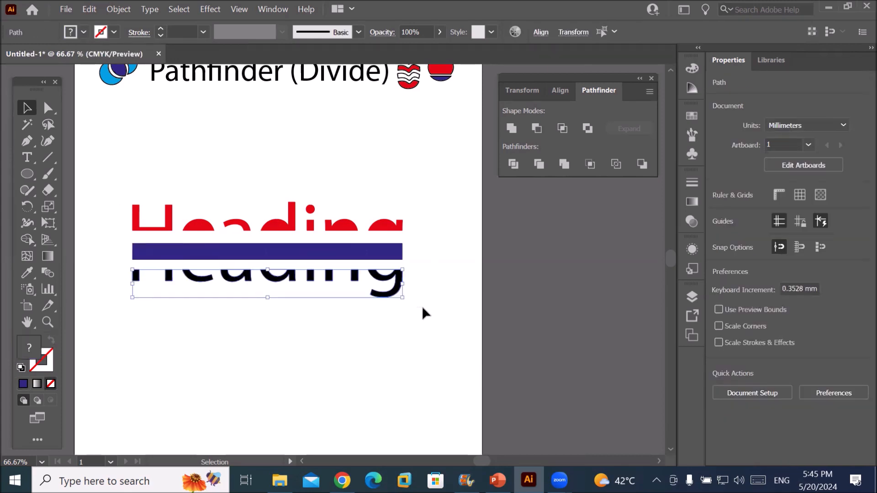
left_click(84, 32)
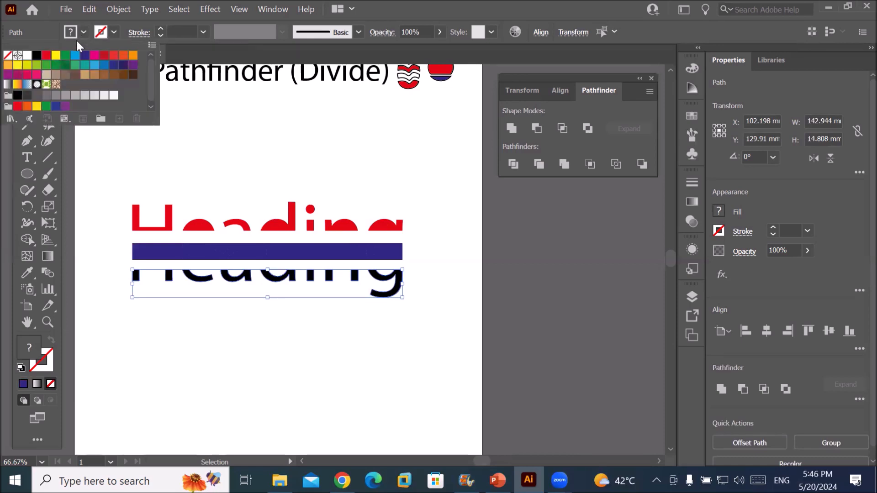
left_click(47, 57)
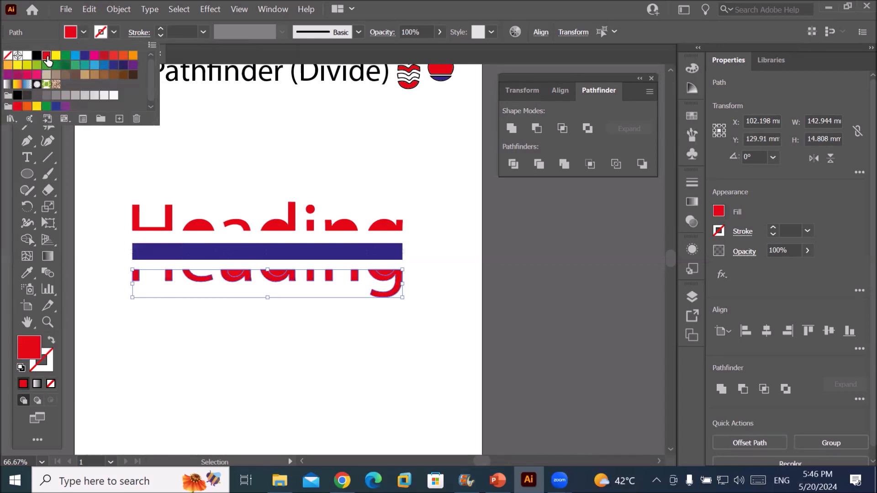
left_click(302, 338)
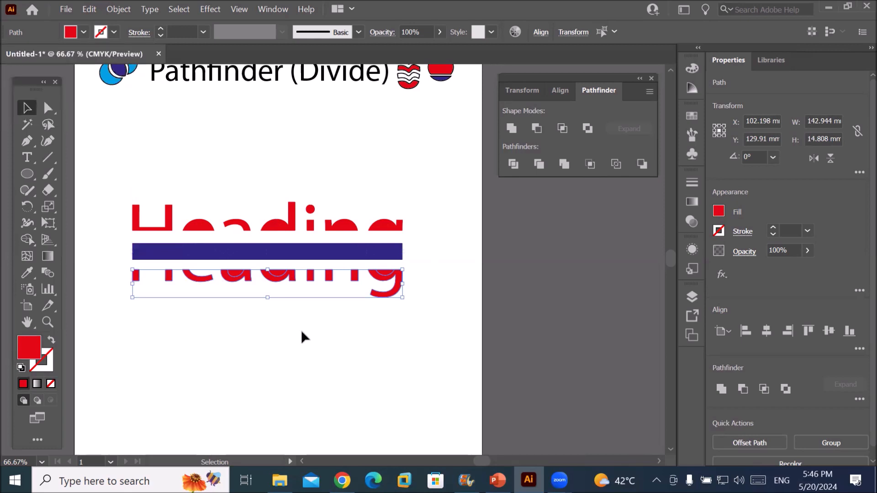
Set the fill of the whole middle row of Heading pieces to None and deselect everything.
left_click_drag(112, 242, 420, 257)
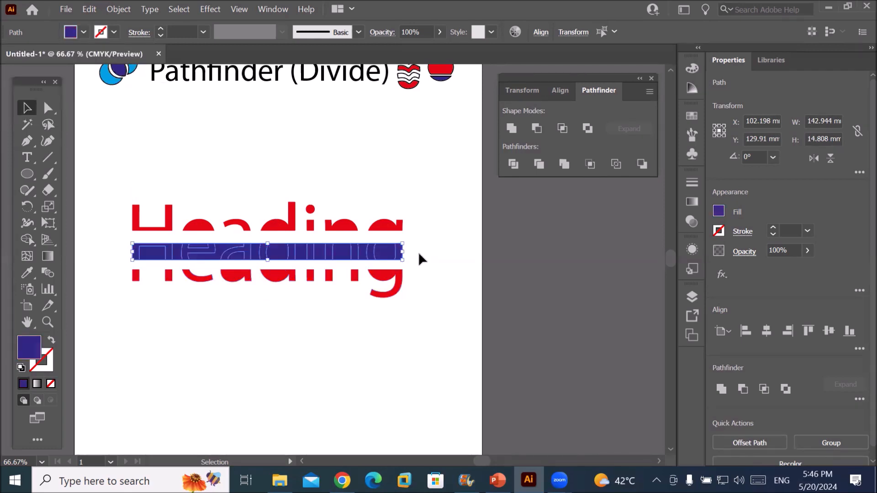
left_click(83, 33)
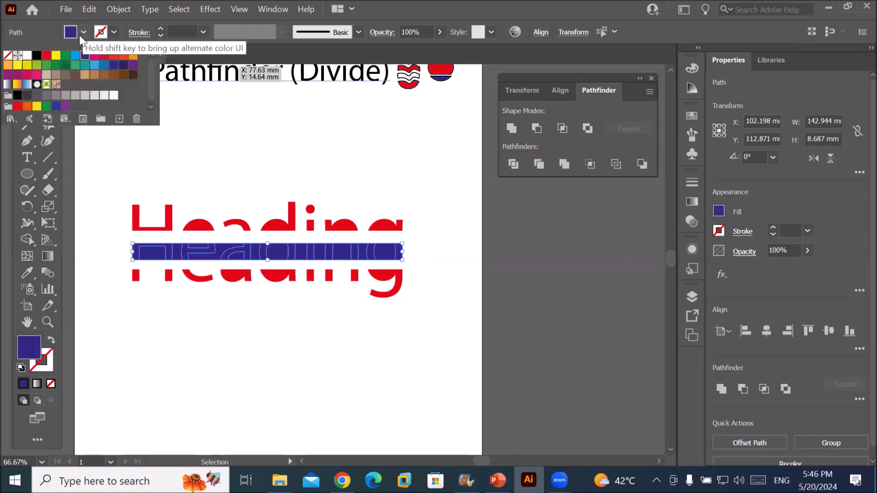
left_click(8, 56)
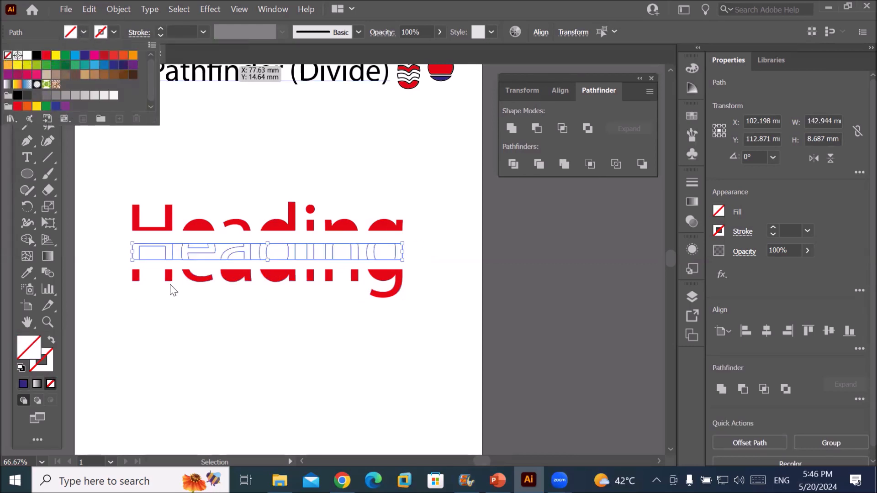
left_click(215, 308)
left_click(279, 364)
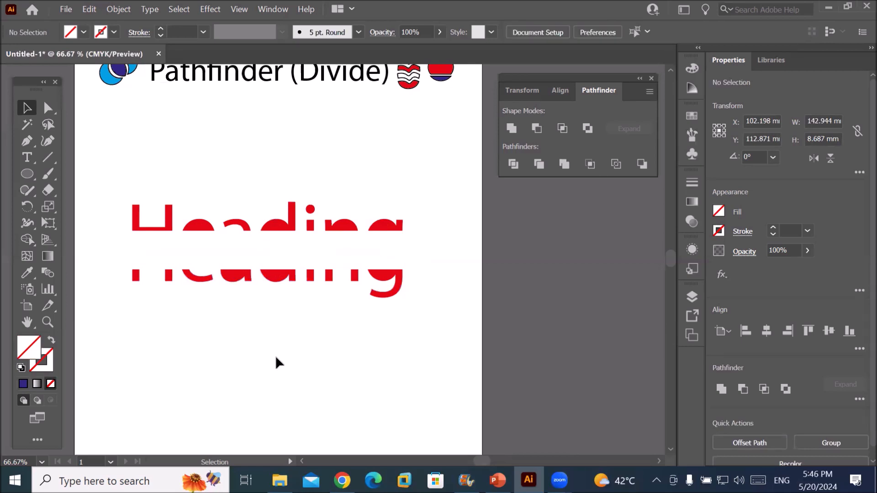
Give the middle row of Heading pieces a 5 pt CMYK Blue stroke and deselect it.
left_click_drag(212, 259, 430, 263)
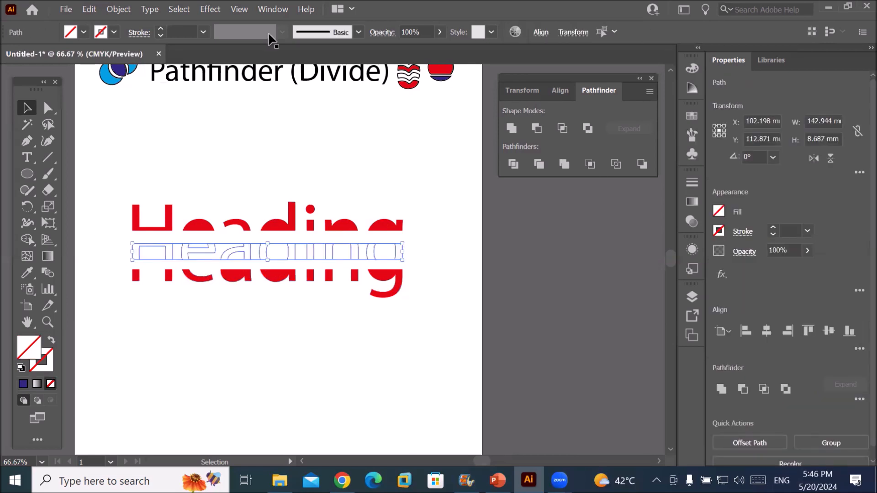
left_click(114, 31)
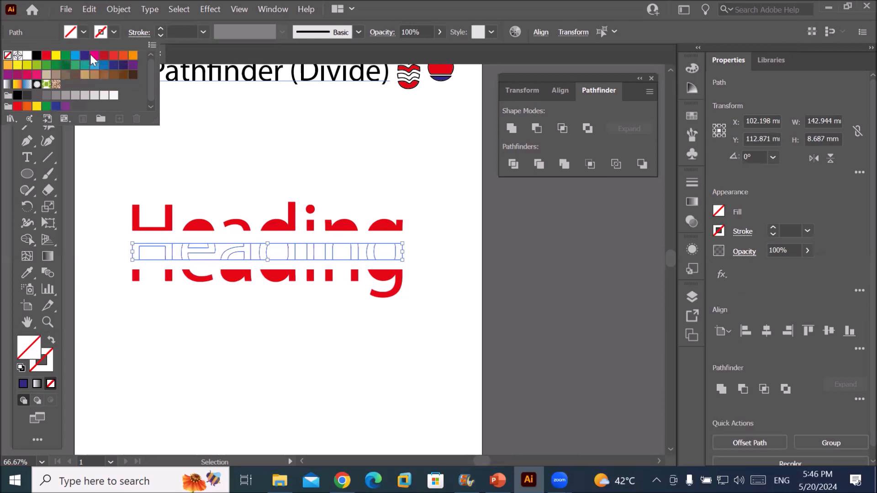
left_click(84, 56)
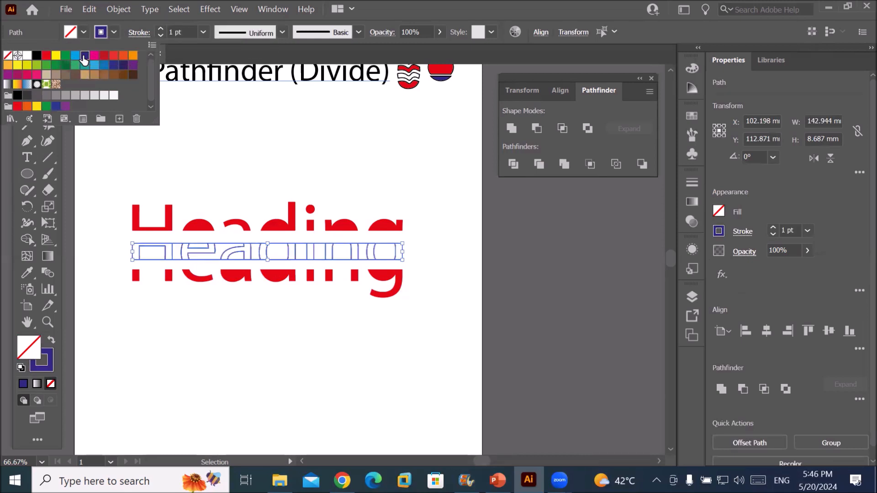
left_click(159, 29)
left_click(159, 28)
left_click(159, 28)
left_click(159, 29)
left_click(159, 29)
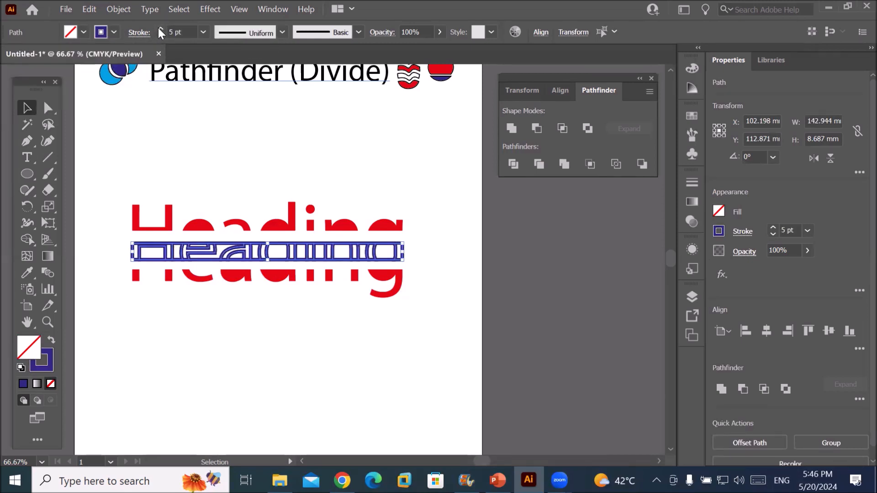
left_click(211, 306)
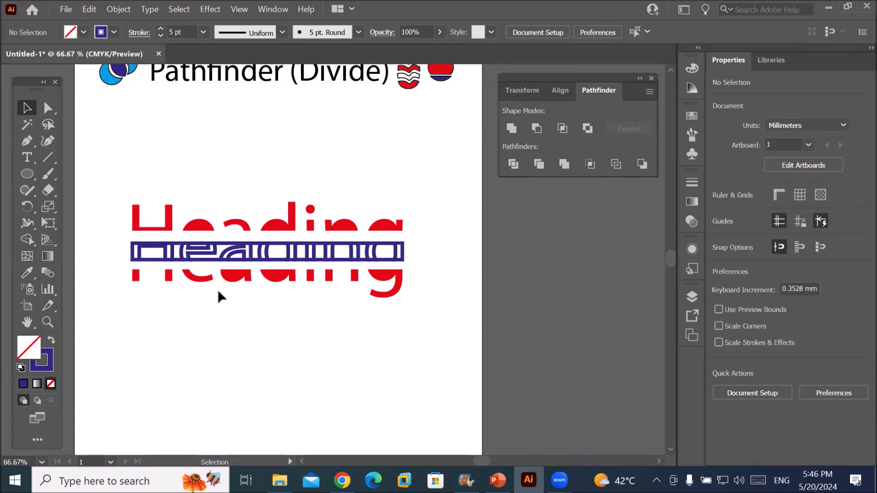
Scale all the Heading pieces down to about 43 mm wide and place them directly beneath the Pathfinder (Divide) title.
scroll(220, 290, "up", 2)
scroll(221, 289, "down", 2)
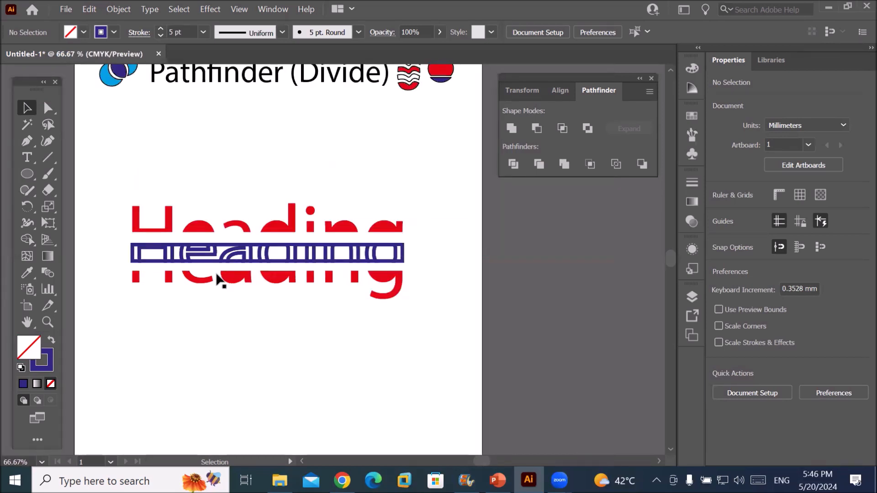
left_click_drag(98, 185, 300, 103)
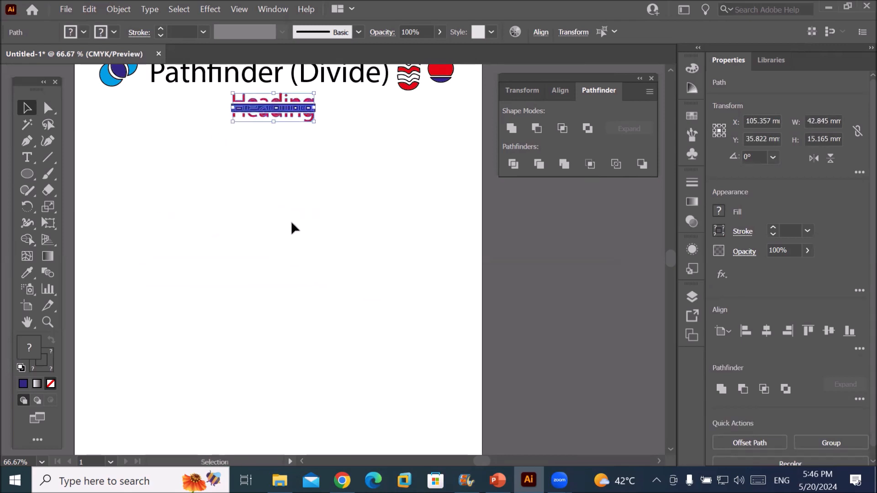
left_click(367, 218)
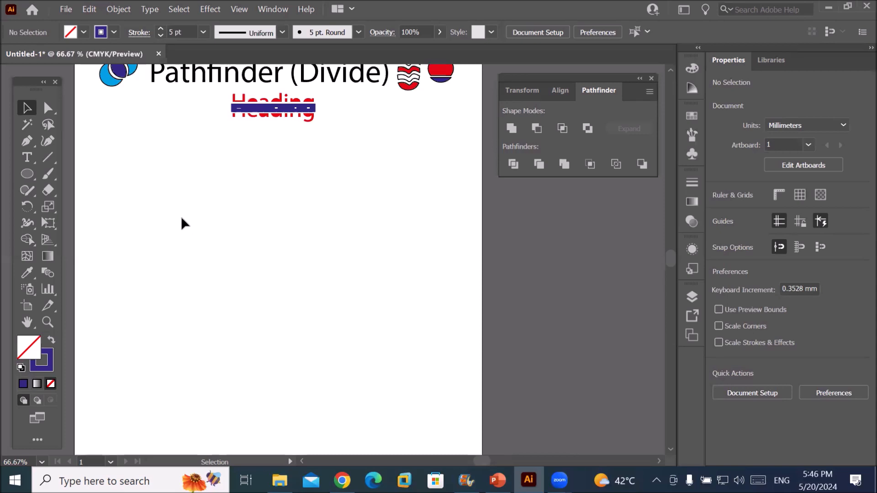
Draw a five-pointed star about 111 mm wide in the middle of the page and round all its corners to about 6.25 mm.
left_click(29, 175)
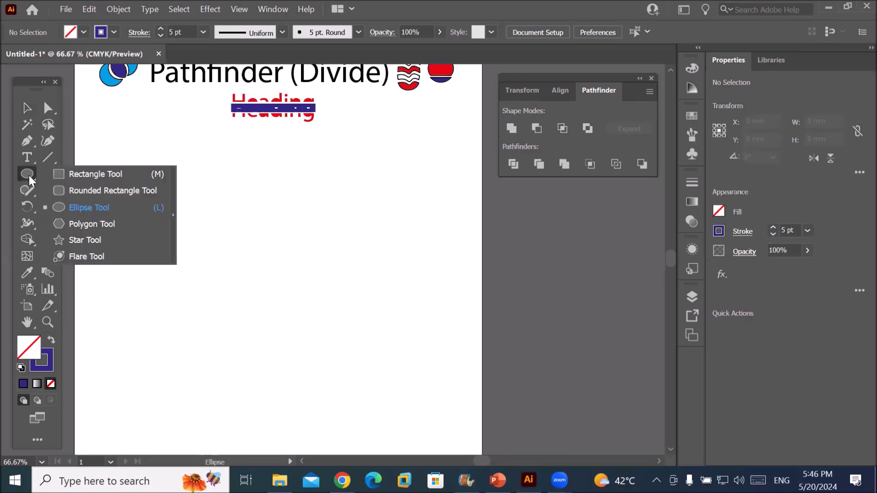
left_click(94, 240)
left_click_drag(170, 181, 209, 264)
left_click(27, 108)
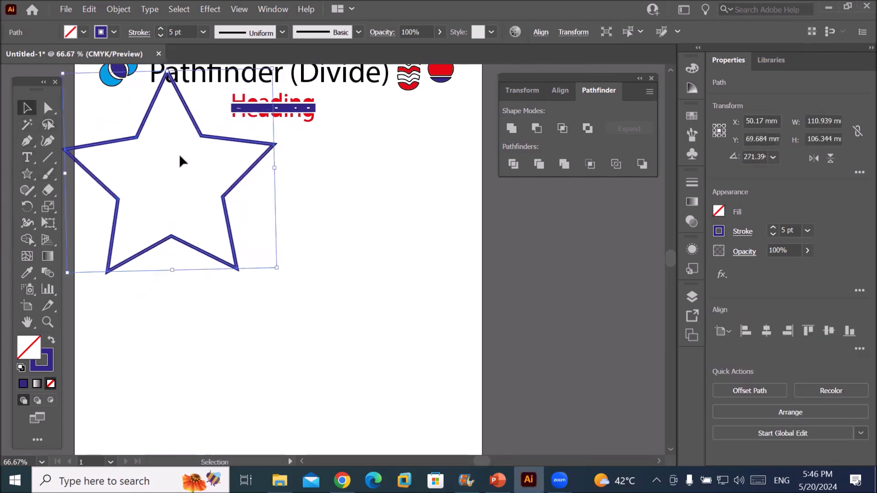
left_click_drag(233, 142, 344, 231)
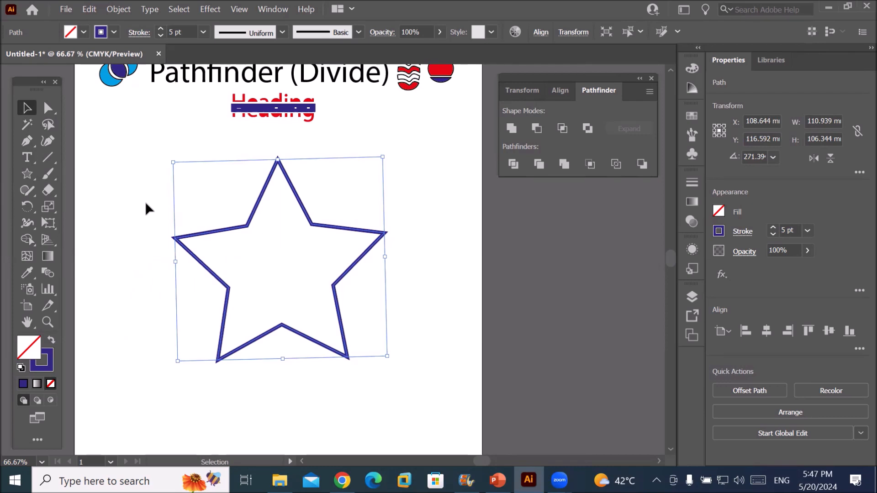
left_click(48, 108)
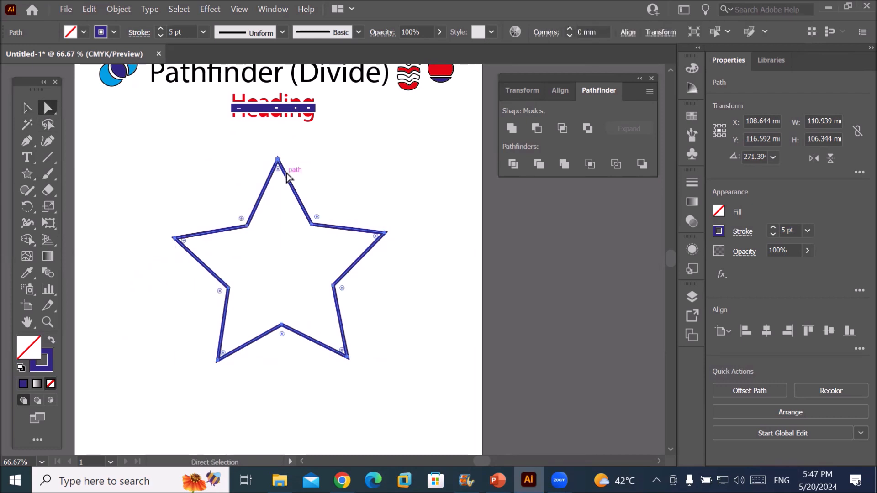
left_click_drag(278, 170, 281, 192)
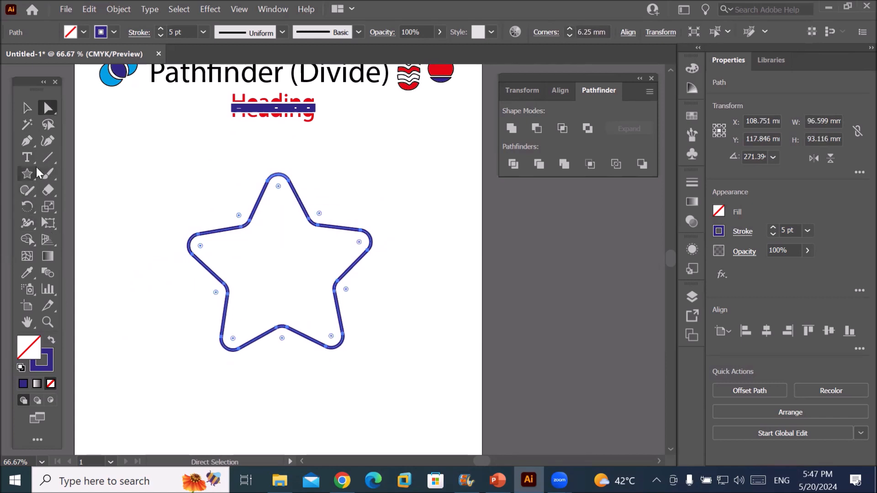
Draw a flat ellipse about 147 mm wide and 45 mm high across the middle of the rounded star.
left_click(27, 178)
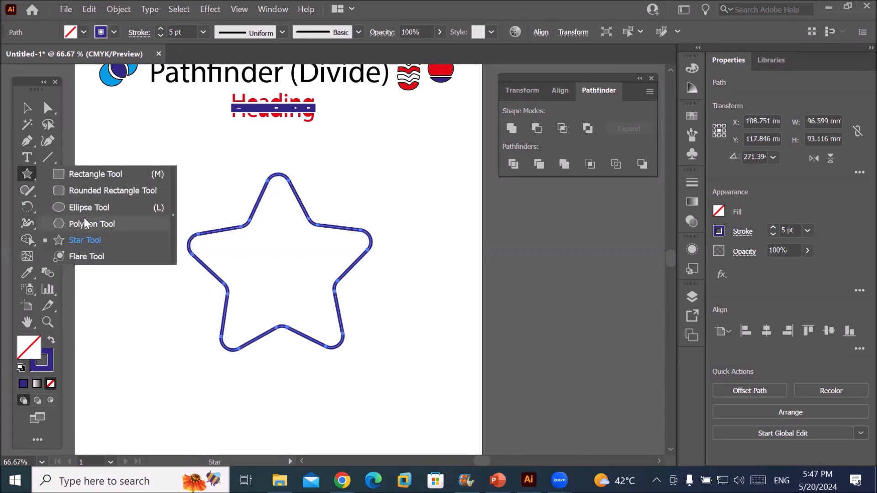
left_click(85, 207)
left_click_drag(129, 211, 406, 295)
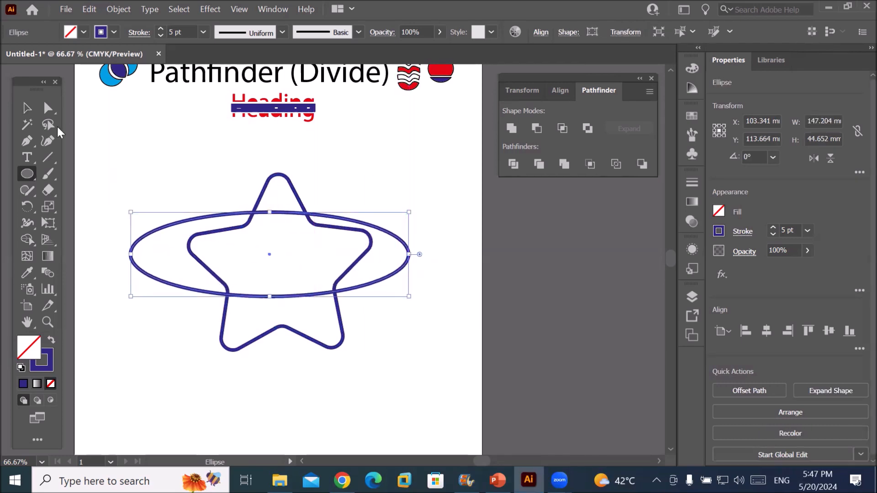
Divide the overlapping star and ellipse into separate pieces with Pathfinder and deselect the result.
left_click(30, 110)
left_click_drag(93, 159, 425, 384)
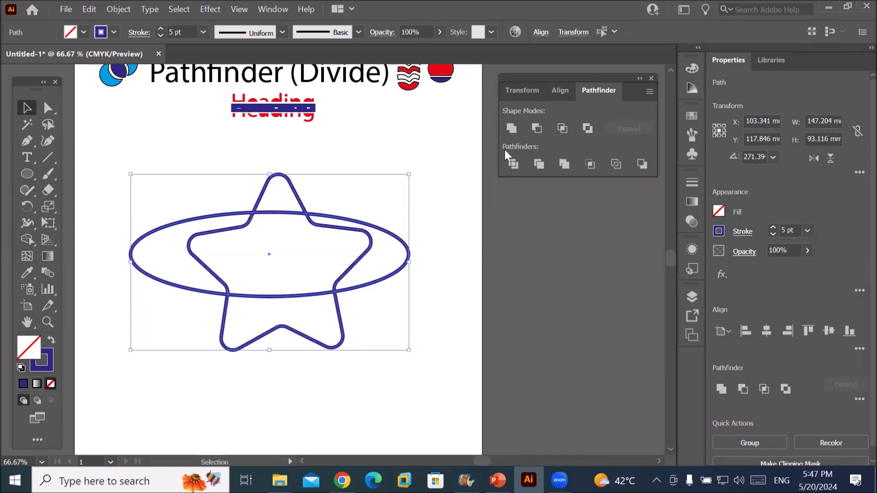
left_click(512, 162)
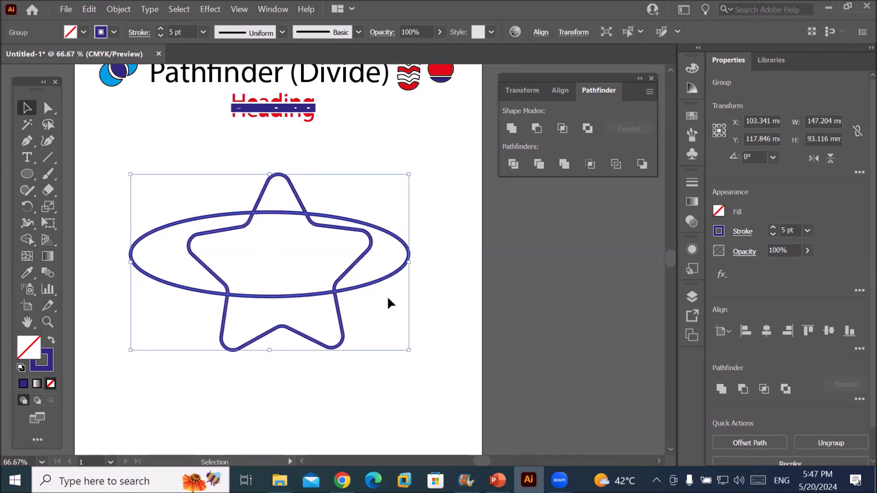
left_click(339, 395)
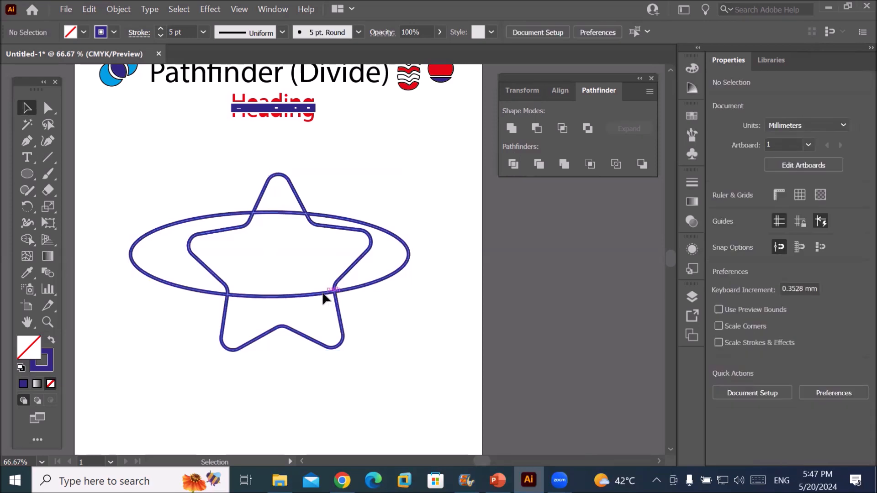
Show the layer contents in a detached, taller Layers panel and expand the divided star-and-ellipse group.
left_click(323, 294)
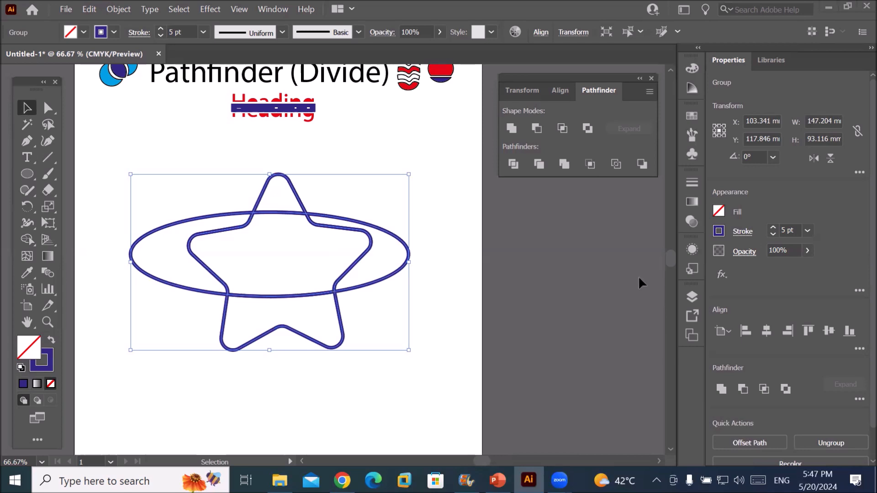
left_click(692, 295)
left_click(555, 311)
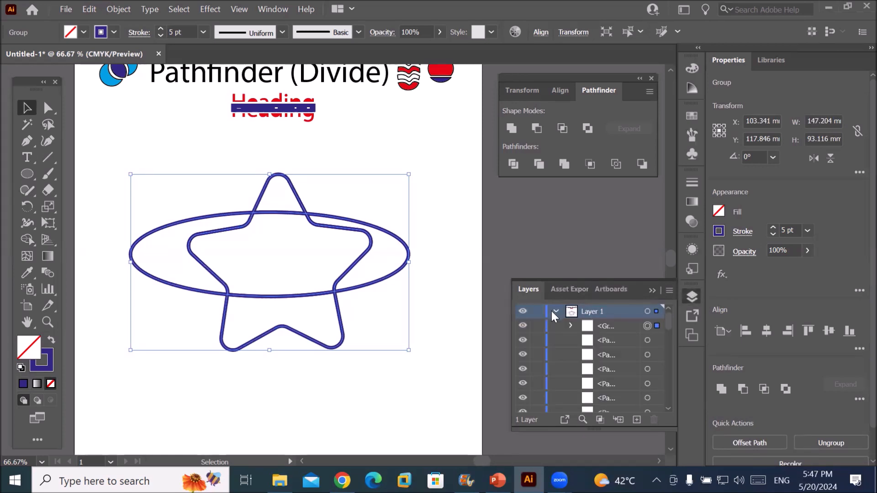
left_click_drag(637, 281, 589, 197)
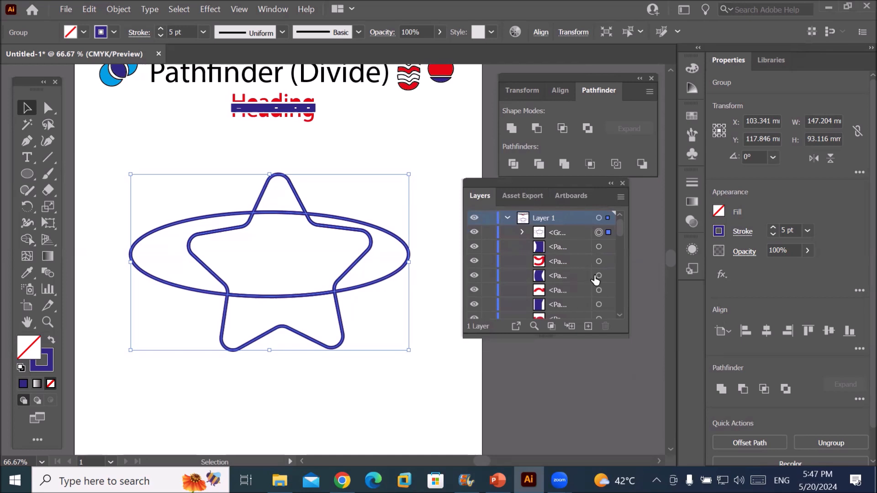
left_click_drag(551, 335, 551, 399)
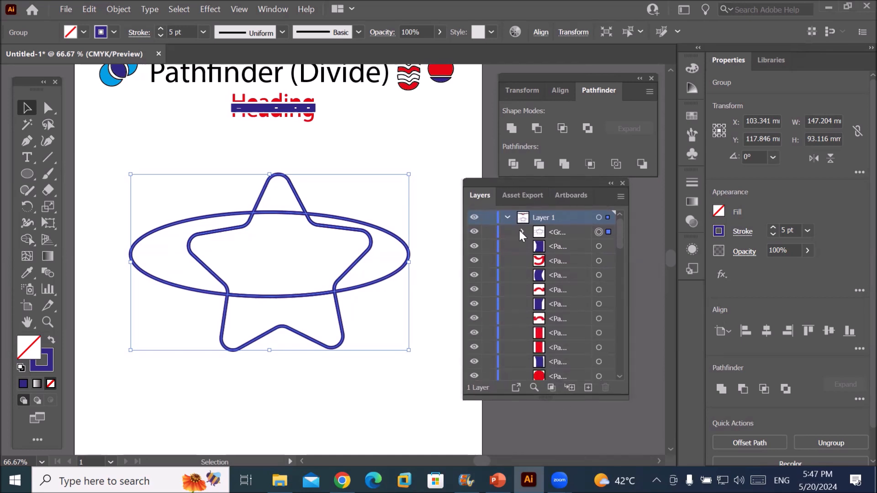
left_click(522, 230)
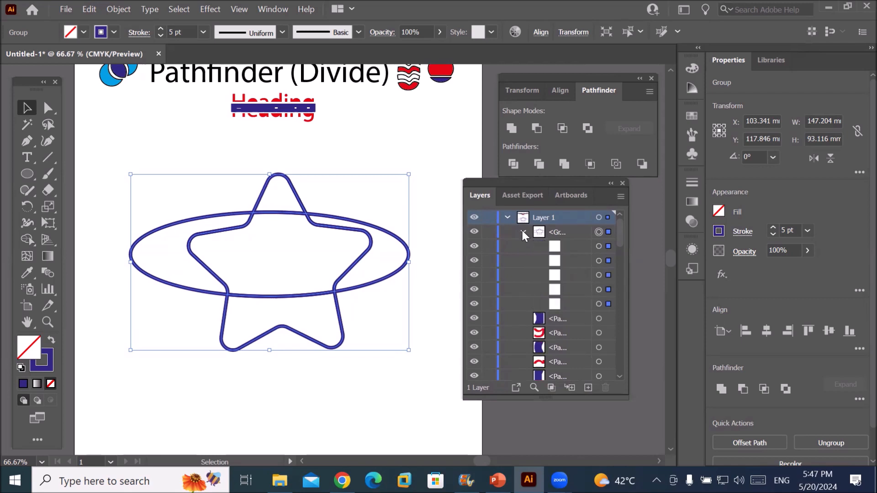
Target each path inside the divided group in turn to see which piece of the star and ellipse it represents.
left_click(599, 247)
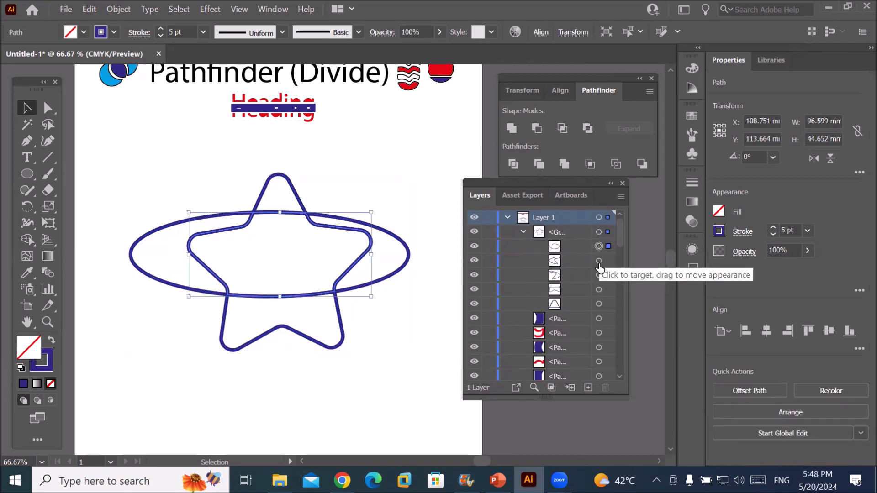
left_click(599, 261)
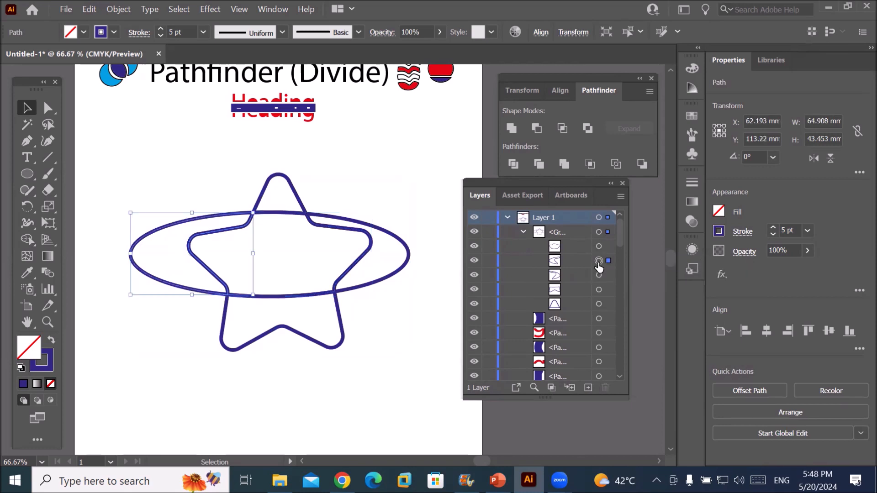
left_click(599, 275)
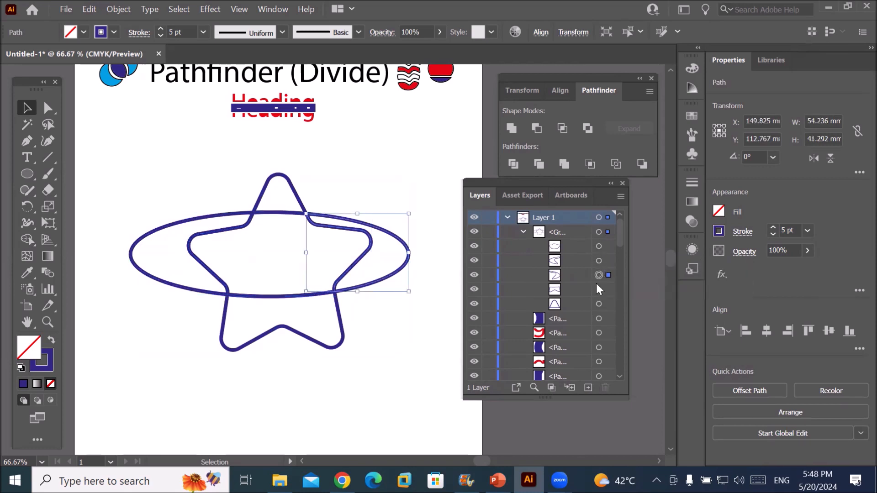
left_click(599, 291)
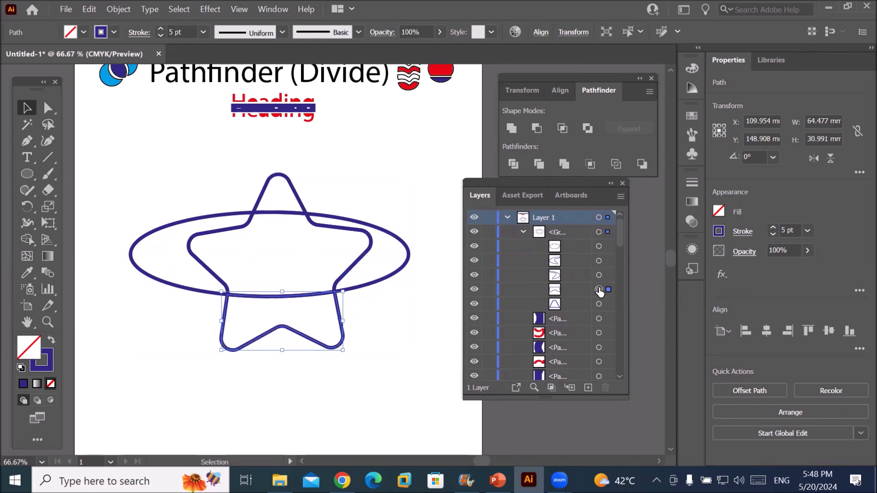
left_click(599, 304)
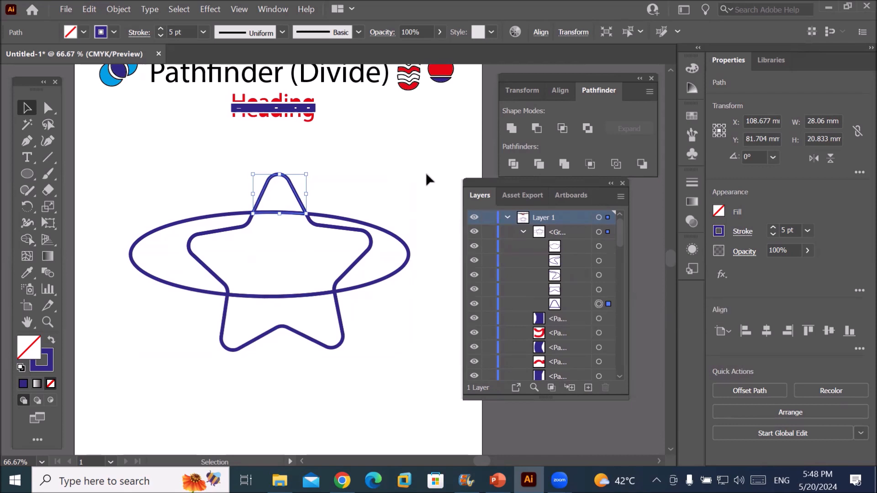
Widen the Layers panel so the object names are readable and target the whole divided group.
left_click_drag(461, 255, 433, 255)
left_click(526, 233)
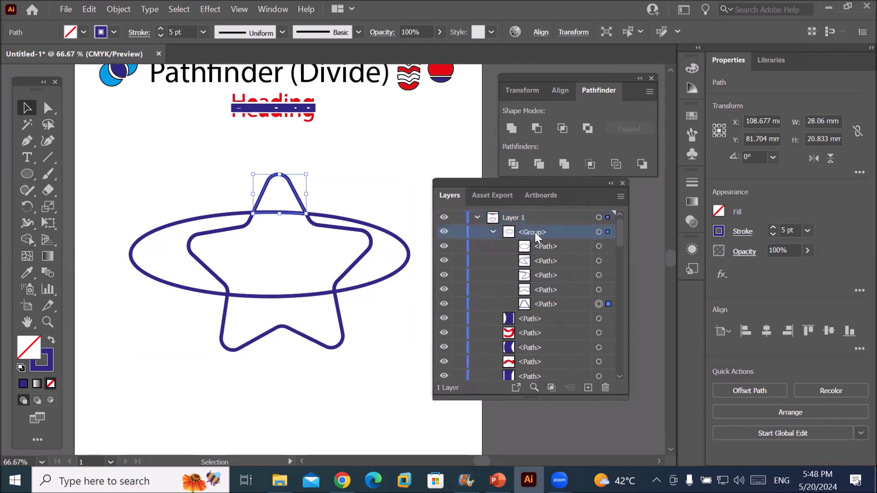
left_click(599, 232)
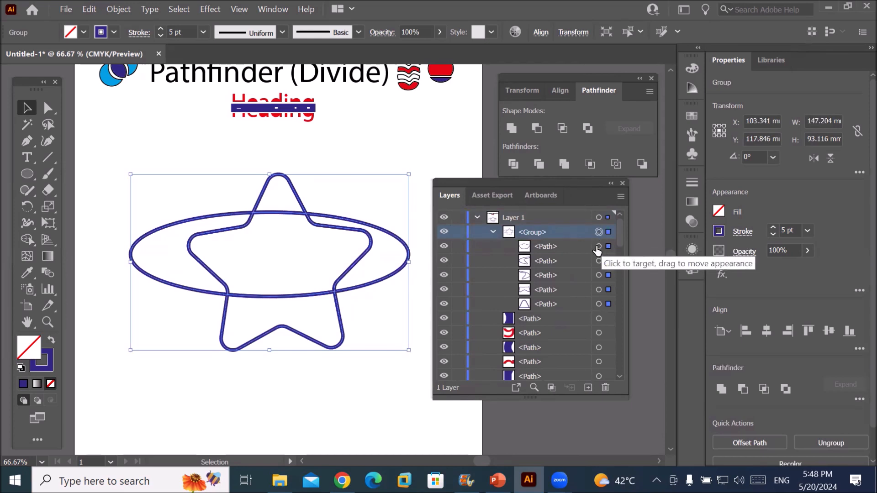
Try filling the central star piece with green, target the ellipse's left piece, and undo the fill.
left_click(598, 247)
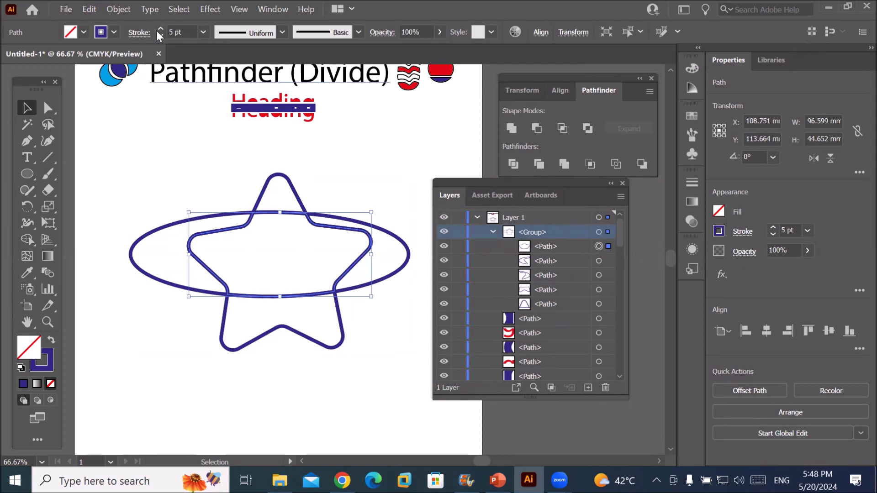
left_click(84, 32)
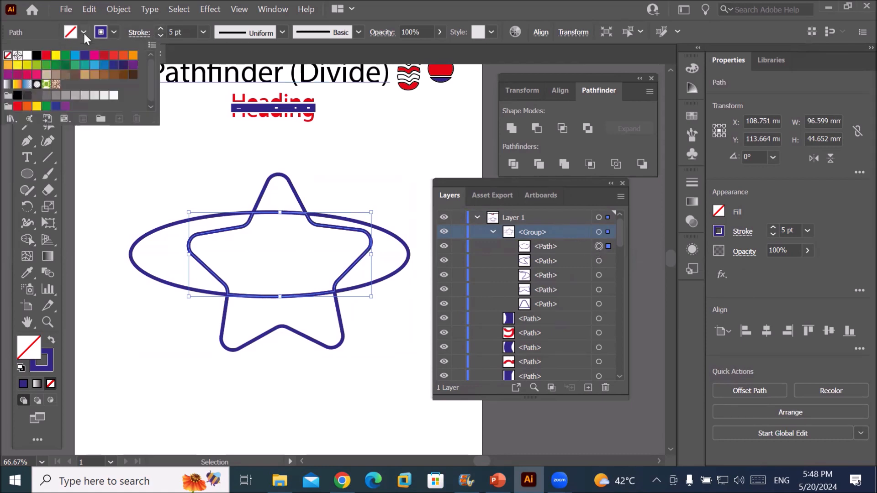
left_click(64, 56)
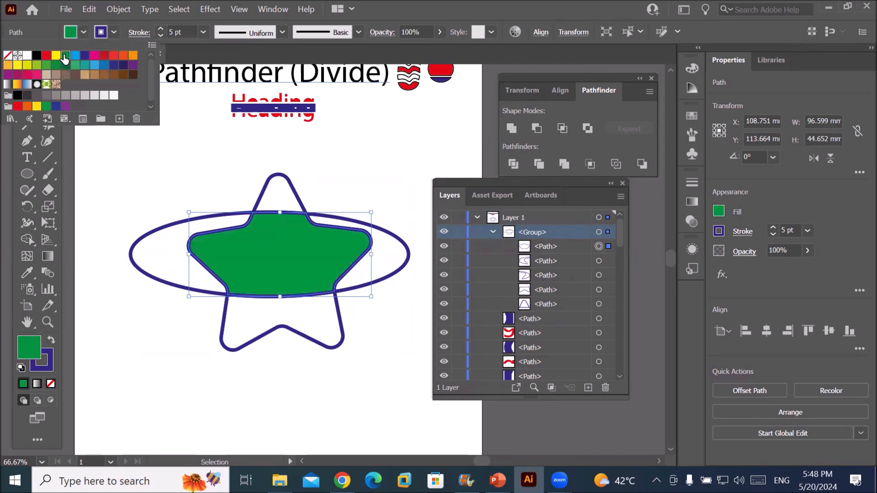
left_click(598, 261)
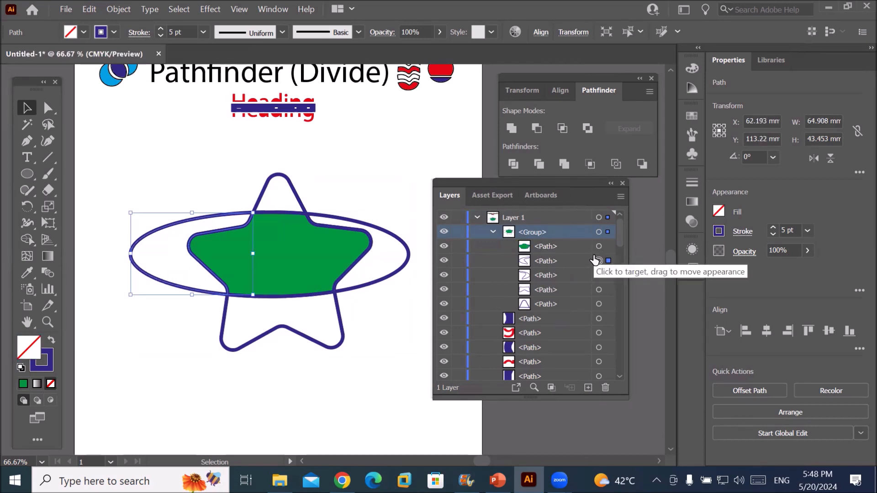
left_click_drag(595, 260, 598, 247)
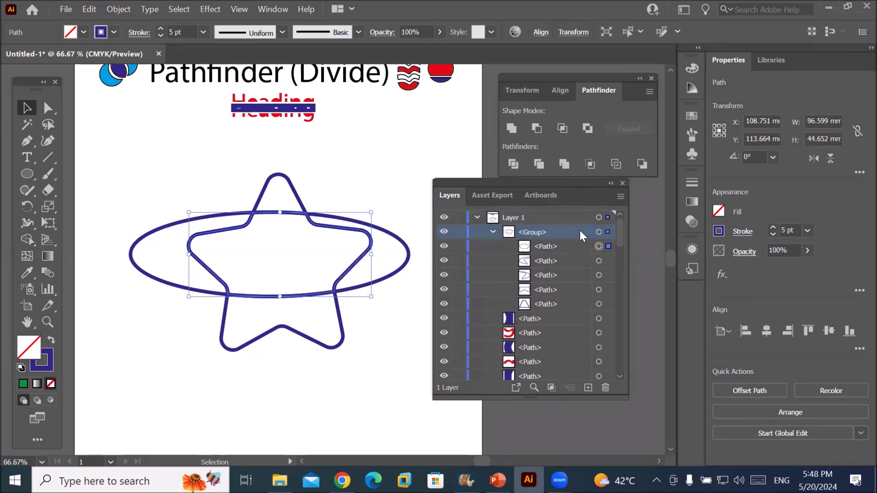
Ungroup the whole divided star-and-ellipse group and deselect its pieces.
left_click(598, 233)
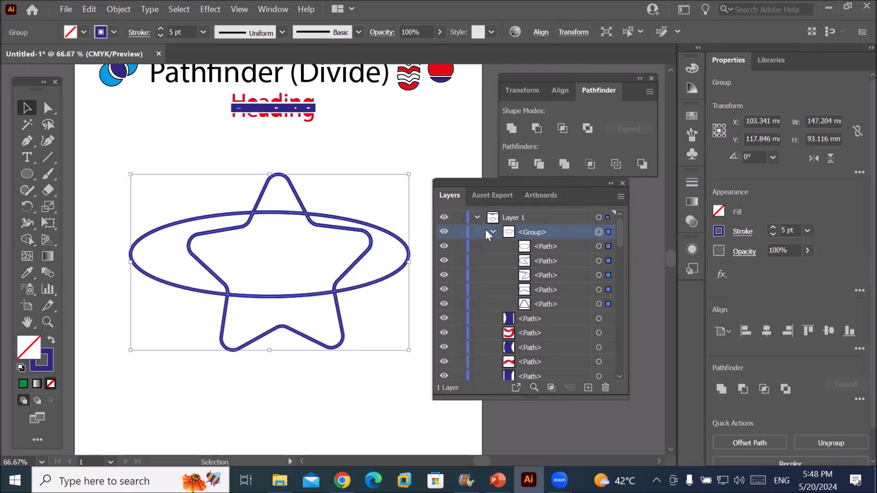
right_click(278, 215)
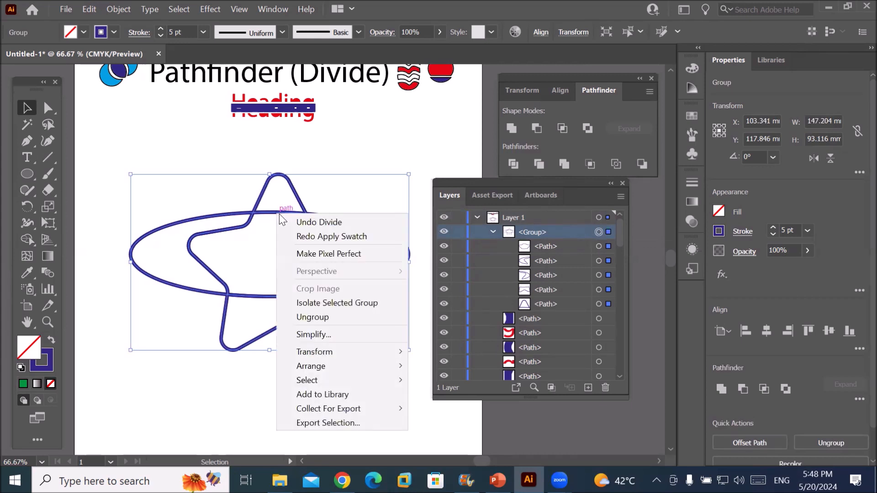
left_click(355, 322)
left_click(315, 383)
Pull the star's lower legs, its upper tip and the ellipse's two side pieces outward, away from the central piece.
left_click_drag(330, 348, 332, 364)
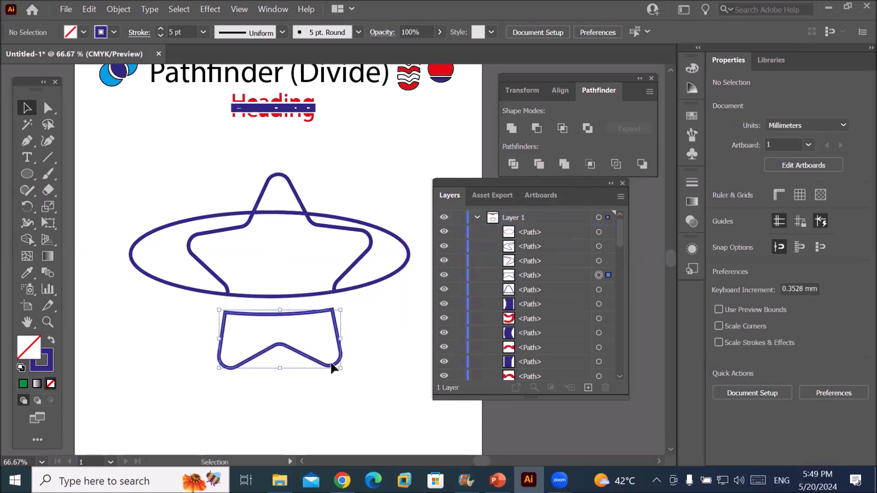
left_click(289, 187)
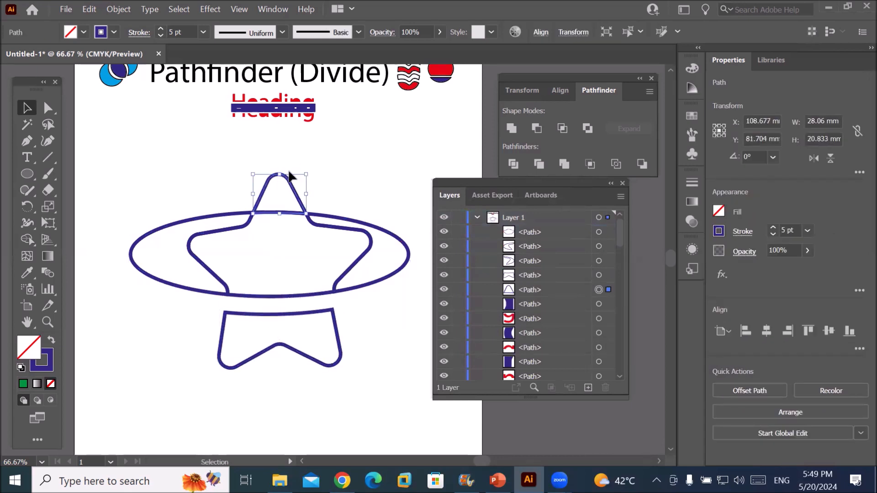
left_click(293, 161)
left_click_drag(289, 187, 292, 158)
left_click_drag(341, 220, 385, 219)
left_click_drag(164, 286, 137, 286)
Move the Layers panel clear of the artwork and rotate both side pieces of the ellipse by about 180°.
left_click_drag(508, 184, 575, 212)
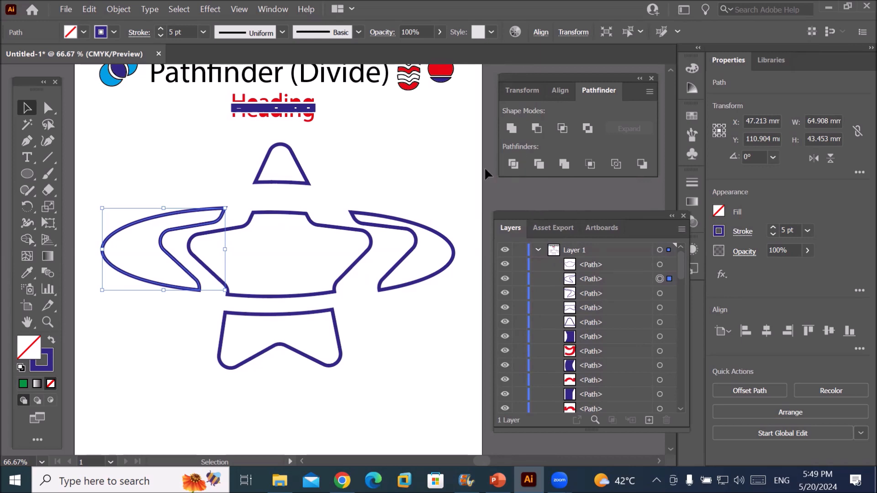
left_click_drag(228, 202, 81, 308)
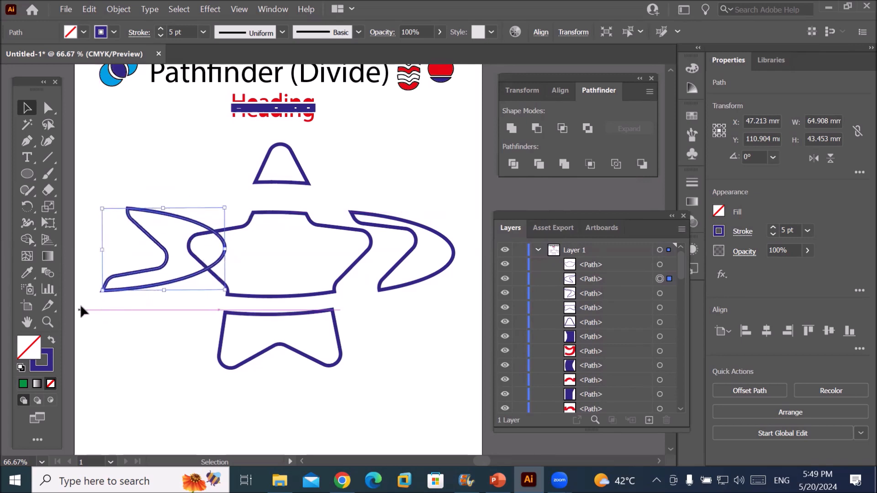
left_click(452, 239)
left_click(453, 251)
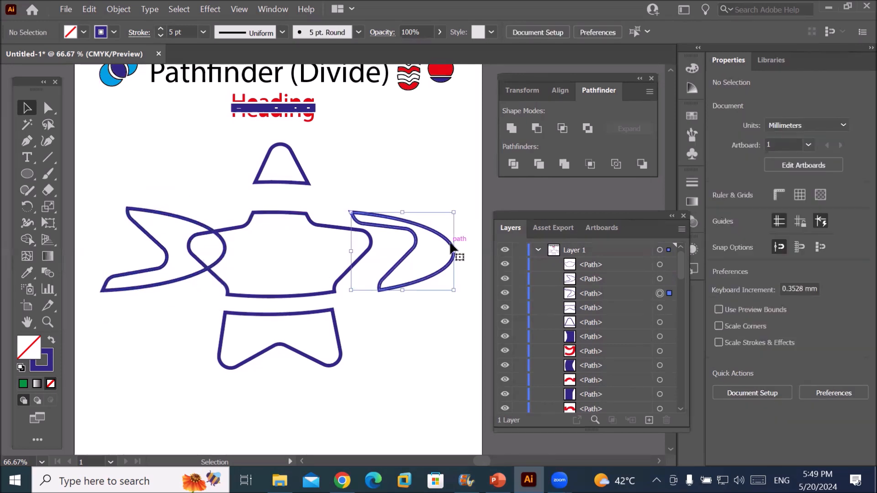
left_click_drag(460, 207, 343, 294)
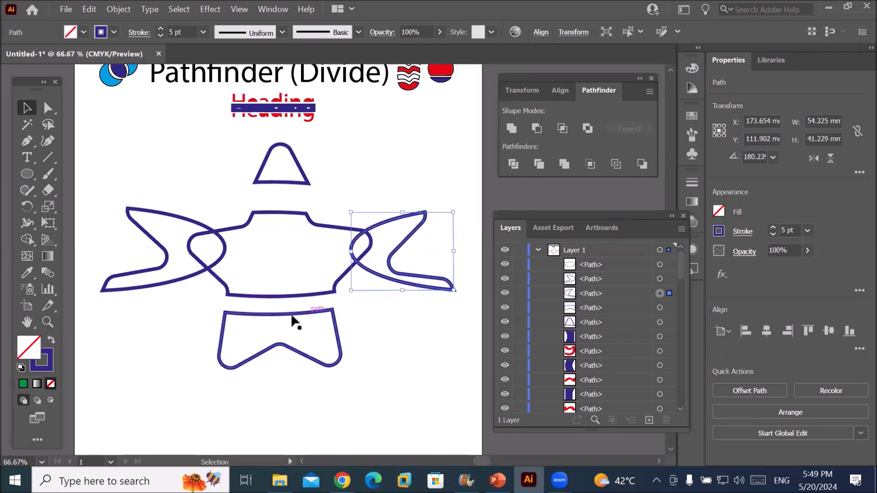
Move the star's lower legs up and its tip down so that both overlap the edges of the central piece.
left_click_drag(323, 373, 325, 343)
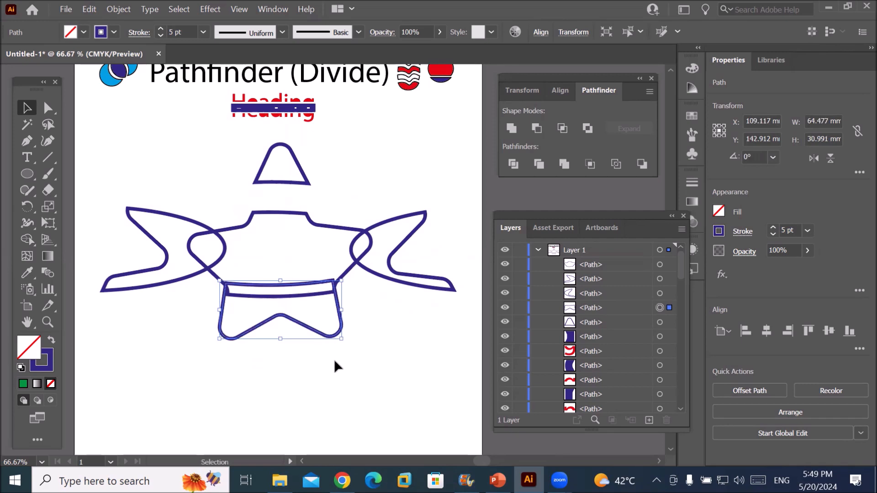
left_click(339, 347)
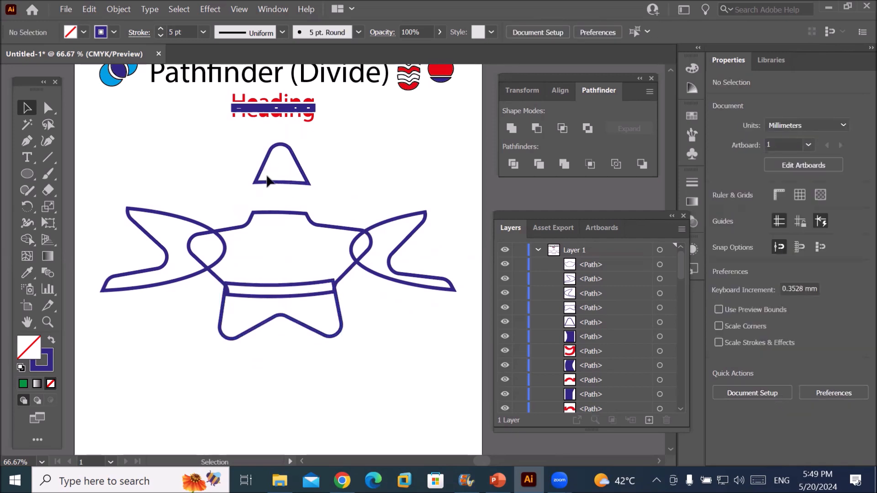
left_click_drag(282, 184, 279, 234)
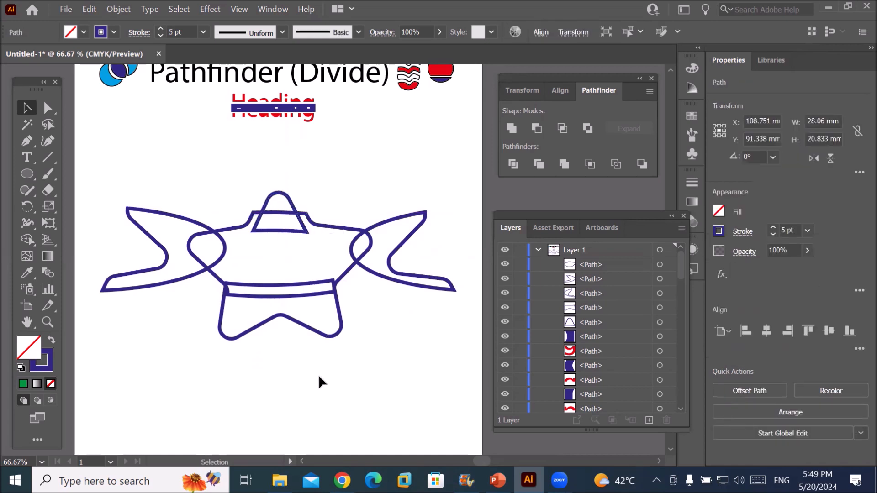
left_click(320, 373)
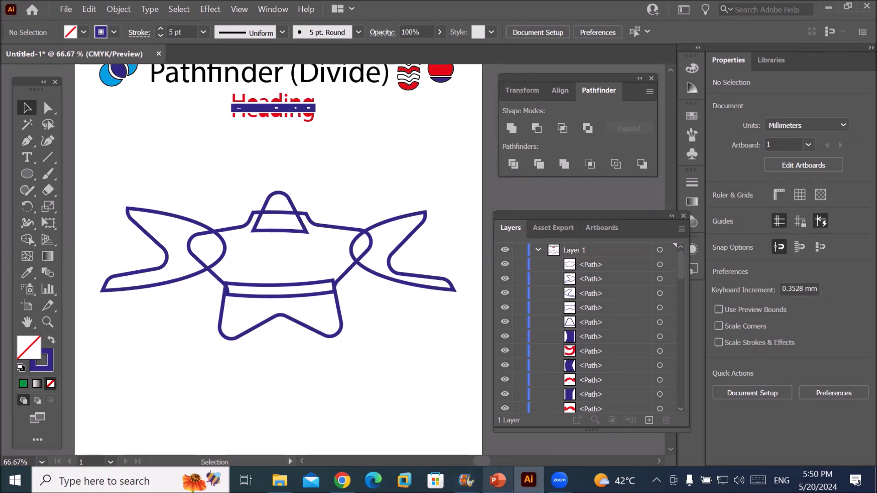
Switch to PowerPoint to review the Pathfinder Divide slide, and return to Illustrator.
left_click(498, 481)
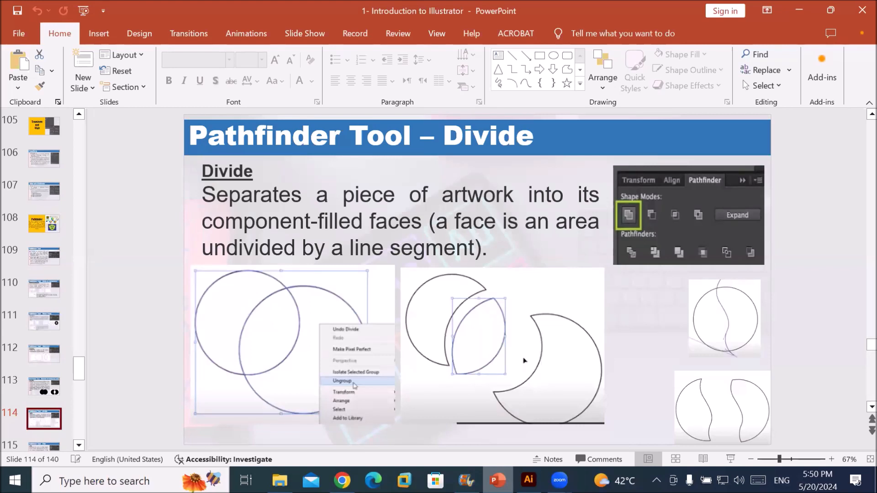
left_click(528, 480)
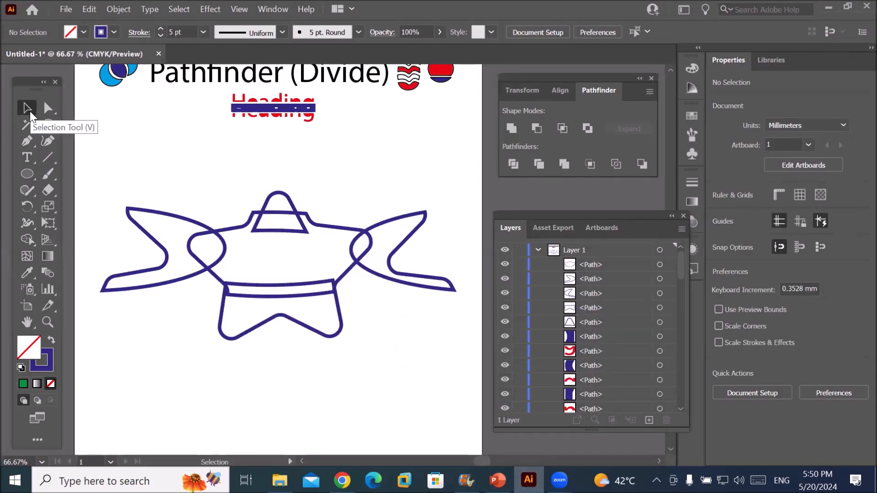
Reshape the right wing piece with Direct Selection by shifting two inner anchor points, and delete the upper one to open the path.
left_click(48, 109)
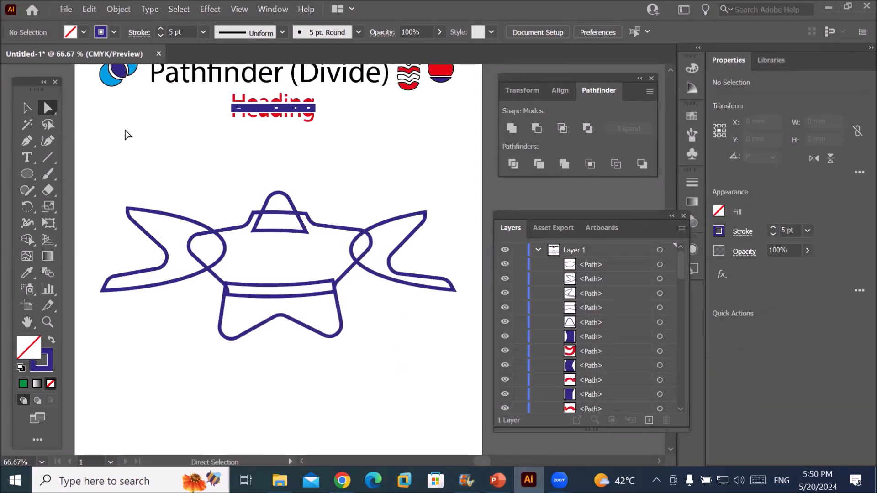
left_click(402, 224)
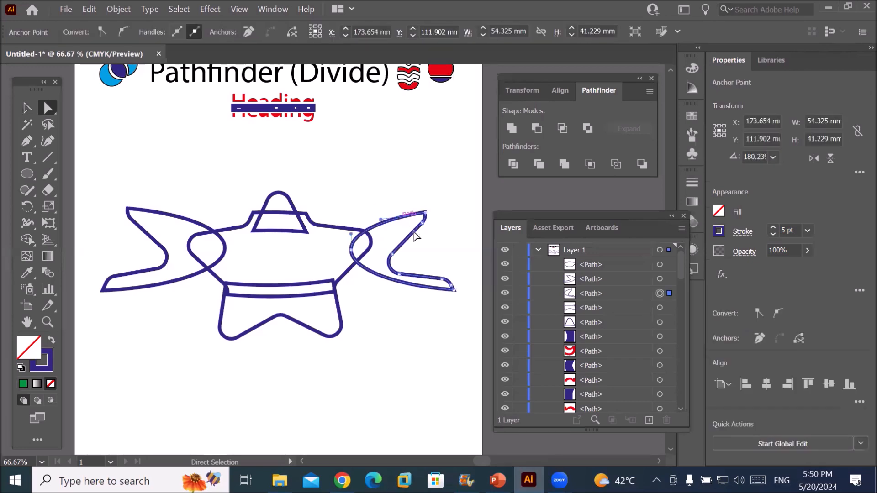
scroll(438, 232, "up", 3)
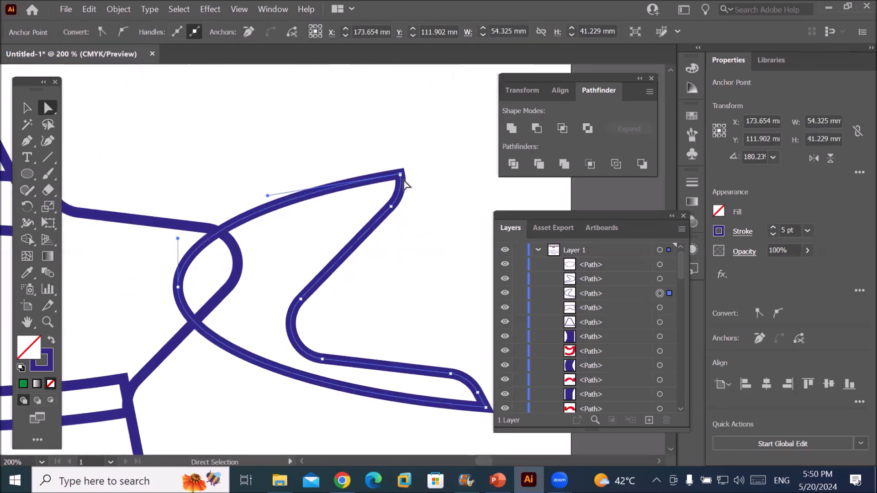
left_click(391, 209)
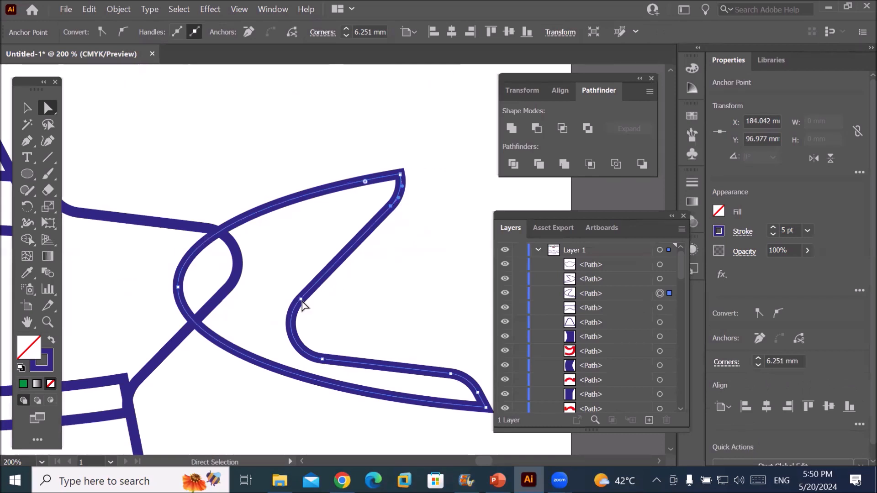
left_click_drag(301, 300, 438, 283)
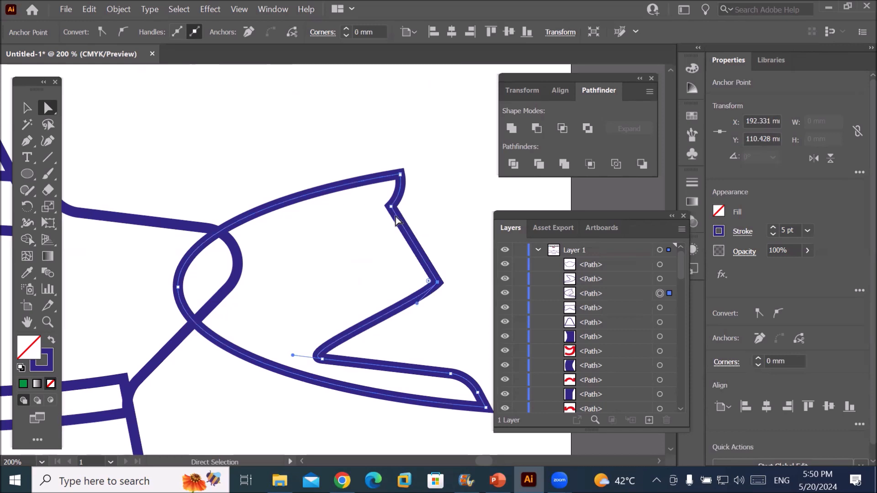
left_click_drag(390, 209, 353, 243)
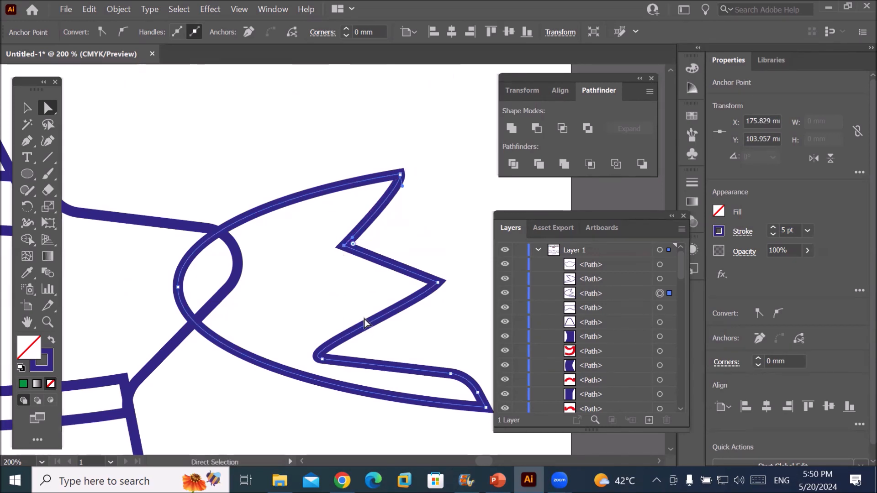
key("Delete")
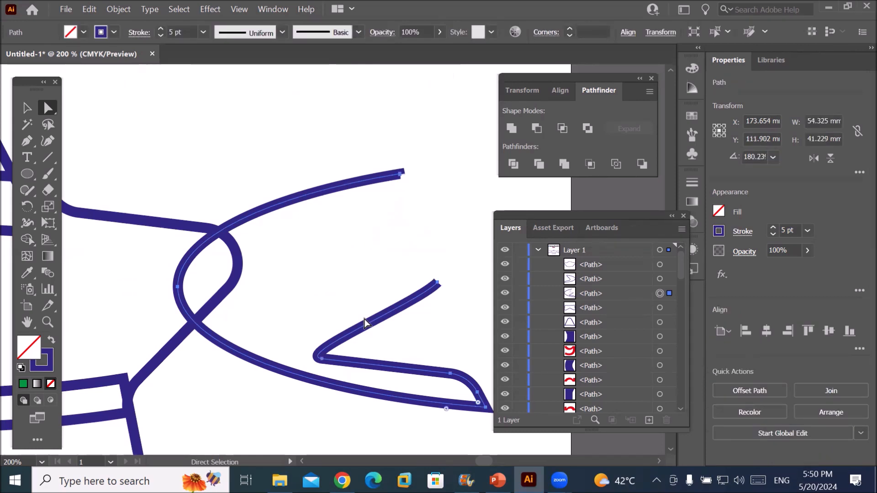
Lasso the anchor points around the open right wing's outer part and move them upward together to bend the wing up.
scroll(412, 319, "down", 2)
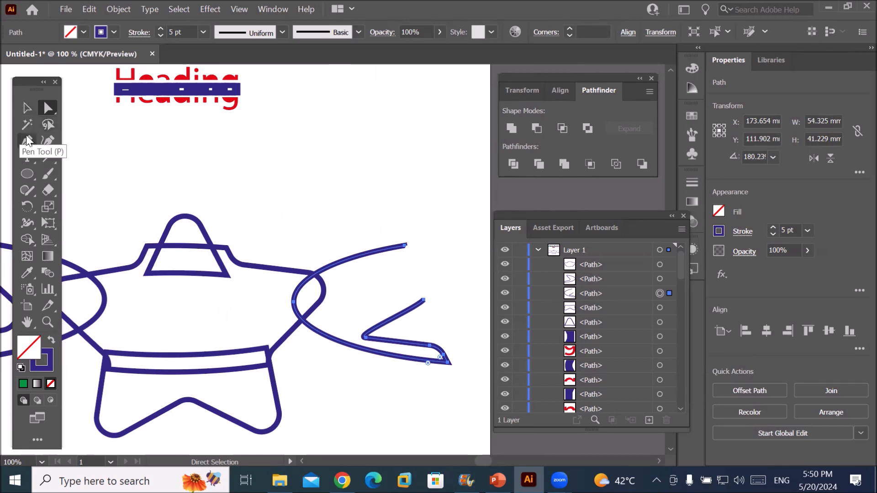
left_click(49, 128)
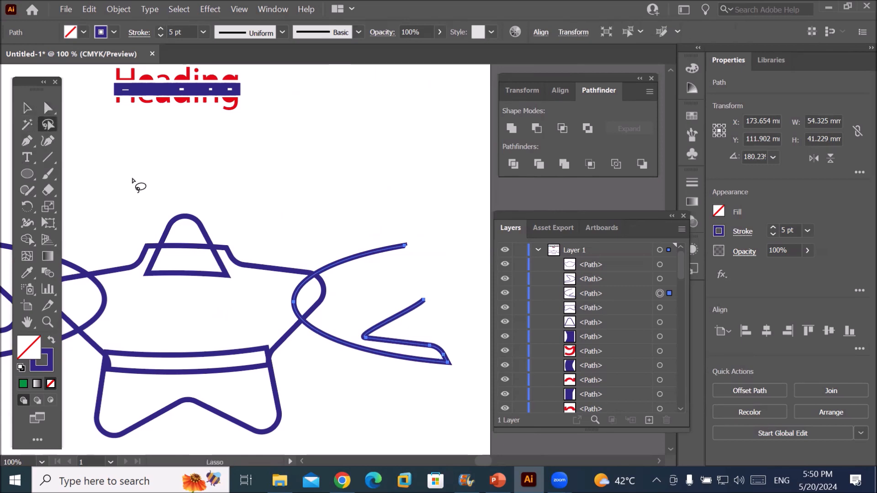
mouse_move(396, 226)
left_mouse_down()
mouse_move(343, 376)
mouse_move(388, 387)
mouse_move(467, 361)
mouse_move(462, 264)
mouse_move(424, 229)
mouse_move(406, 230)
left_mouse_up()
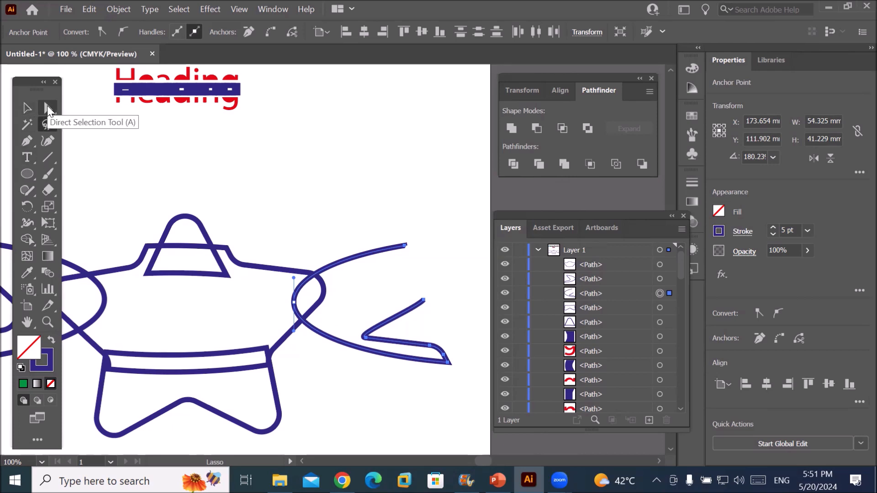
left_click(49, 111)
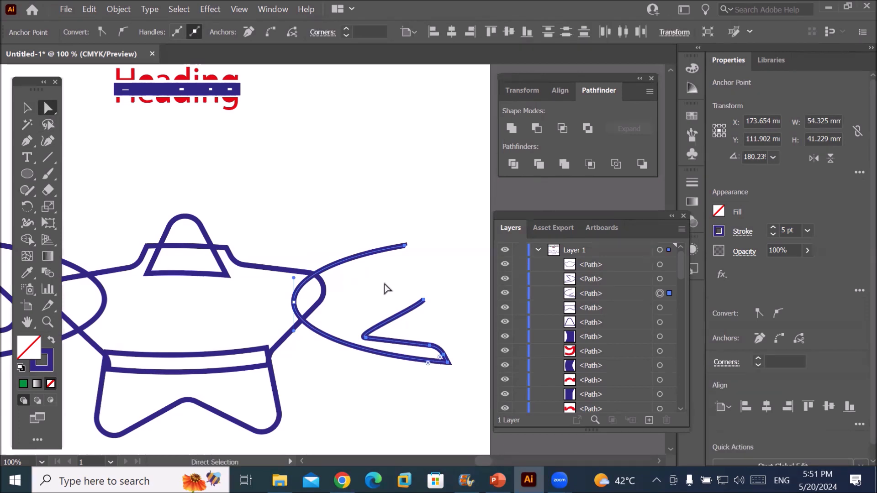
left_click_drag(424, 301, 449, 237)
left_click(425, 348)
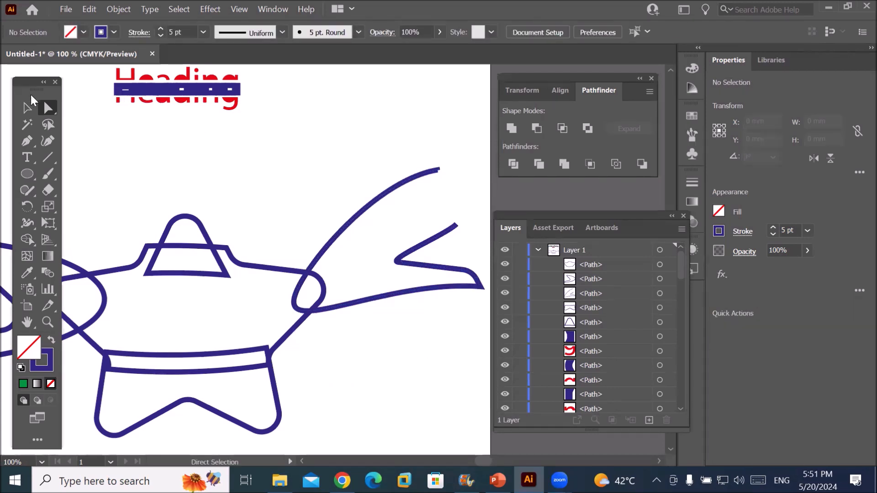
left_click(26, 106)
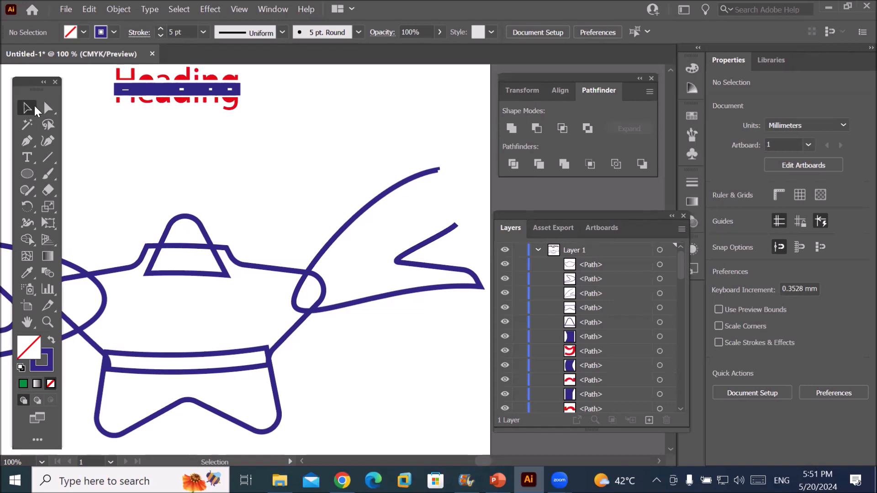
left_click(47, 110)
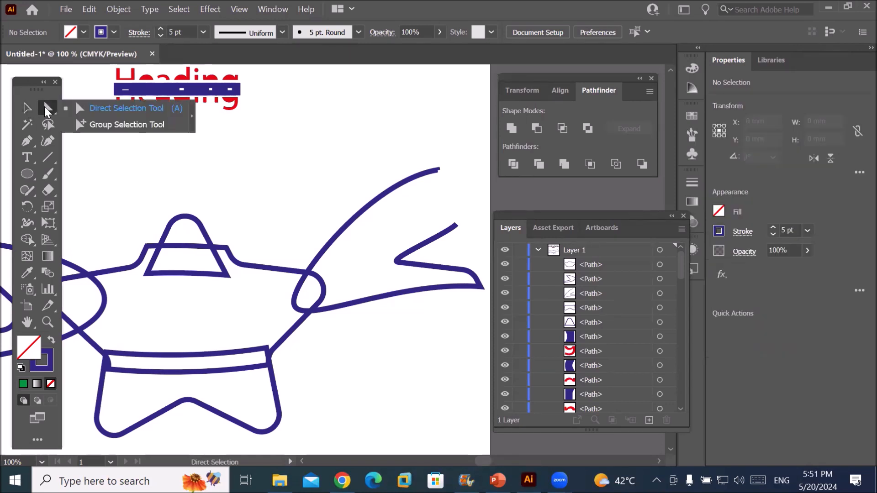
left_click(47, 125)
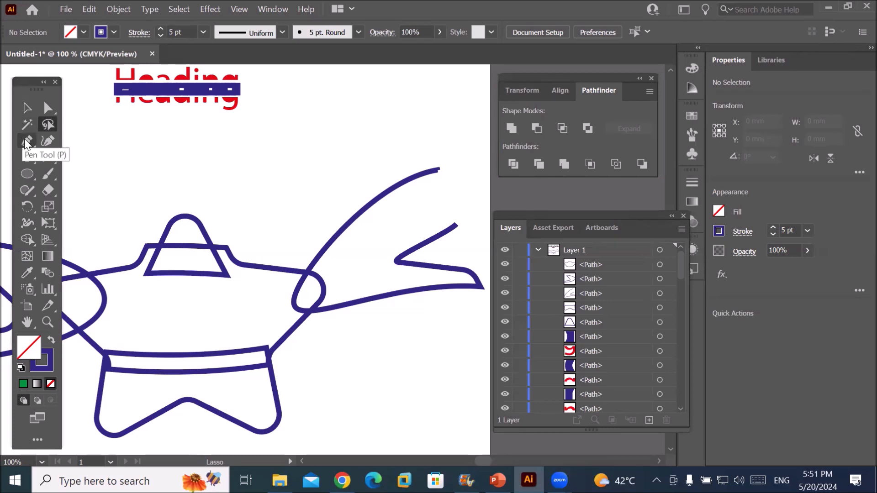
left_click(44, 156)
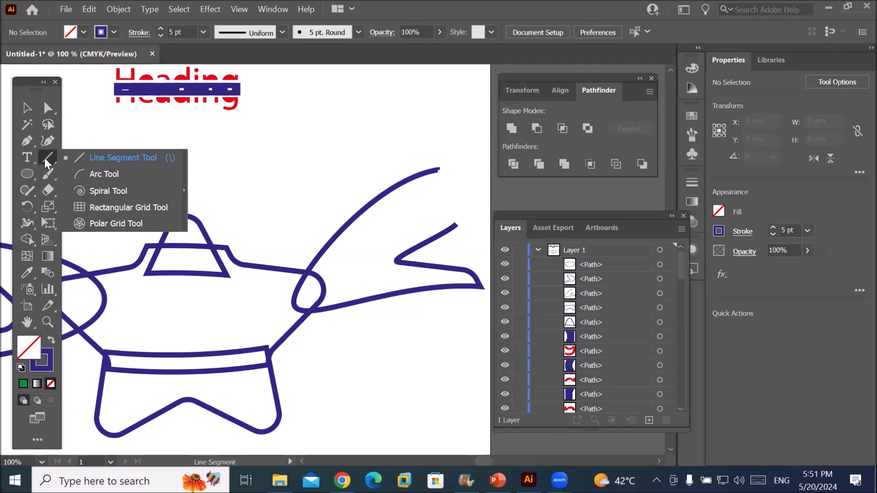
Draw a circle about 93 mm wide below the star artwork and a horizontal line about 162 mm long through its center.
left_click(29, 173)
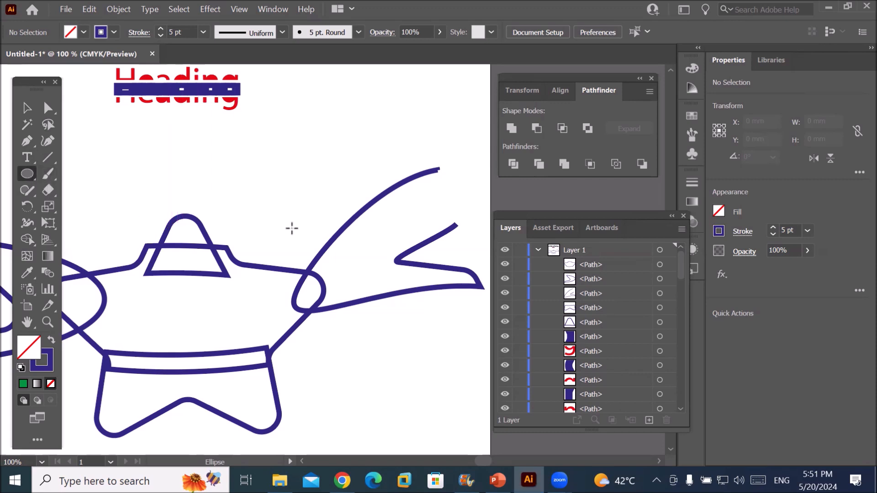
scroll(292, 228, "down", 3)
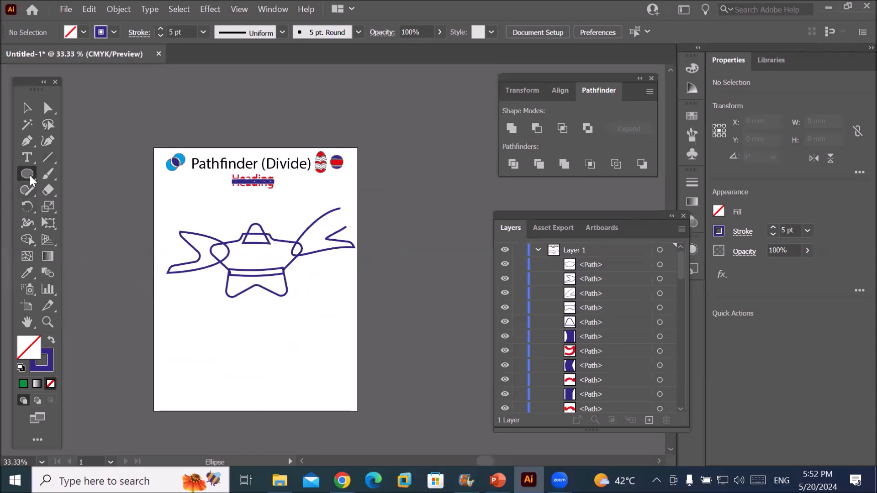
mouse_move(210, 319)
left_mouse_down()
mouse_move(297, 392)
mouse_move(299, 407)
left_mouse_up()
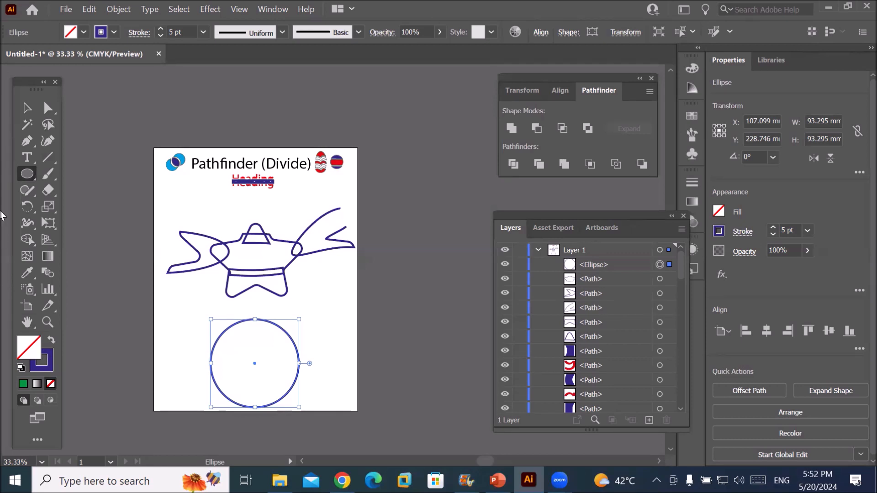
left_click(50, 156)
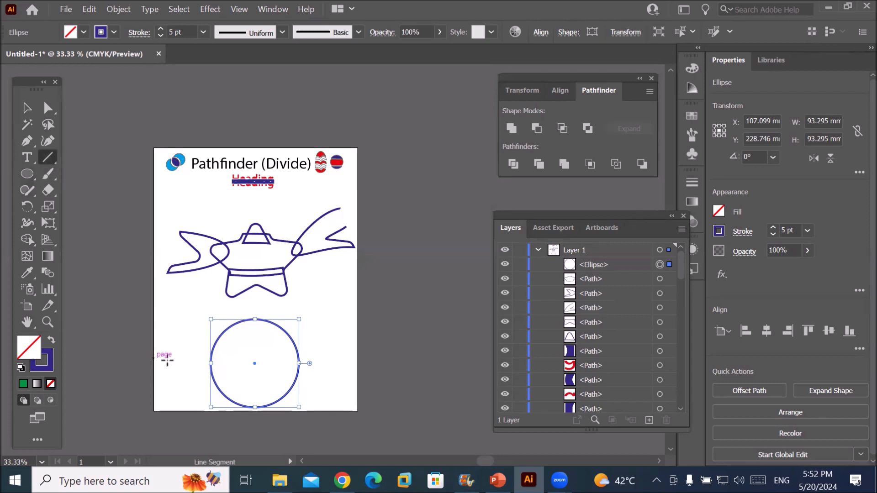
mouse_move(182, 363)
left_mouse_down()
mouse_move(352, 361)
mouse_move(337, 363)
left_mouse_up()
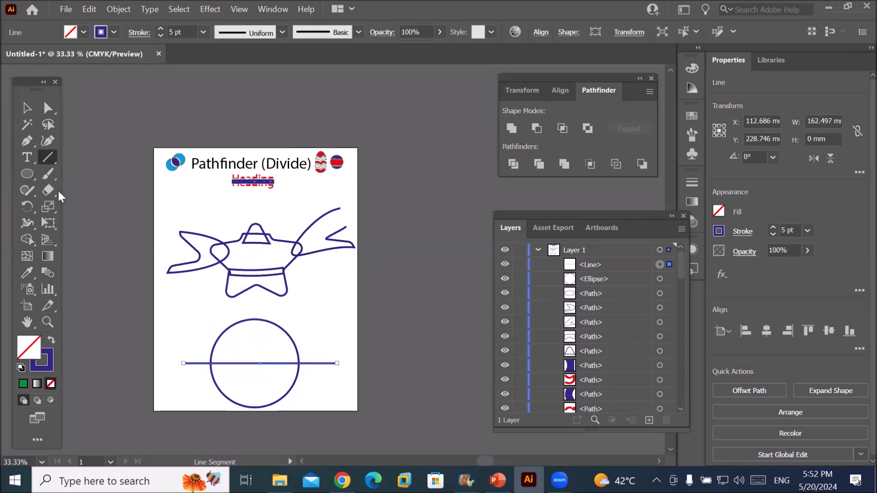
Apply Pathfinder Divide to the circle and the line crossing it, and ungroup the resulting halves.
left_click(29, 109)
left_click_drag(190, 324, 340, 412)
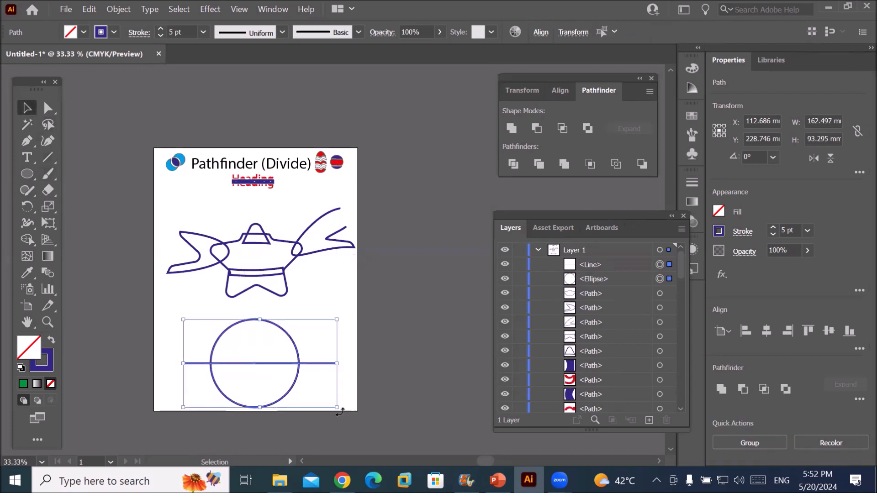
left_click(513, 164)
left_click(330, 347)
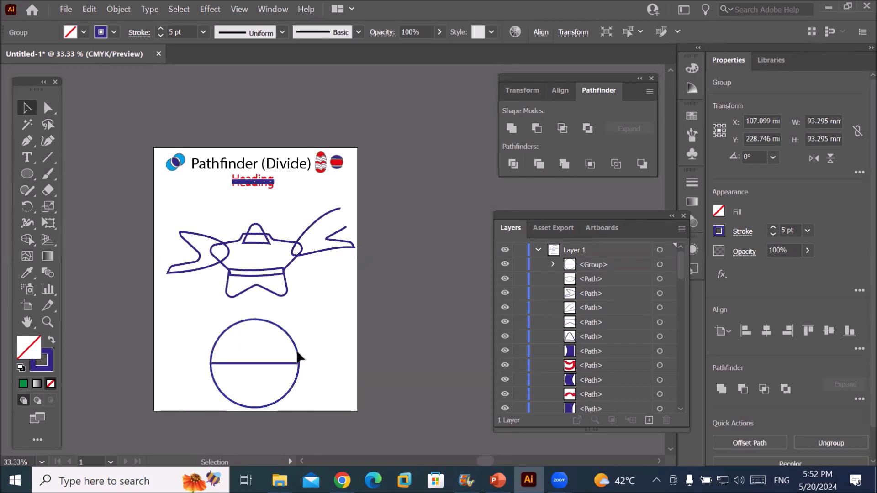
right_click(284, 359)
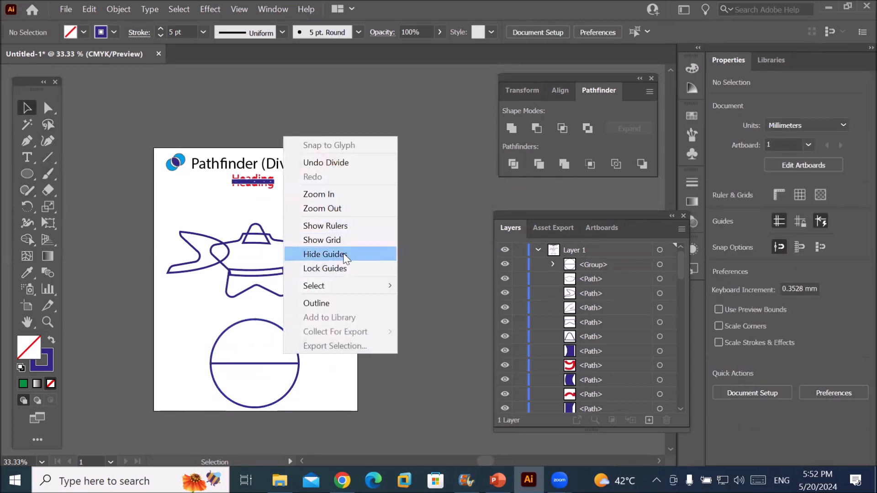
left_click(265, 361)
left_click(265, 361)
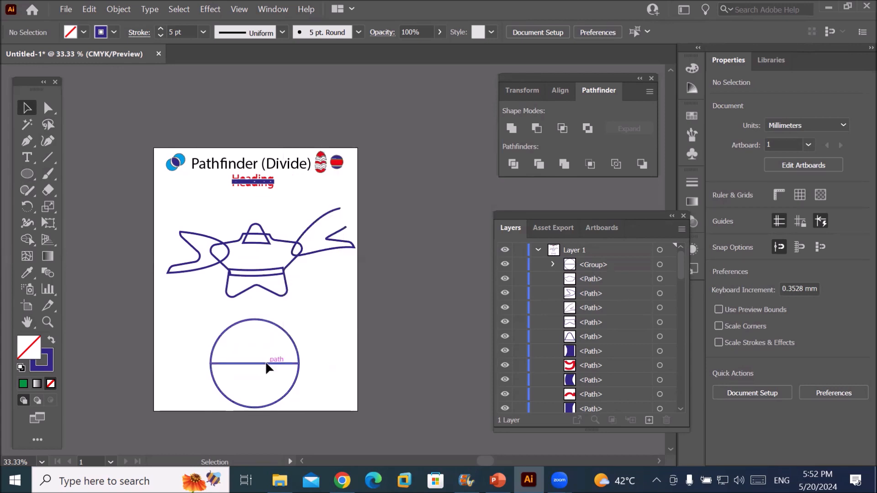
right_click(265, 361)
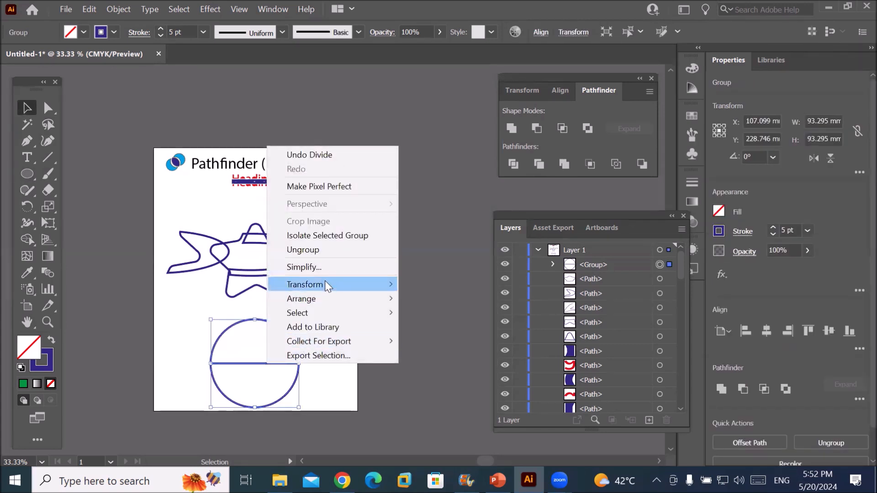
left_click(330, 250)
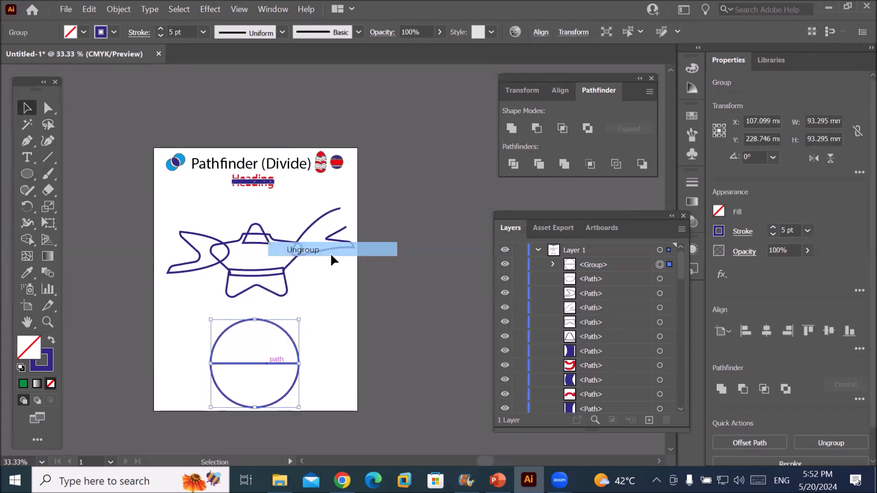
Move the upper half up and nudge the lower half up, leaving a narrow gap between the two halves.
left_click(333, 331)
left_click_drag(284, 332, 288, 320)
left_click_drag(295, 384, 295, 377)
Fill the upper half of the divided circle with red.
left_click(297, 348)
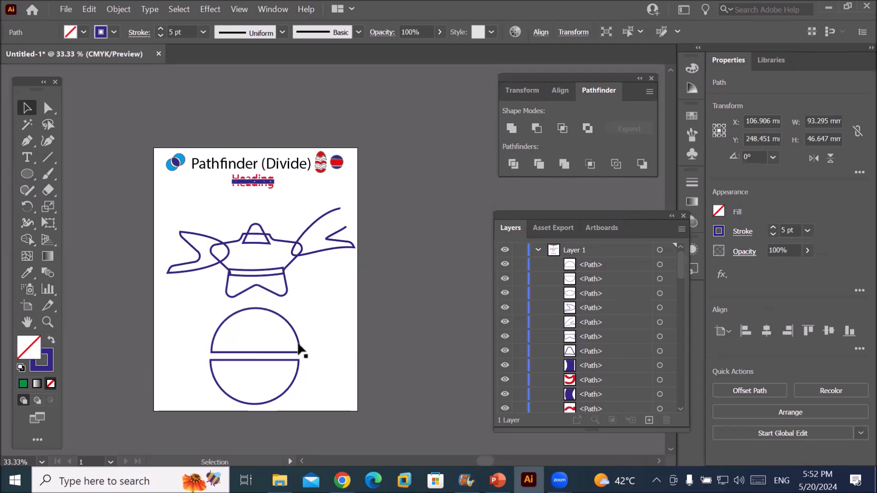
left_click(298, 348)
left_click(84, 32)
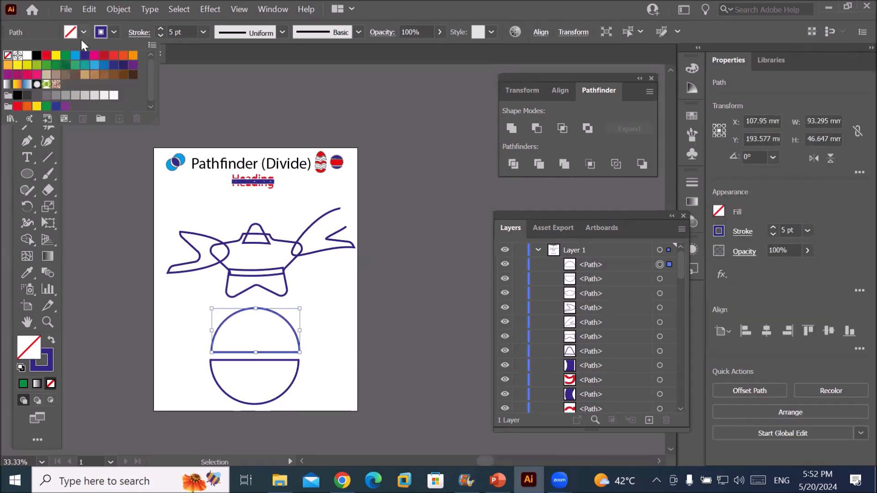
left_click(46, 55)
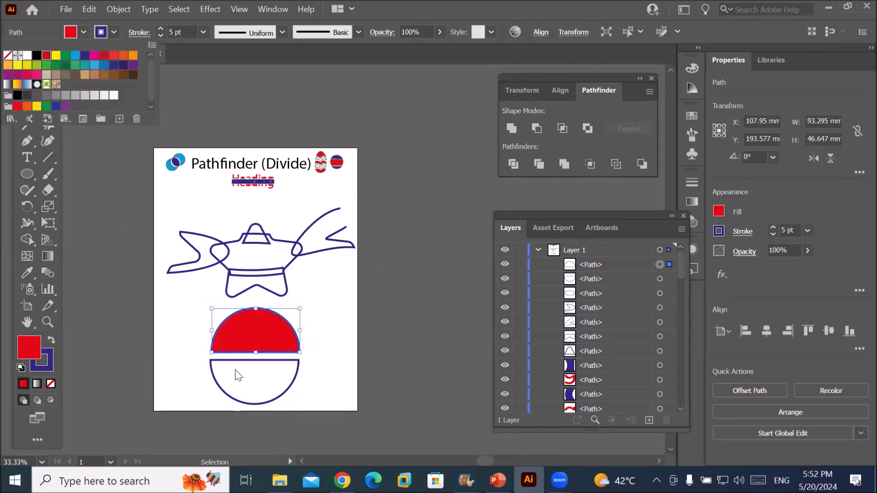
Fill the lower half of the divided circle with dark blue and set its stroke to None.
left_click(237, 366)
left_click(242, 364)
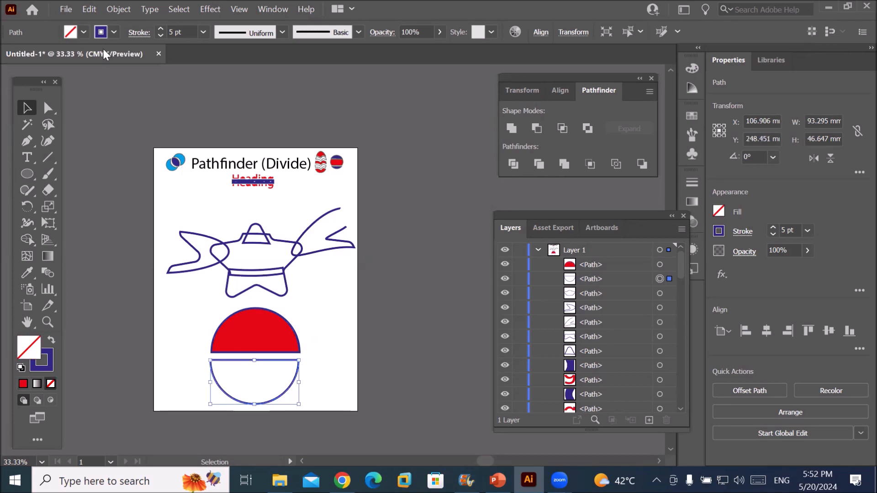
left_click(83, 32)
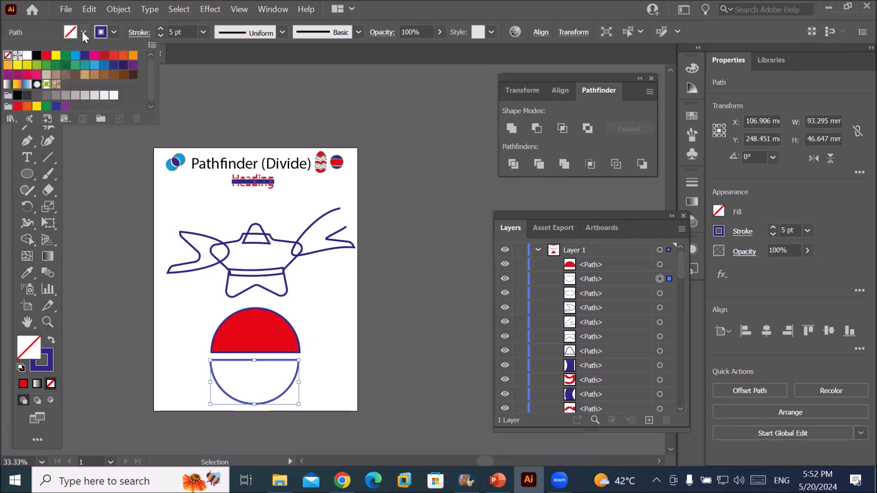
left_click(85, 55)
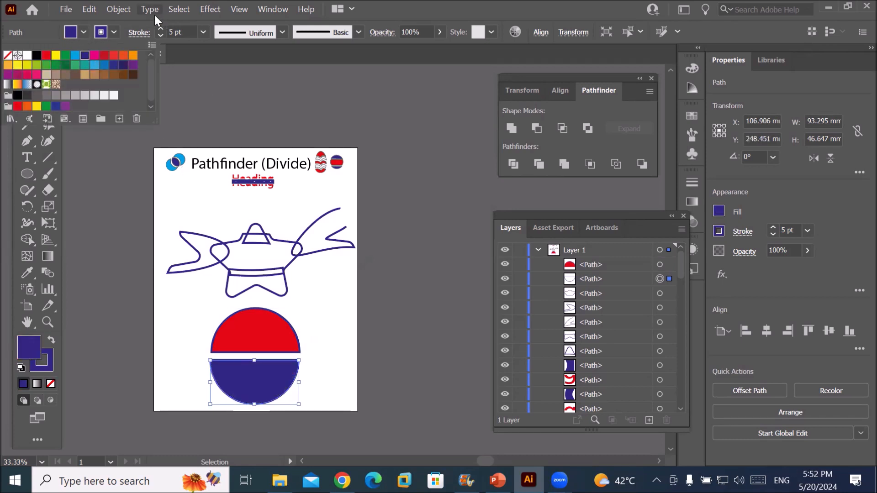
left_click(114, 32)
left_click(115, 31)
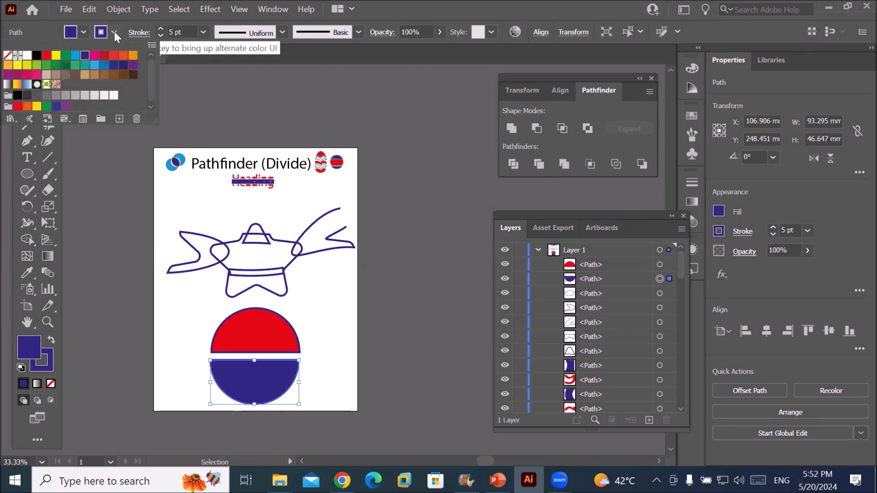
left_click(9, 57)
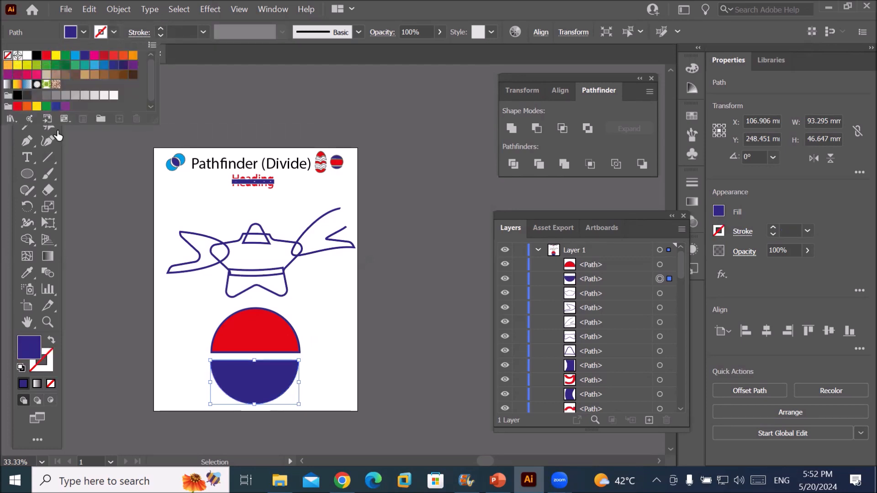
Set the red upper half's stroke to None.
left_click(279, 315)
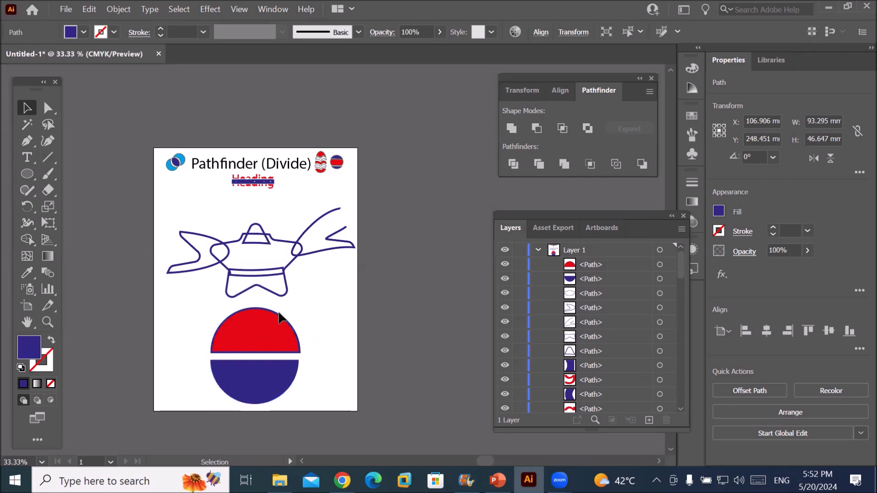
scroll(281, 318, "up", 3)
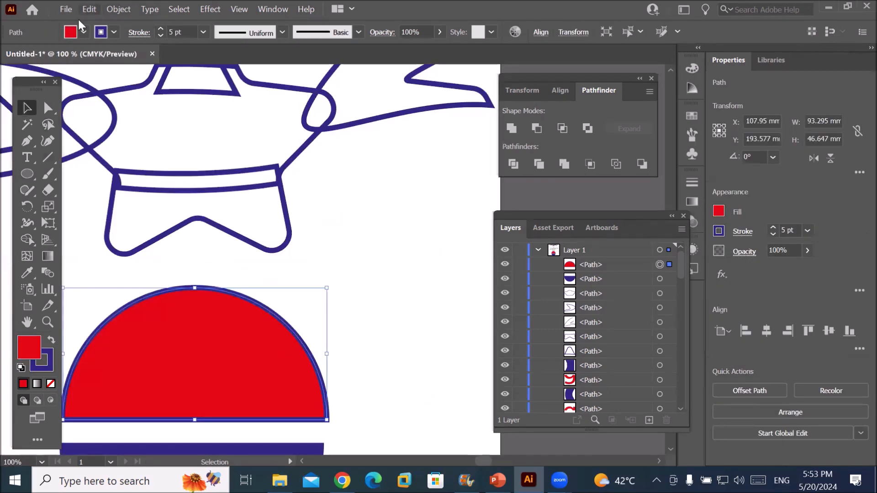
left_click(114, 32)
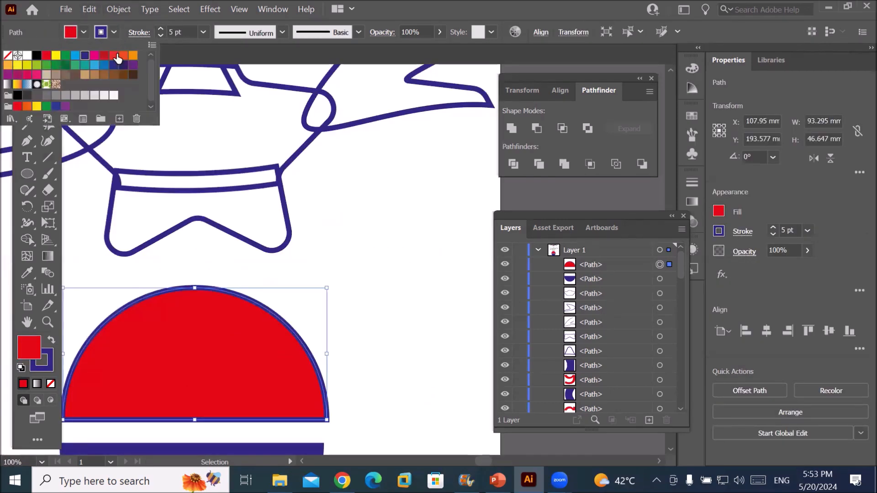
left_click(8, 56)
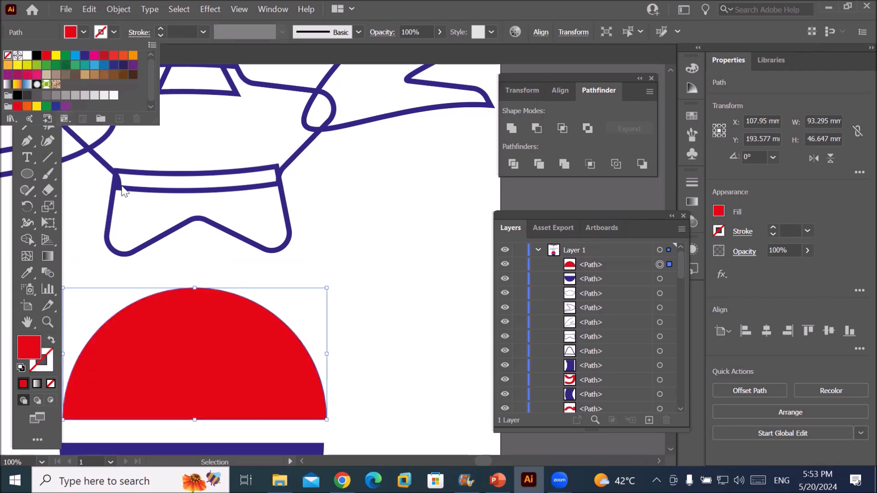
left_click(232, 365)
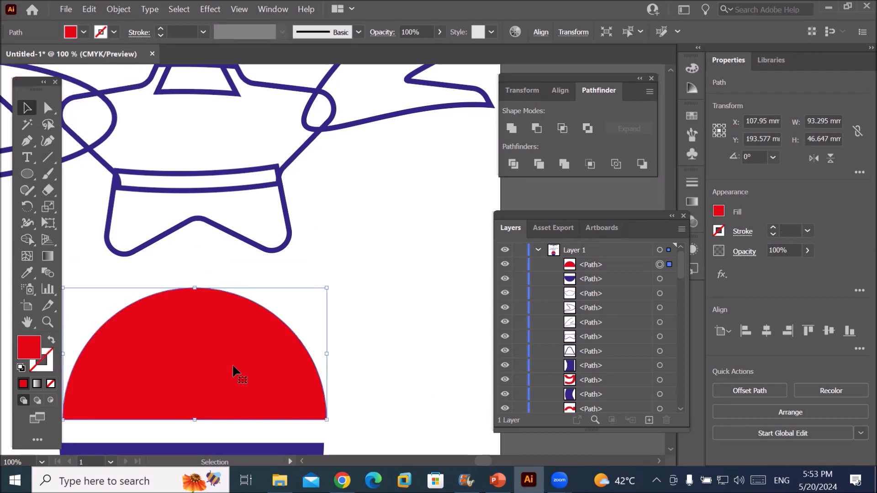
scroll(232, 366, "down", 4)
scroll(232, 397, "up", 2)
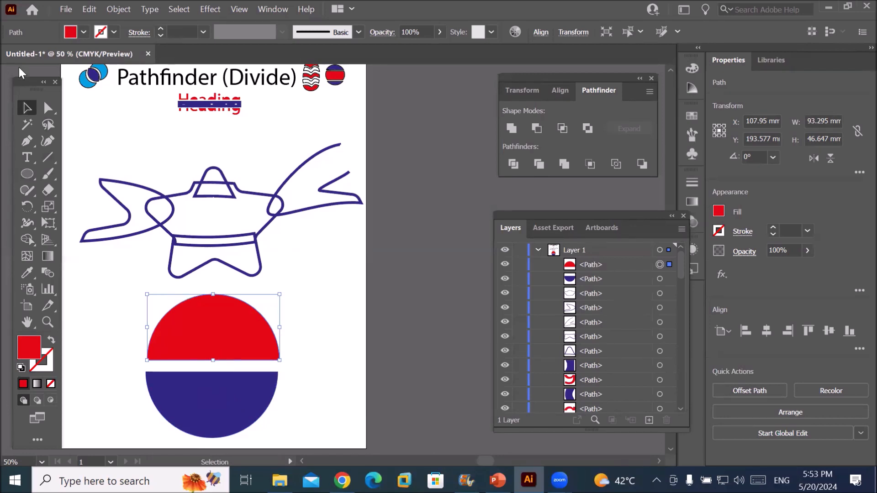
Try flattening the red half's right side by moving its corner anchor's handle inward, undo it, and select the top and left anchors.
left_click(48, 108)
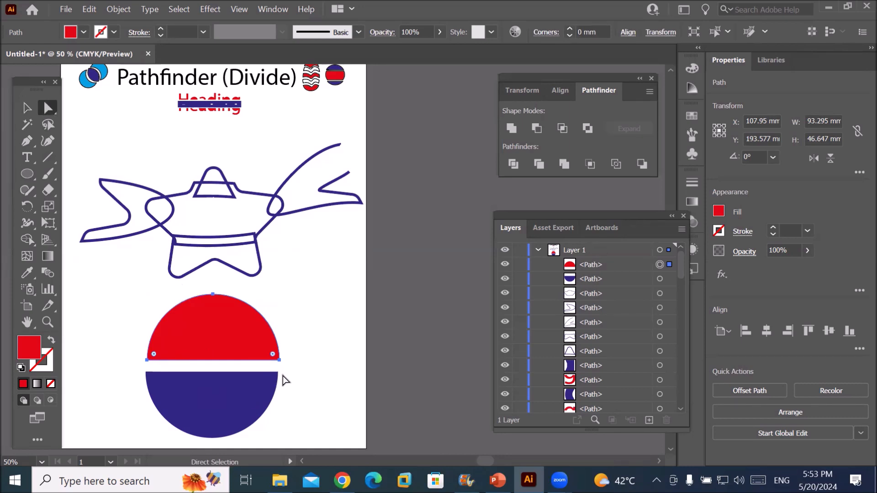
left_click(279, 361)
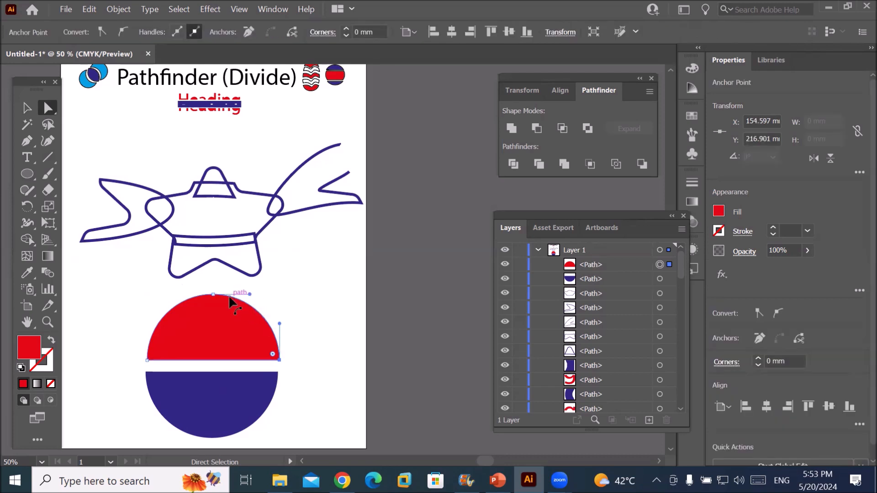
left_click_drag(280, 330, 258, 328)
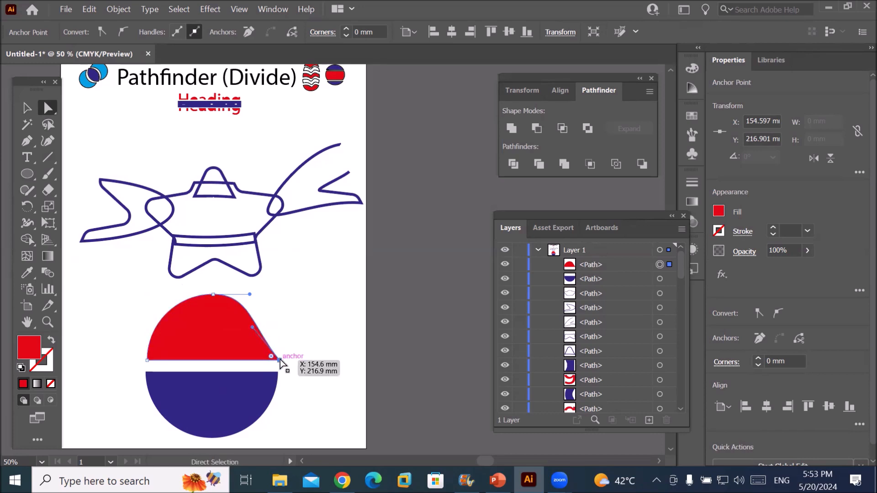
key("ctrl+z")
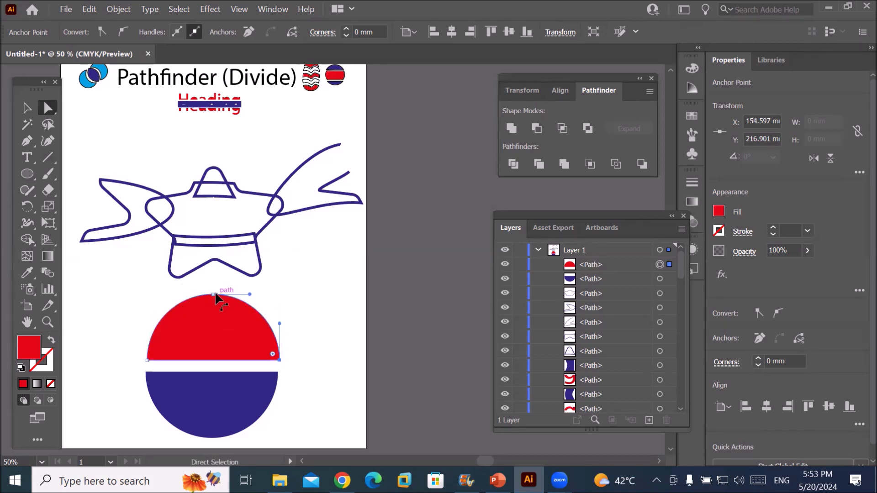
left_click(213, 295)
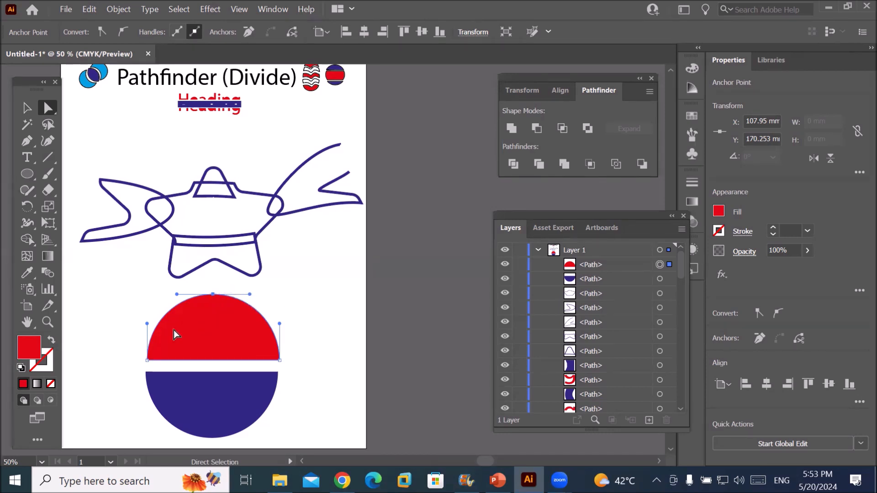
left_click(150, 362)
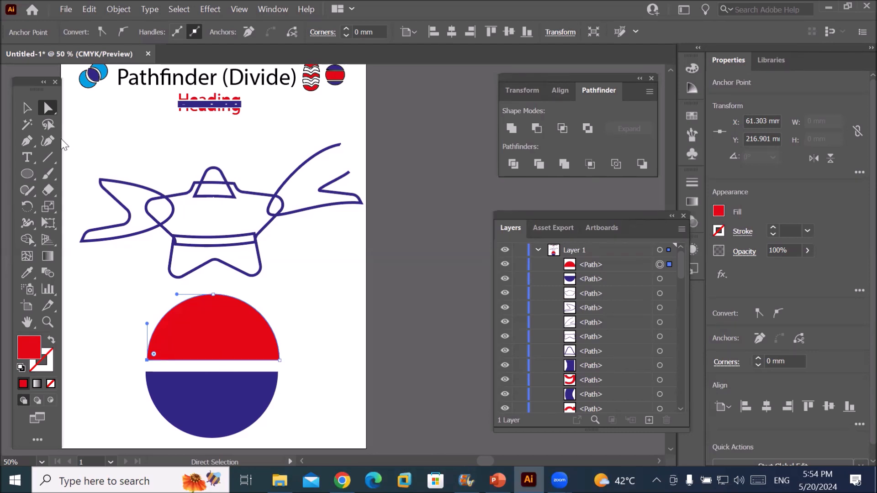
Try bowing the red half's flat edge upward with the Curvature tool, and remove the bend.
left_click(48, 141)
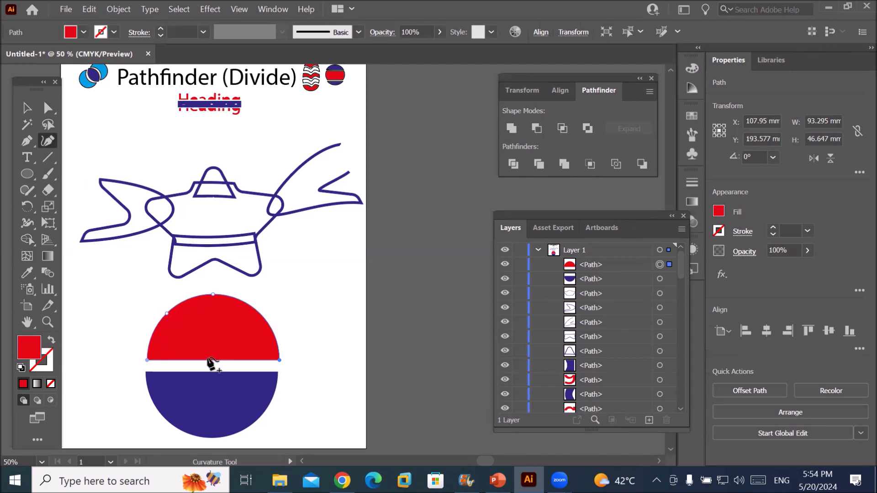
left_click_drag(211, 361, 215, 338)
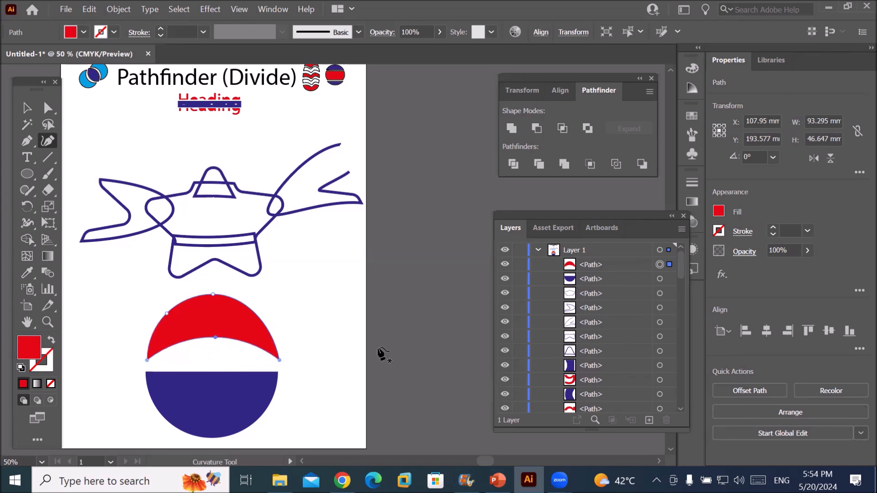
key("Delete")
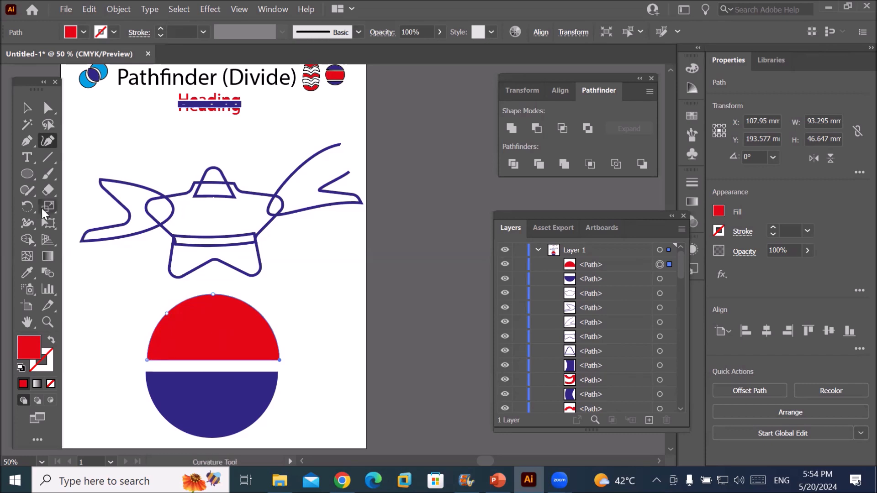
Add an anchor point at the middle of the red half's flat edge with the Pen tool, and activate Direct Selection.
left_click(24, 141)
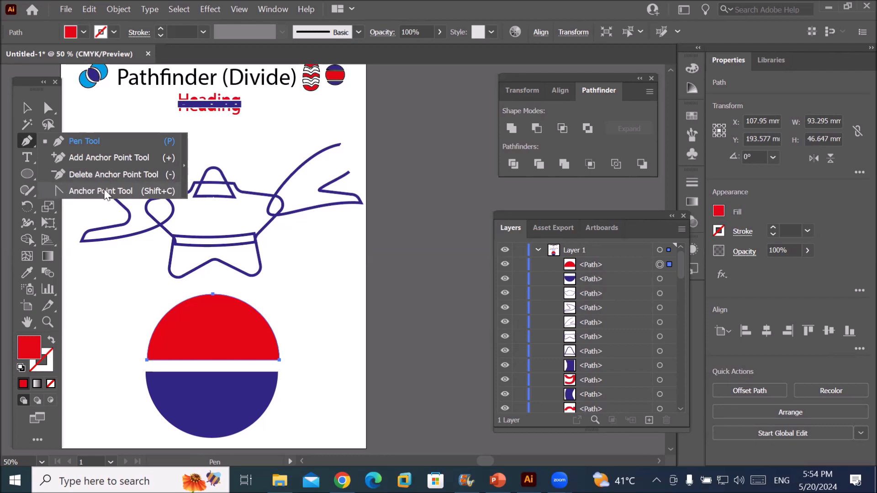
left_click(92, 142)
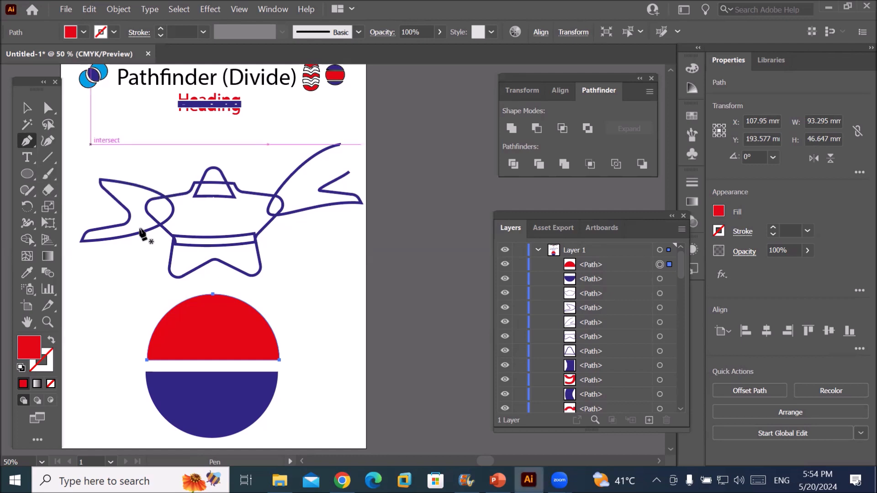
left_click(213, 361)
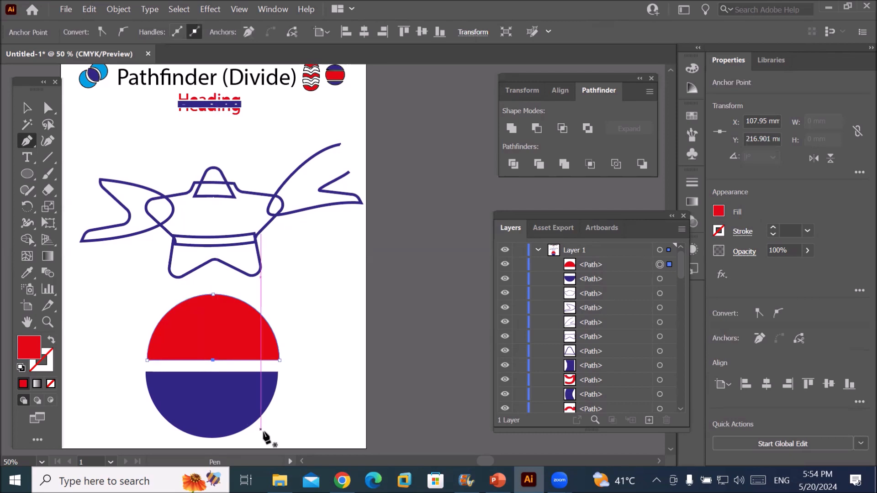
scroll(219, 368, "up", 5)
scroll(222, 374, "down", 3)
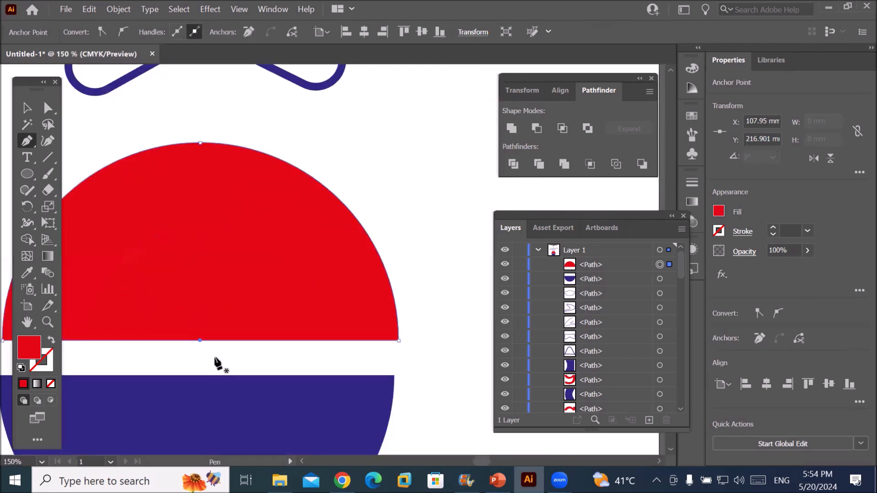
scroll(219, 366, "down", 1)
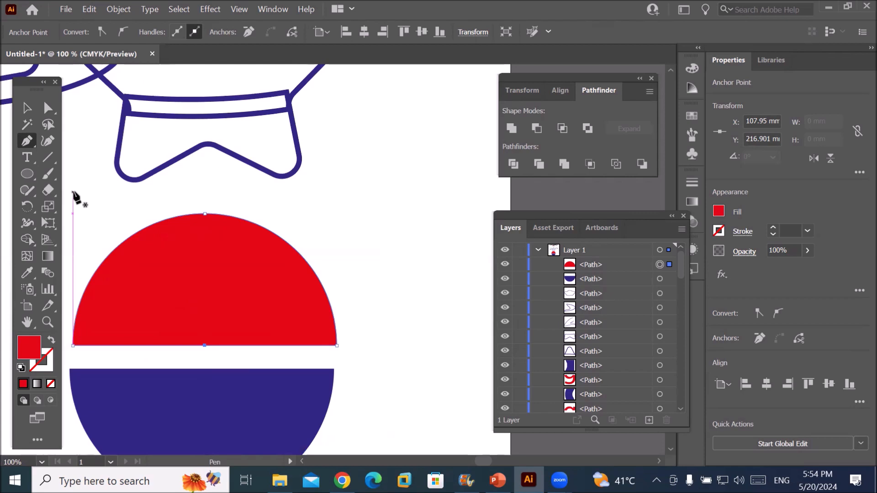
left_click(45, 114)
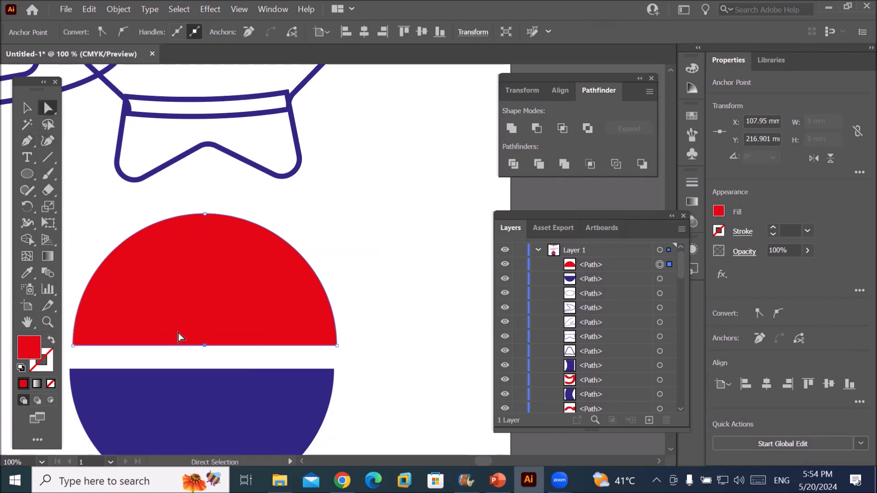
Try pulling the middle anchor of the red half's flat edge upward to form a sharp peak just below the arc.
left_click(205, 346)
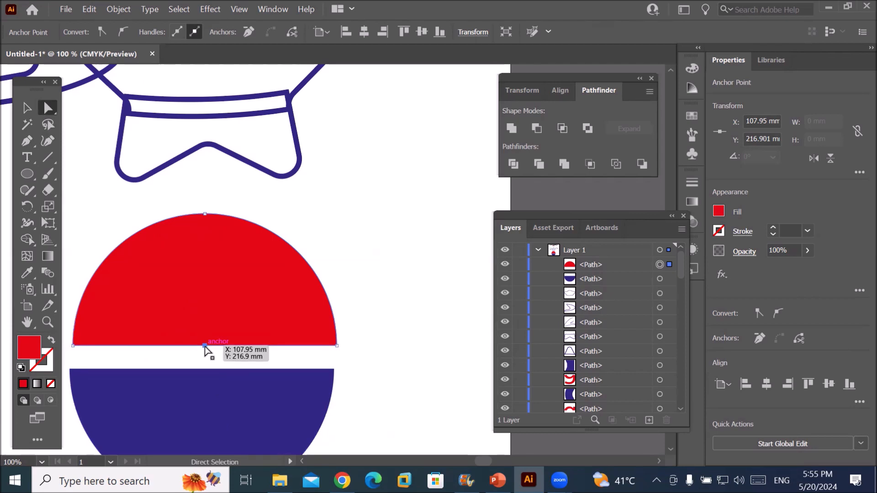
left_click_drag(205, 346, 207, 252)
mouse_move(342, 480)
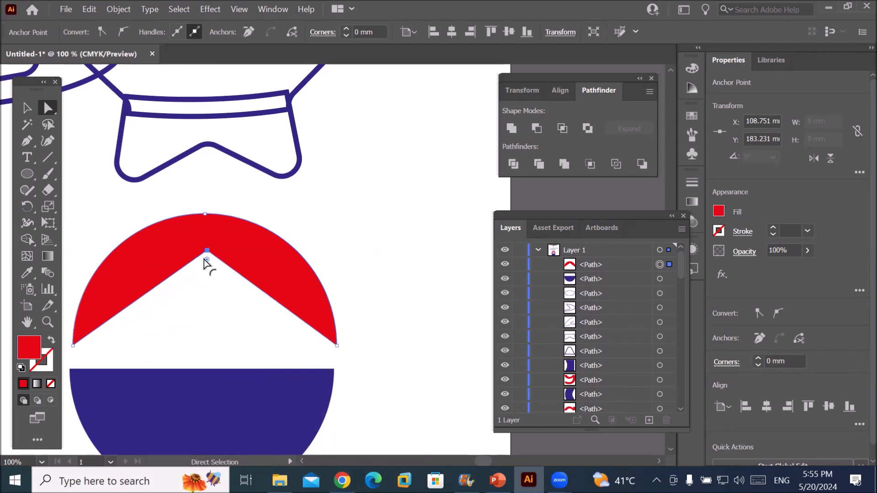
left_click_drag(205, 262, 209, 244)
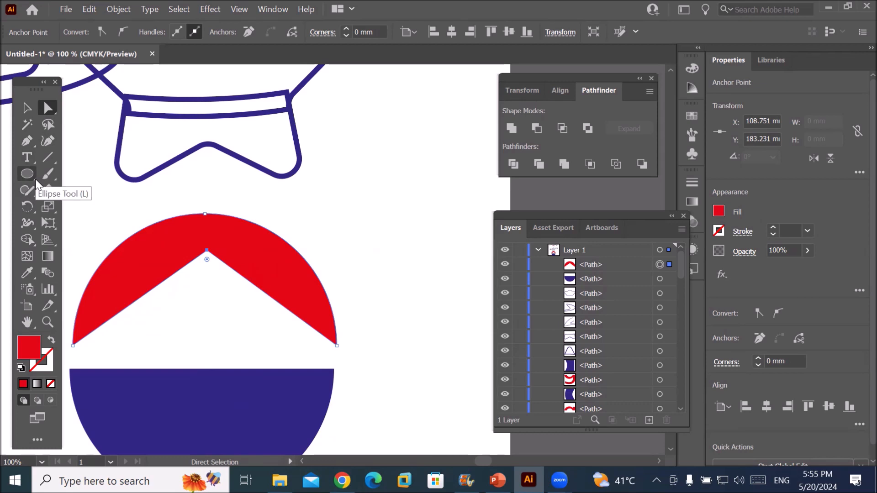
Try rounding the peak into a smooth curve with the Anchor Point tool, and convert it back to a corner.
left_click_drag(24, 142, 93, 191)
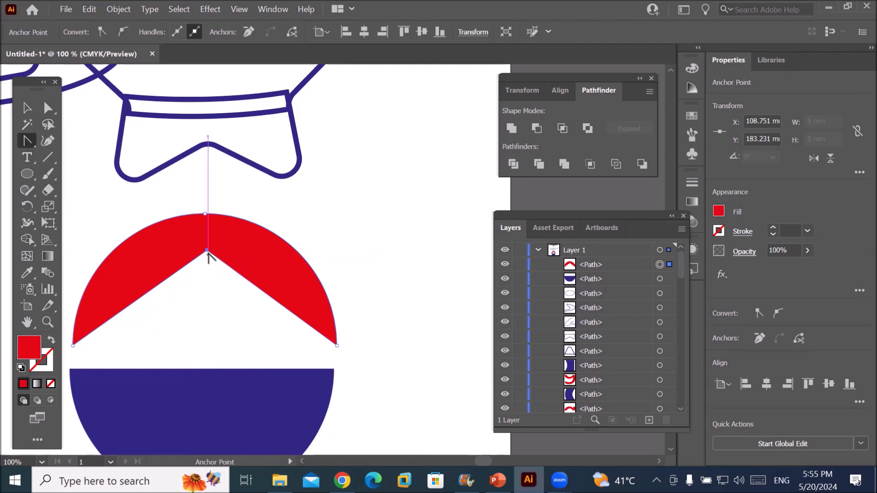
left_click_drag(207, 251, 281, 250)
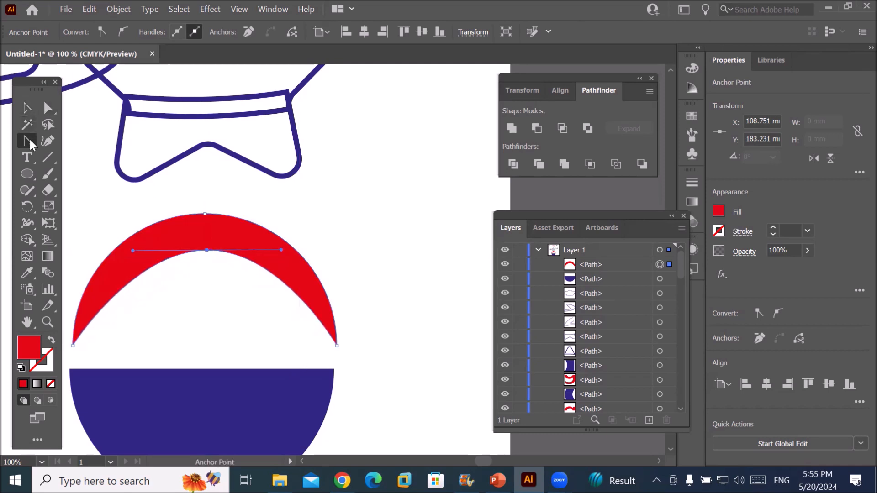
left_click(207, 251)
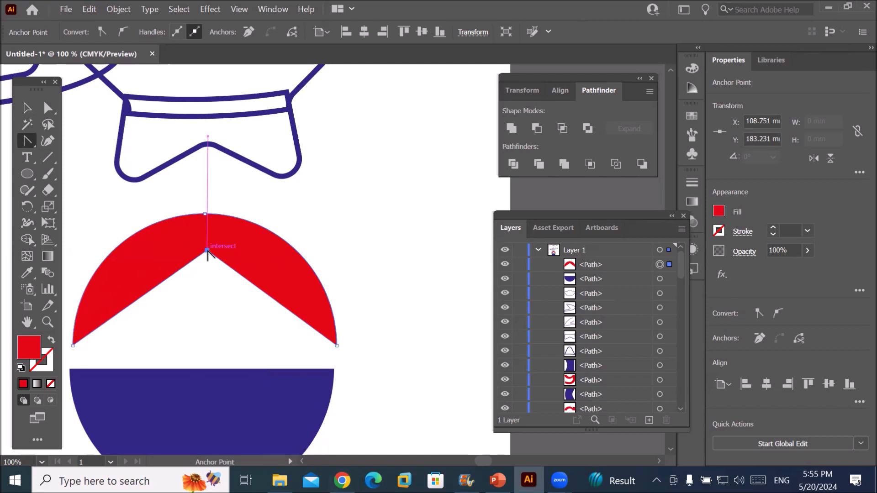
left_click_drag(207, 250, 303, 258)
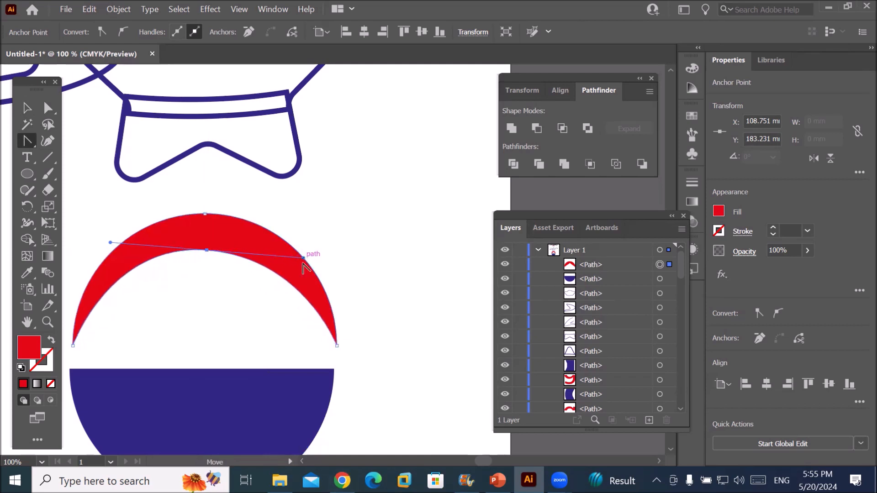
left_click(207, 251)
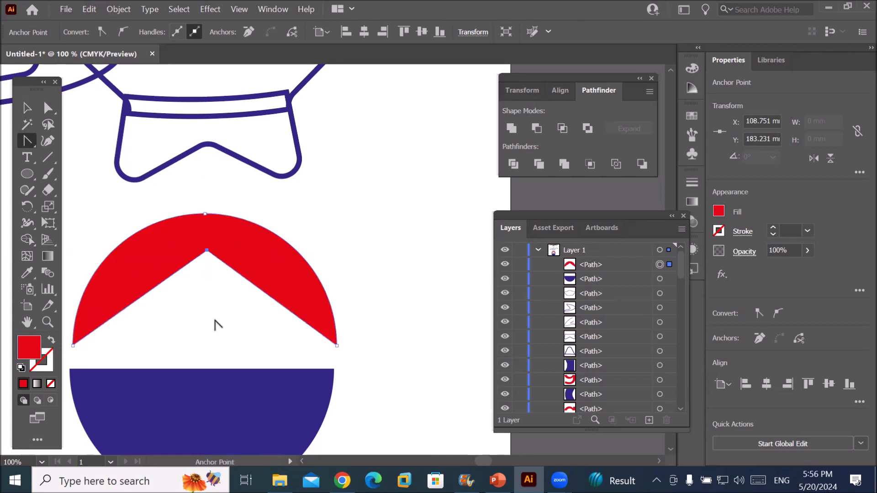
Try lowering the peak anchor to just above the red half's base line, and restore the flat edge without the extra anchor.
left_click(48, 108)
left_click_drag(207, 251, 204, 330)
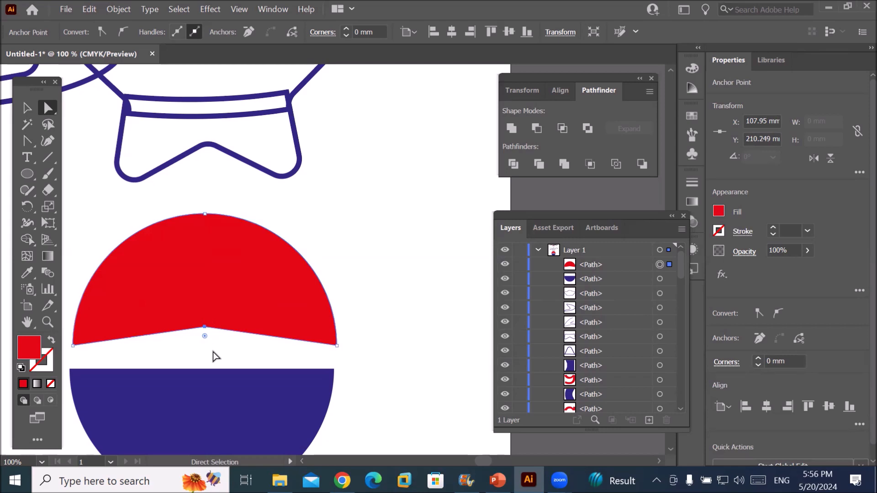
left_click(24, 141)
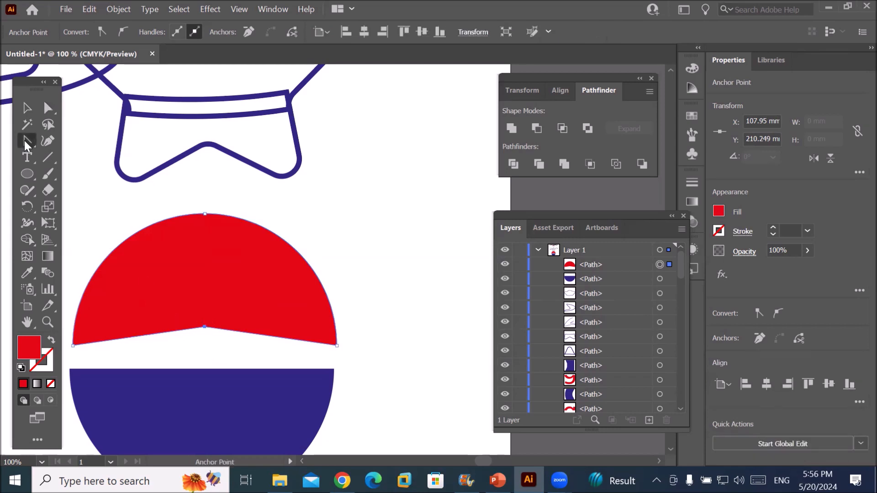
left_click(204, 327)
mouse_move(279, 480)
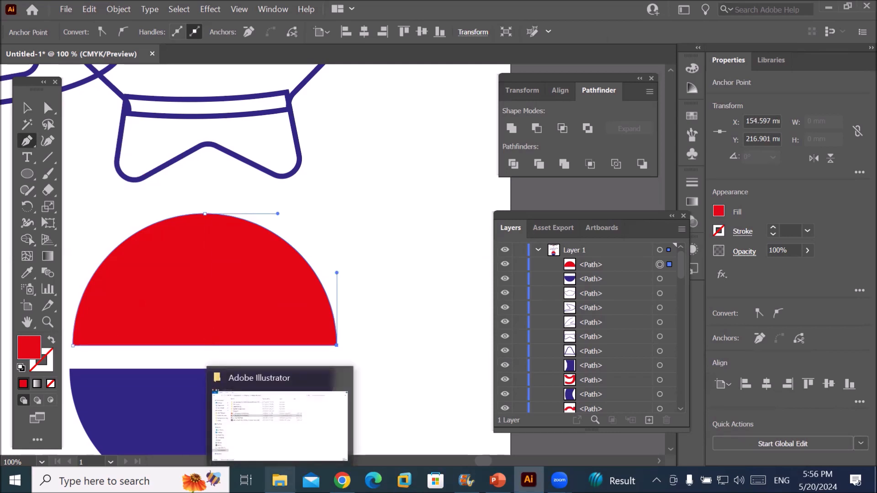
Scale the red and blue circle halves down together to icon size and place them beside the Heading text.
scroll(315, 351, "down", 4)
scroll(354, 411, "up", 1)
scroll(353, 410, "up", 1)
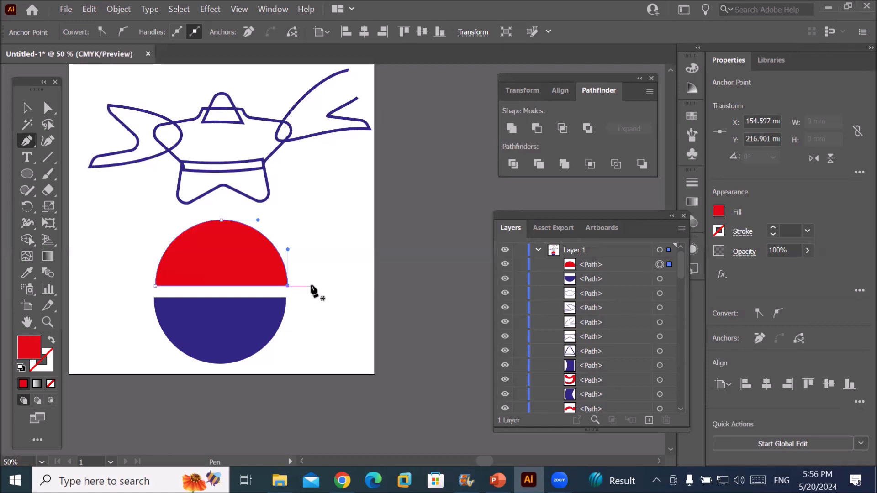
scroll(314, 292, "down", 1)
left_click(31, 113)
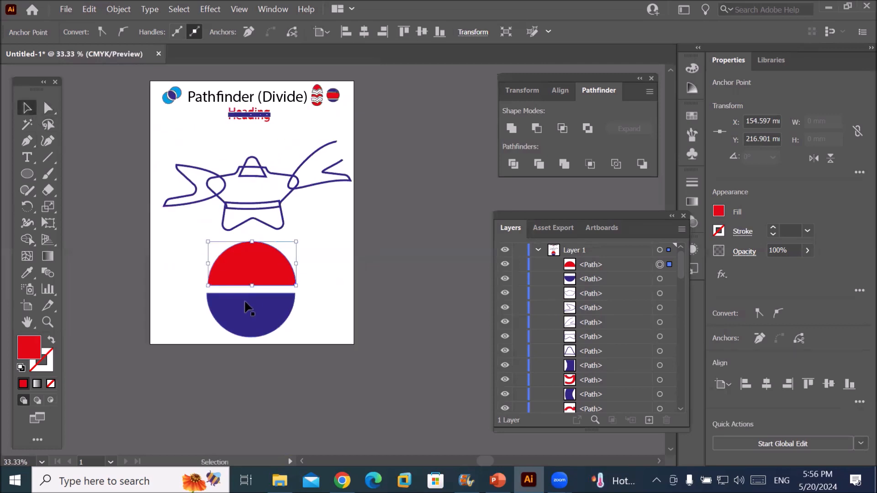
left_click_drag(188, 254, 349, 331)
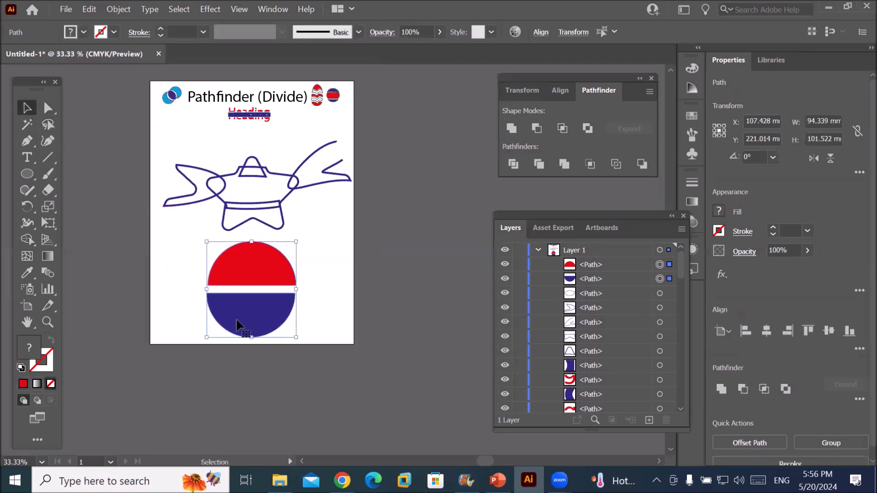
left_click_drag(208, 337, 194, 125)
left_click(249, 265)
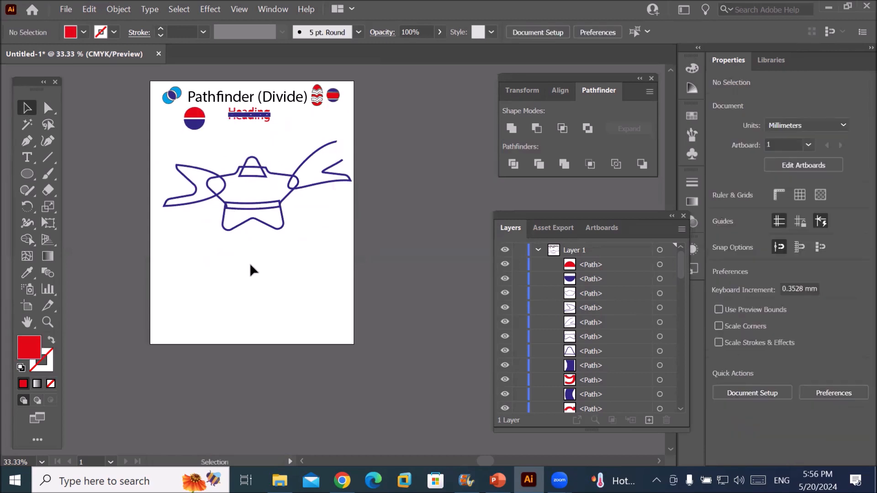
Draw a red hexagon about 114 by 98 mm with the Polygon tool and place it below the blue line drawing.
left_click(29, 172)
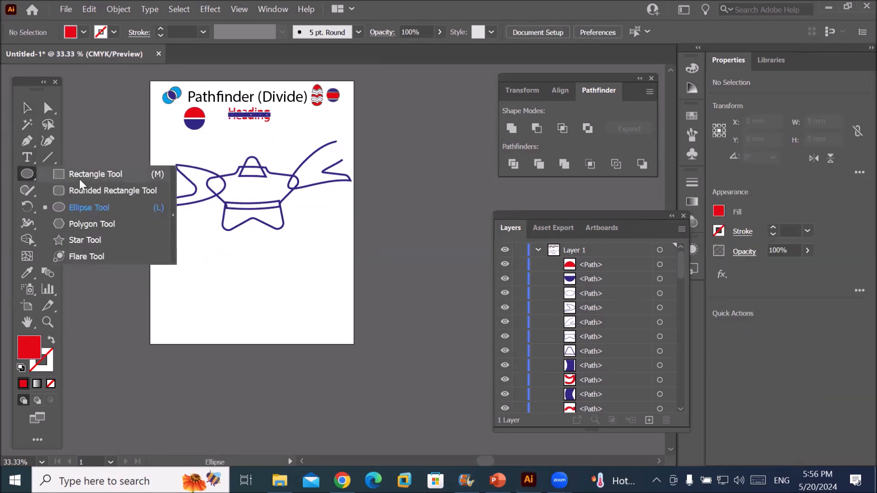
left_click(85, 205)
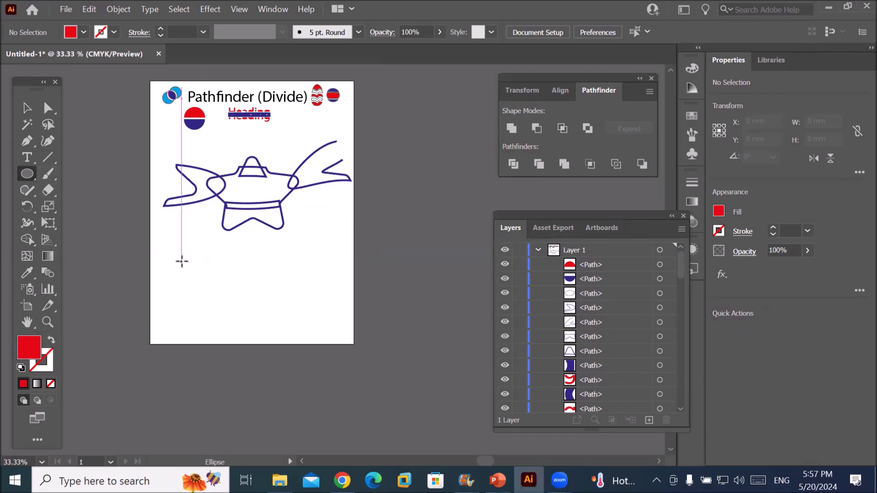
left_click(29, 174)
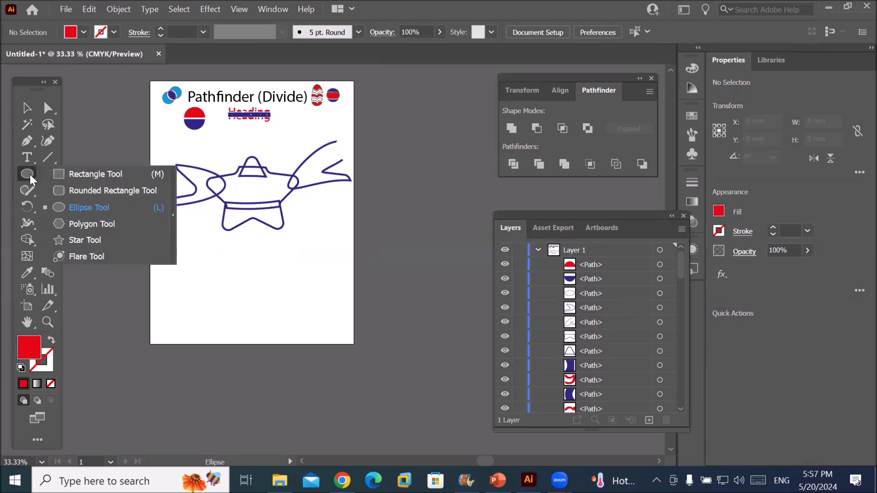
left_click(75, 228)
left_click_drag(219, 261, 236, 304)
key("v")
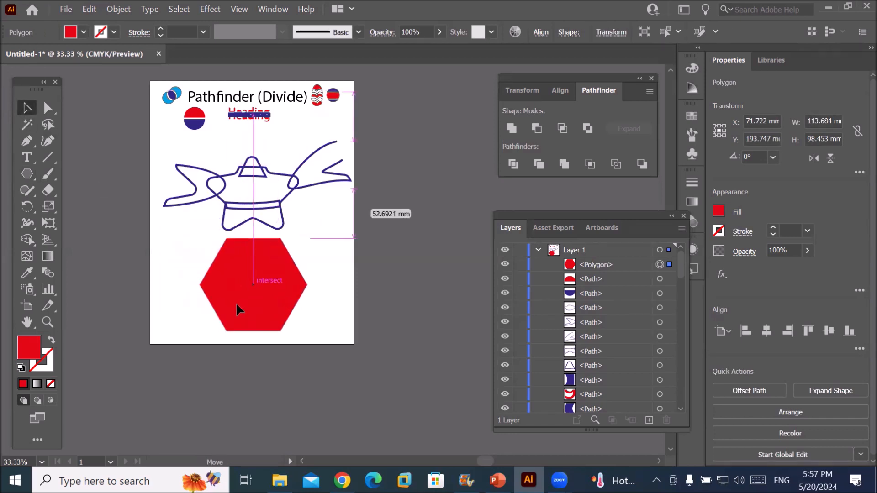
left_click_drag(236, 302, 235, 302)
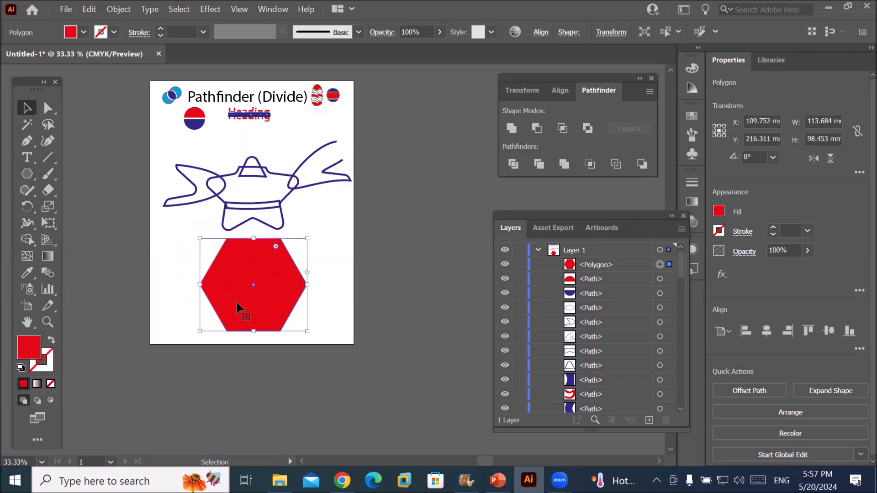
Shrink the blue line drawing to a small figure beside the Heading text, and move the hexagon up to the page's middle.
mouse_move(160, 140)
left_mouse_down()
mouse_move(197, 185)
mouse_move(350, 212)
mouse_move(299, 179)
left_mouse_up()
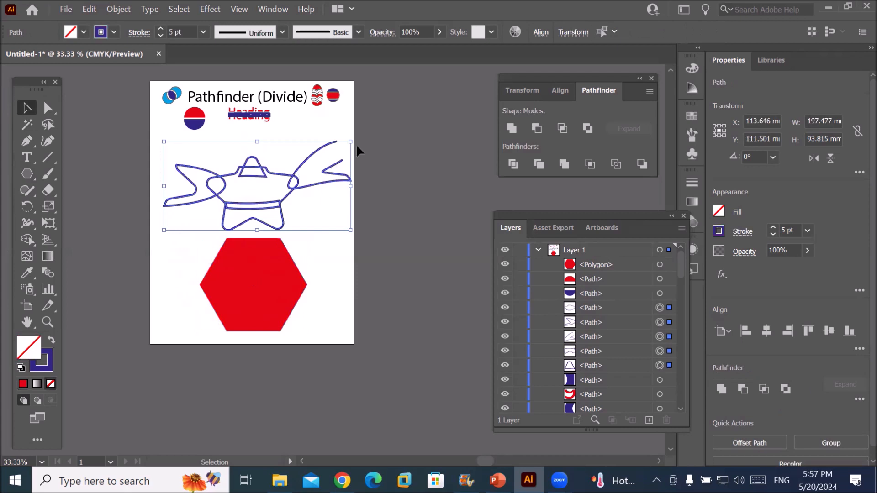
mouse_move(351, 143)
left_mouse_down()
mouse_move(215, 206)
mouse_move(286, 175)
mouse_move(325, 135)
left_mouse_up()
left_click_drag(268, 291, 271, 244)
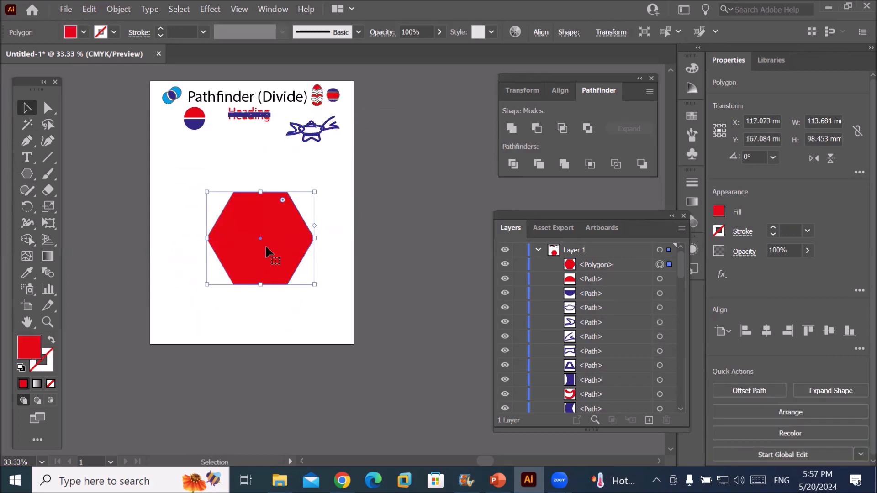
Draw a nearly horizontal line about 149 mm long across the hexagon's upper part with a dark blue 0.25 pt stroke.
left_click(48, 157)
left_click_drag(189, 207, 329, 206)
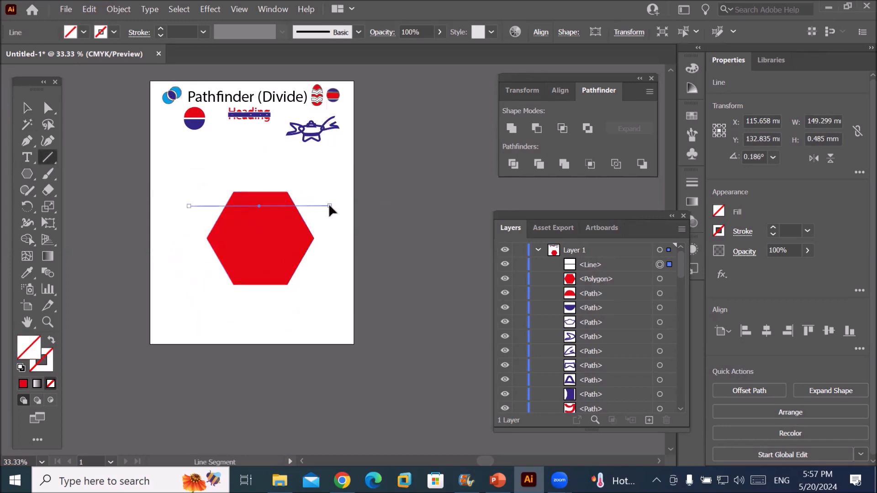
left_click(160, 28)
left_click(34, 111)
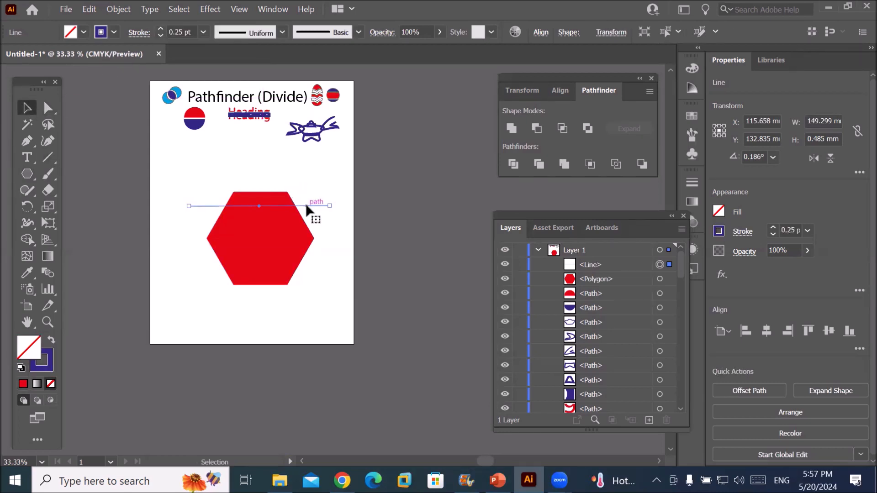
left_click(307, 220)
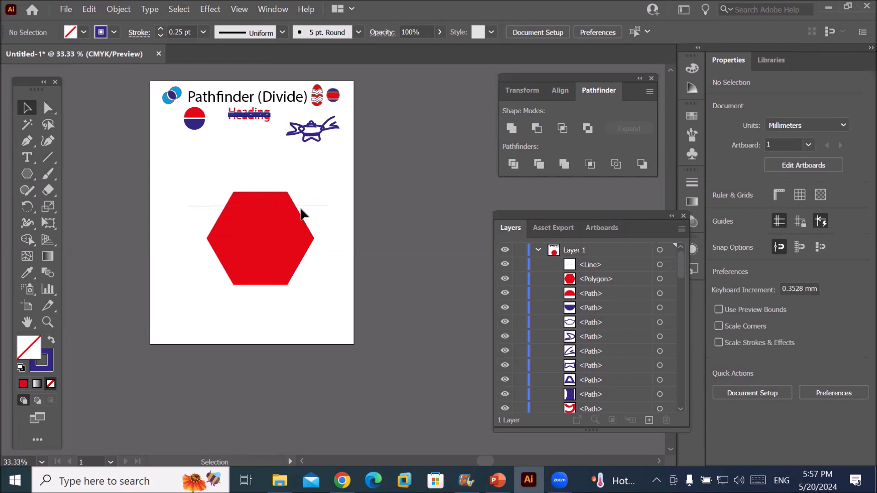
Copy the line slightly downward and repeat the duplication until seven evenly spaced lines cross the hexagon.
scroll(327, 219, "up", 1)
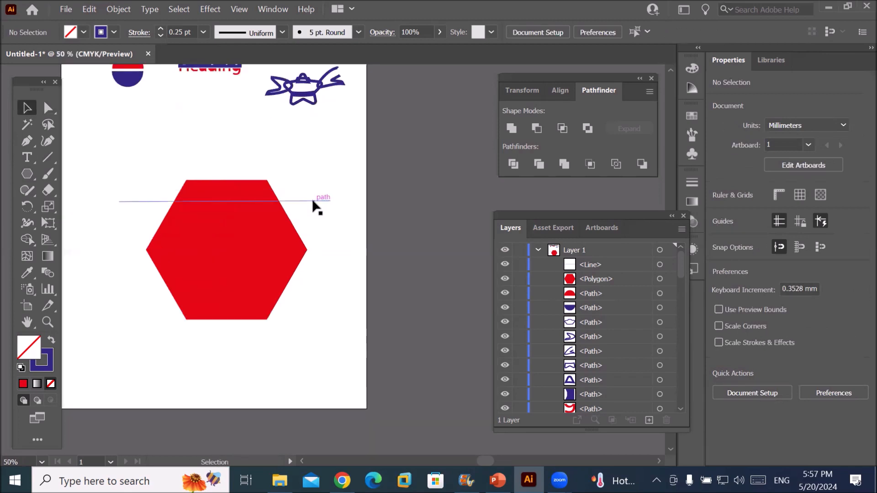
left_click_drag(315, 201, 315, 218)
key("ctrl+d")
key("ctrl+d")
key("ctrl+d")
key("ctrl+d")
key("ctrl+d")
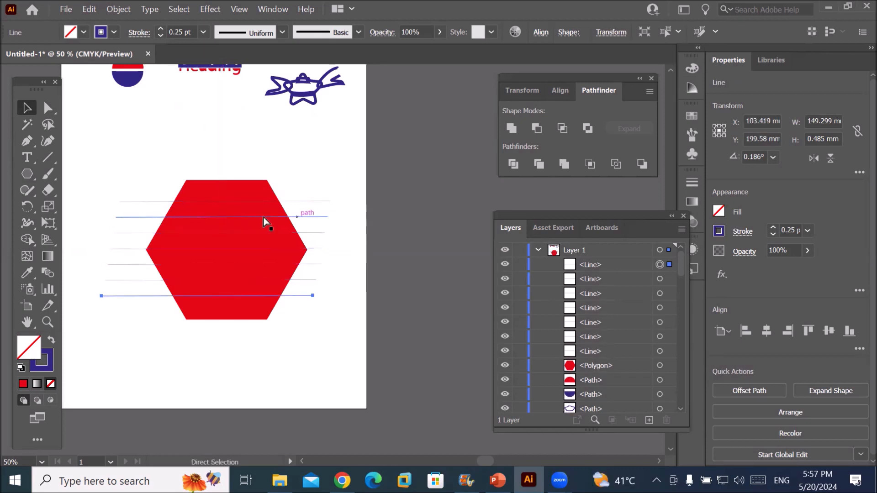
Duplicate the seven horizontal lines in place and set the rotation angle of the copies to 90°.
left_click_drag(96, 179, 144, 324)
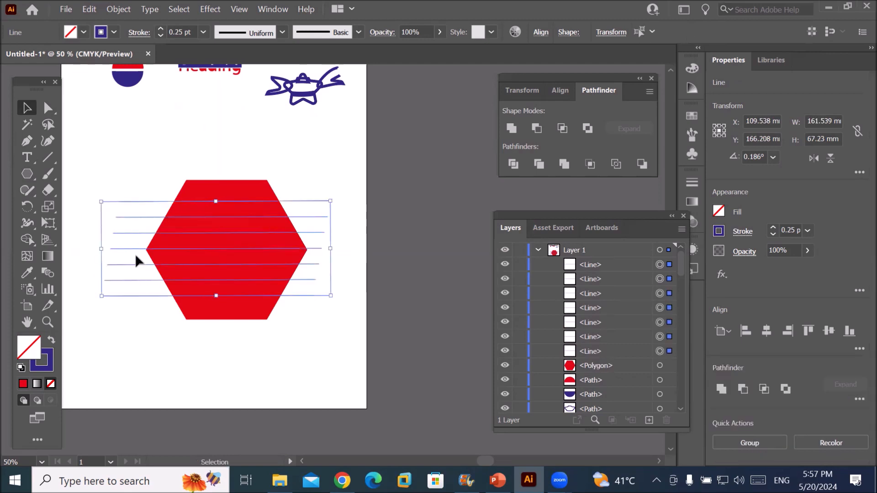
left_click_drag(136, 252, 137, 251)
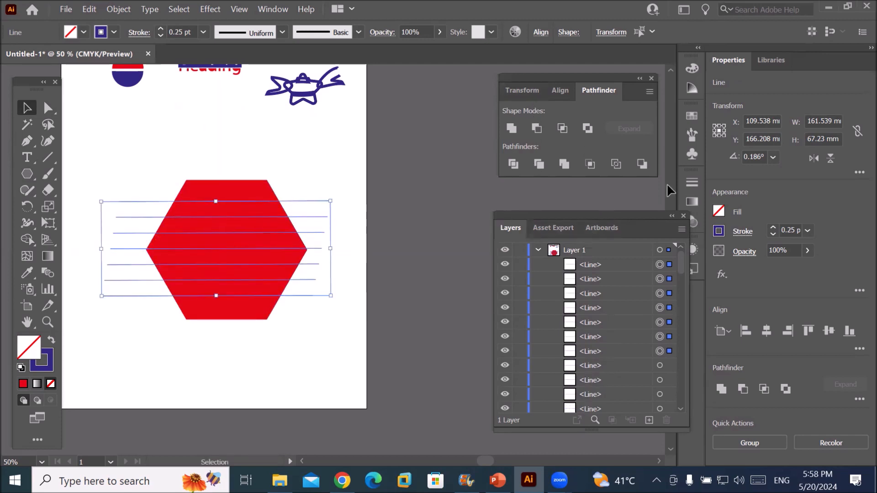
left_click(773, 158)
left_click(788, 218)
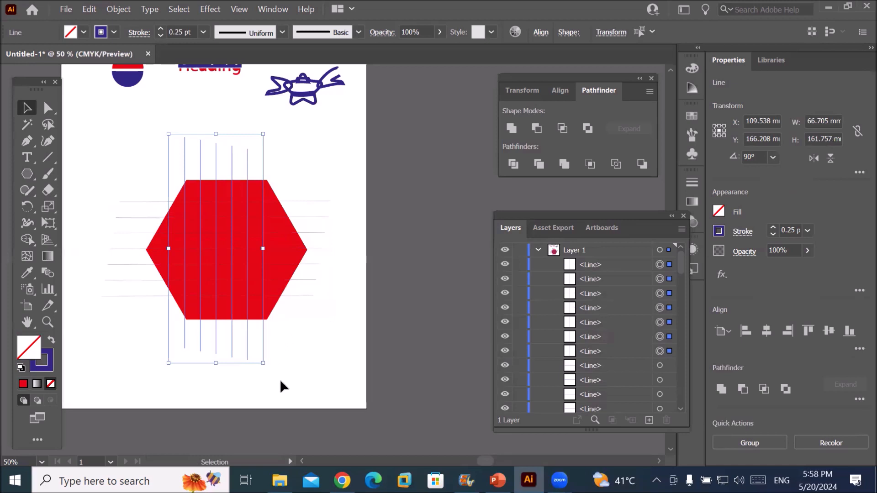
Move the seven vertical lines so that they are centered on the hexagon, nudging them sideways in small increments.
left_click_drag(201, 168, 208, 174)
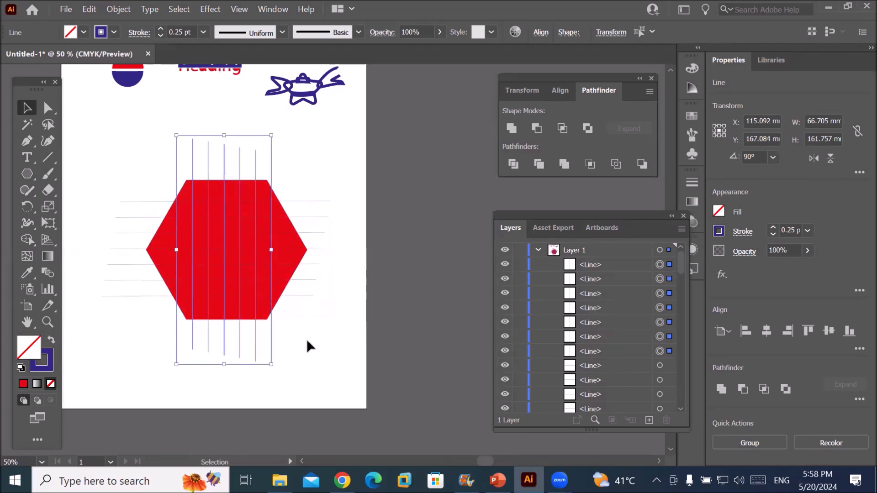
key("Right")
key("Right")
key("Right")
key("Right")
key("Right")
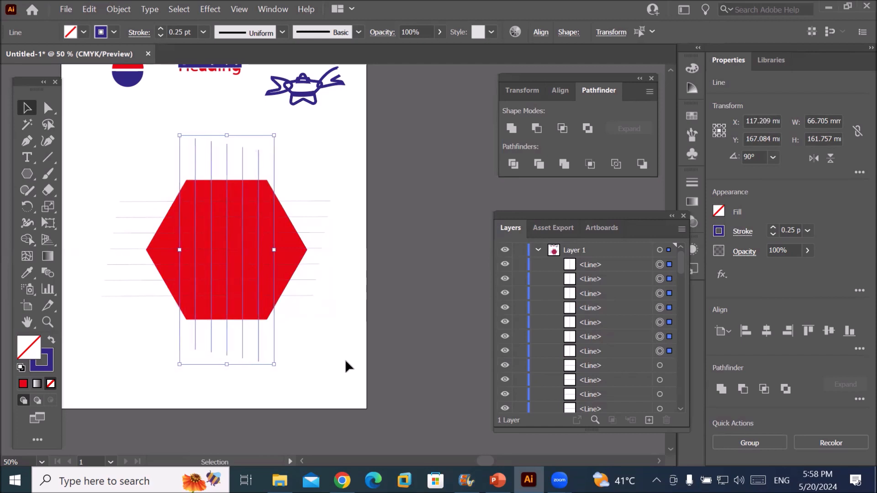
Select the hexagon with all horizontal and vertical lines and split it into a grid with Pathfinder Divide.
left_click(140, 355)
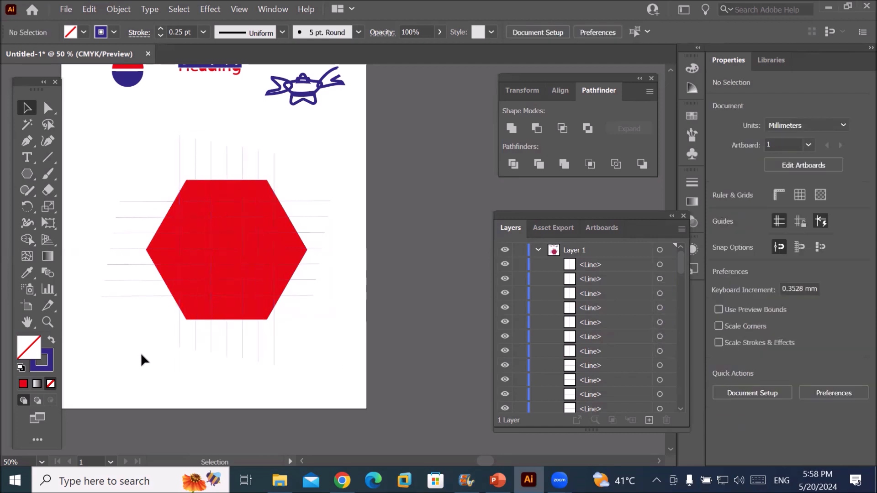
left_click_drag(82, 130, 353, 357)
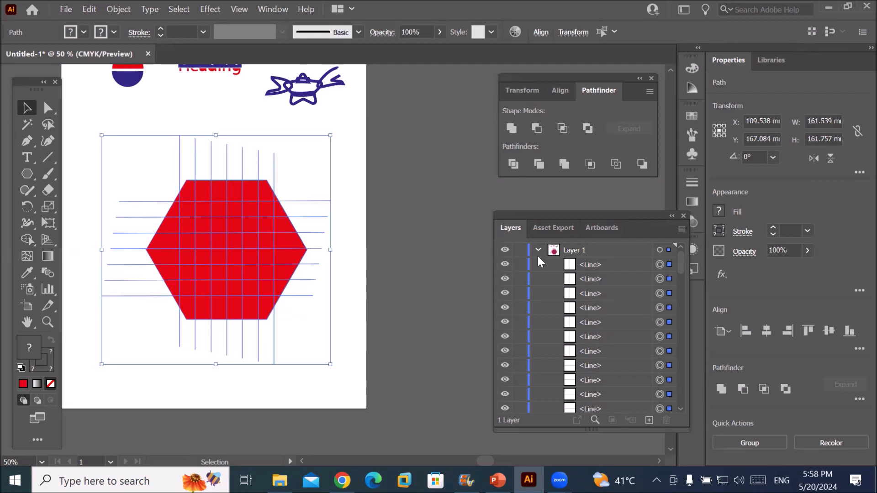
left_click(512, 163)
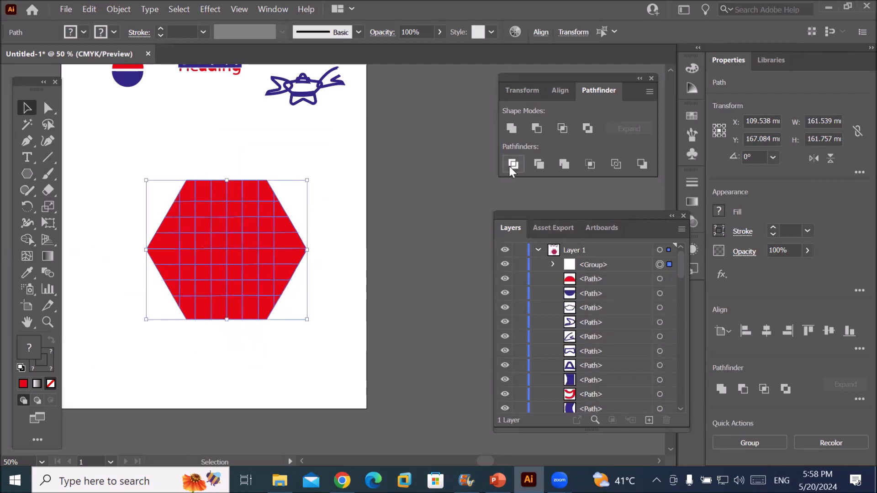
Move the divided hexagon group slightly up and to the left on the artboard.
left_click(268, 369)
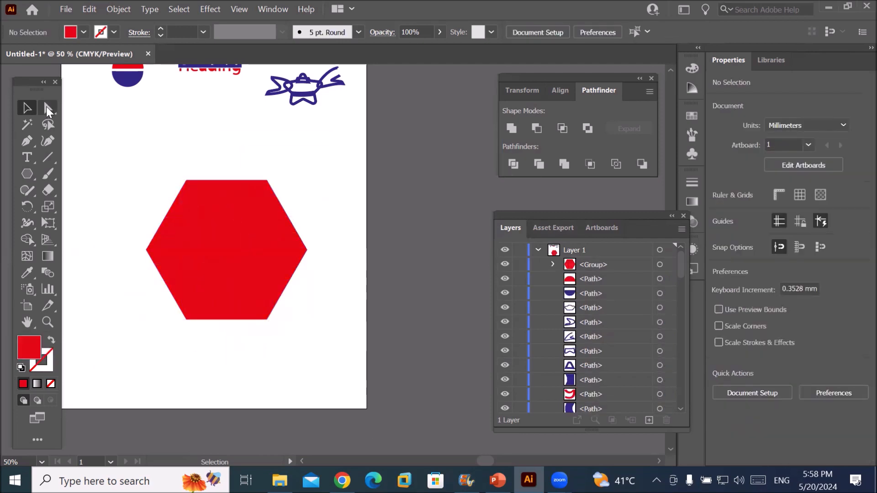
left_click(231, 237)
left_click_drag(232, 237, 225, 215)
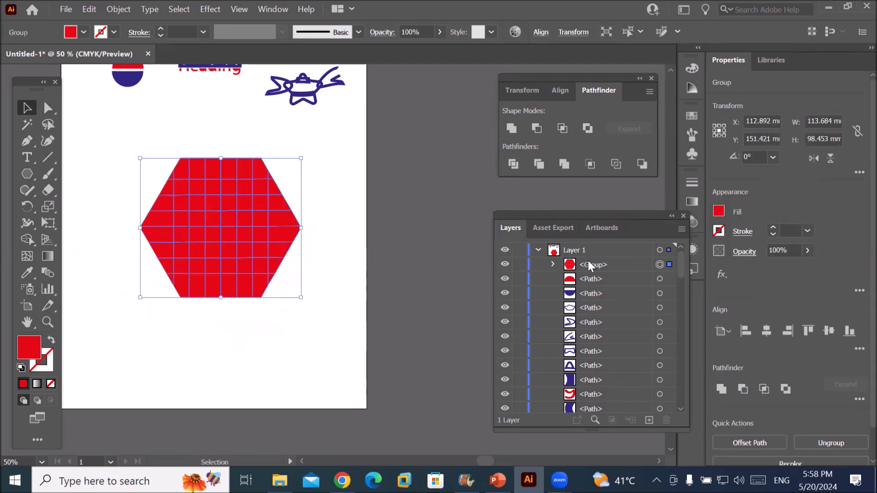
Expand the divided hexagon's group in the layer list and examine the individual paths it contains.
left_click(553, 264)
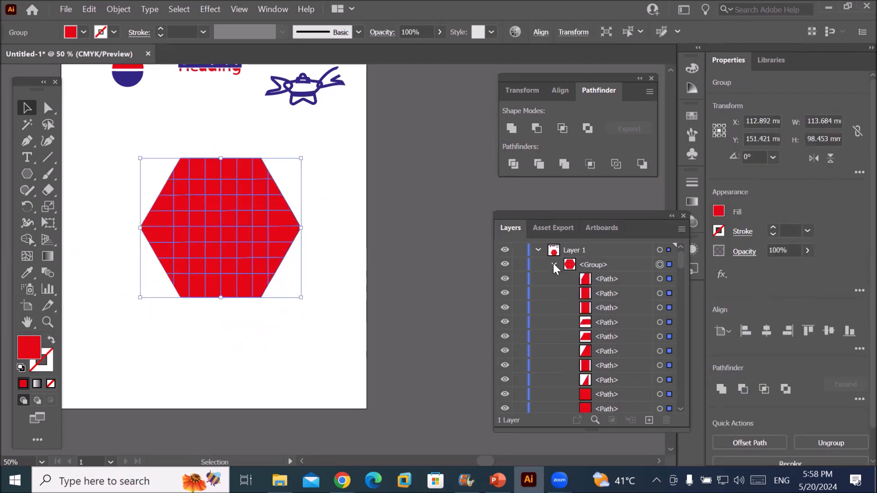
scroll(623, 298, "down", 3)
scroll(624, 298, "down", 3)
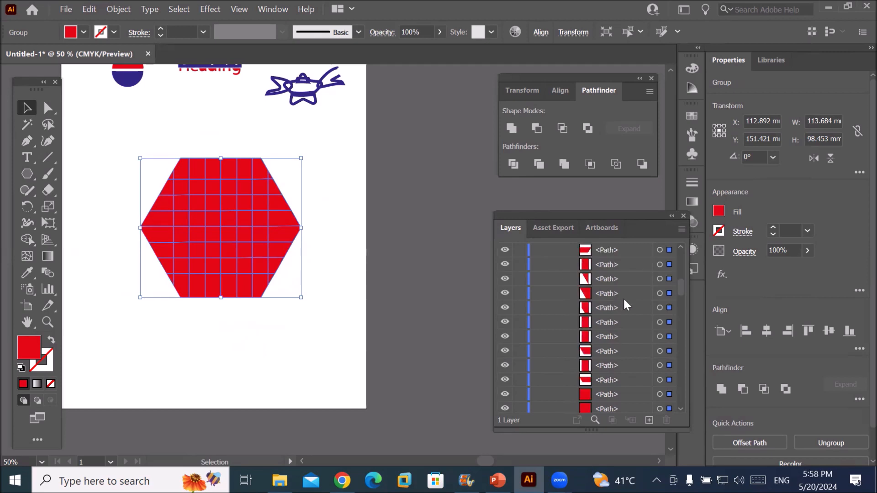
scroll(623, 298, "down", 3)
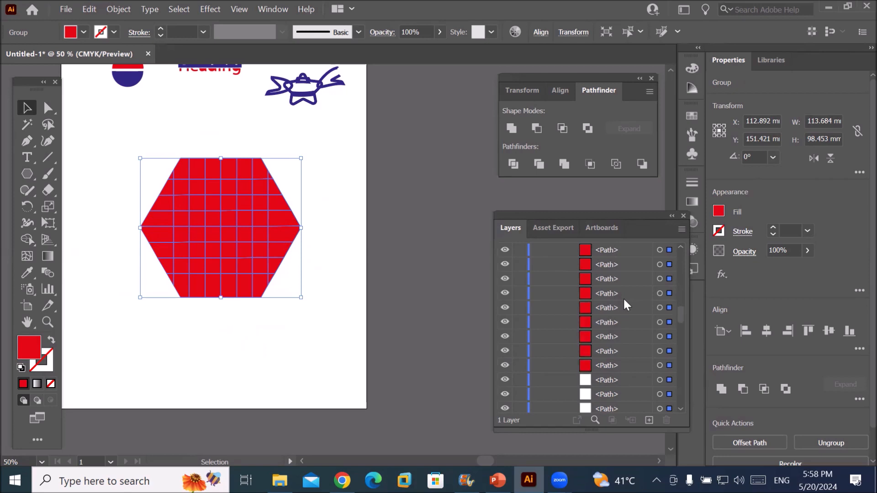
scroll(623, 297, "up", 2)
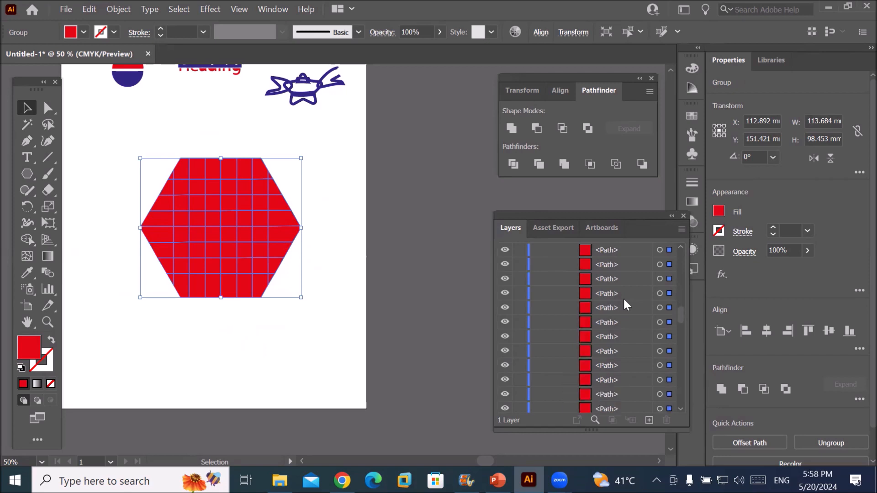
scroll(623, 298, "up", 3)
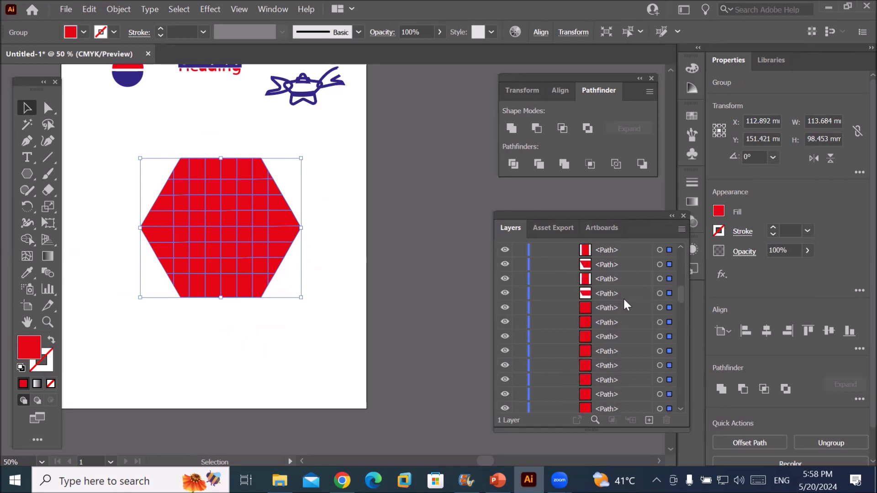
scroll(623, 304, "up", 2)
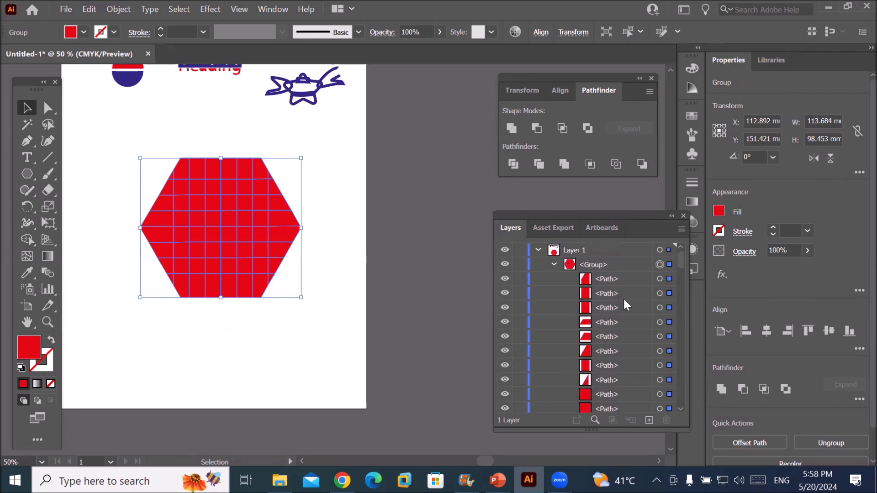
Ungroup the divided hexagon into separate pieces and clear the selection.
right_click(196, 218)
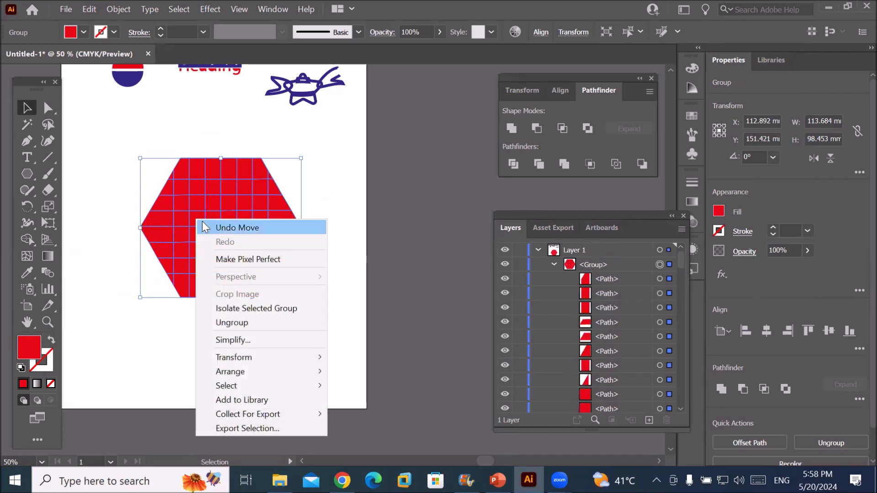
left_click(246, 323)
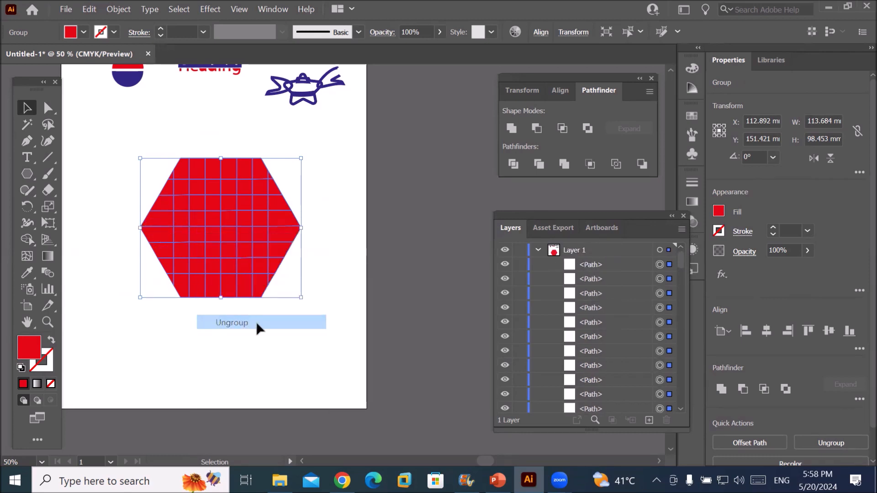
left_click(287, 336)
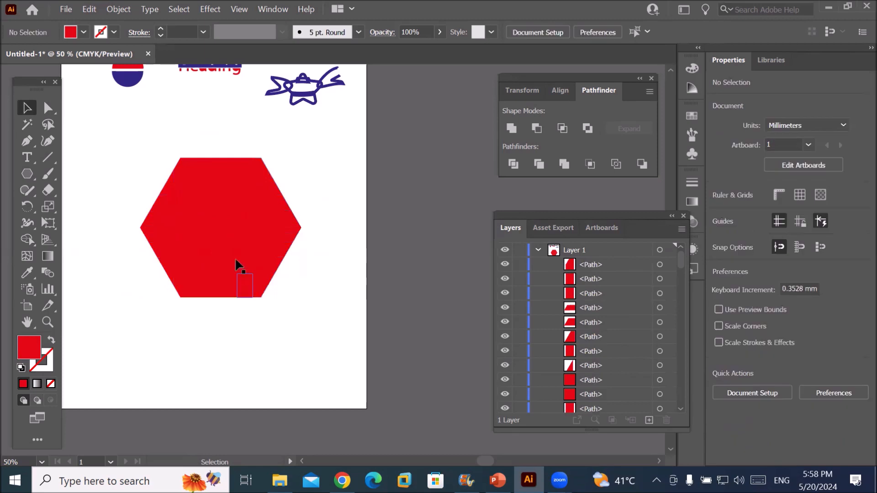
Select six hexagon pieces, two each along the upper edge, lower edge and side corners, and fill them dark blue.
left_click(256, 170)
scroll(209, 174, "up", 2)
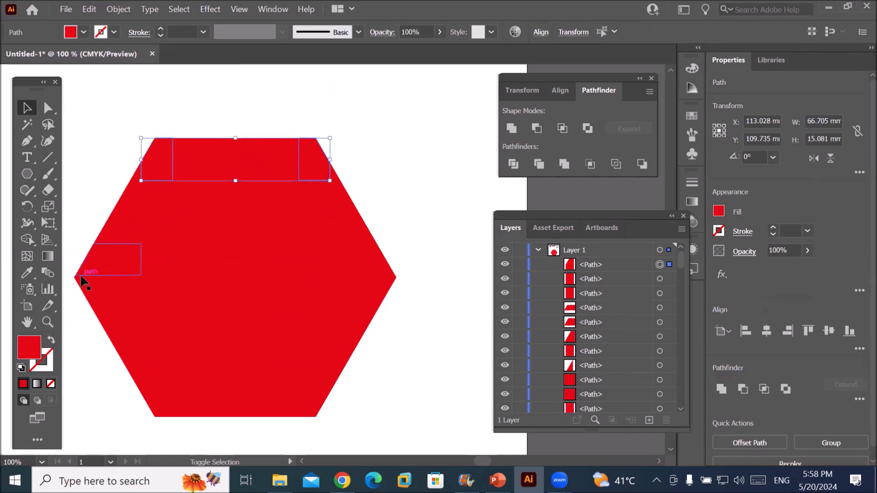
left_click(103, 265, "shift")
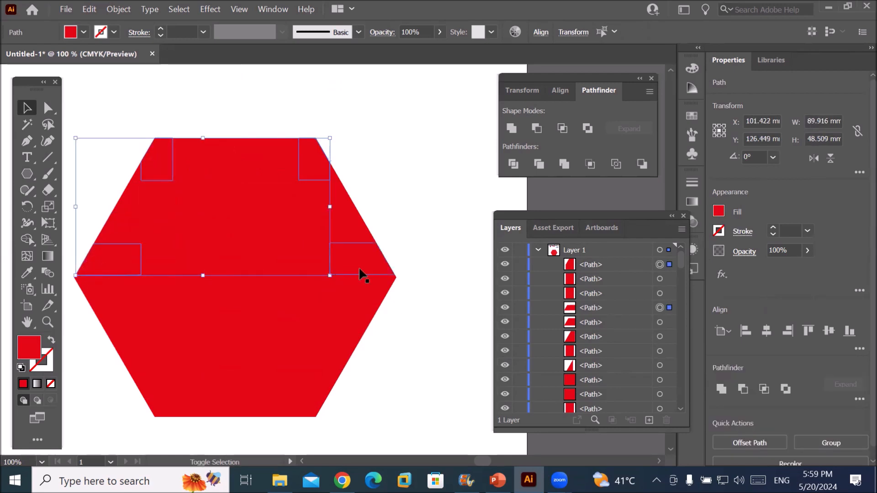
left_click(369, 272, "shift")
left_click(314, 411, "shift")
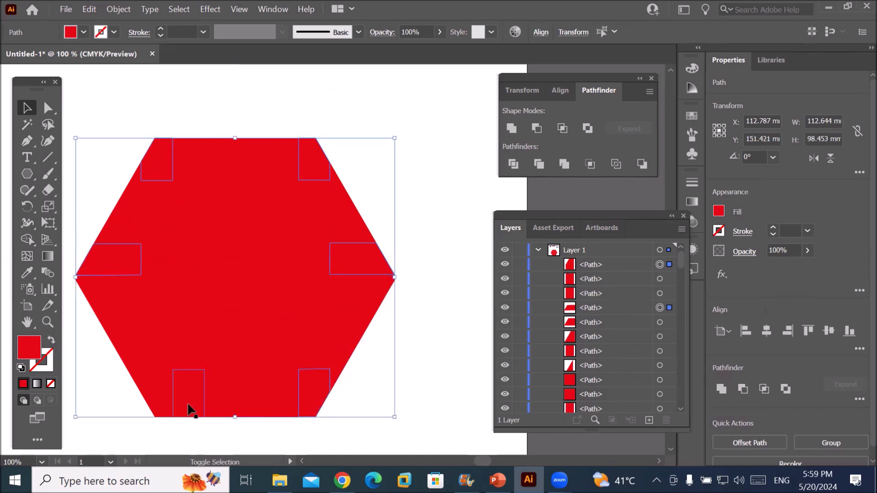
left_click(84, 31)
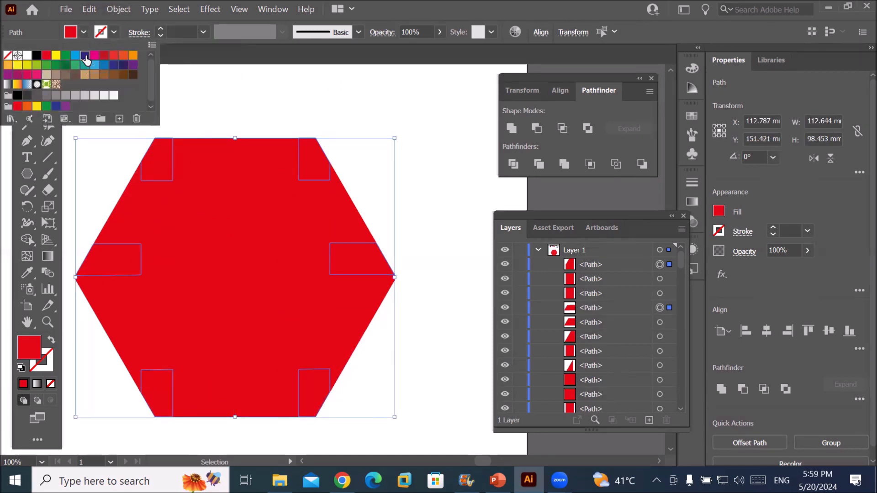
left_click(86, 57)
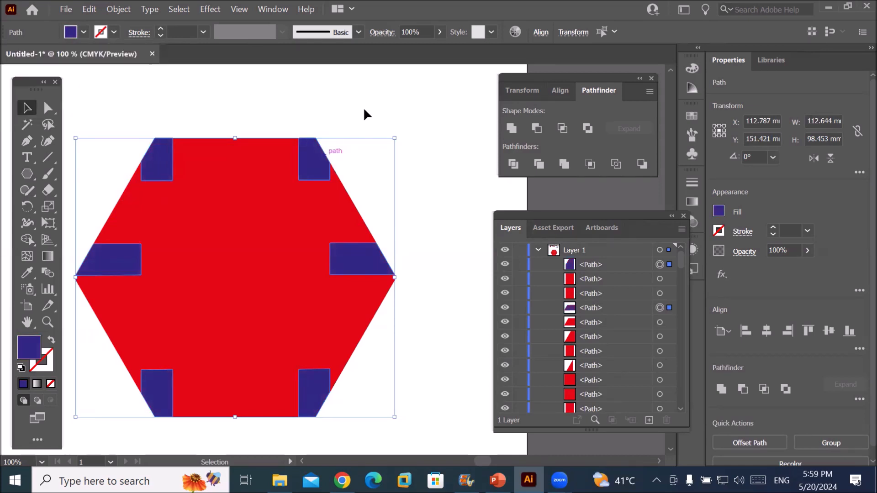
Move each of the six dark blue pieces outward, away from the red hexagon.
left_click(64, 112)
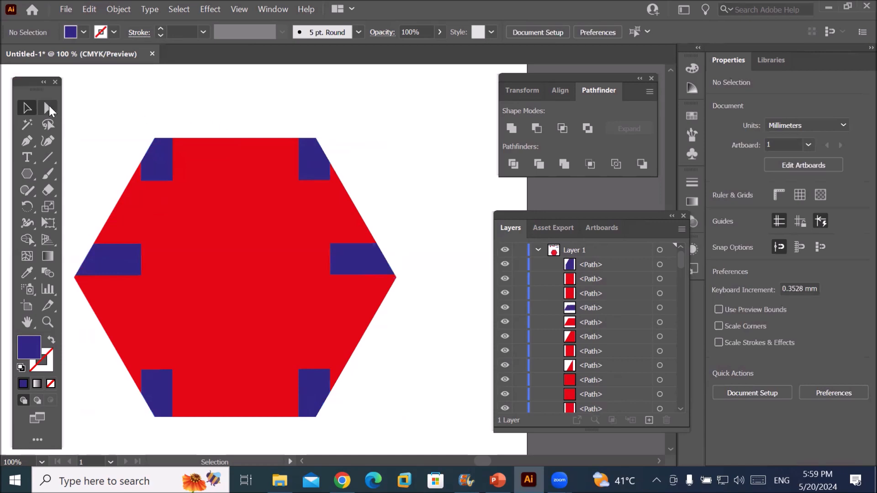
left_click_drag(324, 162, 339, 131)
left_click_drag(170, 162, 160, 133)
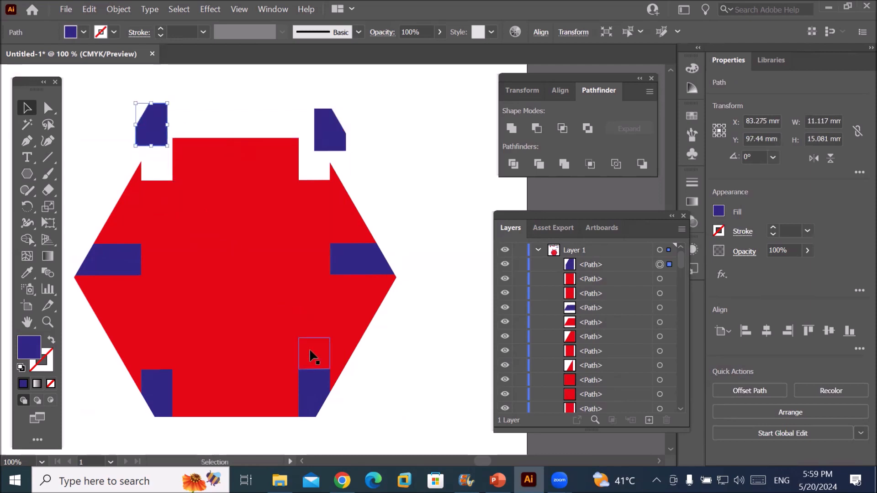
left_click_drag(313, 385, 314, 415)
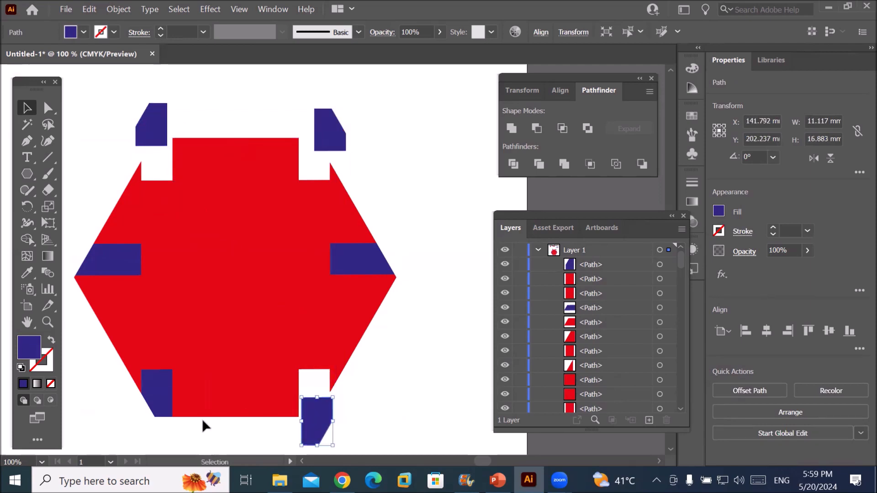
left_click_drag(151, 402, 146, 437)
left_click_drag(364, 256, 423, 255)
left_click_drag(102, 260, 66, 257)
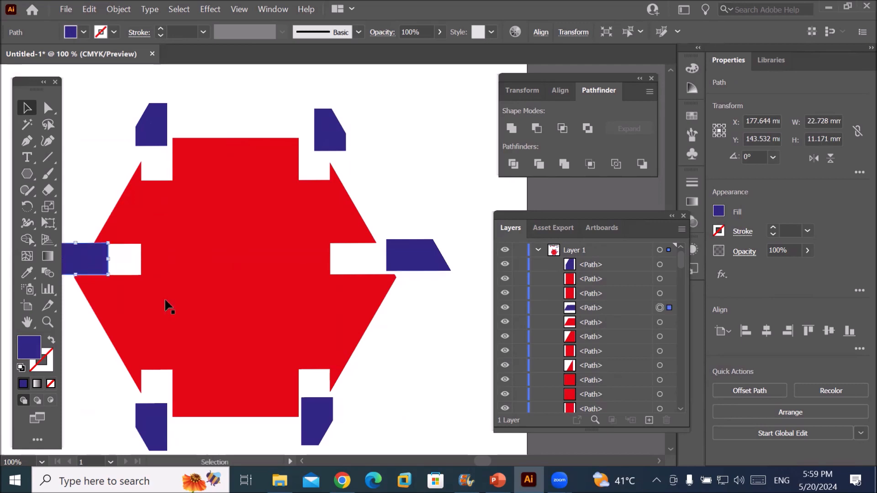
Switch to the PowerPoint presentation to view the Pathfinder Divide slide.
scroll(220, 300, "down", 2)
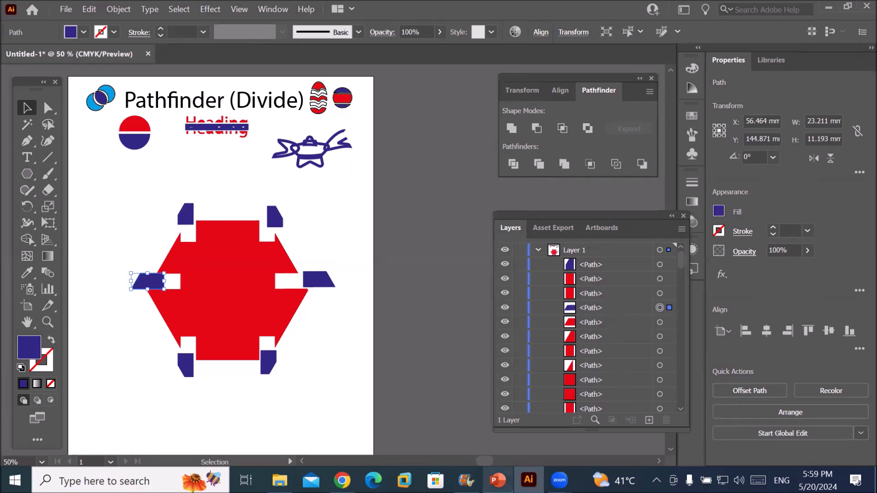
left_click(498, 480)
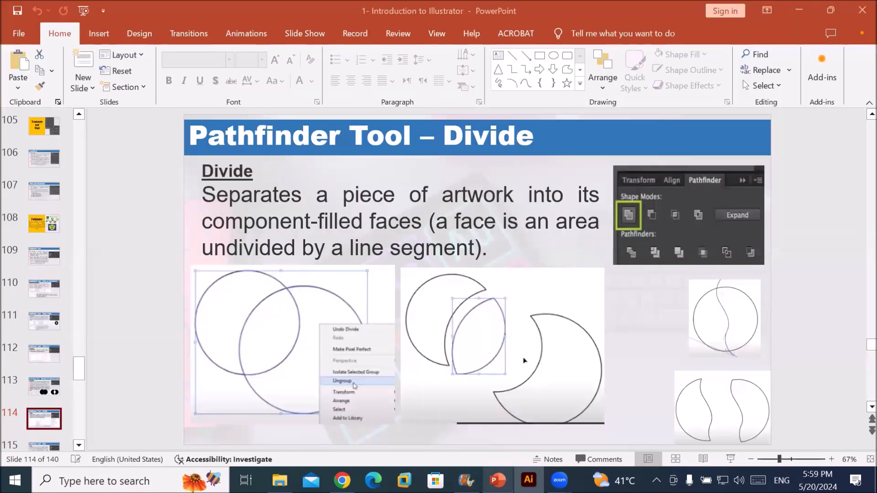
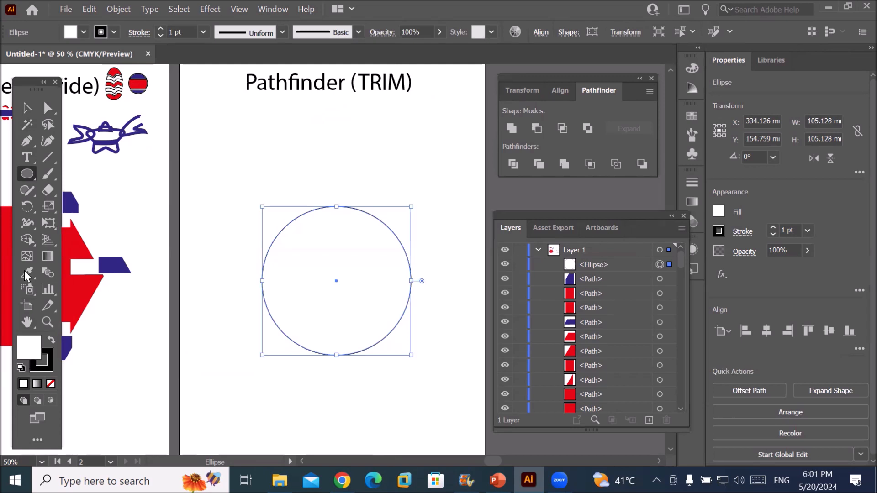
Draw a vertical rectangle about 11 mm wide and 61 mm high across the circle's upper edge, and shift it slightly right.
left_click(32, 174)
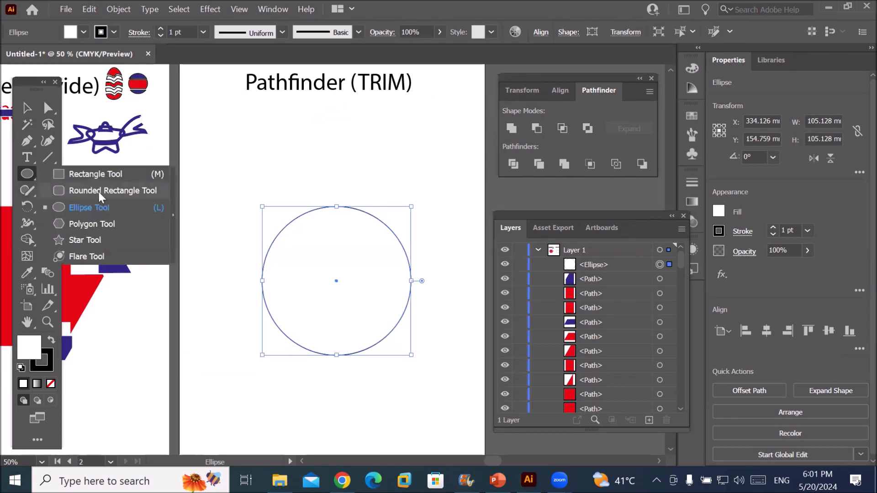
left_click(104, 174)
left_click_drag(326, 160, 342, 247)
left_click(24, 110)
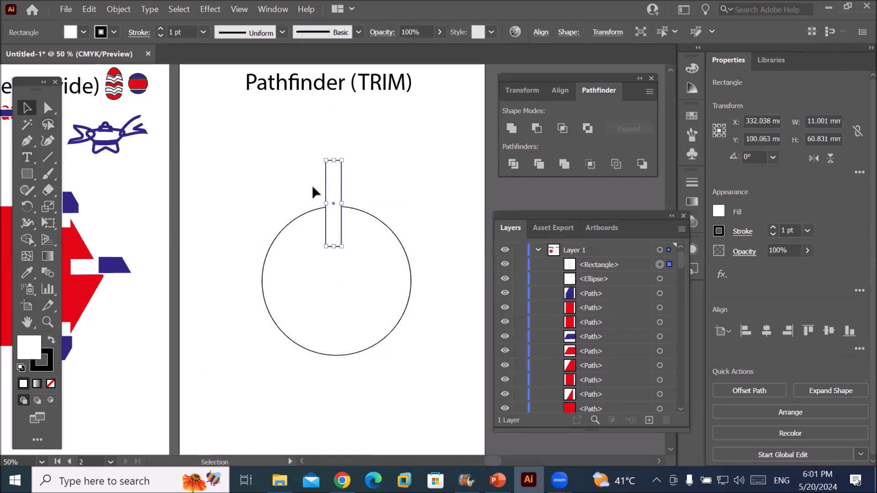
left_click_drag(325, 182, 332, 189)
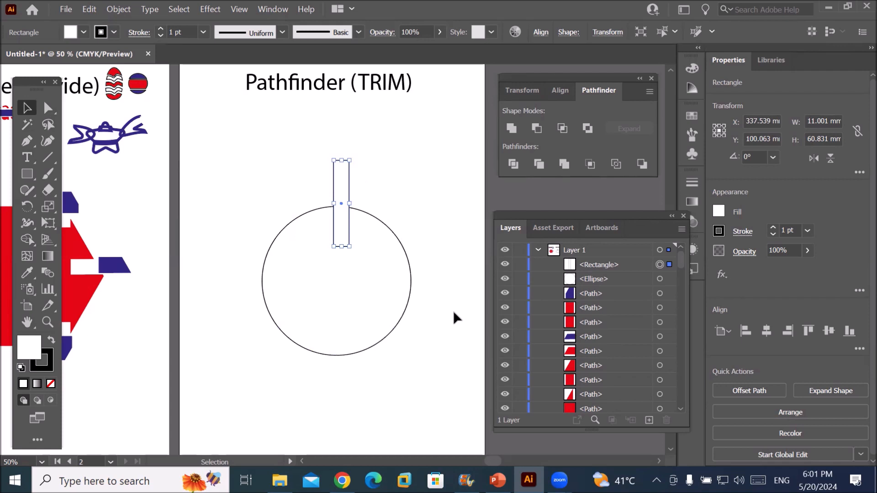
Copy the rectangle with a 45° rotation about the circle's center and repeat until eight rectangles surround the circle.
key("r")
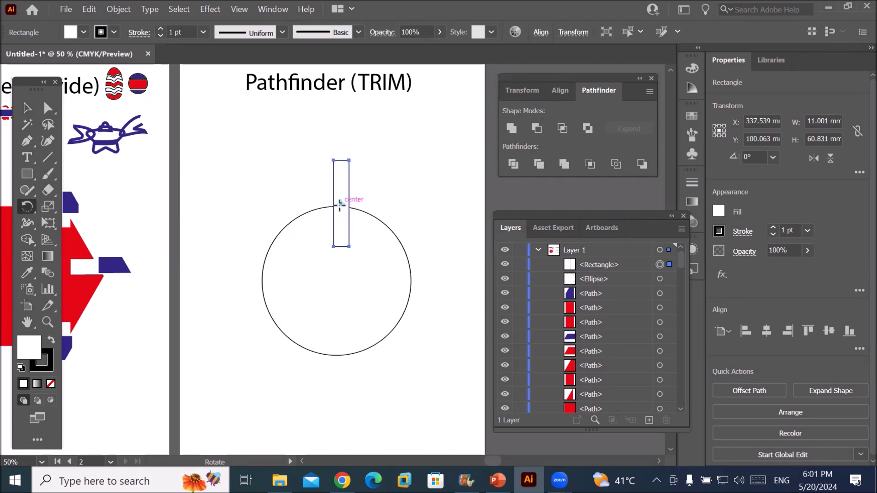
left_click(338, 275, "alt")
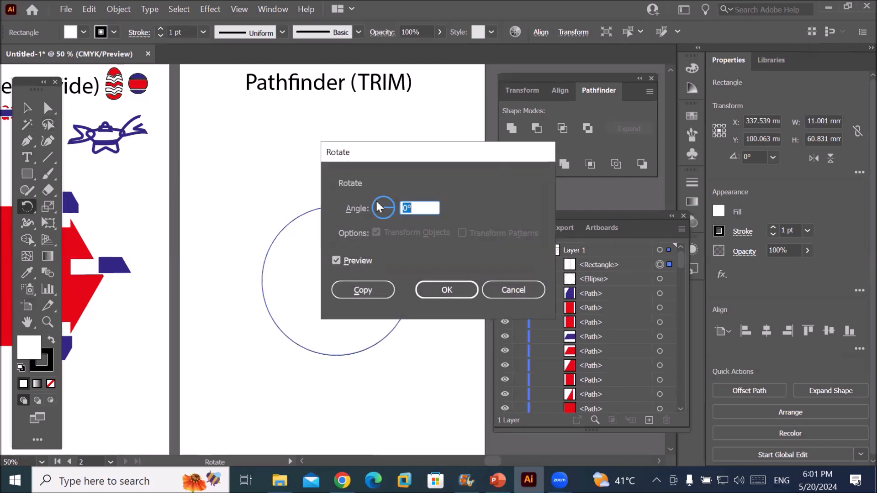
type("45")
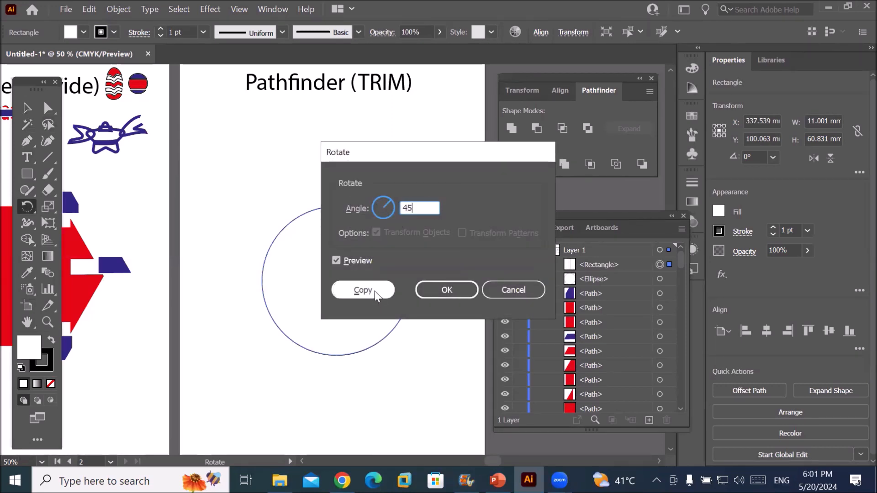
left_click(375, 290)
key("ctrl+d")
key("ctrl+d")
key("ctrl+d")
key("ctrl+d")
key("ctrl+d")
key("ctrl+d")
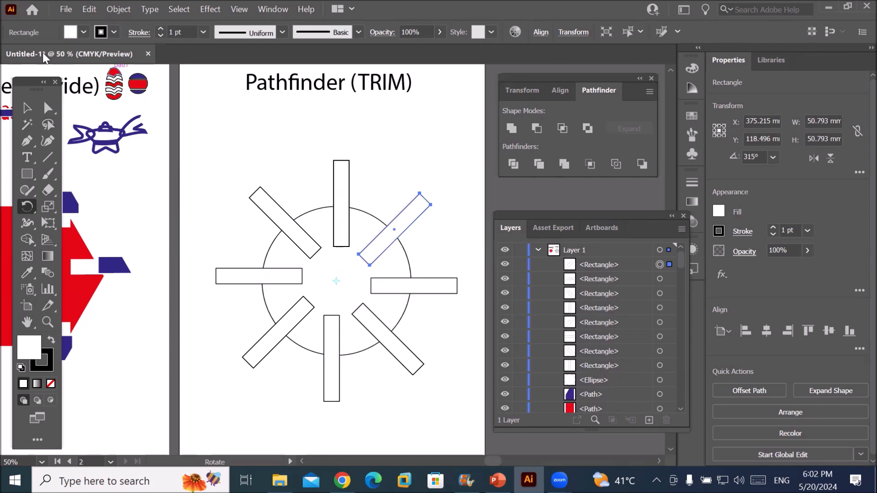
Select the two vertical rectangles above and below the circle's center and fill them light blue.
left_click(27, 108)
left_click(339, 161)
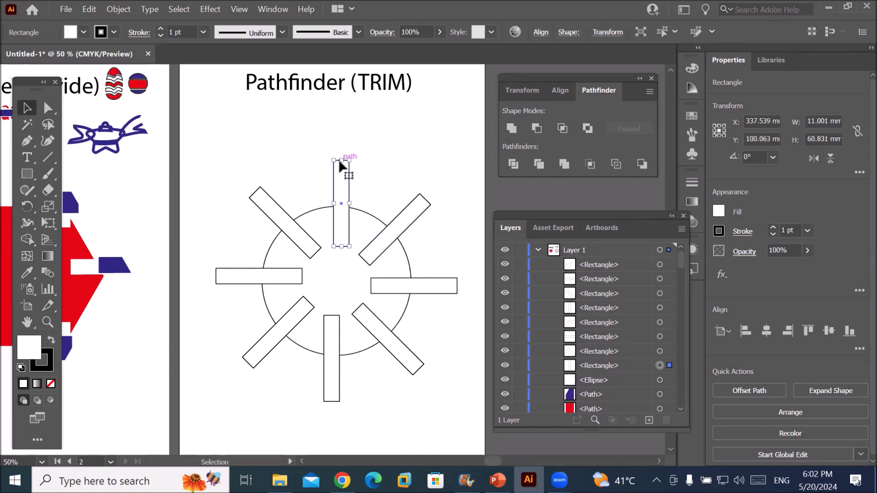
left_click(335, 395, "shift")
left_click(83, 32)
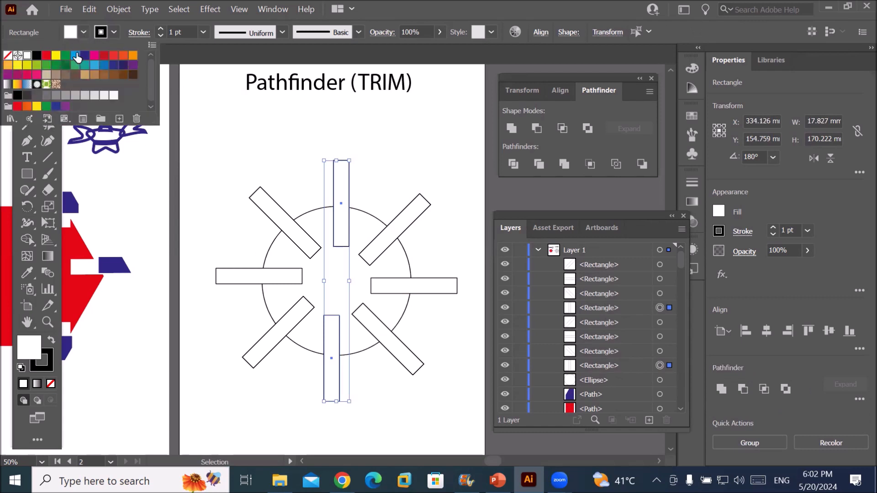
left_click(75, 55)
Select the upper-left and lower-right diagonal rectangles and fill them dark blue.
left_click(275, 228)
left_click(273, 220)
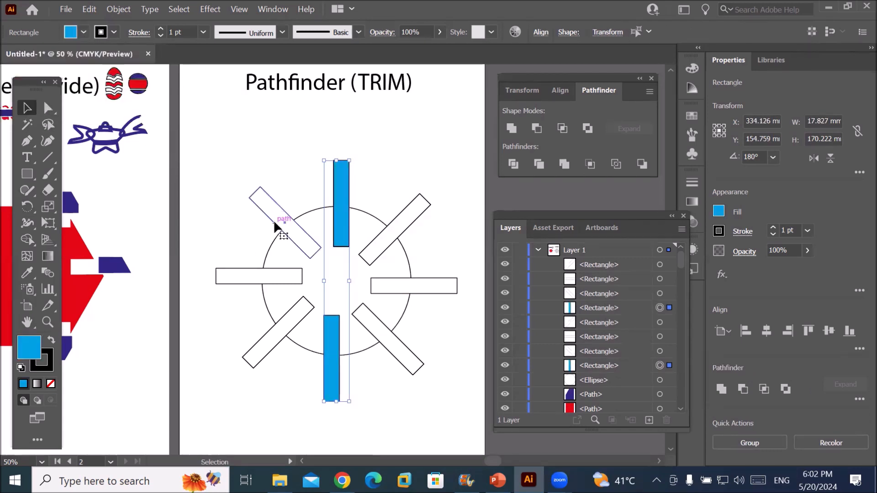
left_click(386, 343, "shift")
left_click(83, 32)
left_click(86, 55)
Select the upper-right and lower-left diagonal rectangles and fill them magenta.
left_click(421, 203)
left_click(288, 327, "shift")
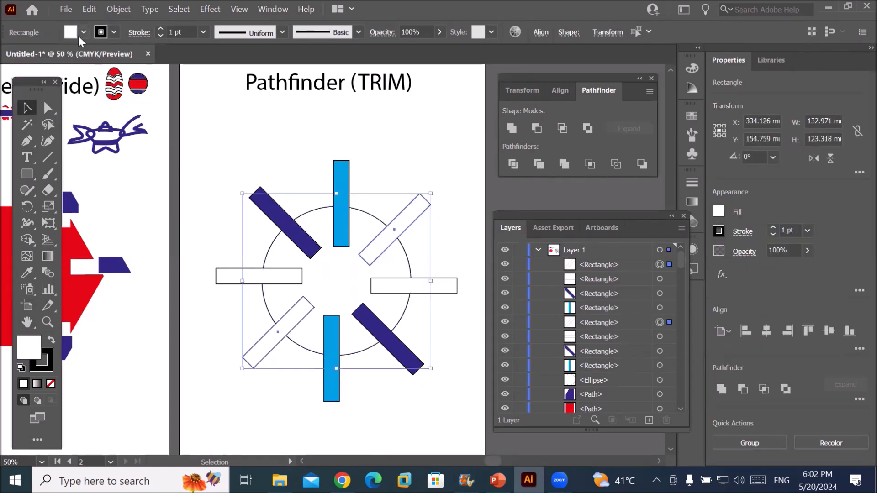
left_click(83, 32)
left_click(96, 55)
Select the two horizontal rectangles on either side of the circle and fill them yellow.
left_click(388, 278)
left_click(232, 269, "shift")
left_click(83, 32)
left_click(56, 55)
Fill the circle behind the eight rectangles with orange.
left_click(402, 247)
left_click(82, 31)
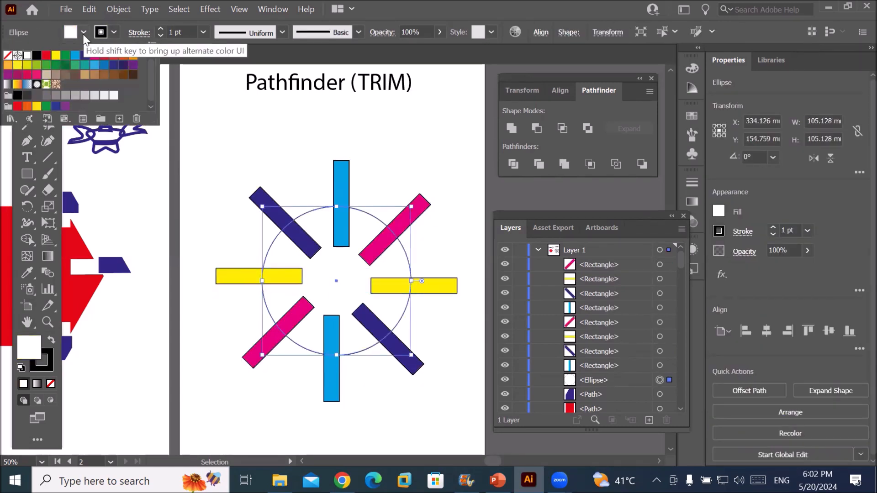
left_click(125, 55)
left_click(420, 407)
scroll(429, 395, "down", 1)
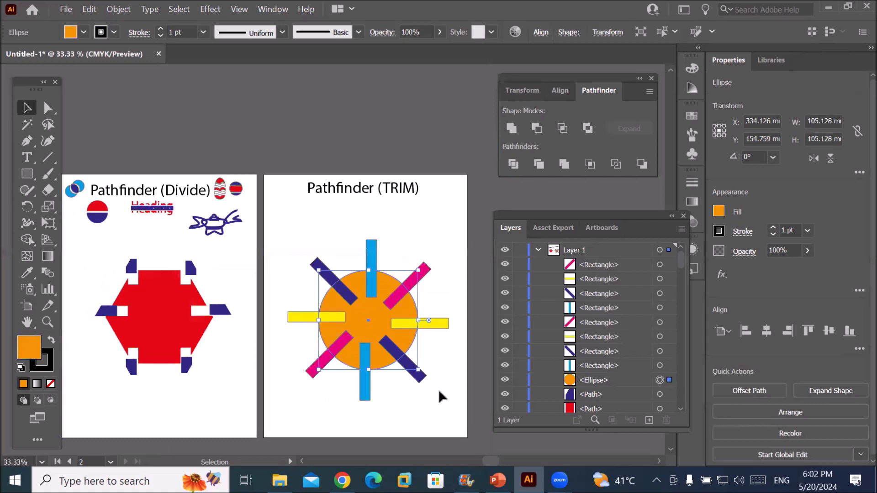
scroll(445, 390, "up", 1)
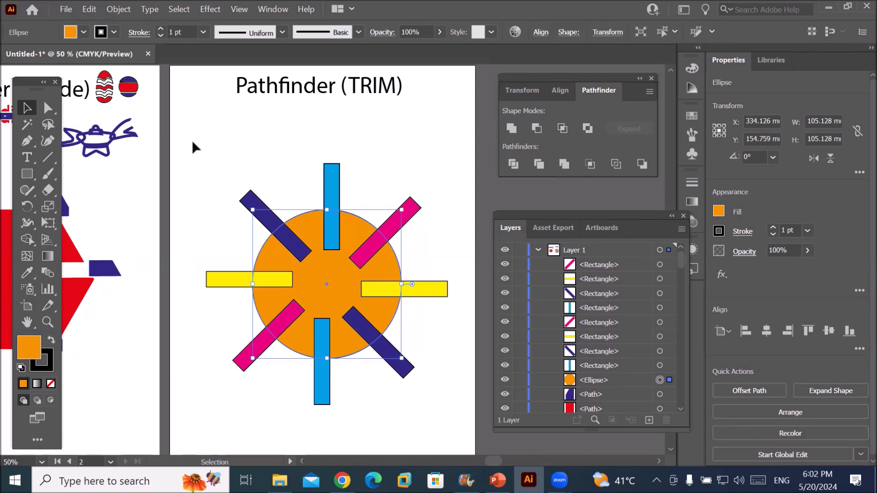
Select the orange circle with all eight rectangles and apply Pathfinder Trim.
left_click_drag(193, 142, 457, 406)
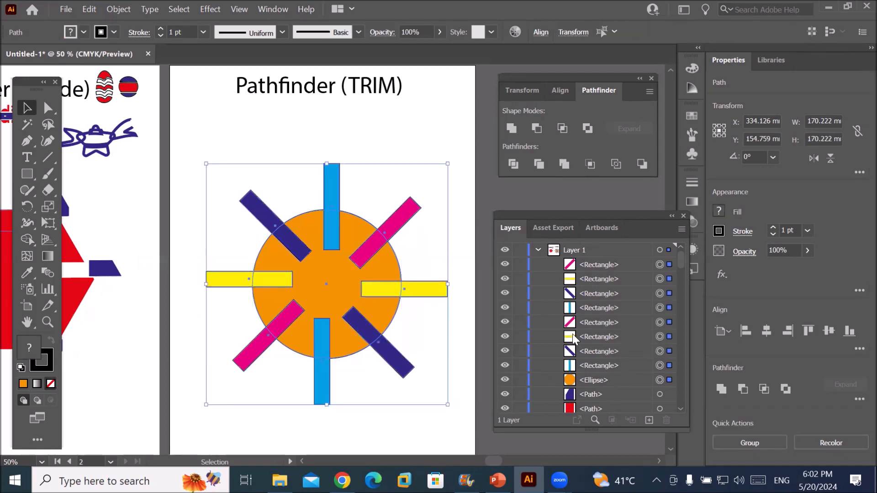
left_click(538, 163)
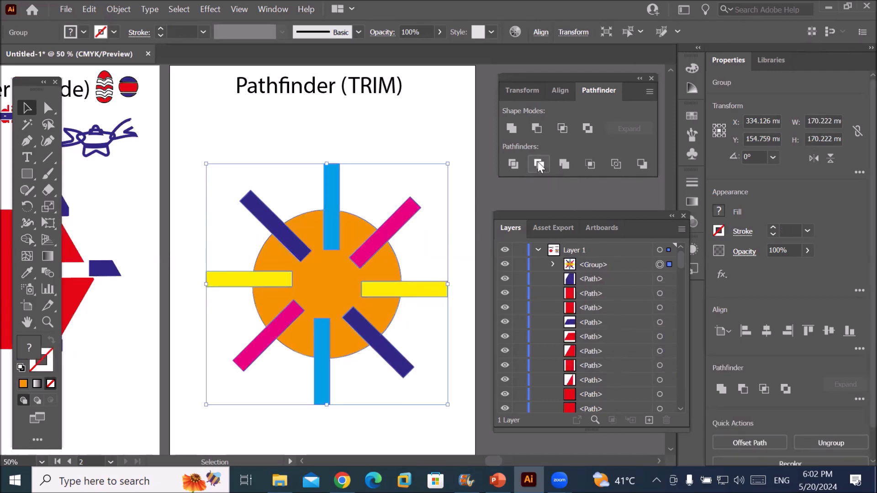
left_click(229, 136)
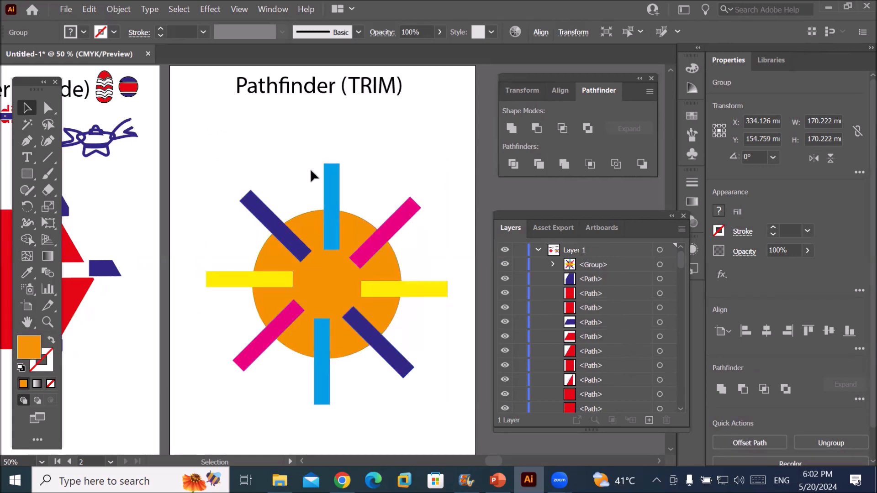
Move the trimmed artwork up slightly closer to the title and ungroup it.
left_click_drag(330, 174, 330, 149)
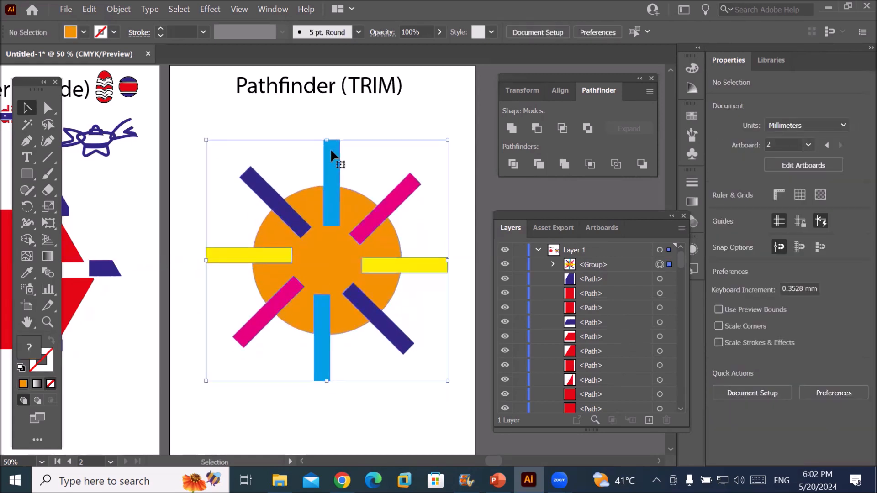
right_click(330, 150)
left_click(382, 255)
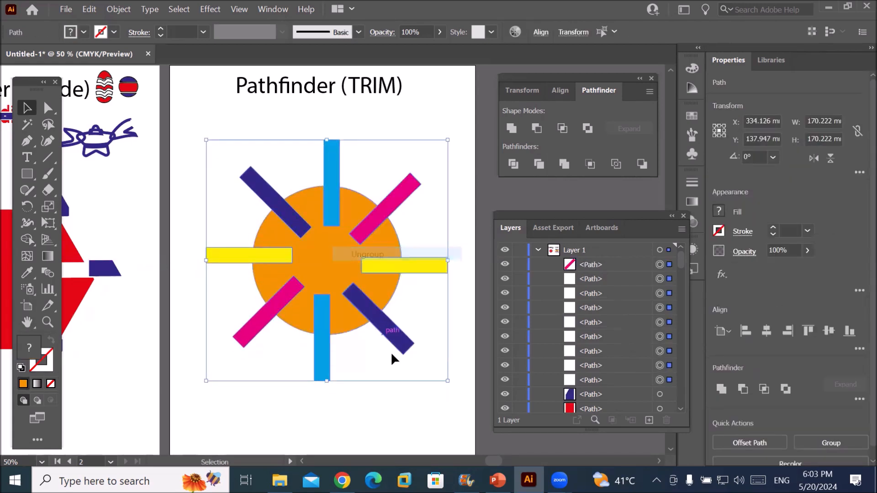
left_click(396, 404)
Move each of the eight rectangles outward, clear of the orange circle, to expose the trimmed slots.
left_click_drag(326, 371, 325, 440)
left_click_drag(329, 164, 328, 121)
left_click_drag(249, 255, 208, 256)
left_click_drag(402, 265, 445, 264)
left_click_drag(379, 320, 411, 350)
left_click_drag(293, 219, 251, 172)
left_click_drag(277, 305, 240, 349)
left_click_drag(389, 213, 432, 170)
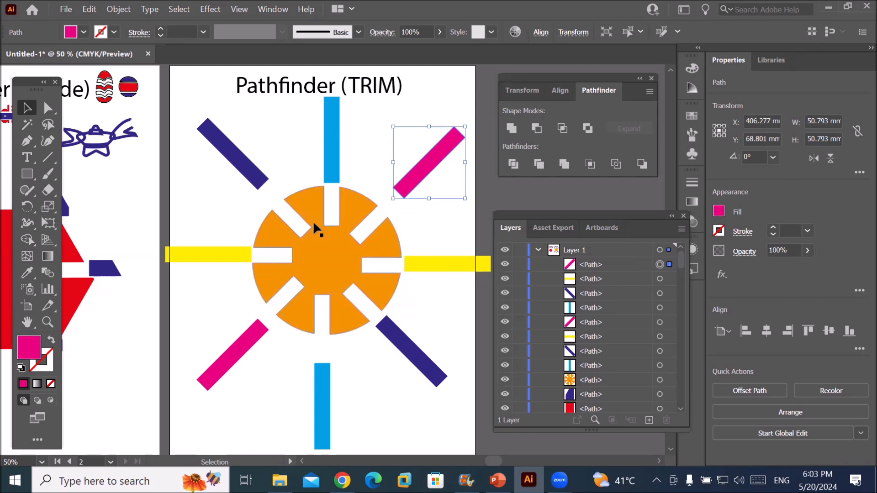
Undo the outward moves of all eight rectangles.
key("ctrl+z")
key("ctrl+z")
key("ctrl+z")
key("ctrl+z")
key("ctrl+z")
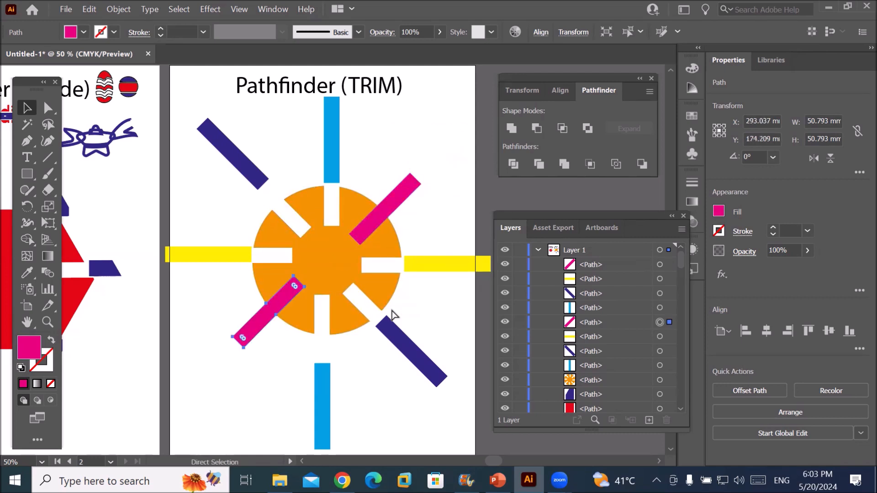
key("ctrl+z")
key("ctrl+z")
key("ctrl+z")
key("ctrl+z")
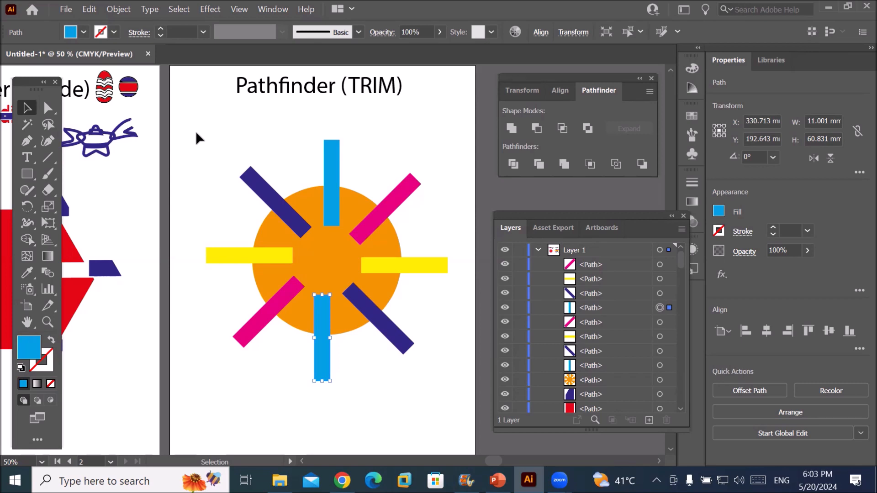
Scale the whole trimmed sun artwork down proportionally and place it beside the end of the Pathfinder (TRIM) title.
left_click_drag(188, 130, 460, 413)
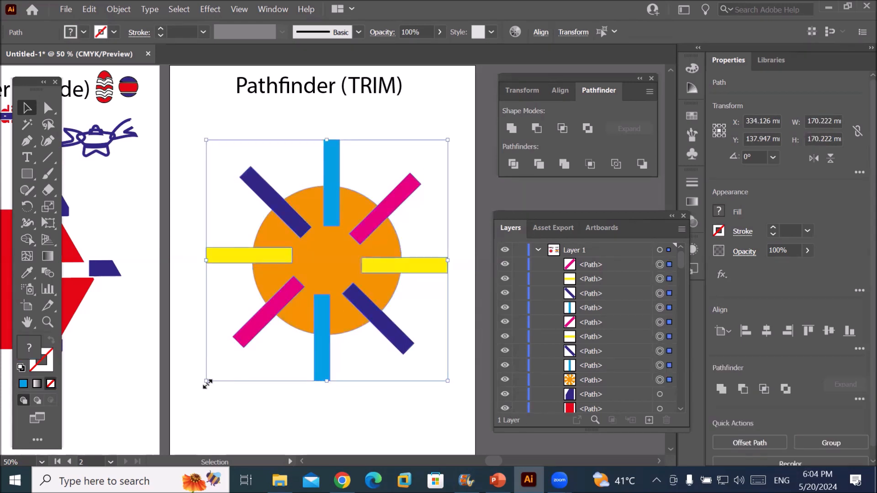
left_click_drag(207, 381, 379, 242)
left_click_drag(407, 174, 430, 100)
left_click(191, 276)
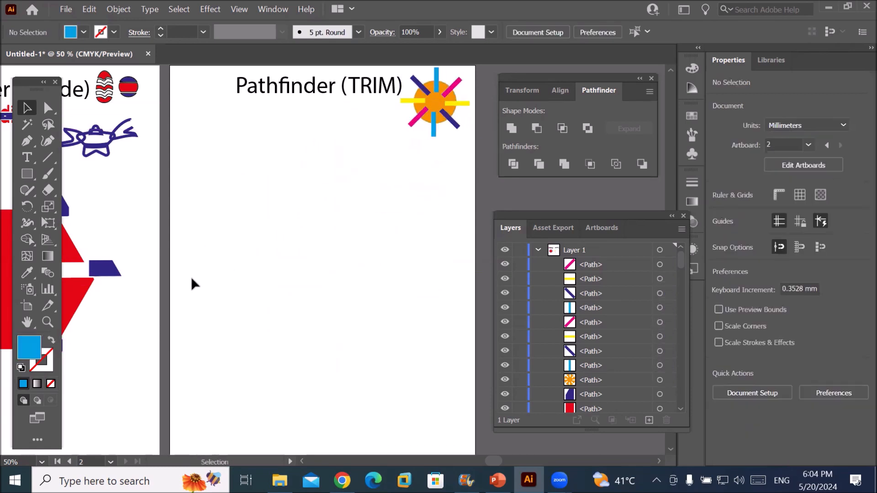
Draw a tall ellipse about 39 by 86 mm in the middle of the TRIM artboard and fill it red.
left_click(25, 177)
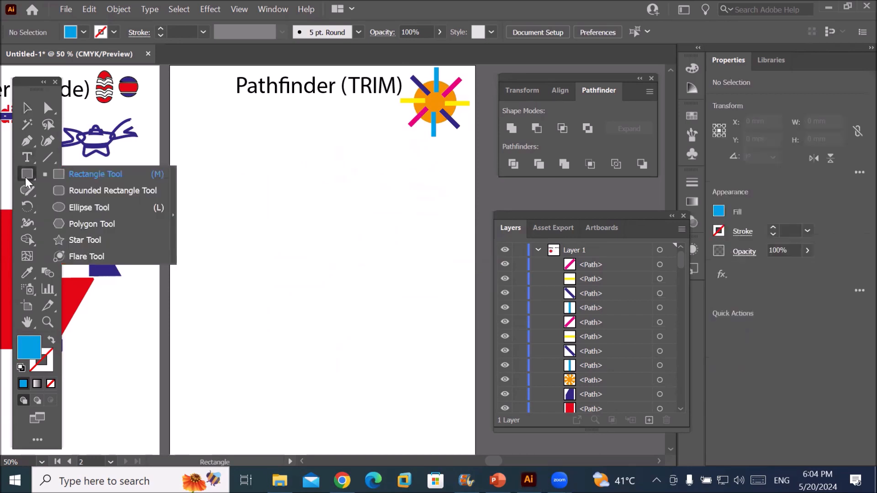
left_click(75, 208)
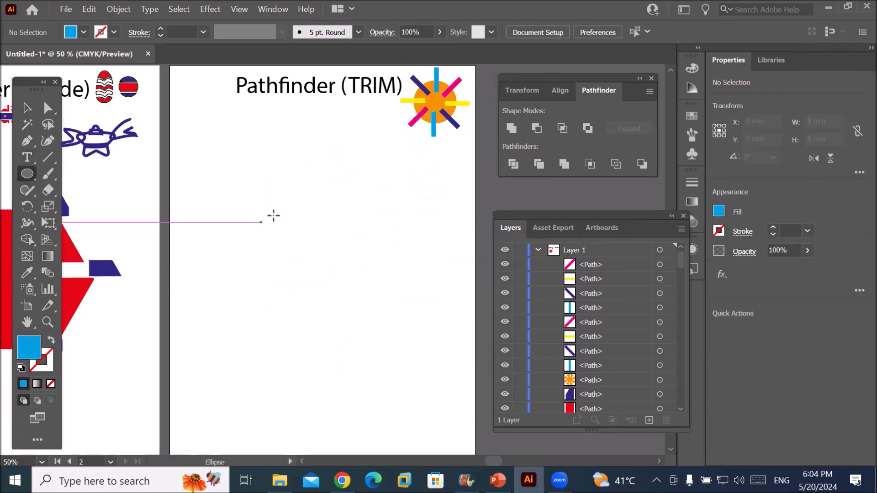
left_click_drag(274, 215, 330, 337)
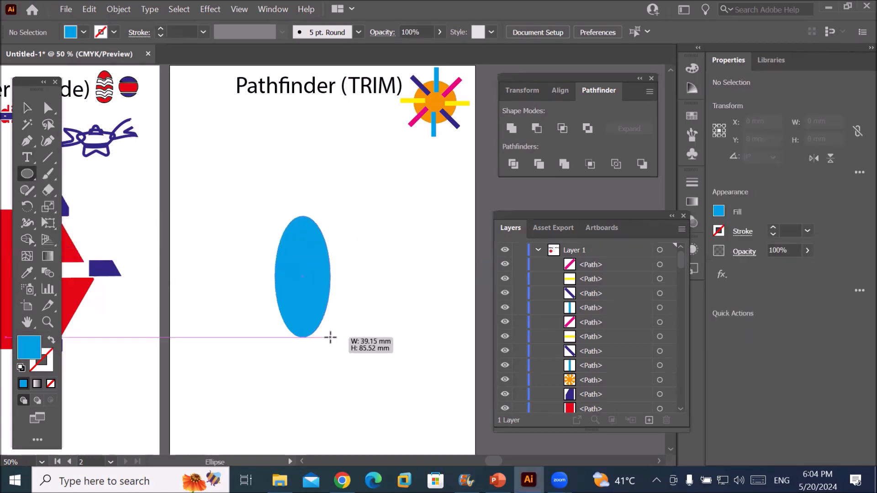
left_click_drag(330, 337, 330, 337)
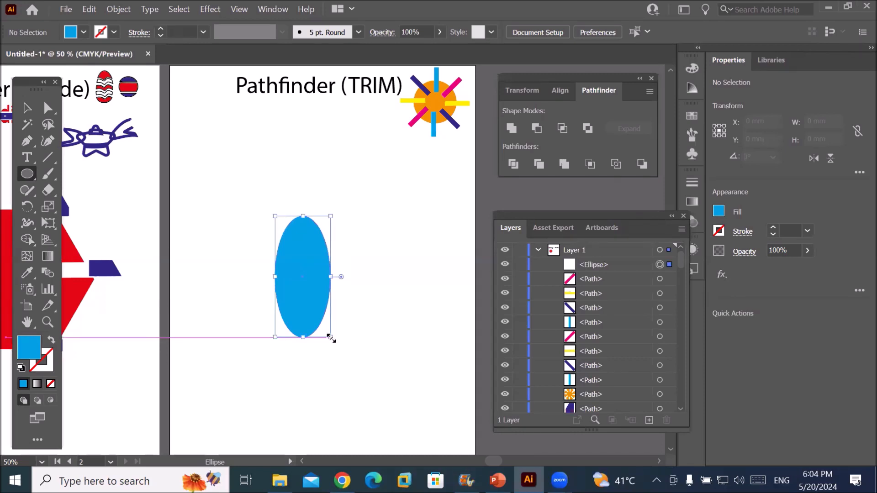
left_click(83, 31)
left_click(47, 55)
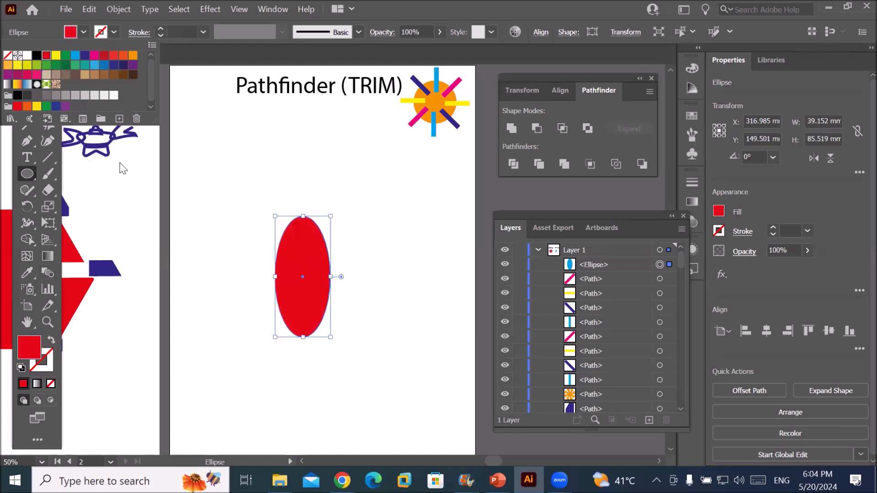
Move the red ellipse up and slightly to the right on the TRIM artboard.
left_click(26, 172)
left_click(27, 108)
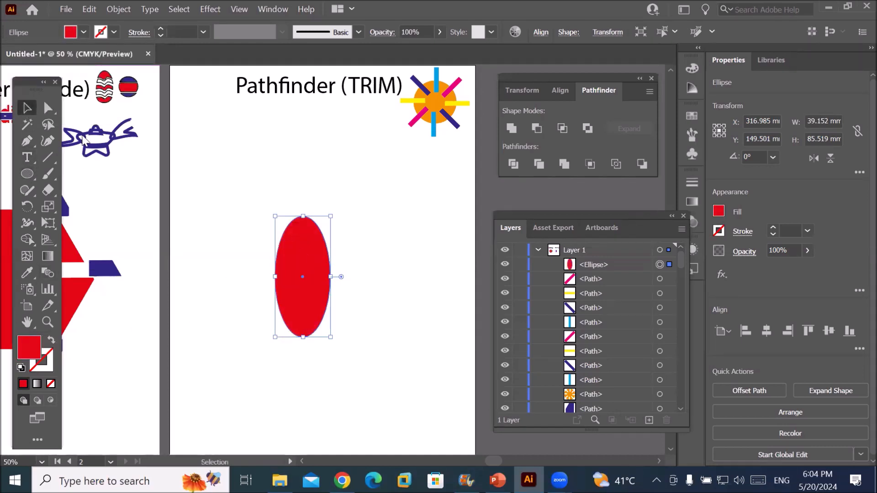
left_click_drag(313, 288, 328, 237)
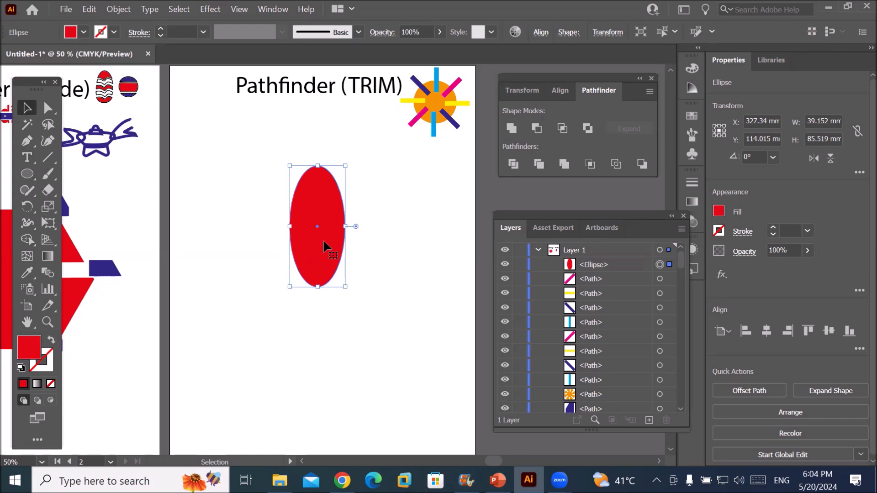
Rotate a copy of the red ellipse 45° about its center and repeat the transformation twice to form an eight-petal flower.
key("r")
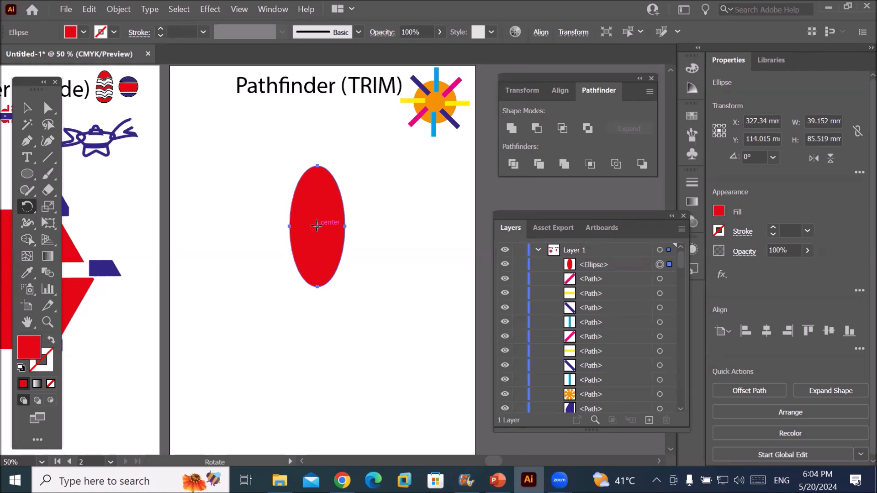
left_click(316, 226, "alt")
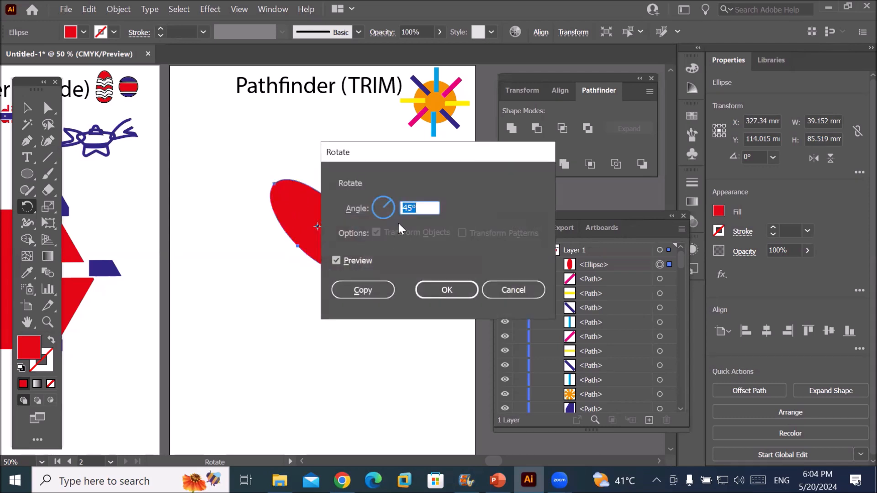
left_click(366, 290)
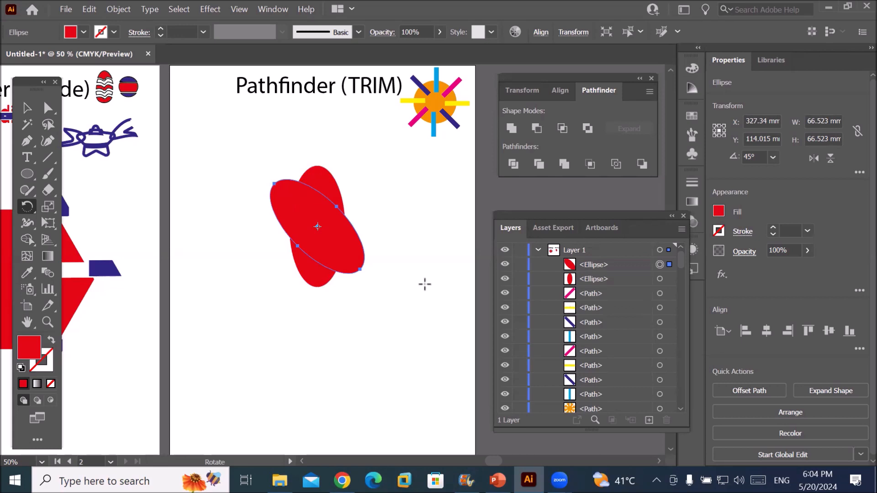
key("ctrl+d")
key("ctrl+d")
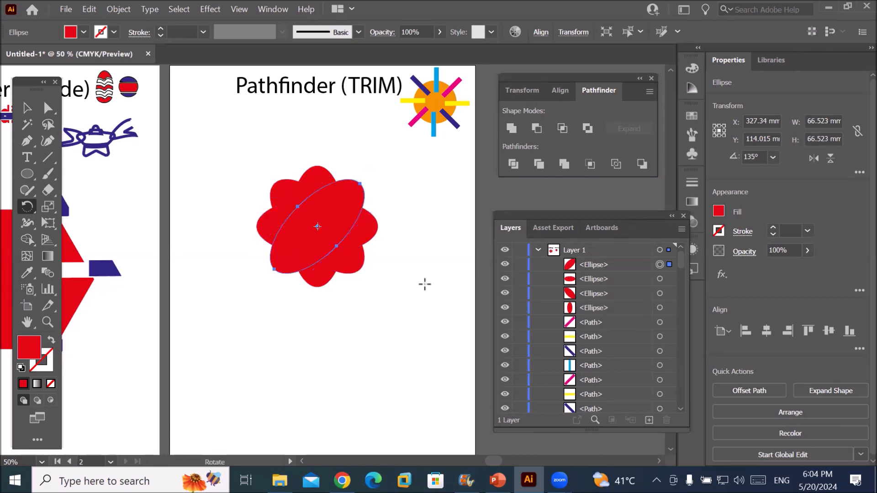
key("v")
left_click(322, 357)
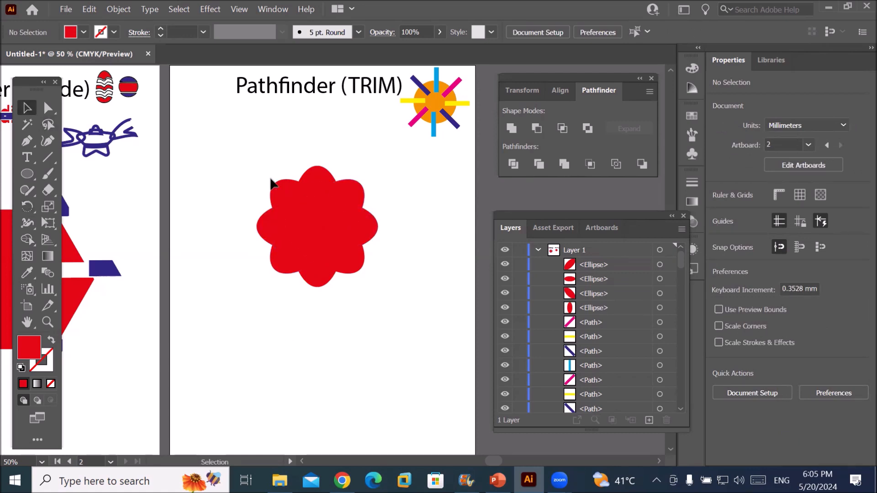
Fill the diagonal ellipse running from upper left to lower right with dark blue.
left_click(288, 196)
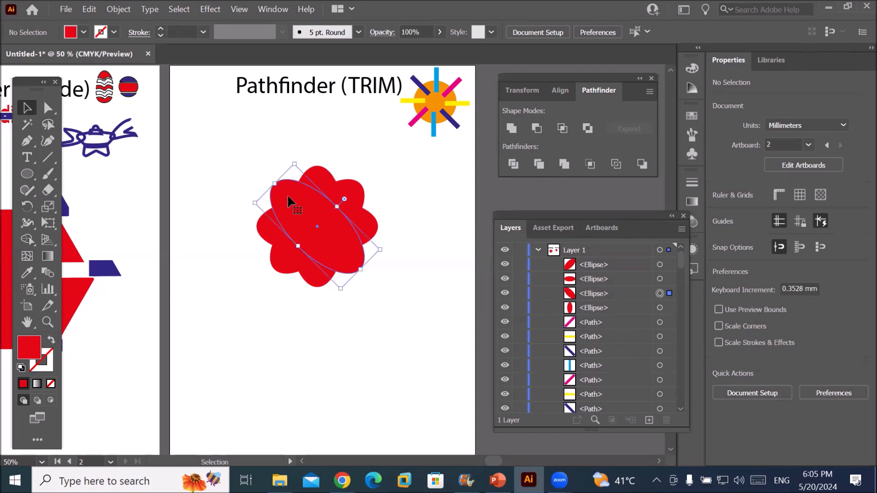
left_click(83, 32)
left_click(85, 56)
Fill the horizontal ellipse of the flower with light blue.
left_click(261, 241)
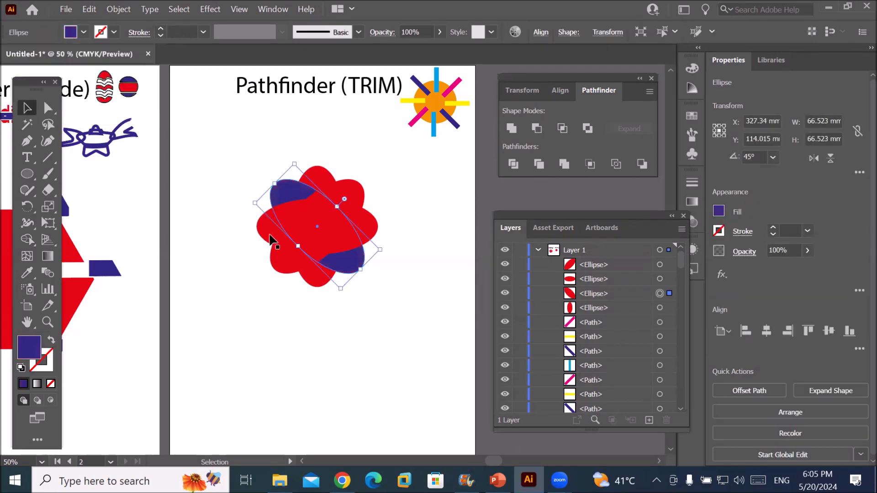
left_click(265, 237)
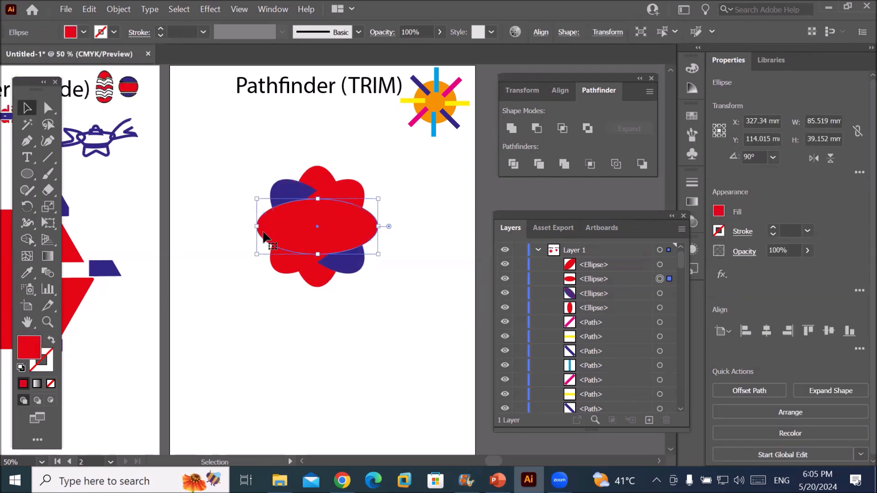
left_click(84, 31)
left_click(75, 56)
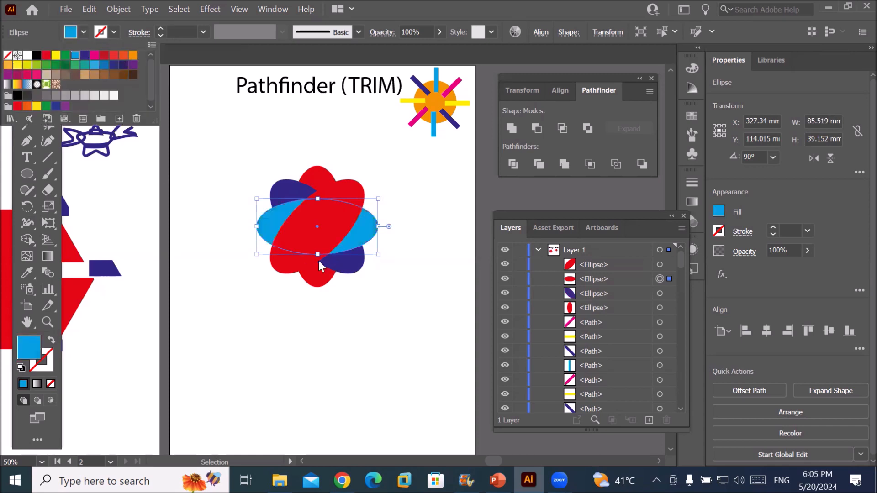
Isolate the frontmost diagonal ellipse running from lower left to upper right and fill it orange.
left_click(297, 267)
double_click(297, 267)
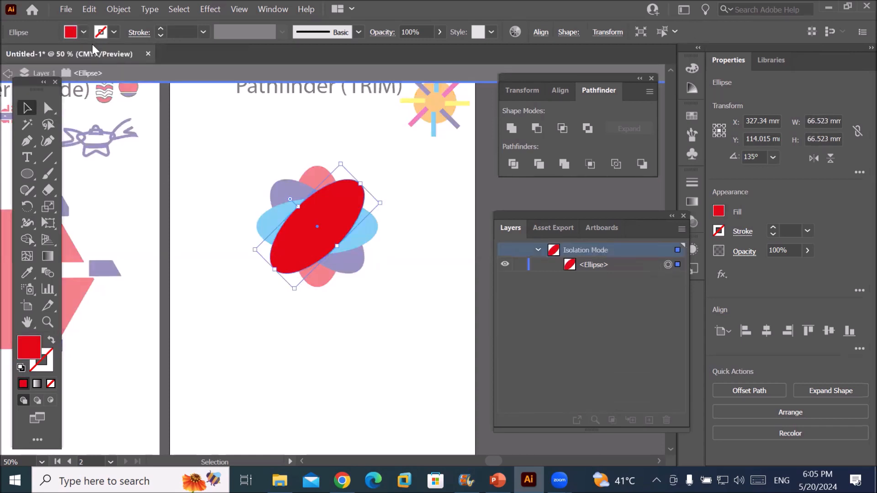
left_click(84, 31)
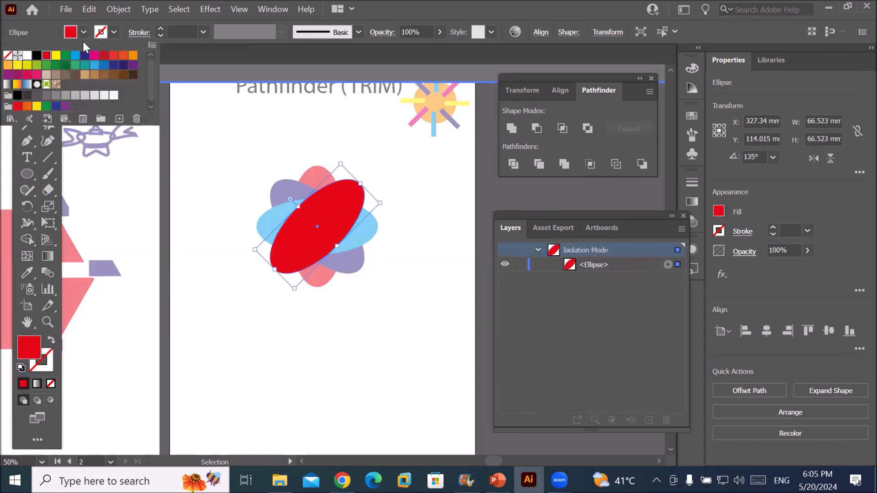
left_click(133, 55)
left_click(313, 355)
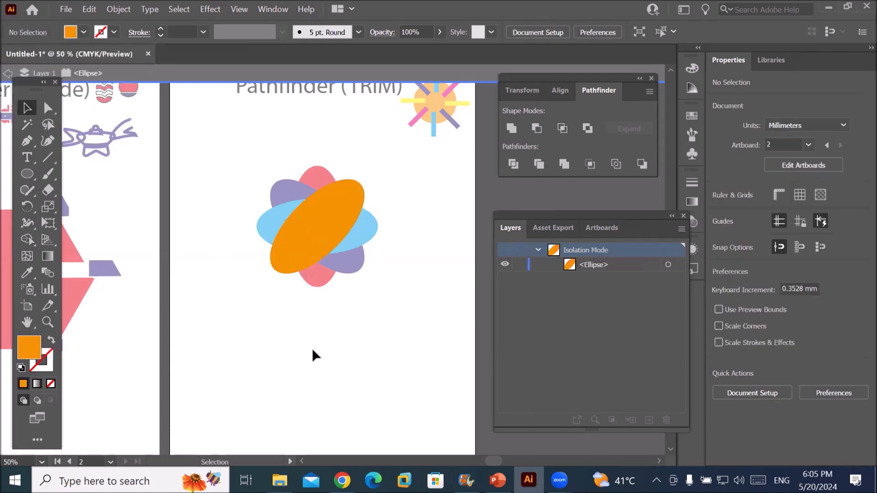
Exit isolation mode, select all four flower ellipses and apply Pathfinder Trim.
left_click_drag(228, 148, 416, 297)
left_click(379, 320)
double_click(274, 336)
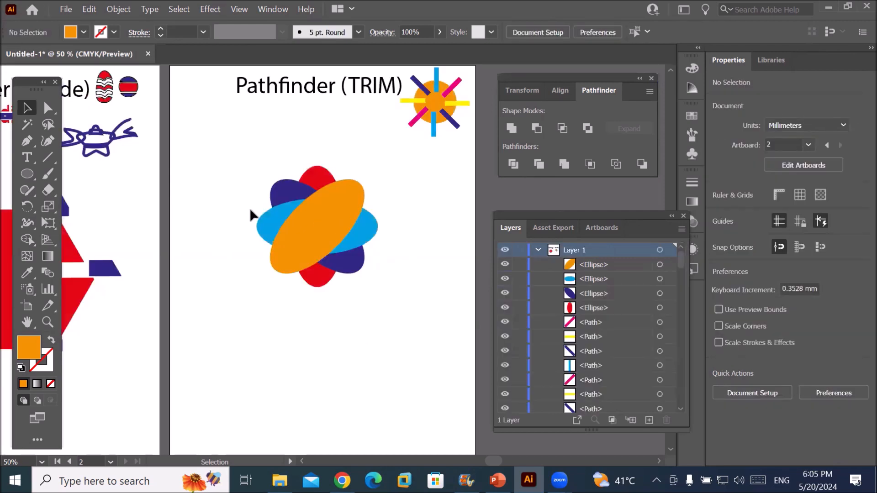
left_click_drag(234, 172, 419, 314)
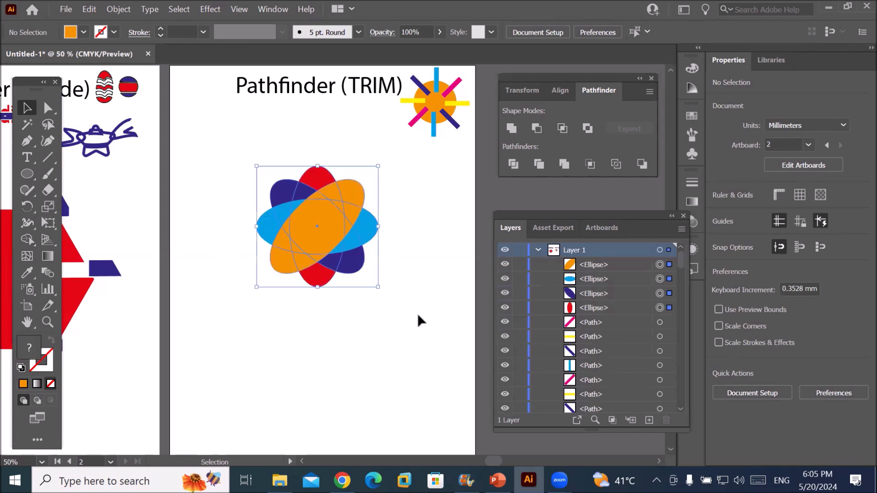
left_click(540, 164)
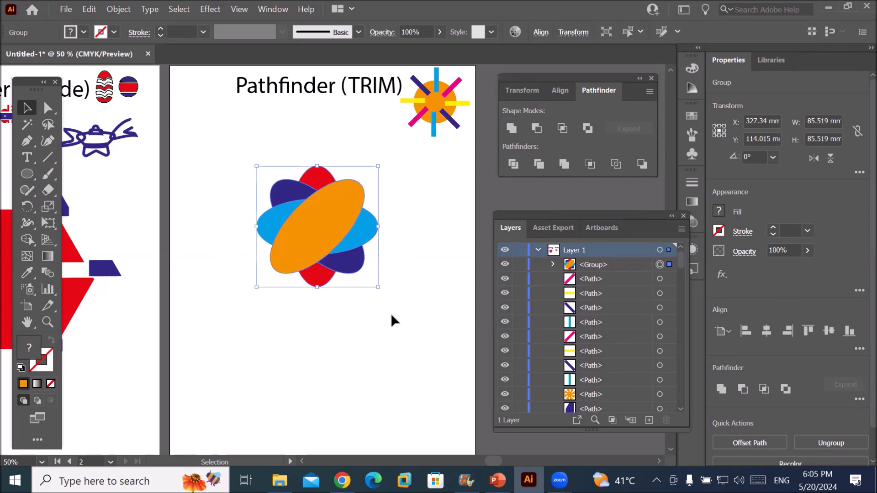
Move the trimmed flower slightly lower on the artboard, ungroup it and pull the orange ellipse out below it.
scroll(353, 198, "up", 1)
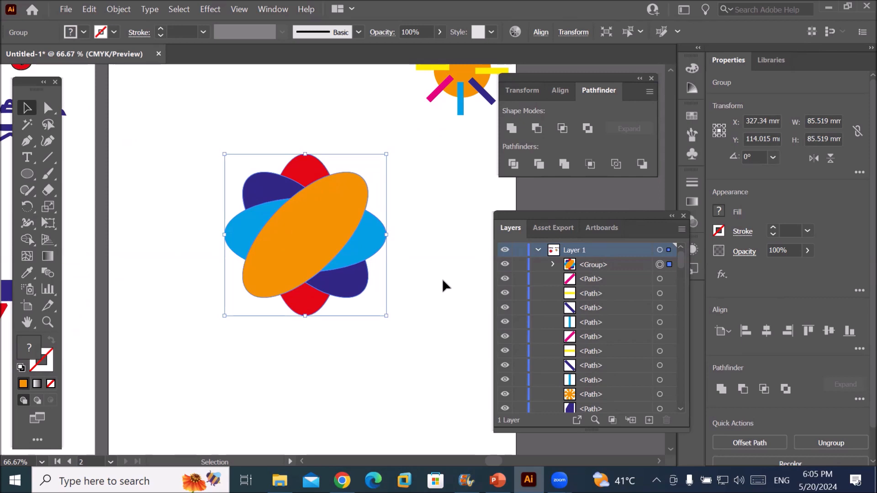
scroll(435, 268, "down", 1)
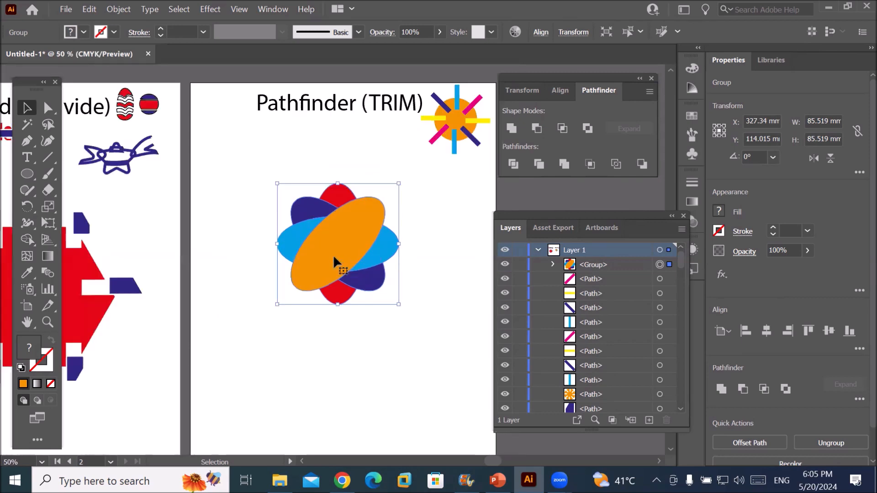
left_click_drag(333, 254, 319, 270)
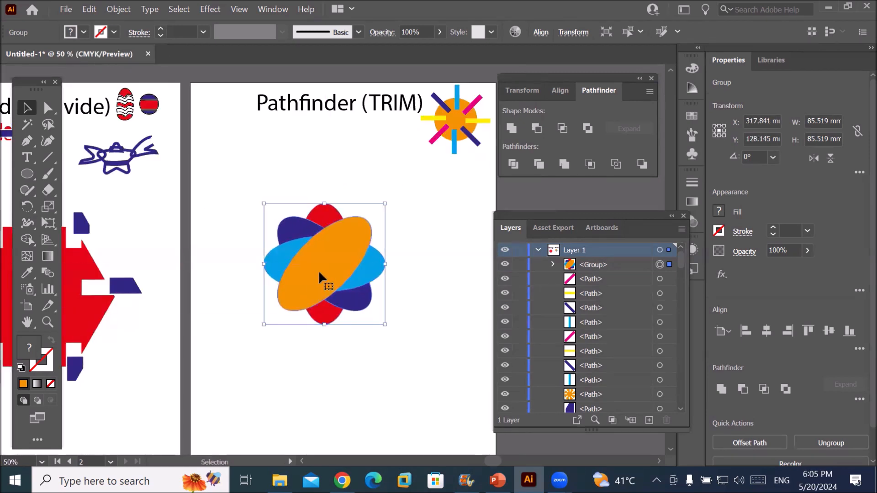
right_click(319, 270)
left_click(407, 162)
left_click(338, 357)
left_click_drag(325, 276, 243, 385)
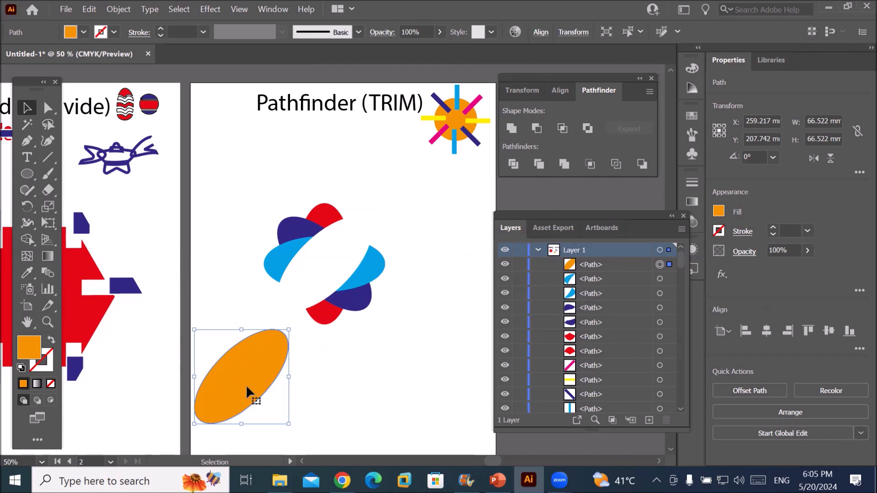
Spread the two light blue petals, the upper red petal and the lower dark blue petal slightly outward from the flower.
left_click_drag(281, 275, 275, 282)
left_click_drag(323, 223, 334, 216)
left_click_drag(376, 270, 388, 256)
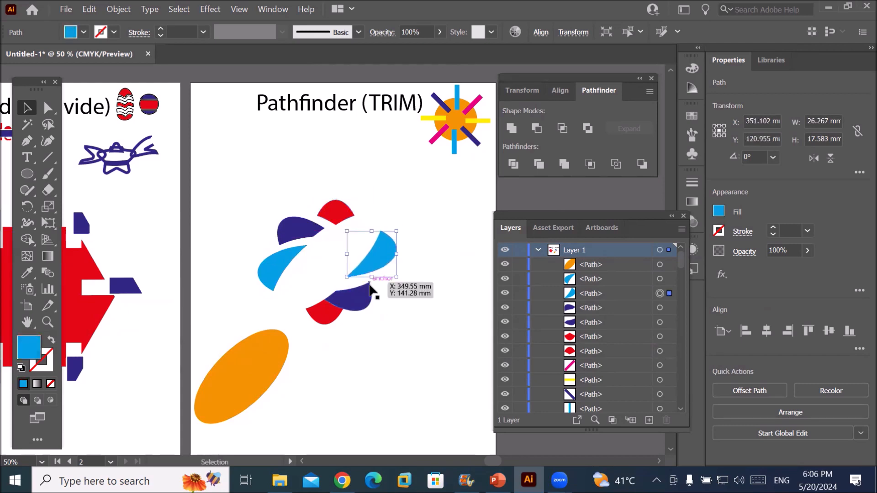
left_click_drag(368, 303, 373, 299)
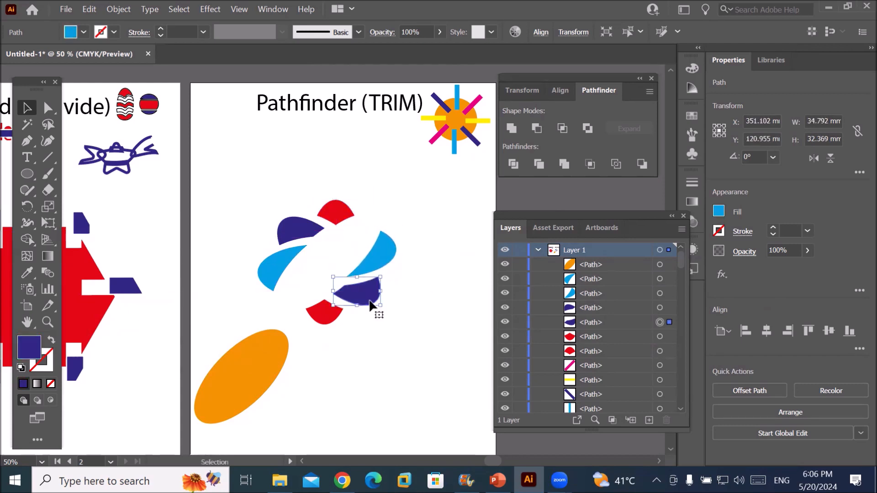
left_click(385, 349)
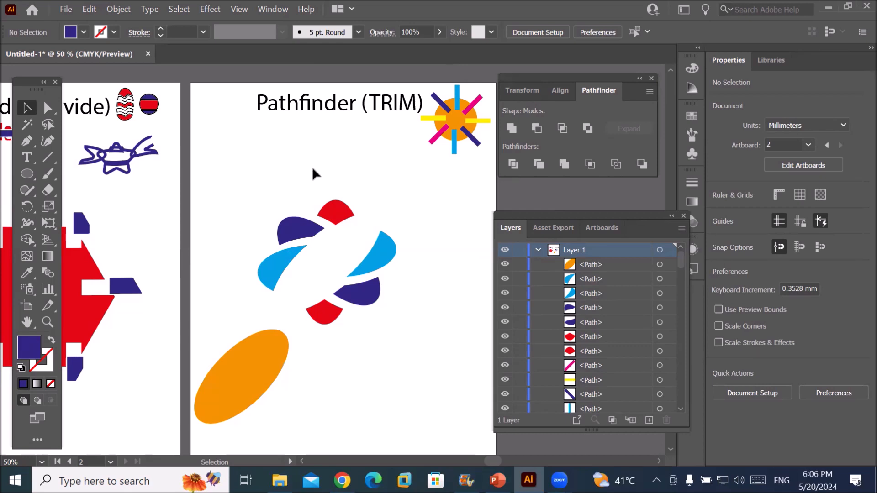
Move the orange ellipse to the right below the flower and add the text "Trainings" beside it.
left_click_drag(270, 354, 422, 379)
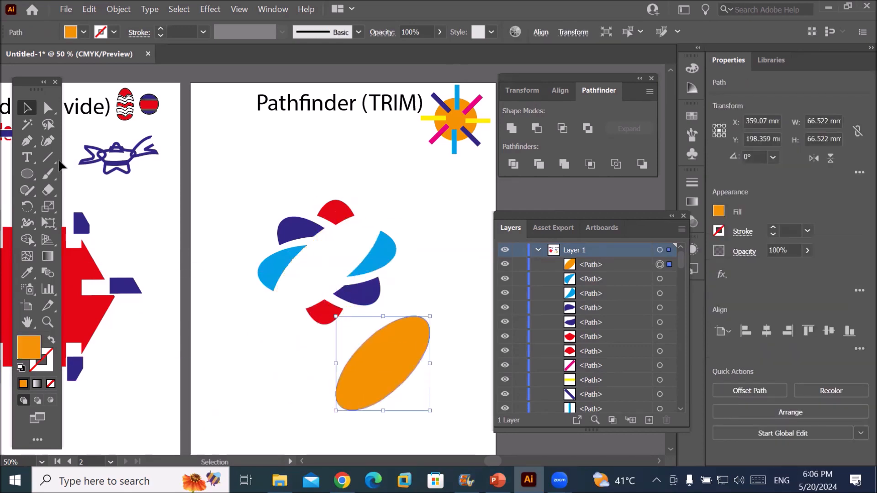
left_click(27, 156)
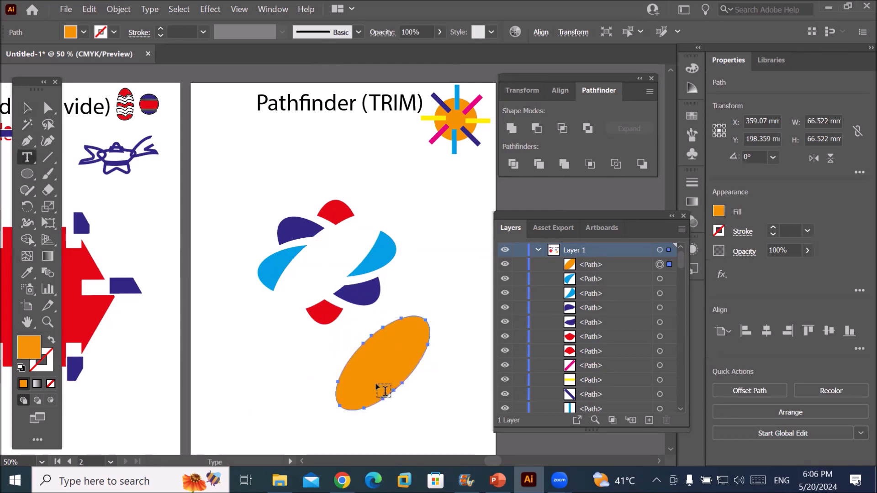
left_click(269, 373)
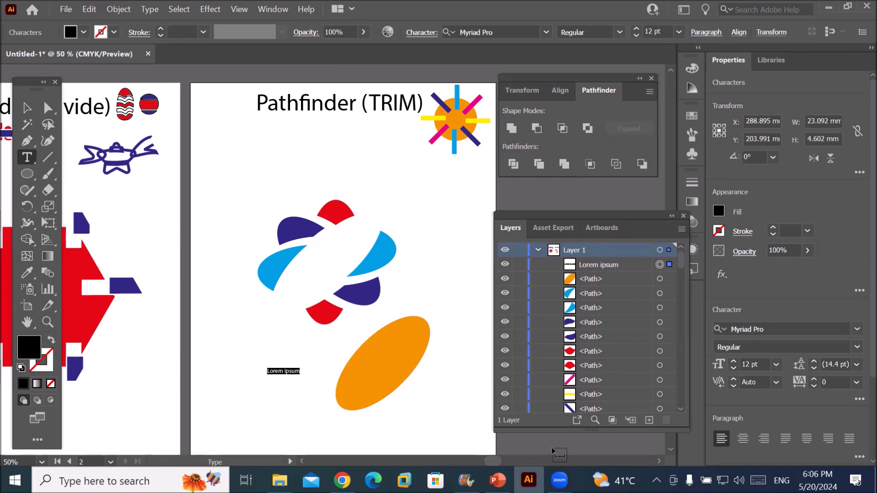
type("Train")
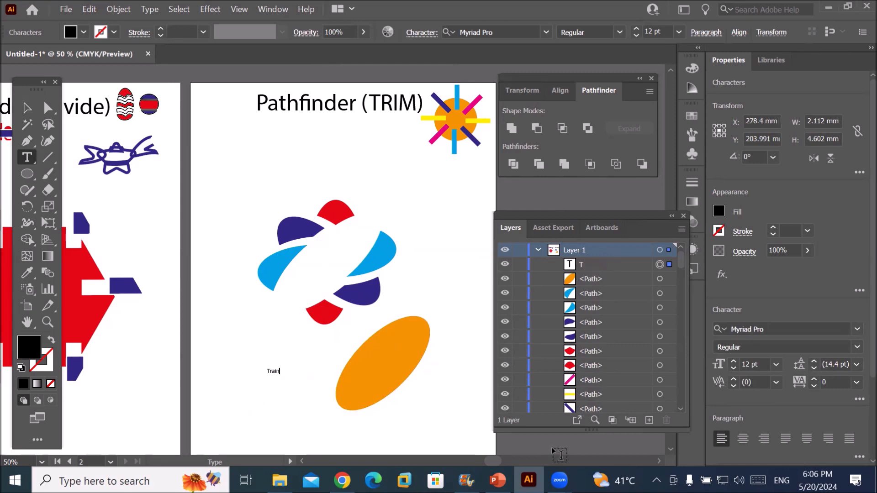
type("ings")
left_click(26, 108)
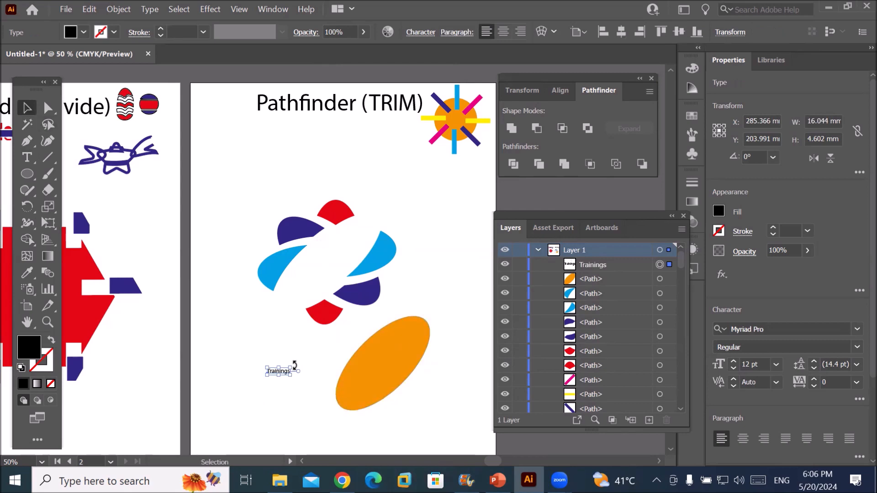
Enlarge the "Trainings" text to about 53 pt, rotate it about 50° and place it along the orange ellipse.
left_click_drag(291, 366, 368, 346)
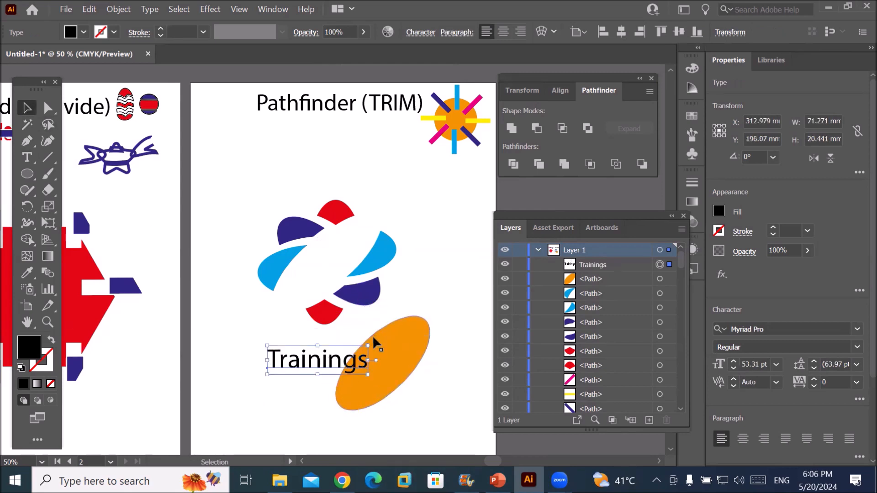
left_click_drag(371, 340, 344, 287)
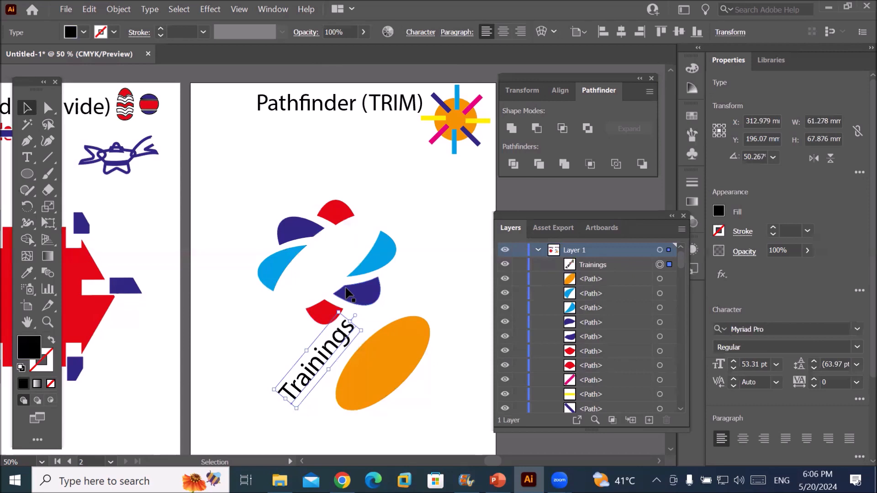
left_click_drag(335, 354, 398, 354)
Convert the "Trainings" text on the orange ellipse to outlines and deselect it.
right_click(399, 354)
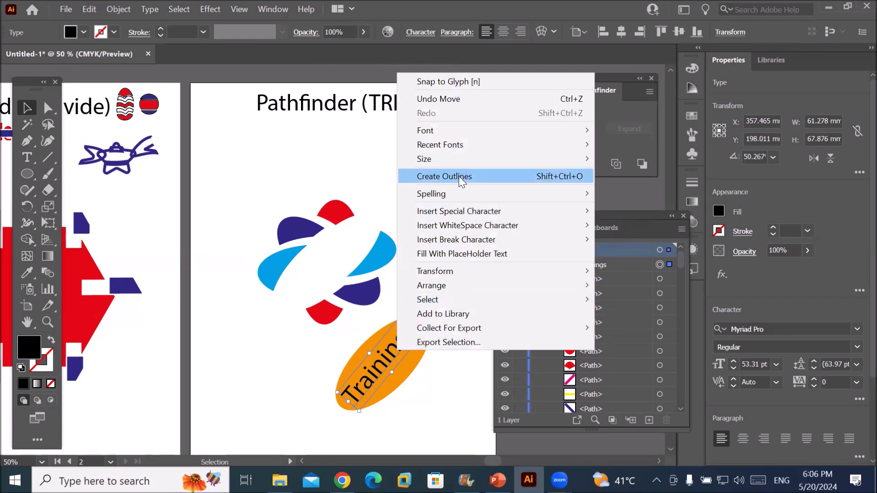
left_click(459, 176)
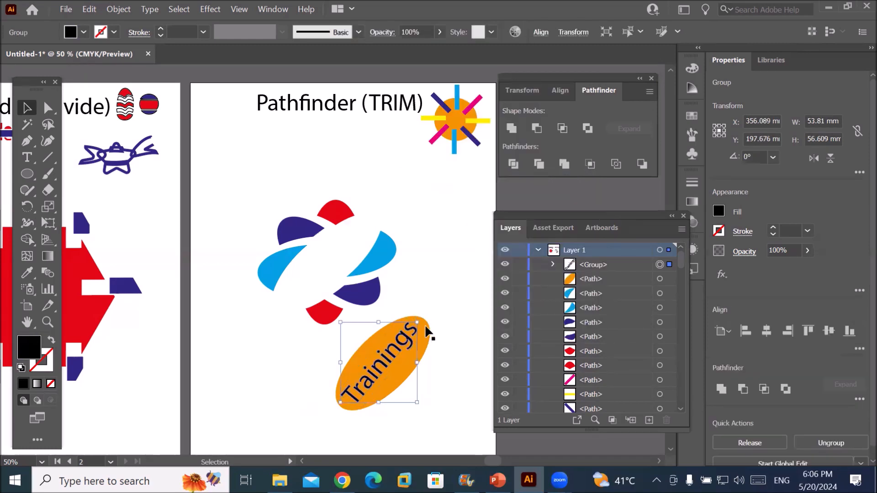
left_click(323, 335)
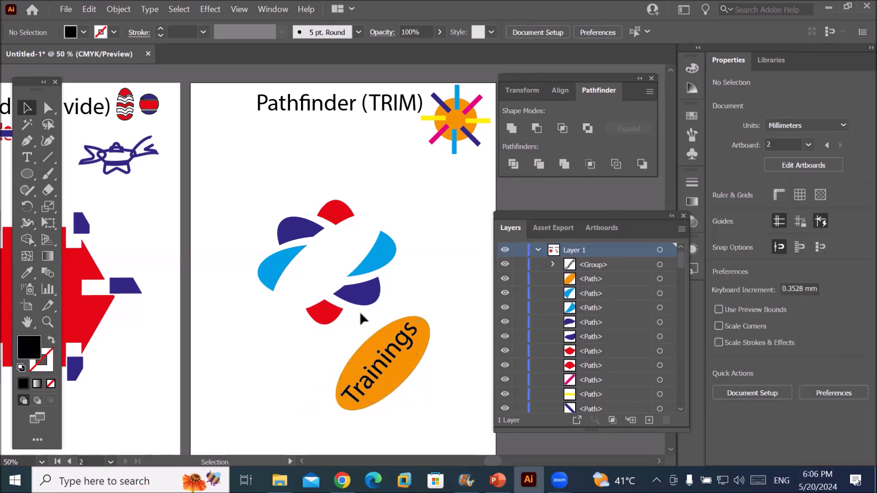
Move the lower red petal inward and apply Pathfinder Trim to the orange ellipse and the outlined "Trainings" text.
left_click_drag(322, 315, 305, 272)
left_click_drag(303, 310, 439, 424)
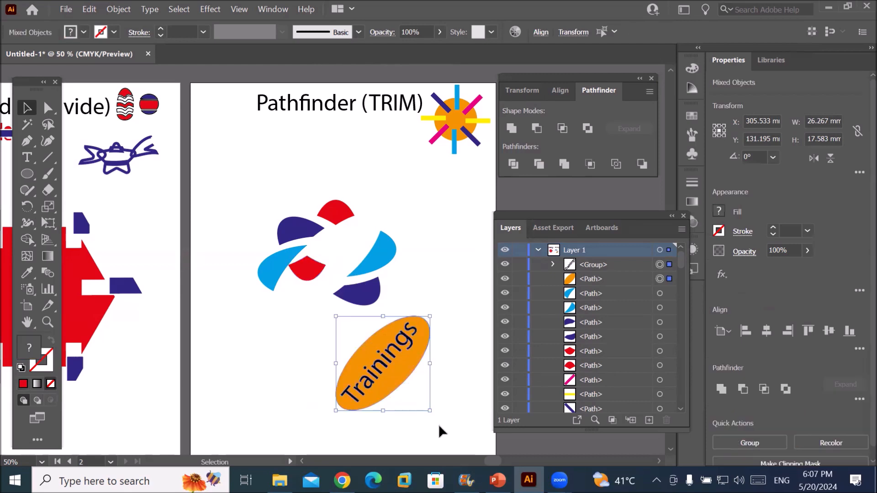
left_click(536, 166)
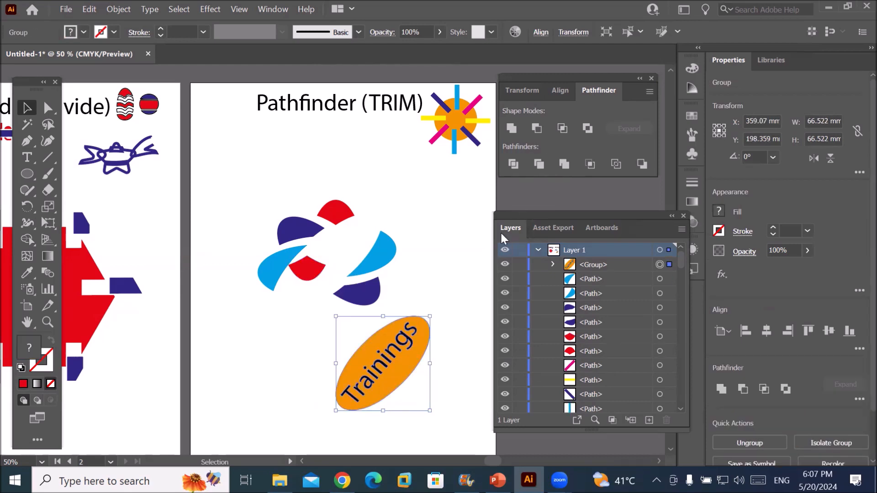
left_click(445, 254)
Move the trimmed text and ellipse to the left, ungroup them and pull the orange ellipse away from the letters.
left_click_drag(412, 362, 313, 367)
right_click(314, 368)
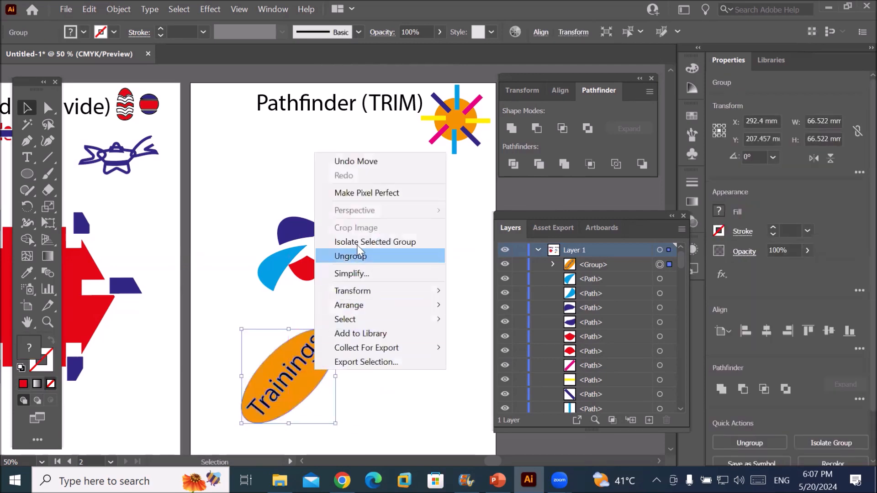
left_click(359, 254)
left_click(330, 379)
left_click_drag(313, 378, 406, 384)
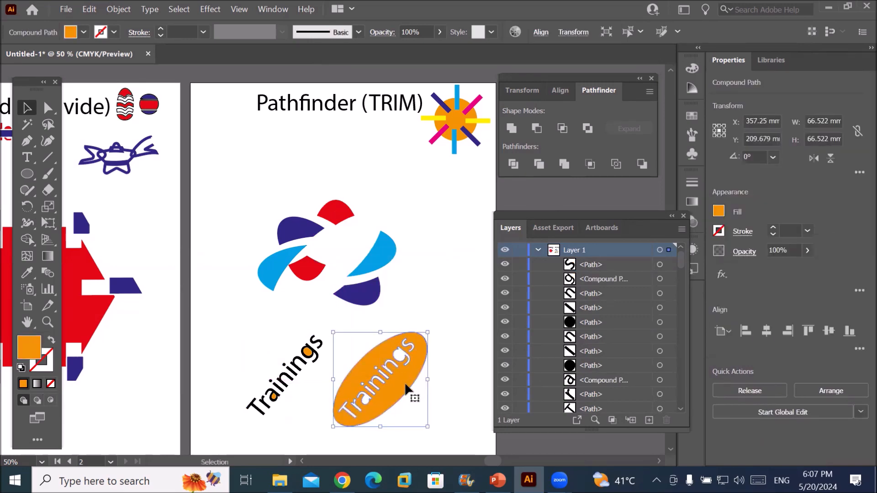
Examine the letter cut-outs in the orange ellipse and the separate letter shapes of "Trainings" up close.
scroll(406, 386, "up", 2)
scroll(405, 385, "up", 1)
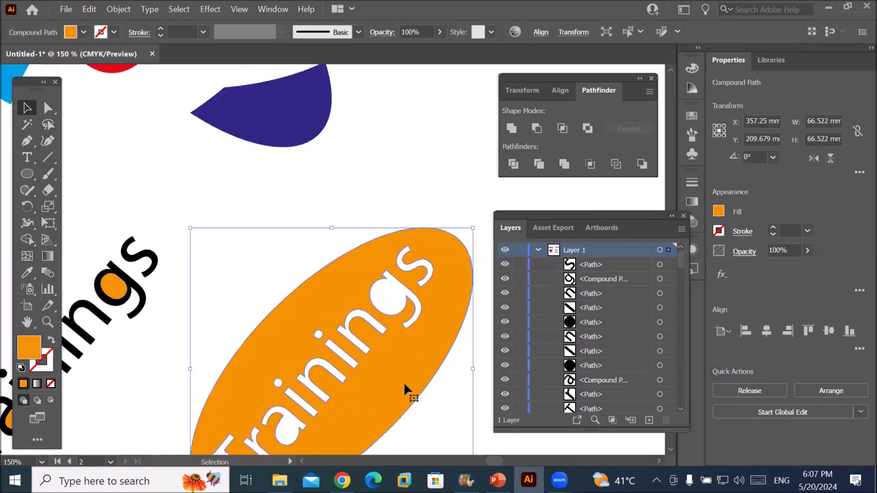
scroll(405, 382, "down", 1)
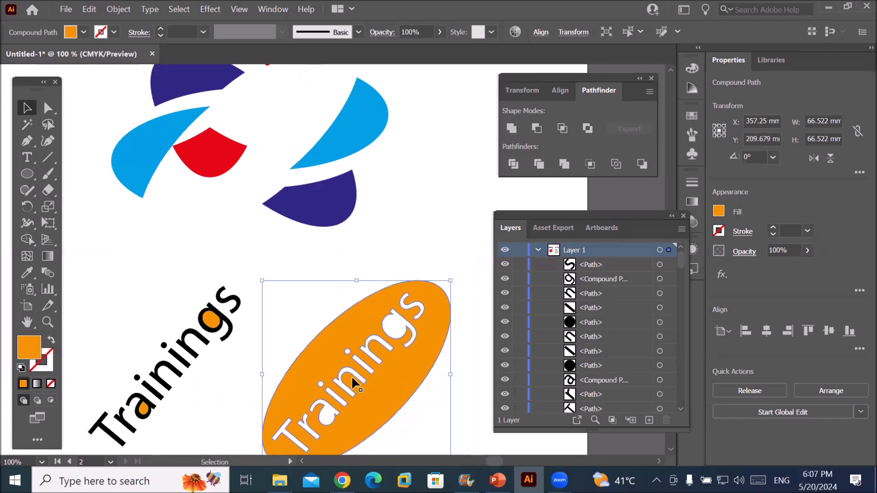
left_click(224, 325)
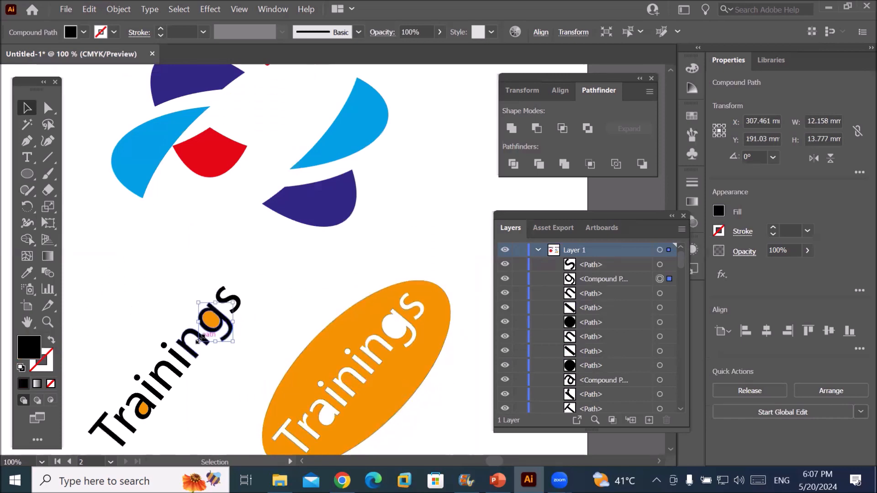
left_click(185, 363)
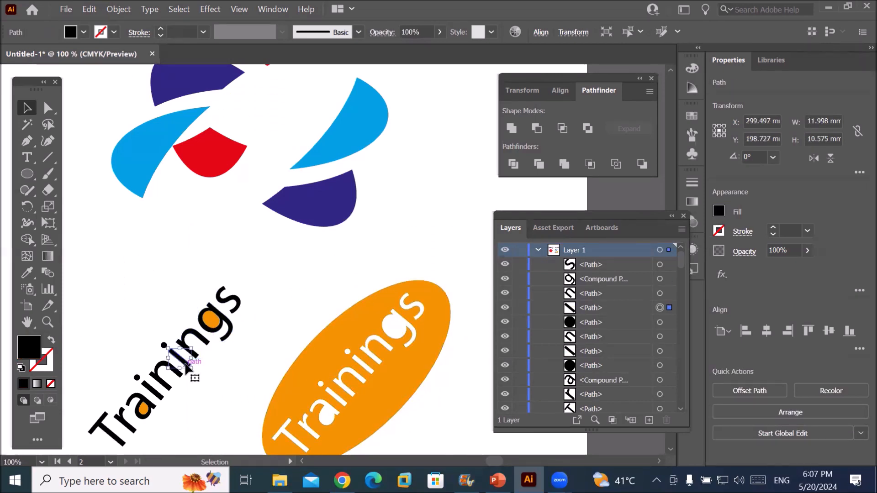
scroll(187, 365, "down", 1)
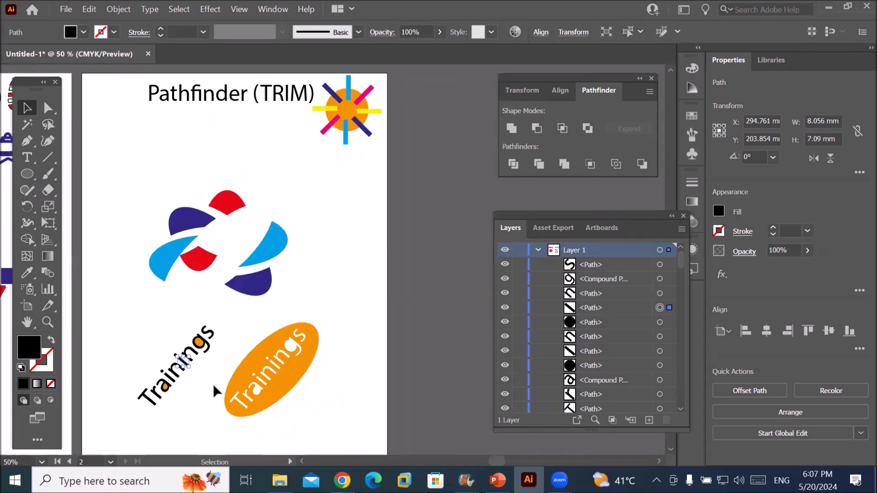
scroll(204, 376, "up", 1)
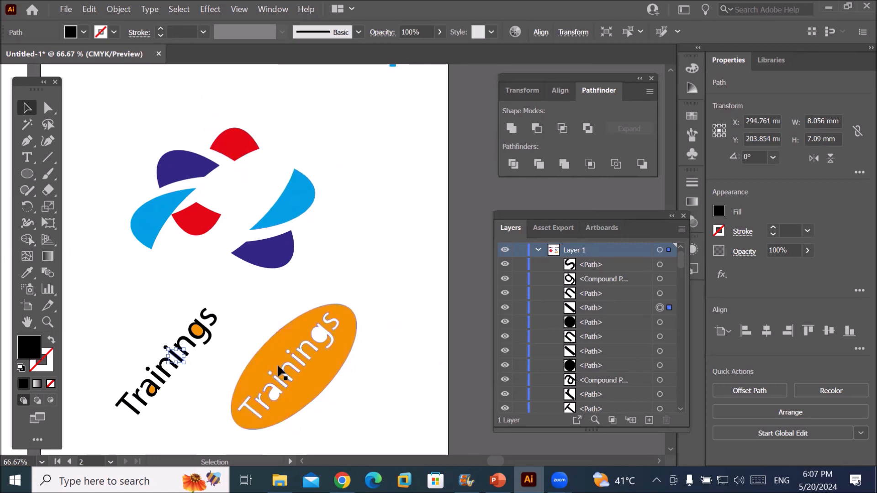
Add a new Letter-size portrait artboard beside the Pathfinder (TRIM) artboard.
scroll(315, 302, "down", 2)
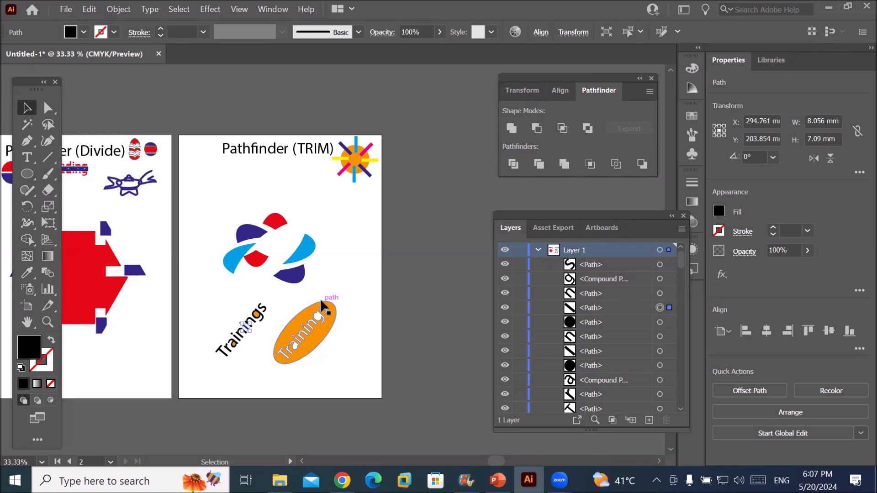
scroll(314, 295, "down", 1)
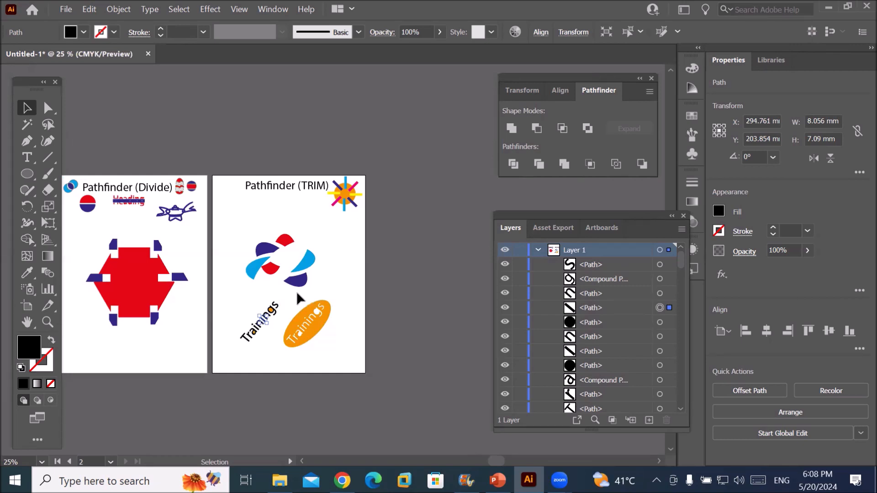
left_click(27, 307)
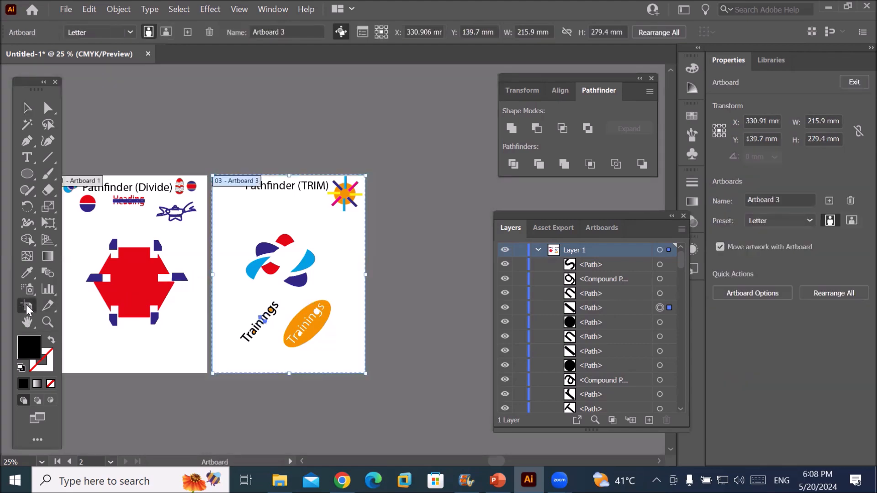
left_click(187, 31)
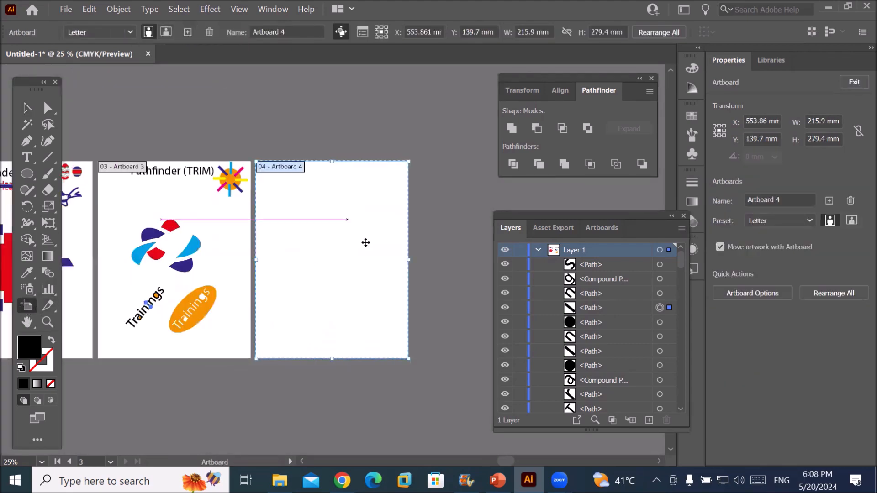
Switch to the PowerPoint presentation and bring up the Pathfinder Tool – Merge slide.
left_click(497, 480)
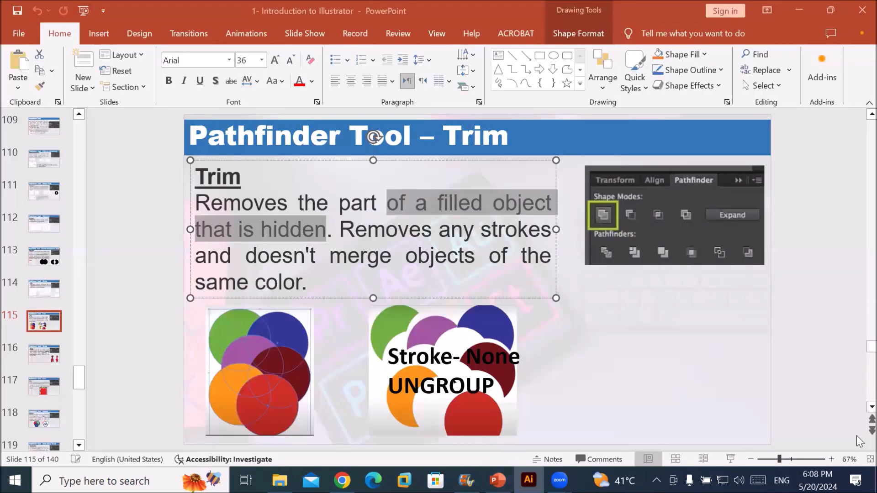
scroll(858, 410, "down", 1)
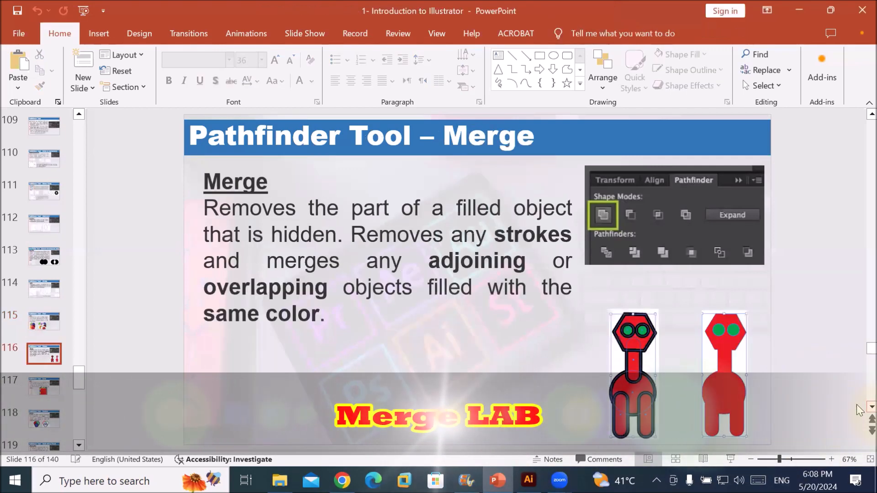
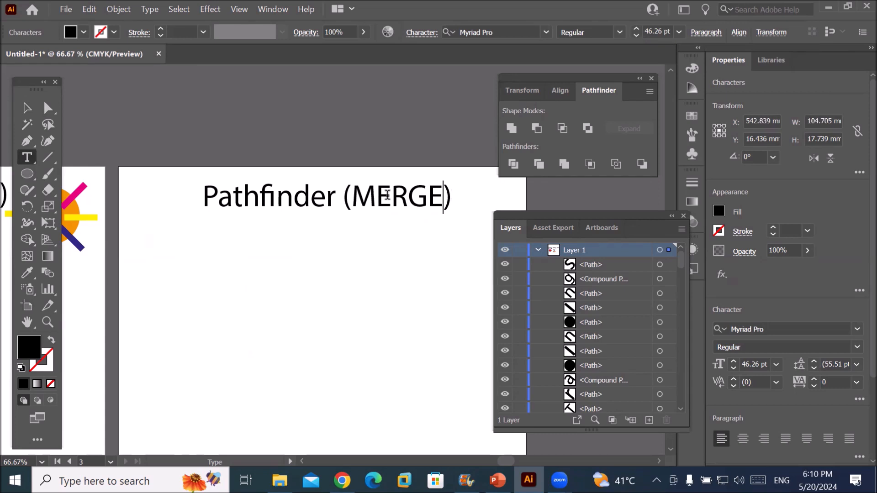
Draw a circle about 67.6 mm in diameter in the middle of the Pathfinder (MERGE) artboard.
scroll(366, 243, "down", 2)
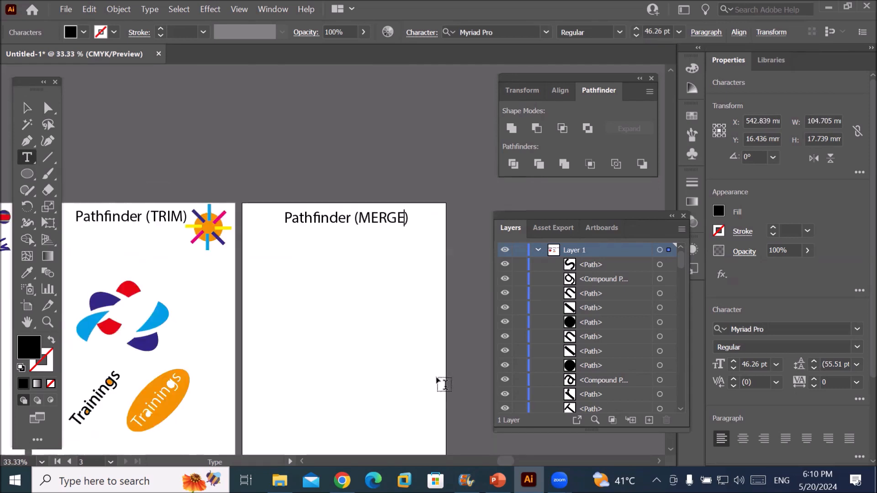
scroll(440, 383, "up", 1)
key("Escape")
key("l")
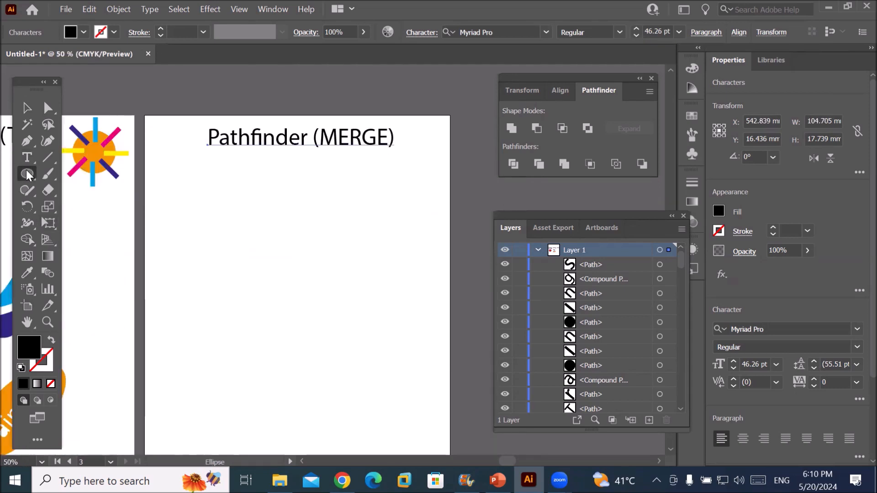
mouse_move(259, 256)
left_mouse_down()
mouse_move(323, 336)
mouse_move(356, 353)
left_mouse_up()
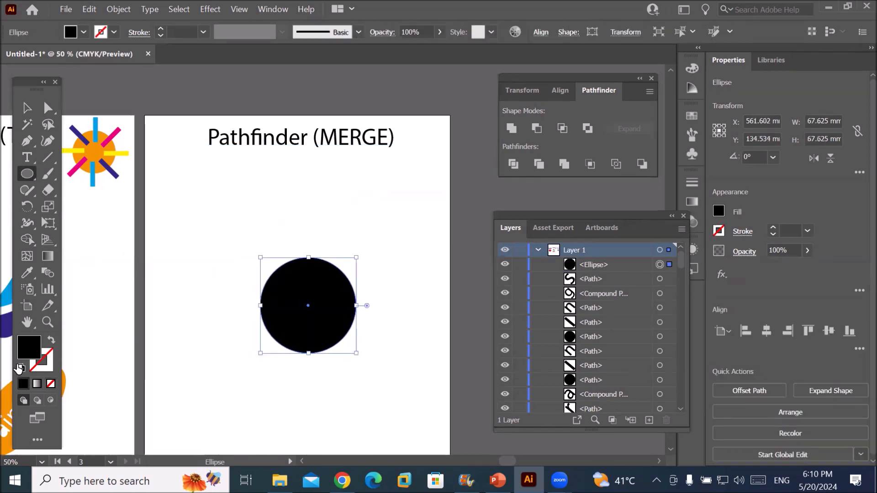
Reset the circle to the default fill and stroke, and fill it with red.
left_click(20, 367)
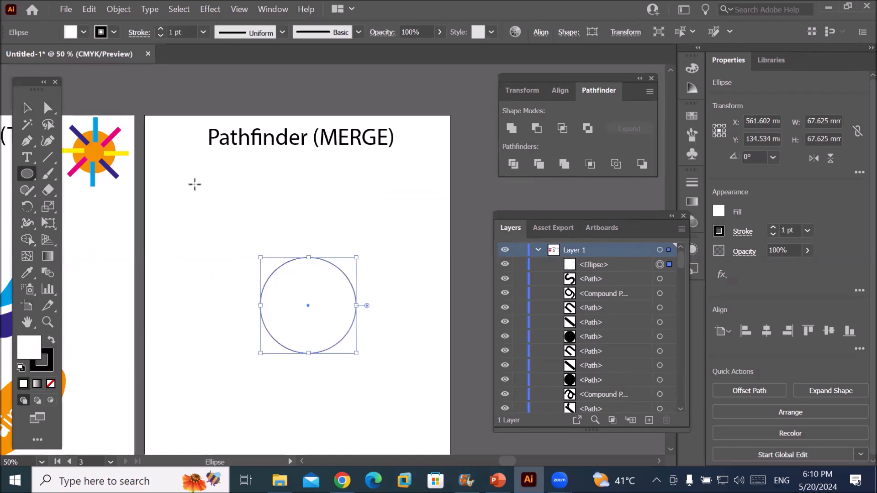
left_click(83, 32)
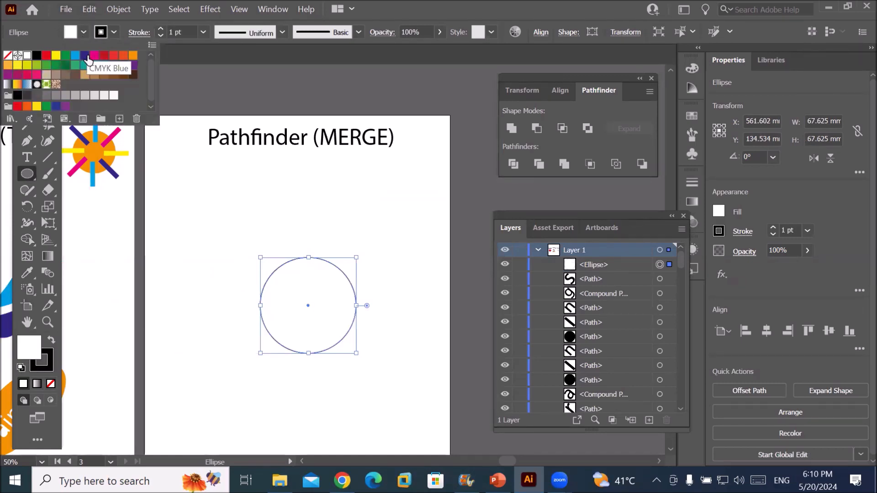
left_click(46, 55)
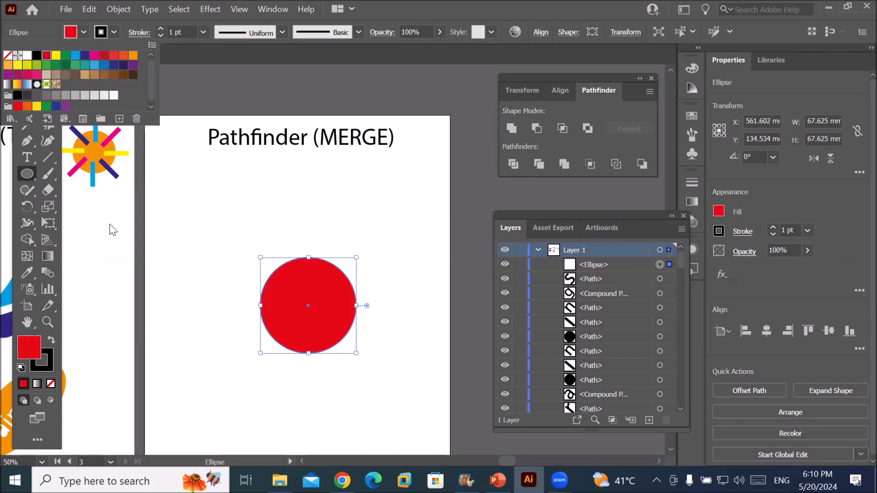
Draw a narrow upright ellipse about 12 mm wide and 53 mm high overlapping the upper edge of the red circle.
left_click(30, 173)
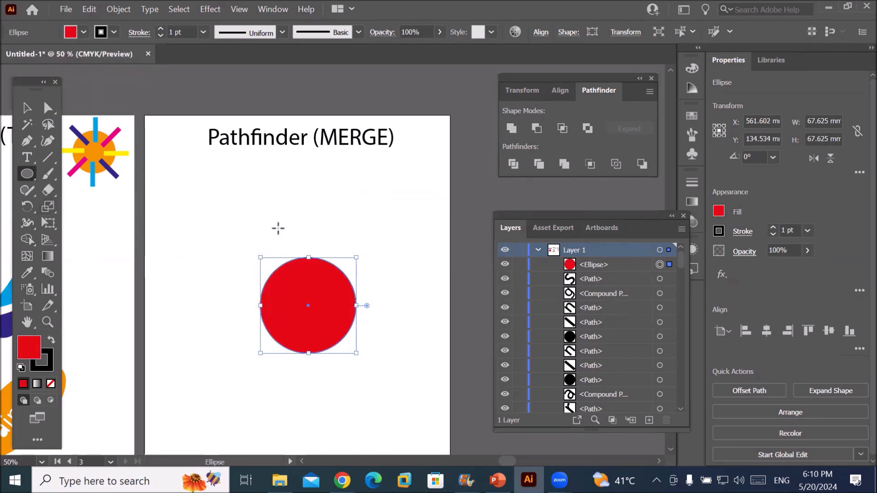
left_click_drag(299, 201, 318, 278)
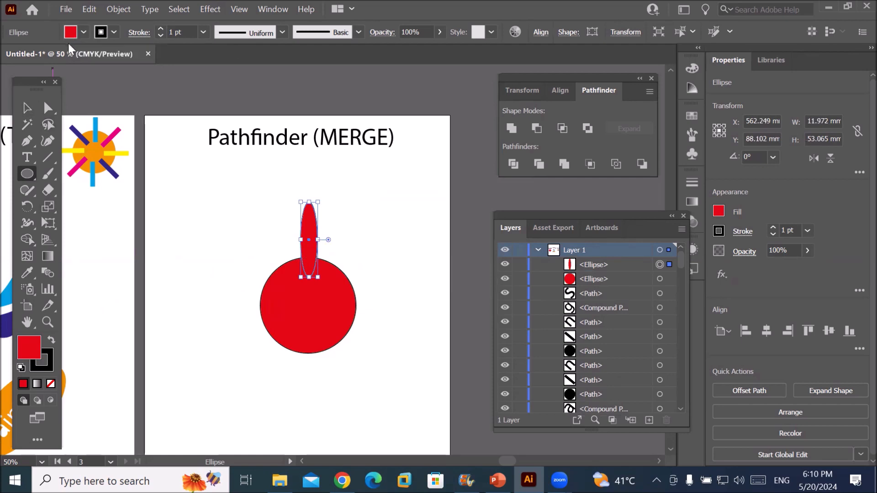
left_click(33, 109)
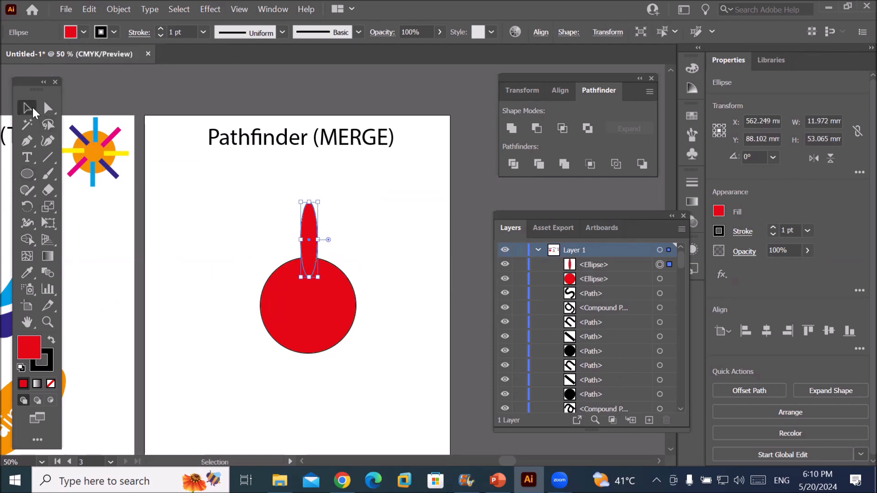
Make a copy of the narrow ellipse rotated 45° about the circle's centre, and repeat the transformation three times.
key("r")
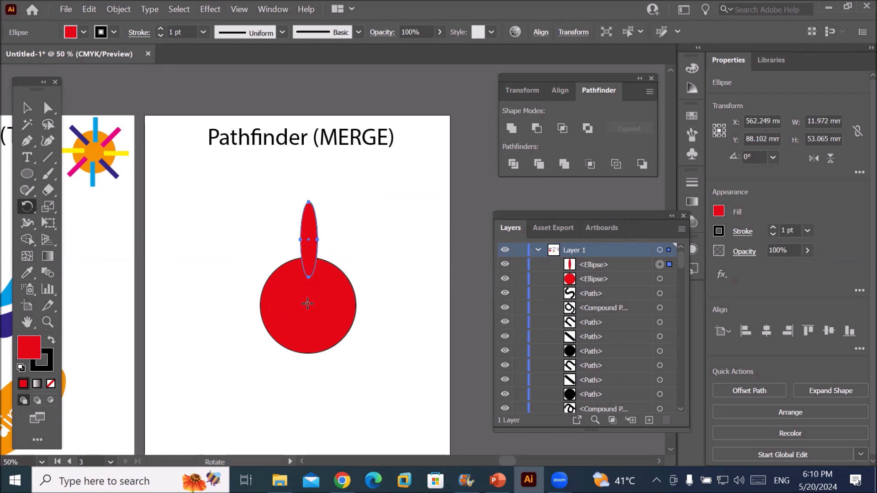
left_click(308, 306, "alt")
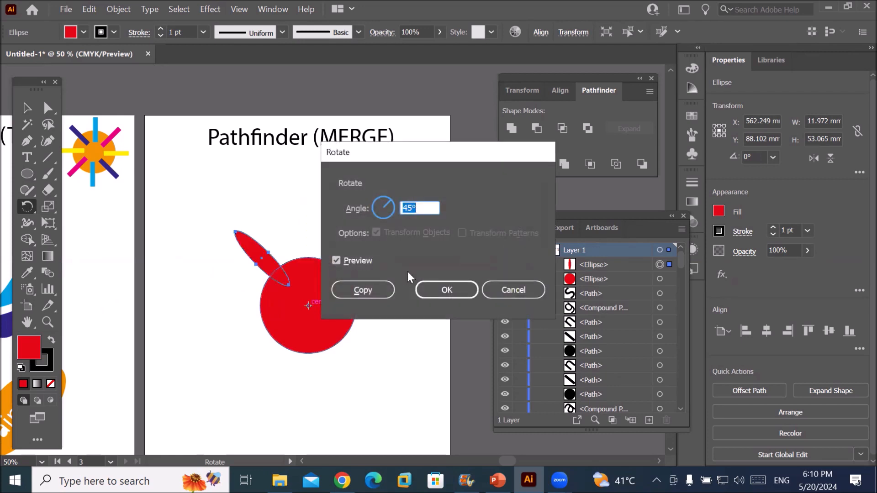
left_click(376, 287)
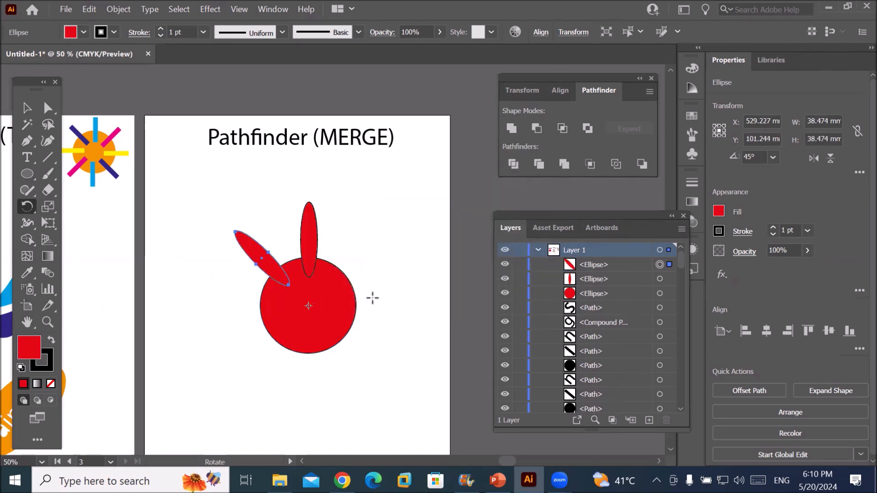
key("ctrl+d")
key("ctrl+d")
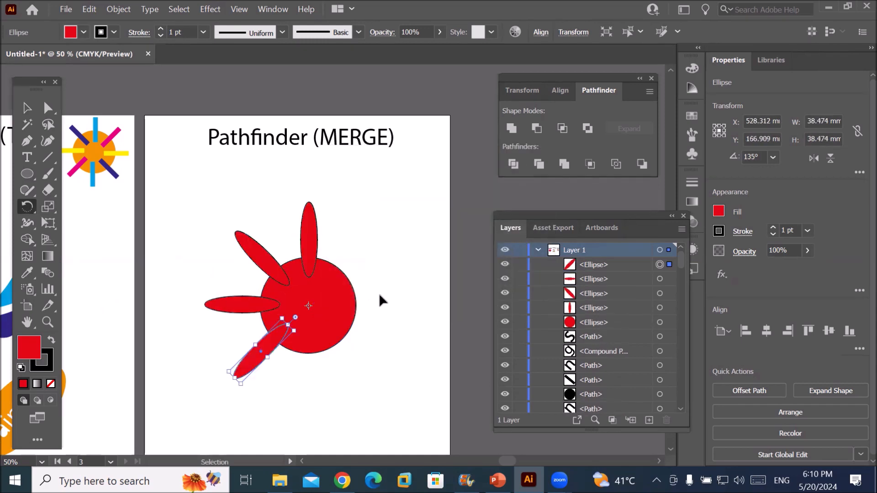
key("ctrl+d")
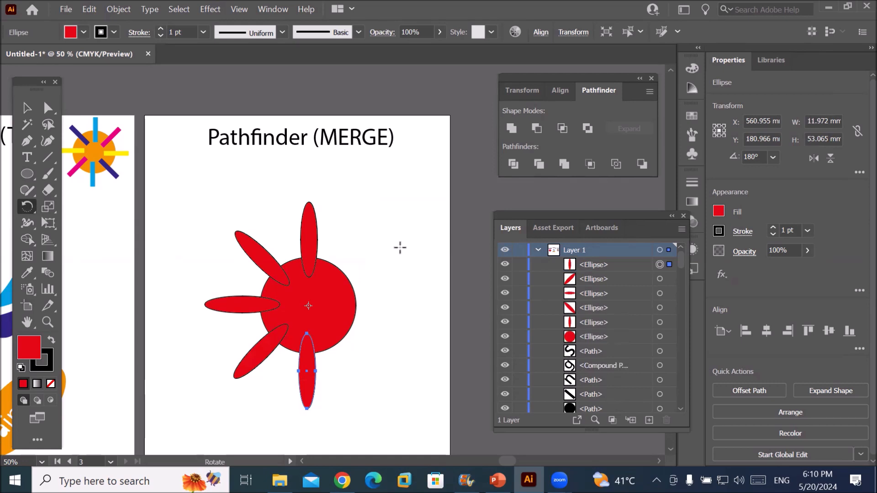
Make a copy of the top ellipse rotated -45° about the circle's centre, and repeat the transformation twice.
left_click(27, 112)
left_click(317, 249)
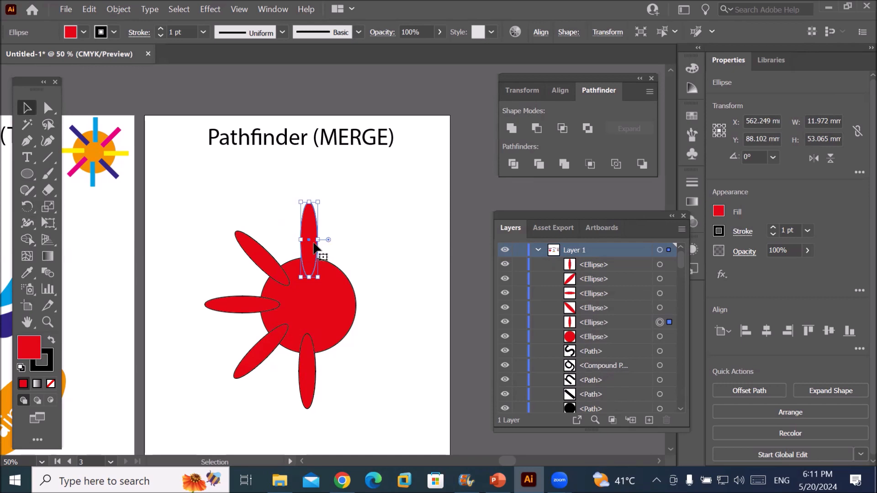
key("r")
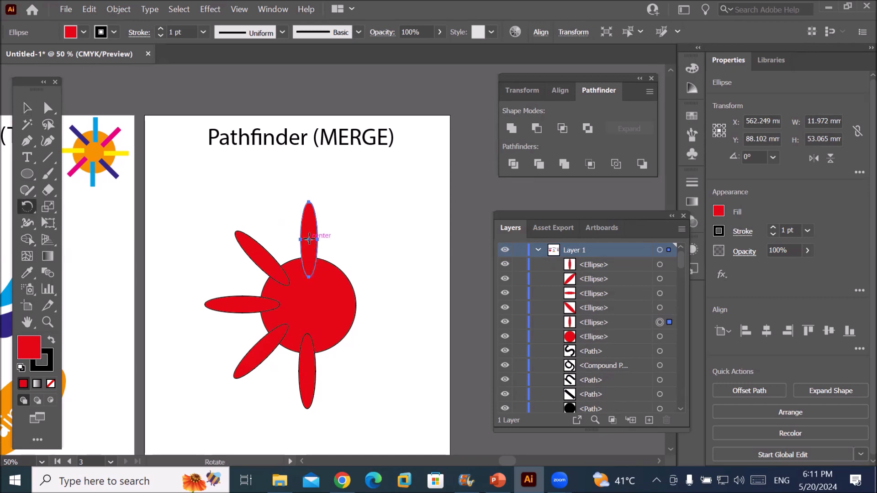
left_click(309, 305, "alt")
left_click(400, 208)
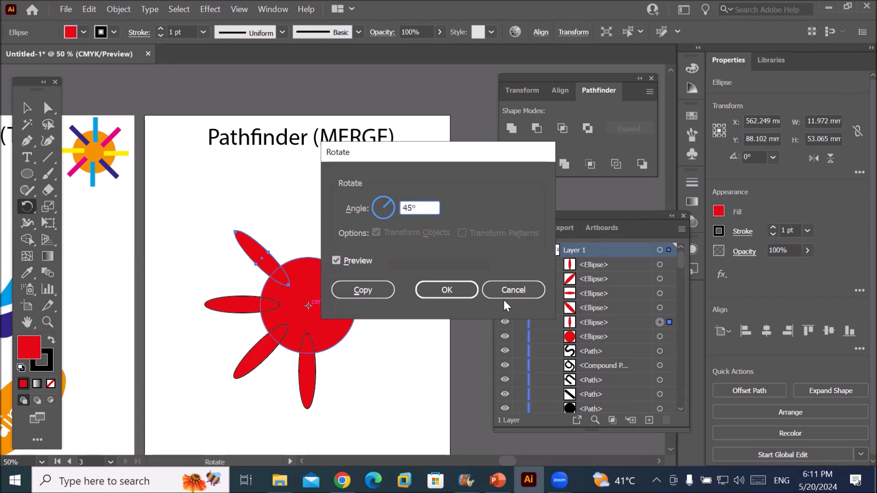
type("-")
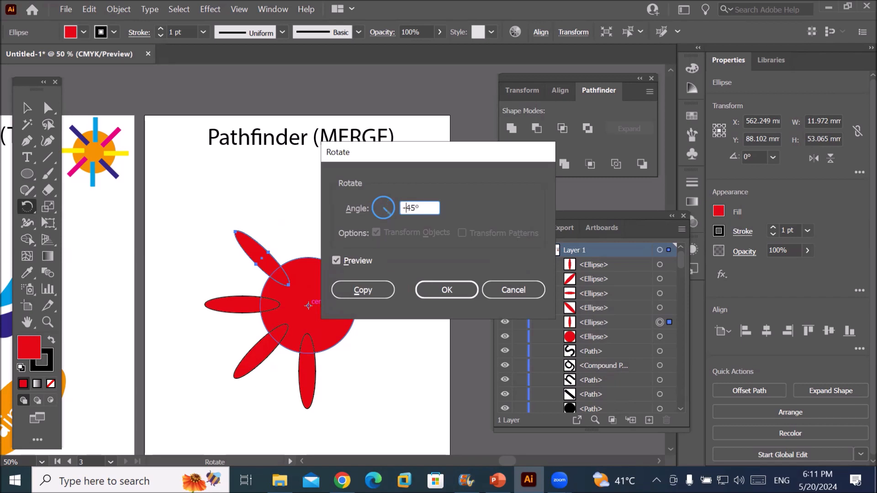
left_click(371, 294)
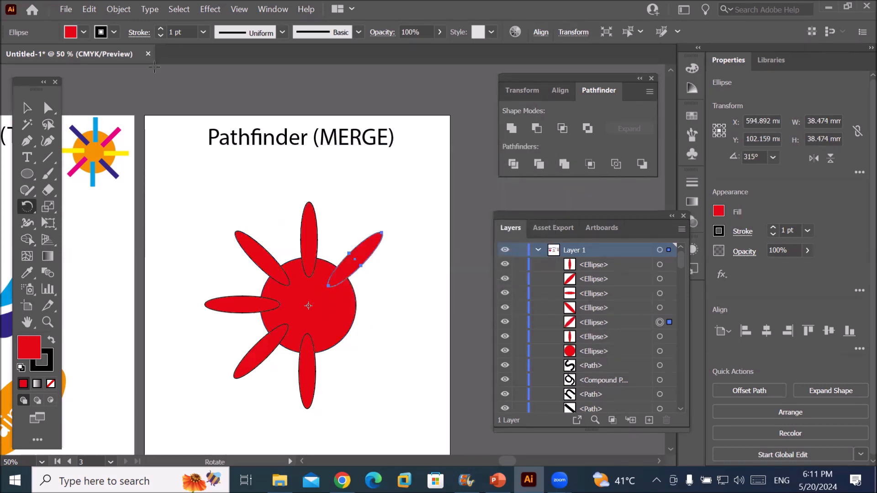
key("v")
key("ctrl+d")
key("ctrl+d")
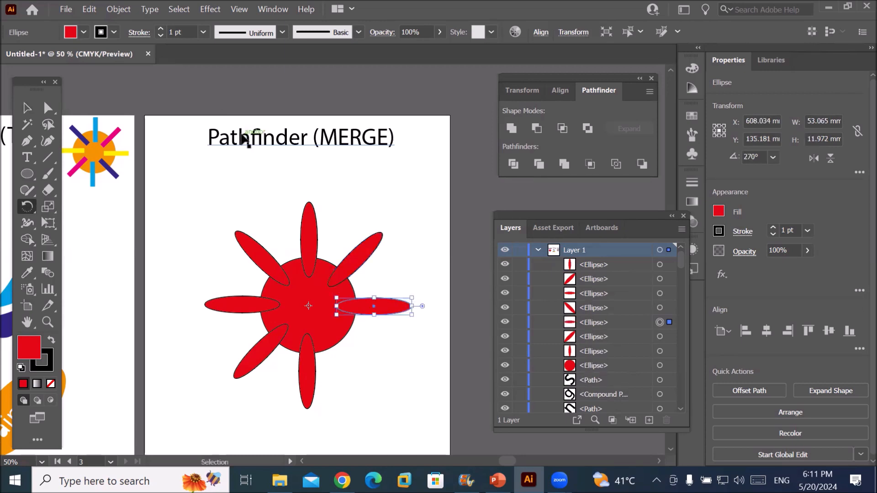
Fill the three ellipses on the circle's right side with light blue.
left_click(27, 107)
left_click(364, 239)
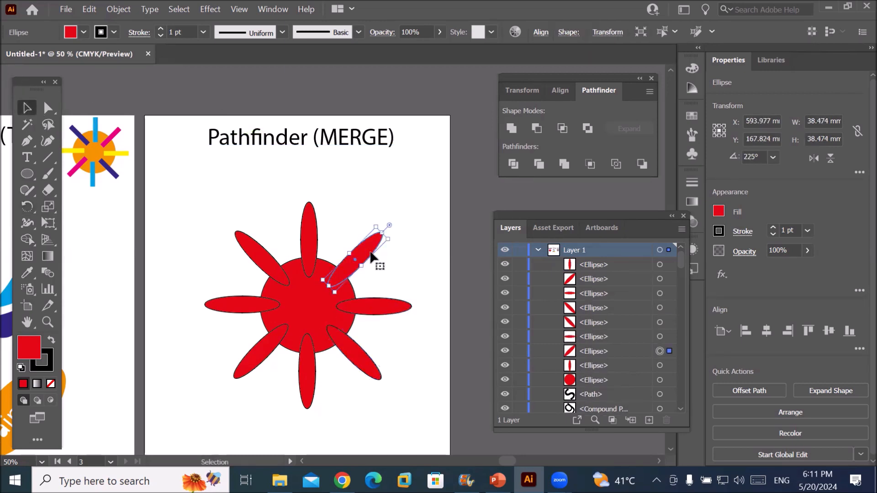
left_click(397, 312, "shift")
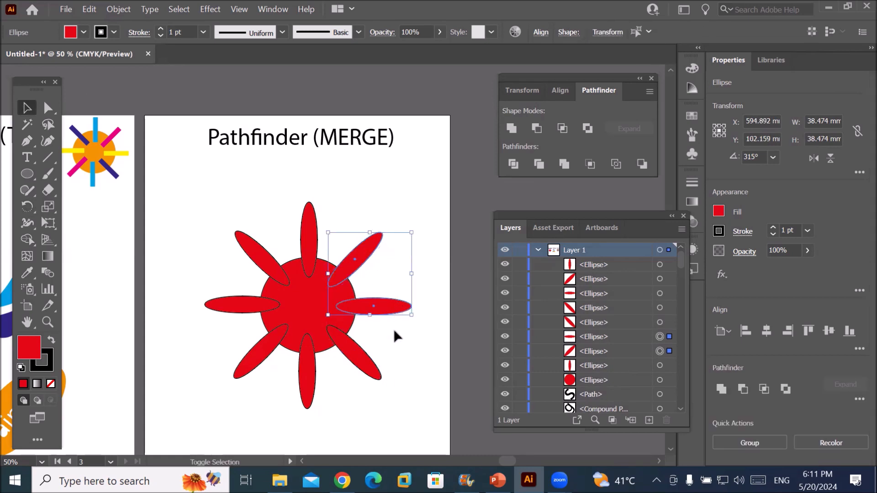
left_click(375, 374, "shift")
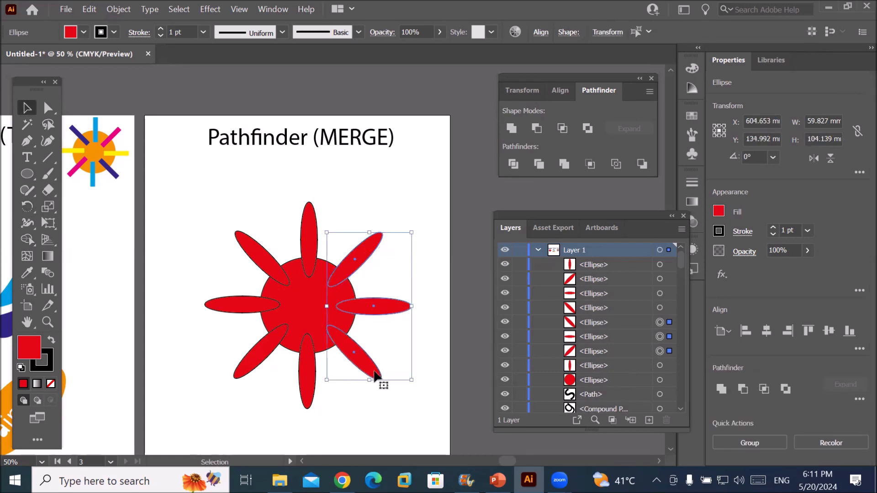
left_click(84, 31)
left_click(73, 57)
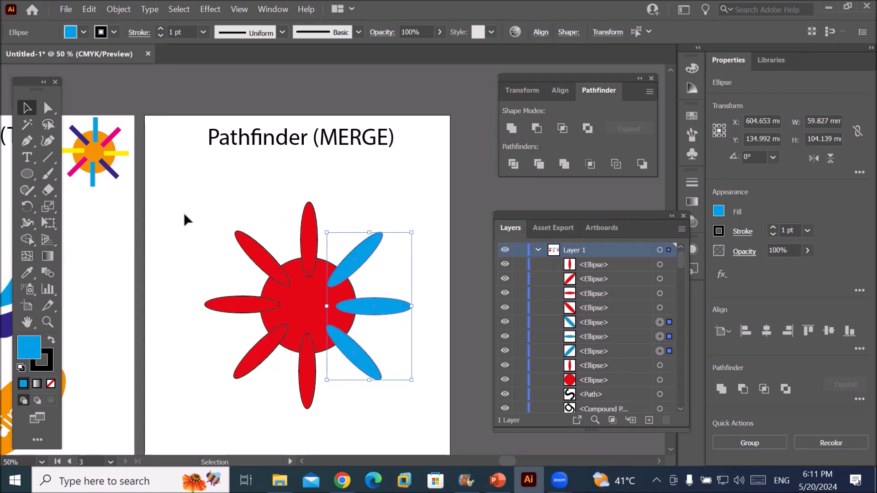
left_click(224, 215)
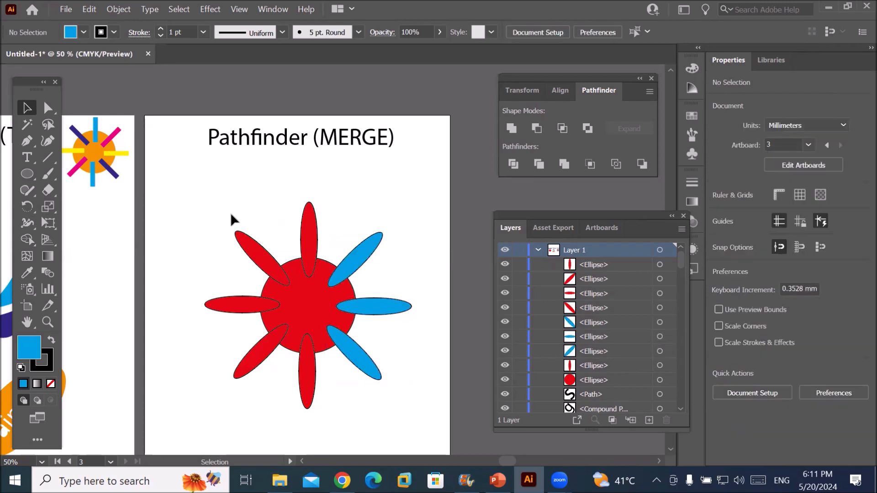
Apply the Pathfinder Merge operation to the circle and all eight ellipses, and expand the merged group in the layer list.
left_click_drag(191, 195, 413, 424)
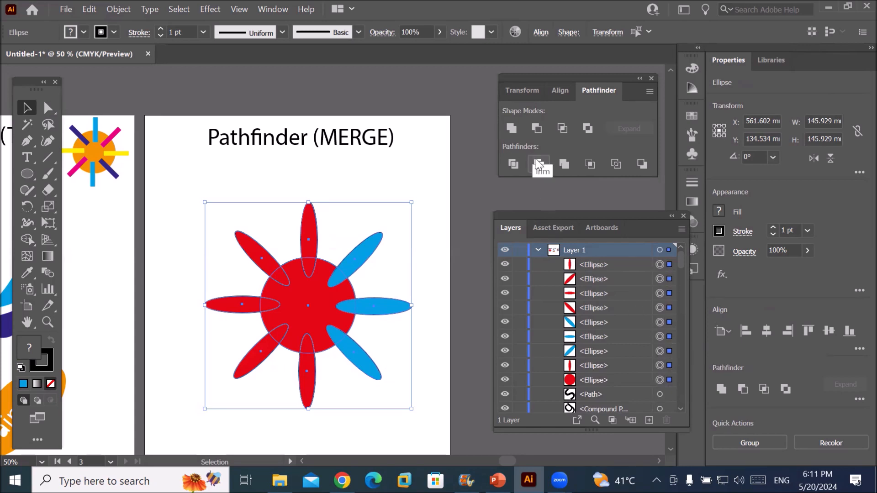
left_click(562, 163)
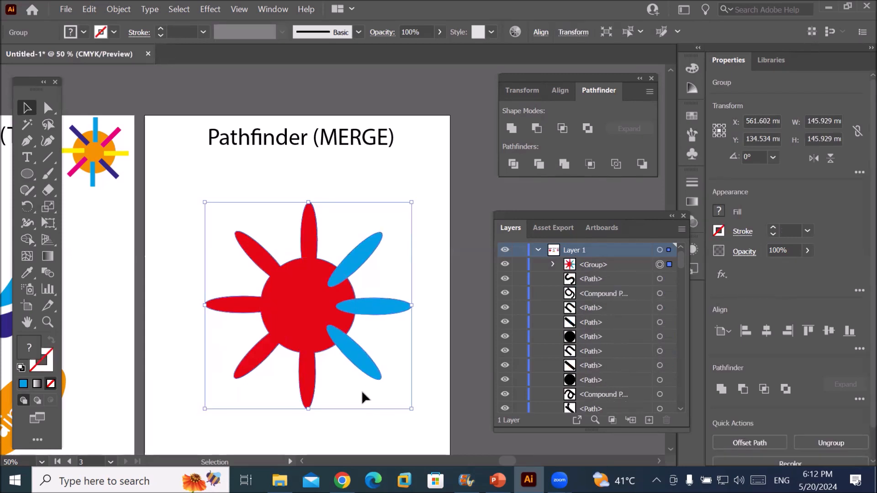
left_click(553, 264)
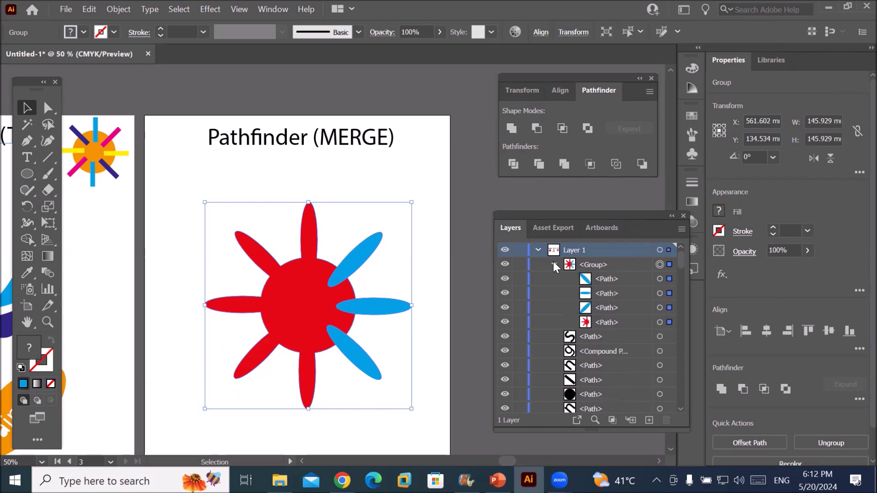
Undo the Pathfinder Merge, and move the two diagonal light blue ellipses so their inner ends overlap the horizontal one.
left_click(660, 322)
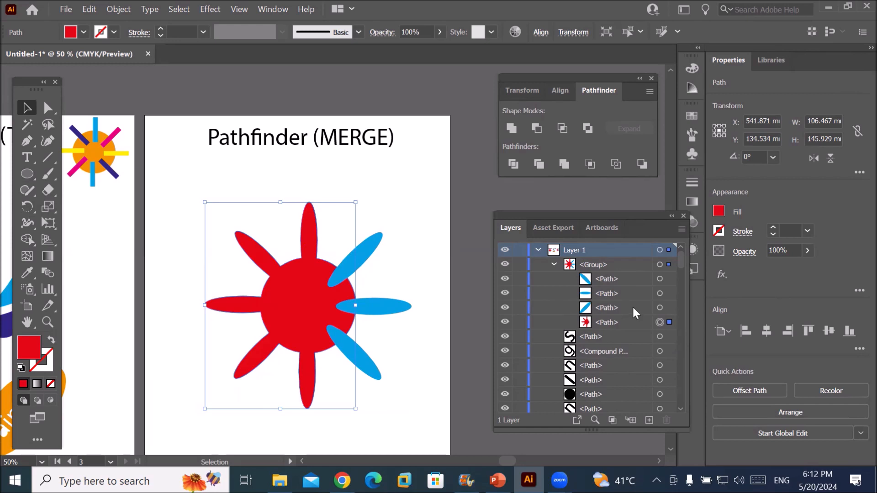
key("ctrl+z")
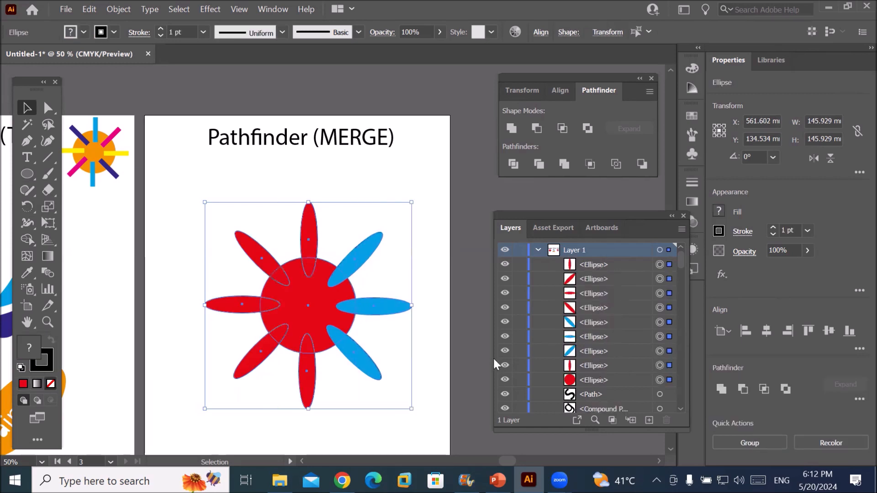
left_click(409, 185)
left_click_drag(364, 251, 369, 274)
left_click_drag(351, 351, 361, 331)
left_click(387, 405)
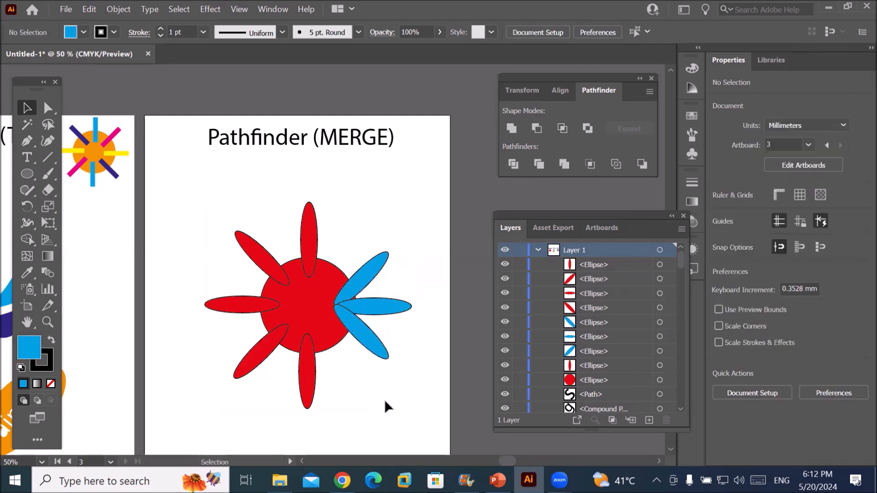
left_click(311, 299)
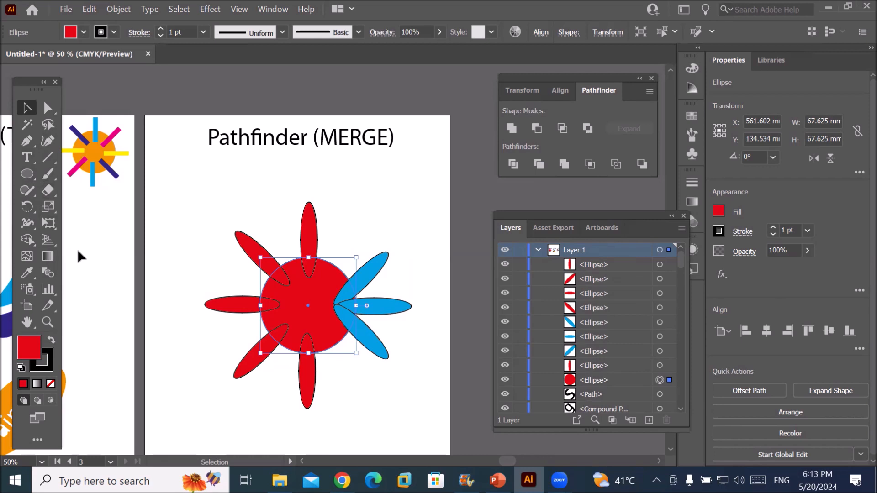
left_click(28, 270)
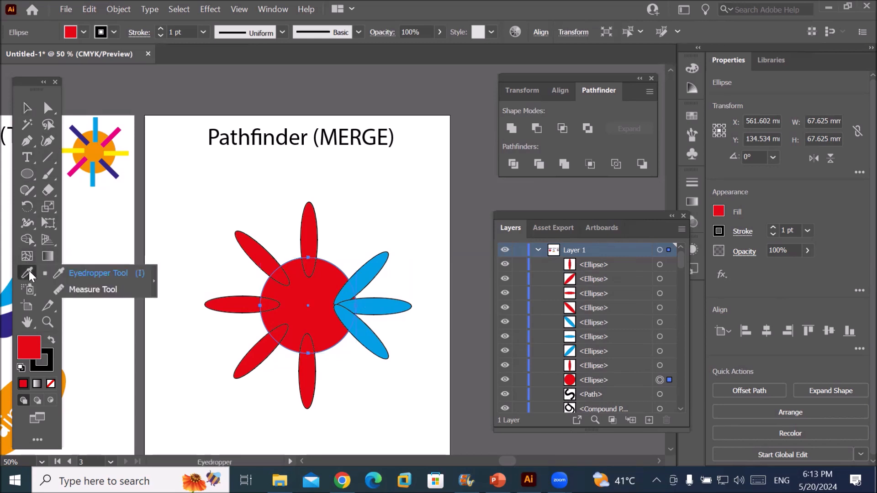
left_click(69, 272)
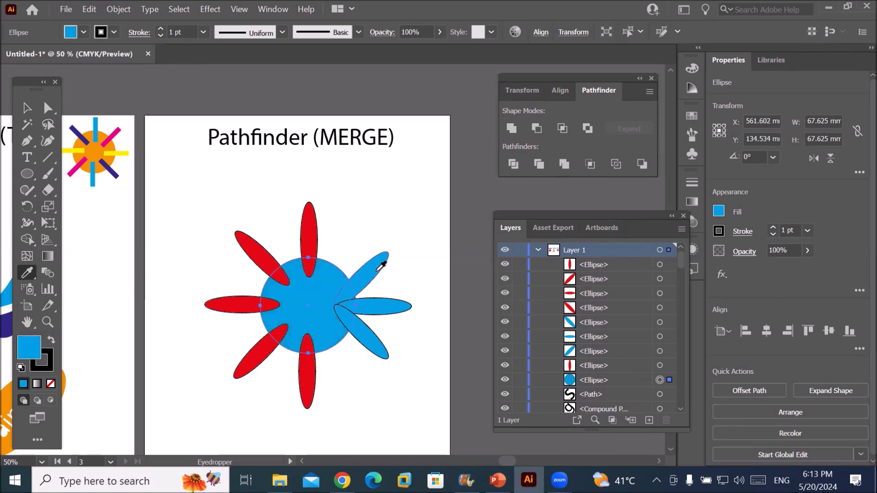
key("ctrl+z")
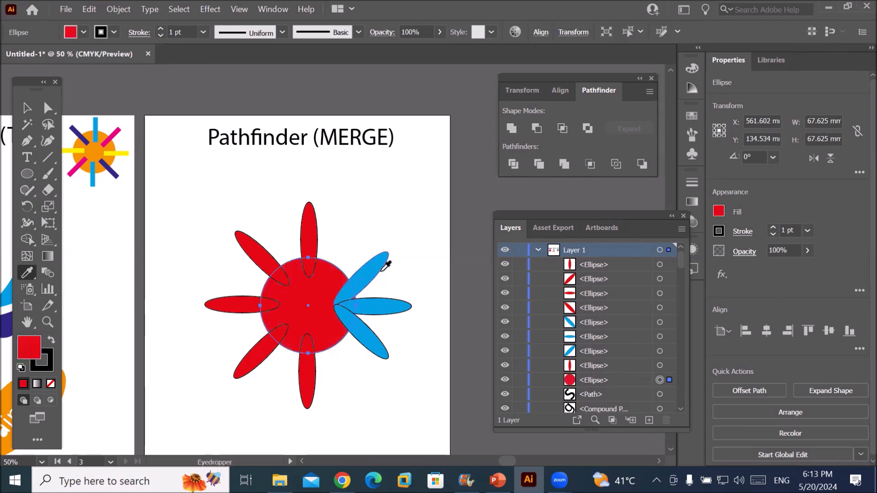
left_click(21, 107)
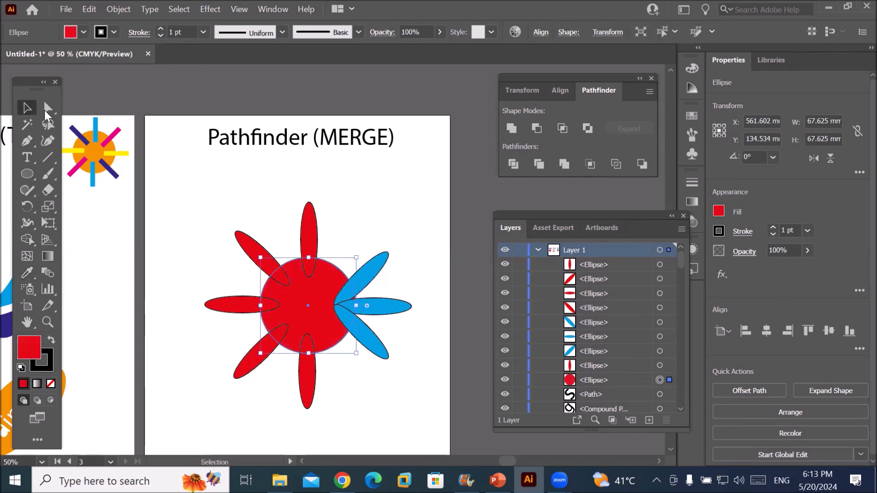
left_click(368, 210)
Recolor the red circle with the light blue sampled from the upper-right ellipse using the Eyedropper tool.
left_click(335, 276)
left_click(28, 273)
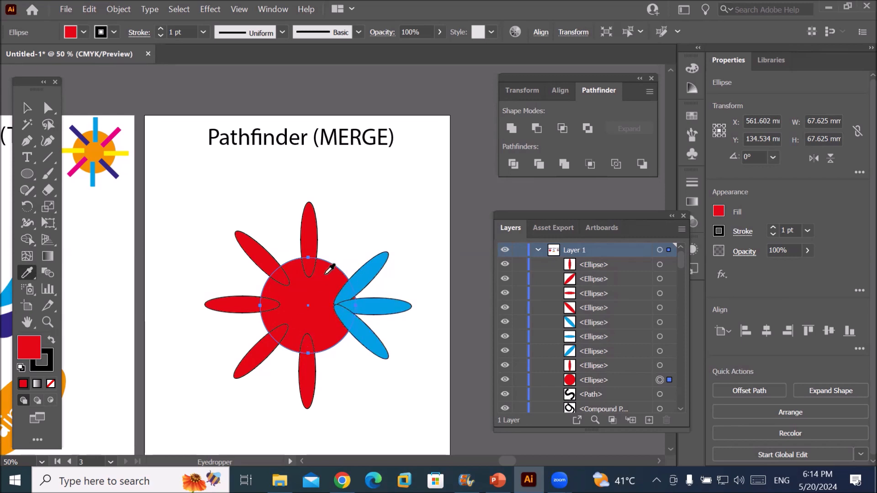
left_click(374, 268)
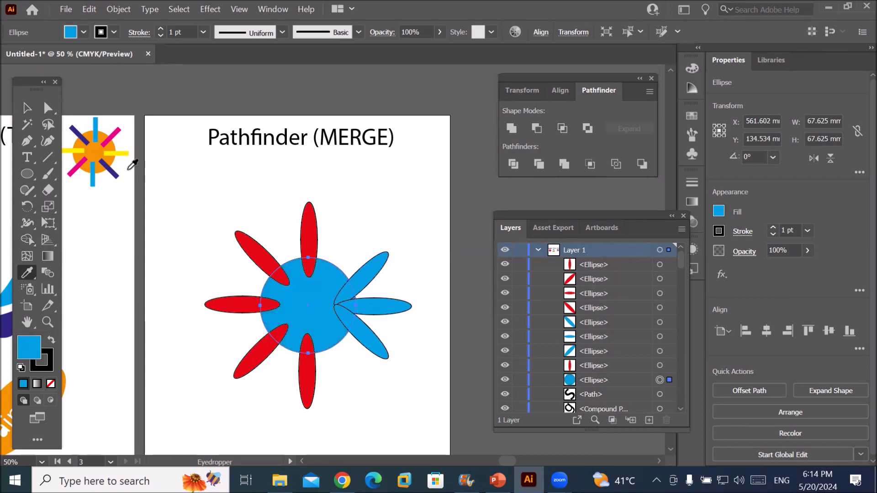
left_click(27, 109)
Examine the red ellipses that cross the light blue circle's edge, checking them as separate shapes.
left_click_drag(174, 187, 423, 427)
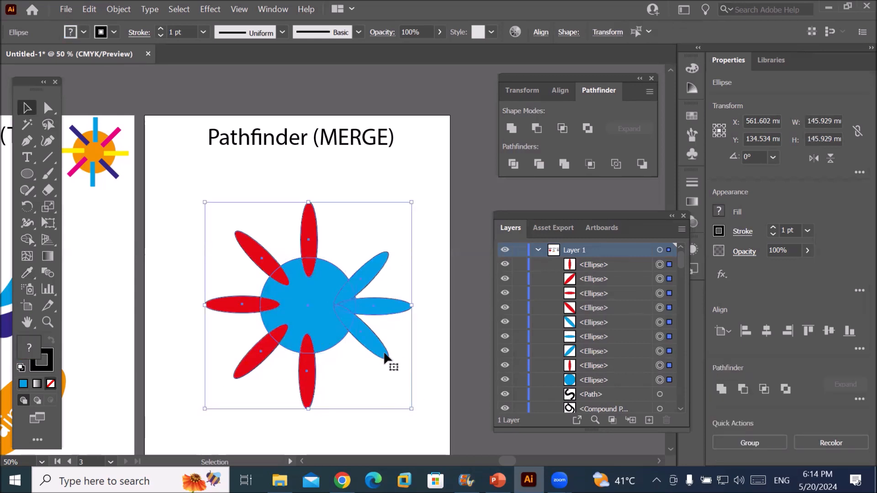
scroll(385, 357, "up", 1)
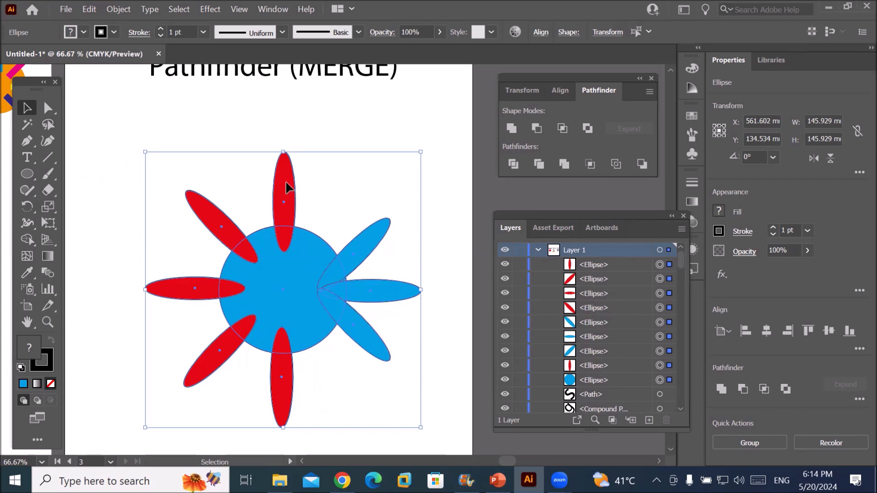
left_click(100, 196)
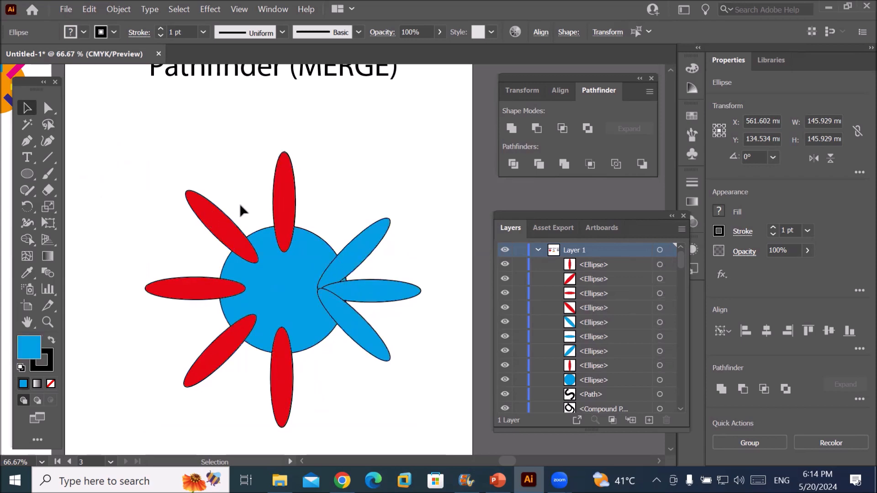
left_click(283, 192)
left_click(198, 288)
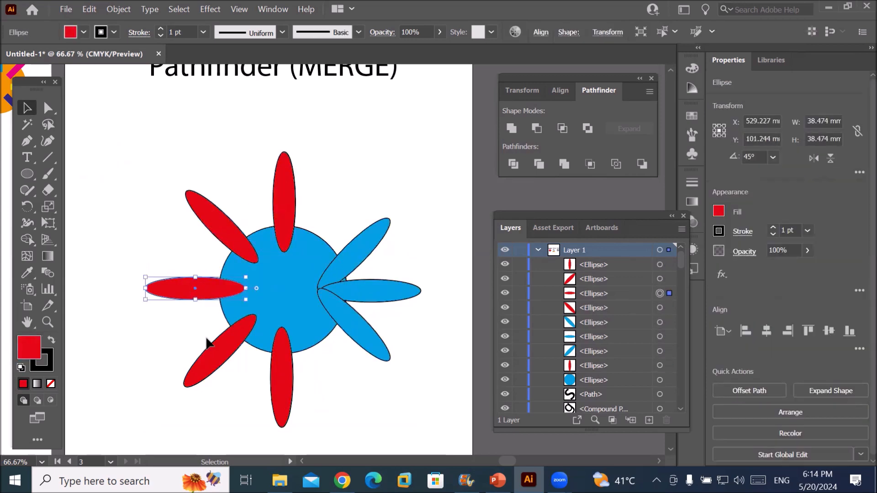
left_click(228, 361)
left_click(281, 369)
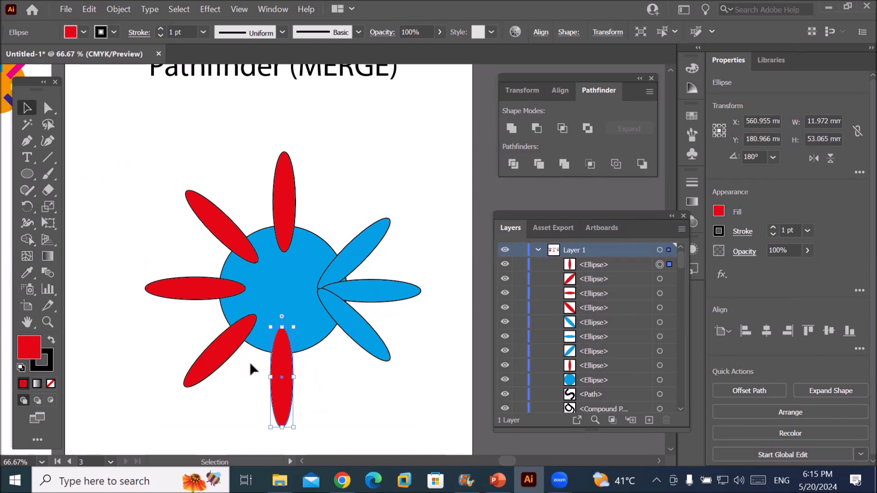
left_click(198, 157)
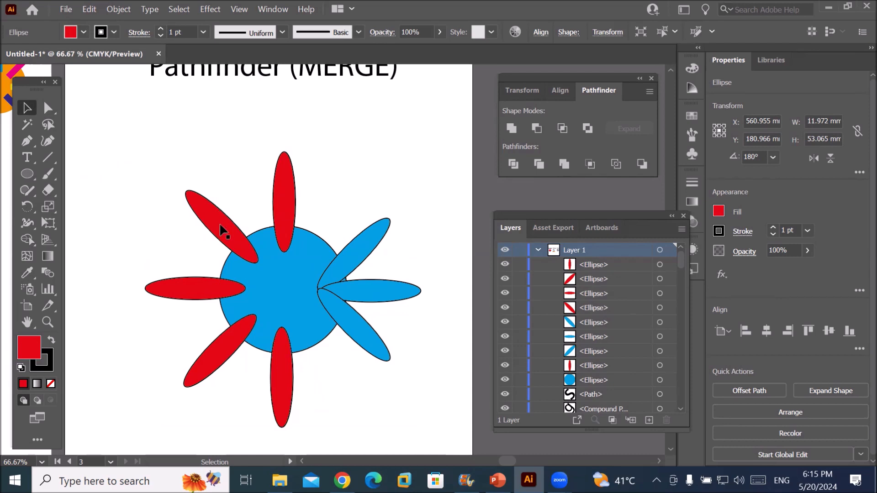
Move the two diagonal red ellipses on the circle's left side so they overlap the top and bottom red ellipses.
left_click_drag(223, 223, 248, 210)
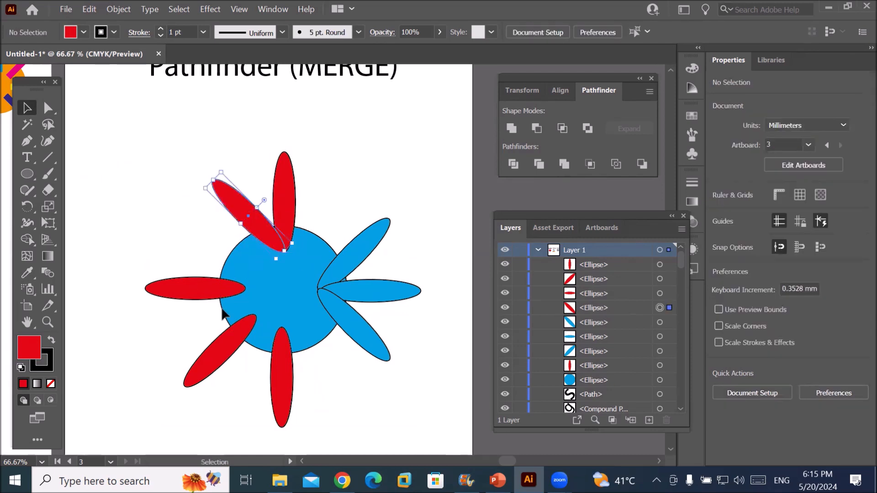
left_click_drag(234, 343, 260, 357)
left_click(182, 291)
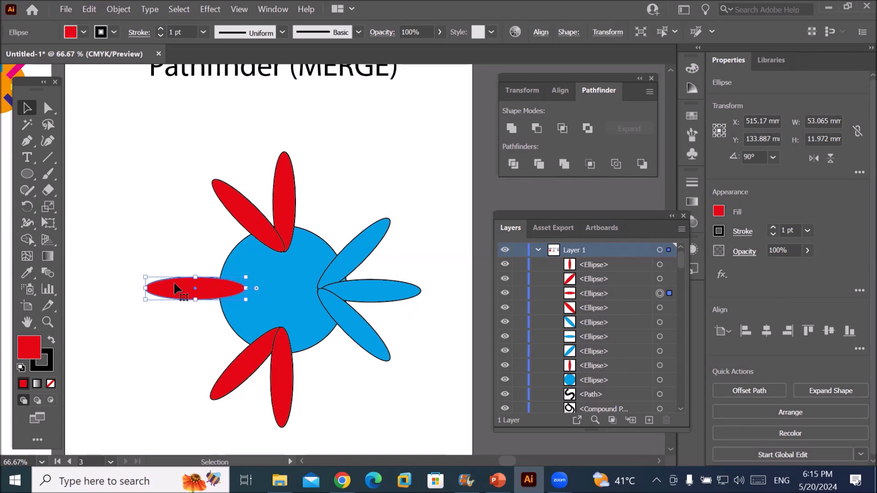
Apply the Pathfinder Merge operation to the light blue circle and all eight ellipses.
left_click_drag(98, 153, 436, 427)
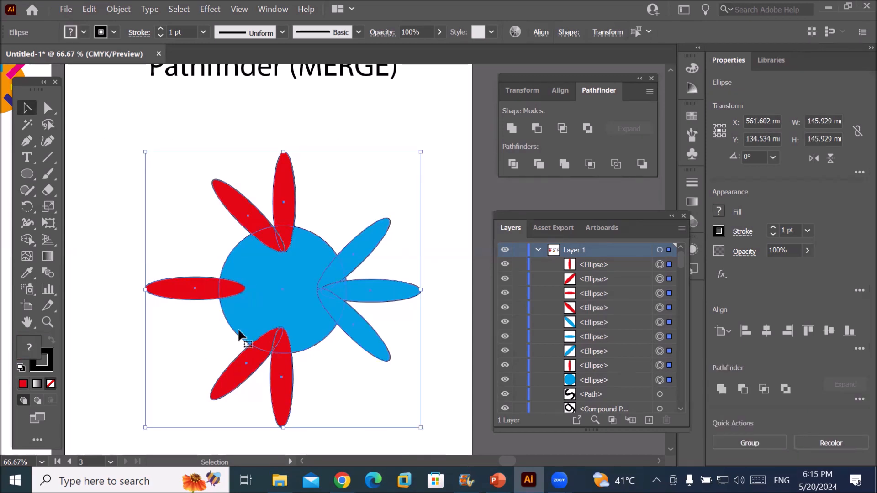
left_click(563, 165)
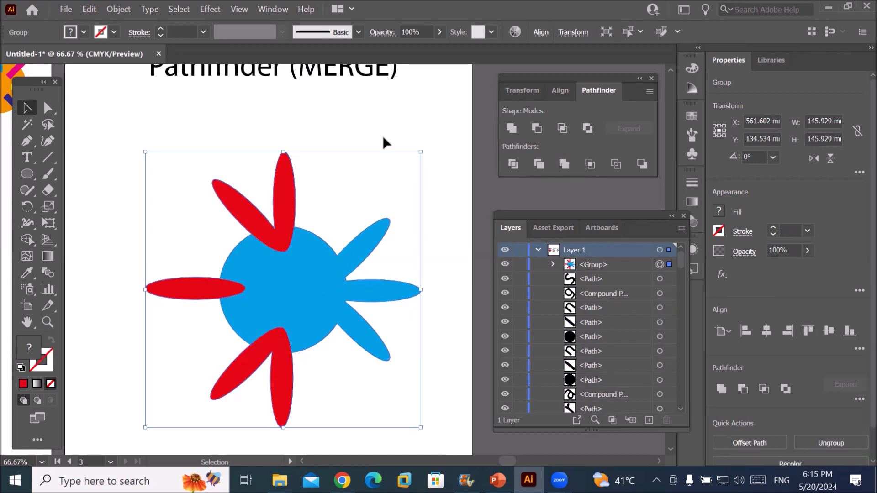
left_click(436, 394)
Move the merged artwork toward the artboard's upper left and ungroup it.
left_click_drag(309, 297, 255, 277)
right_click(254, 277)
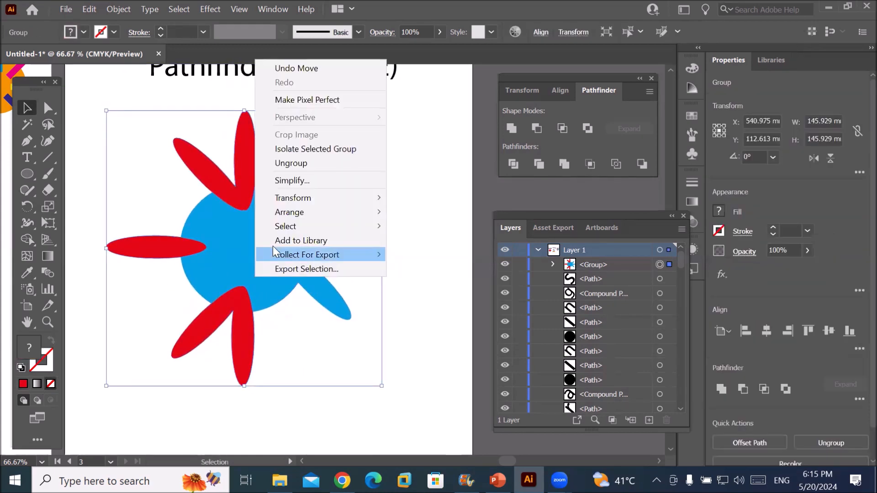
left_click(310, 163)
left_click(308, 398)
Pull the merged light blue shape to the right and spread the red pieces apart from it on the left.
left_click_drag(272, 278, 348, 273)
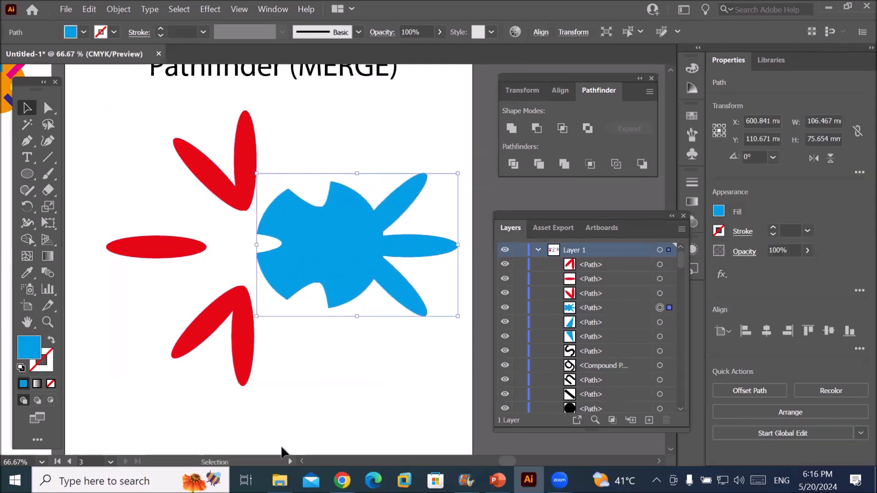
left_click_drag(241, 336, 275, 389)
left_click_drag(185, 252, 135, 245)
left_click_drag(238, 194, 210, 195)
left_click_drag(224, 328, 207, 286)
left_click_drag(126, 241, 169, 238)
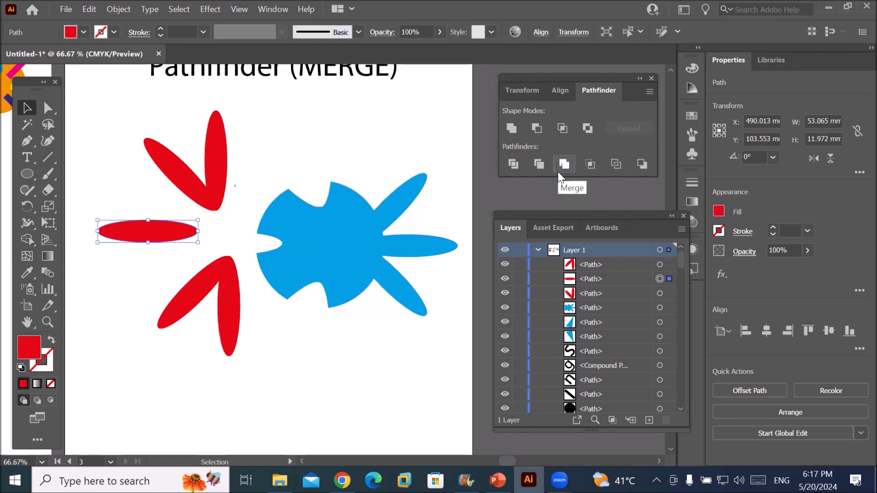
Switch to the PowerPoint presentation and review the Pathfinder Merge slide and the following Crop slide.
mouse_move(497, 481)
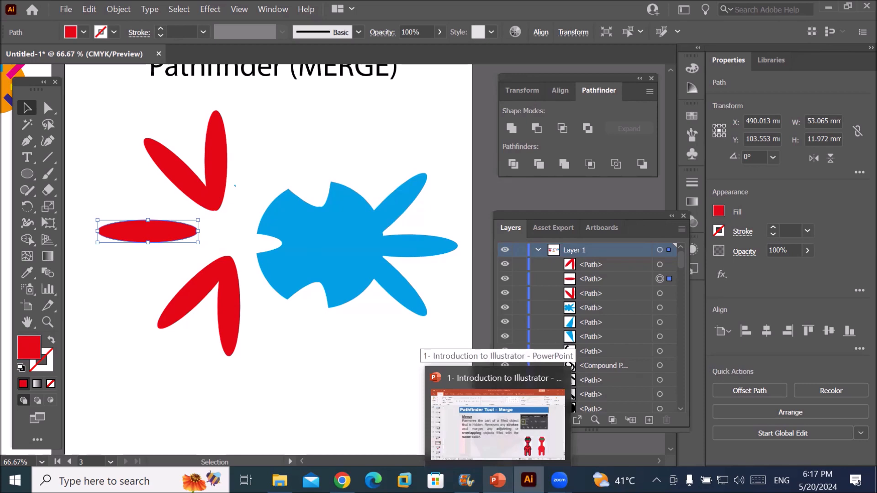
left_click(498, 425)
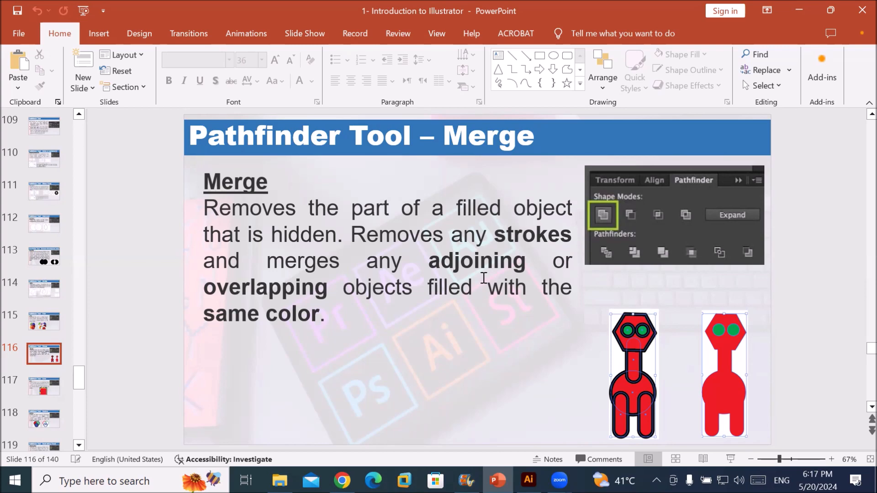
left_click(45, 388)
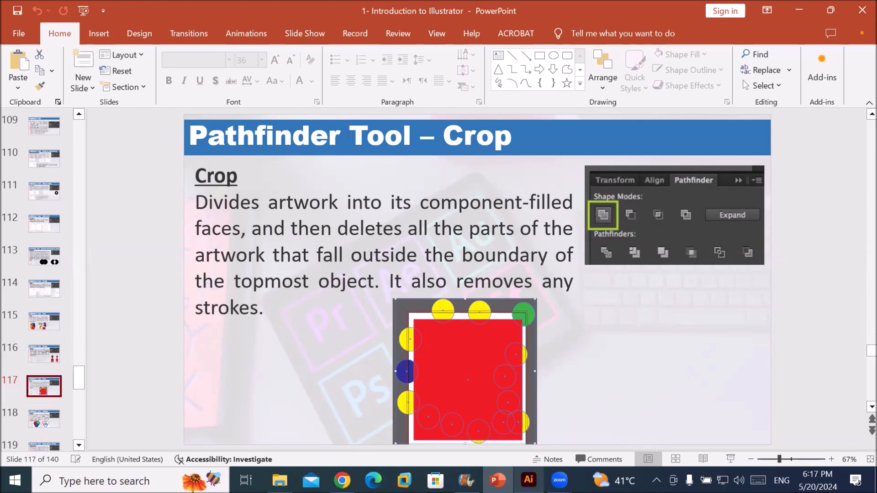
Return to Illustrator and add a new Letter artboard to the right of the MERGE artboard.
left_click(529, 480)
scroll(341, 257, "down", 2)
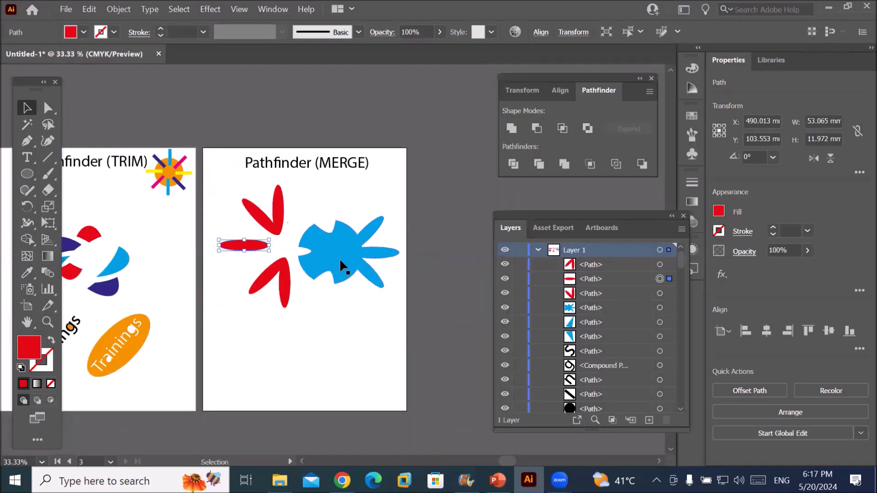
left_click(27, 306)
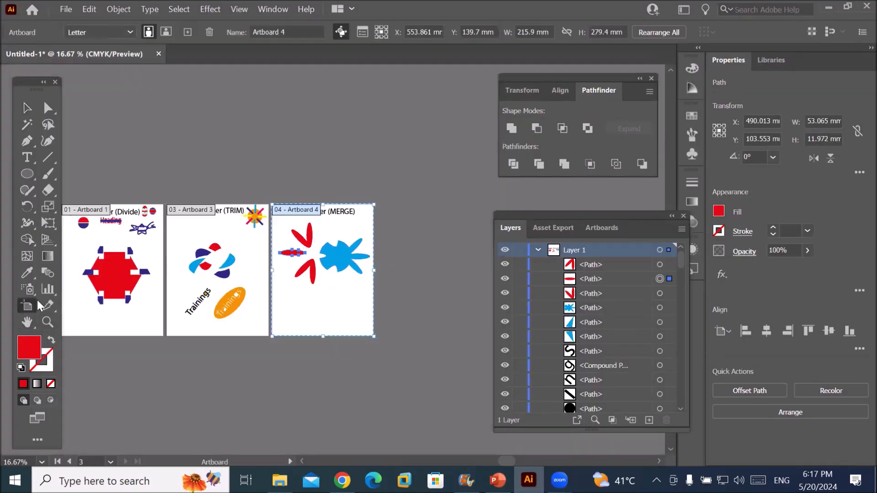
left_click(188, 31)
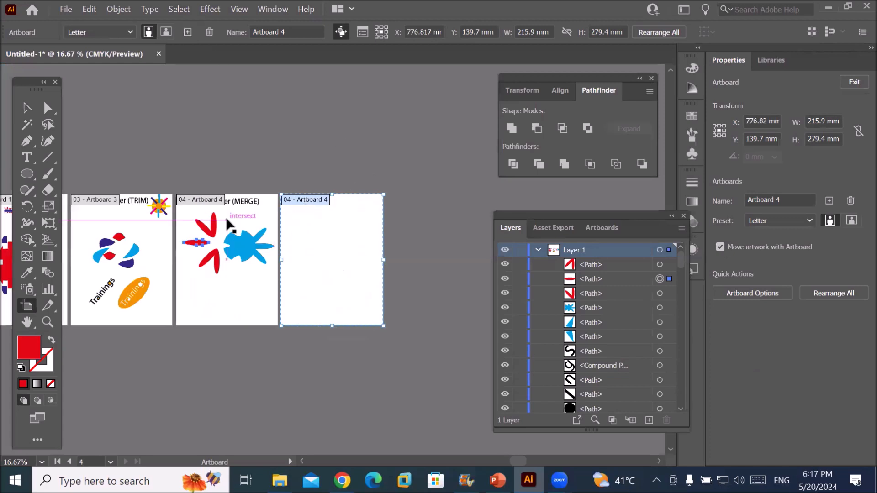
left_click(26, 108)
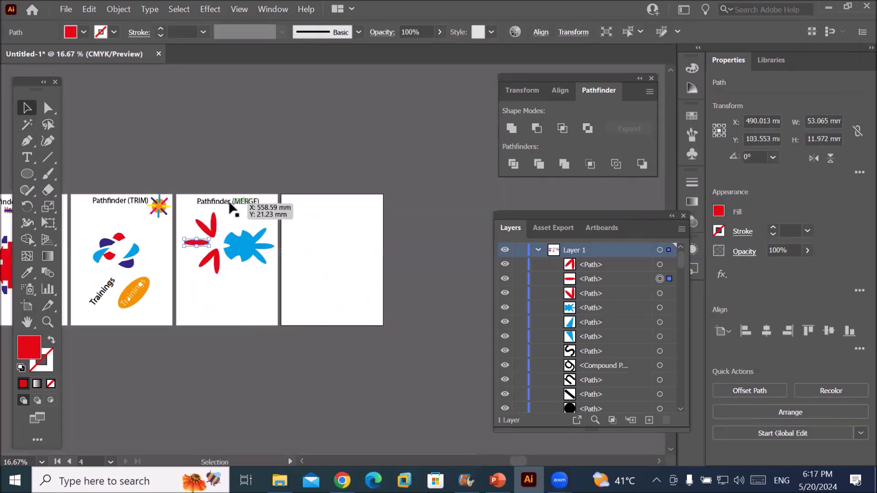
Copy the "Pathfinder (MERGE)" title onto the new artboard and change the word in parentheses to CROP.
left_click_drag(230, 208, 330, 205)
left_click(27, 158)
scroll(368, 202, "up", 3)
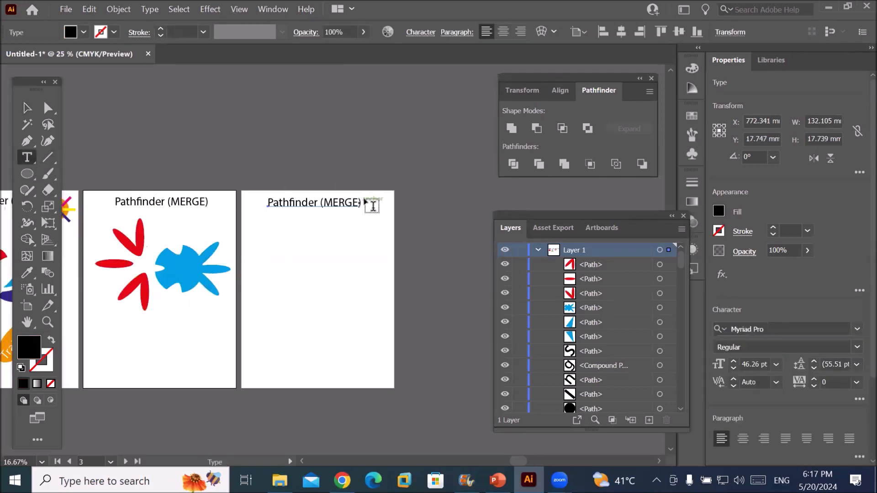
double_click(329, 199)
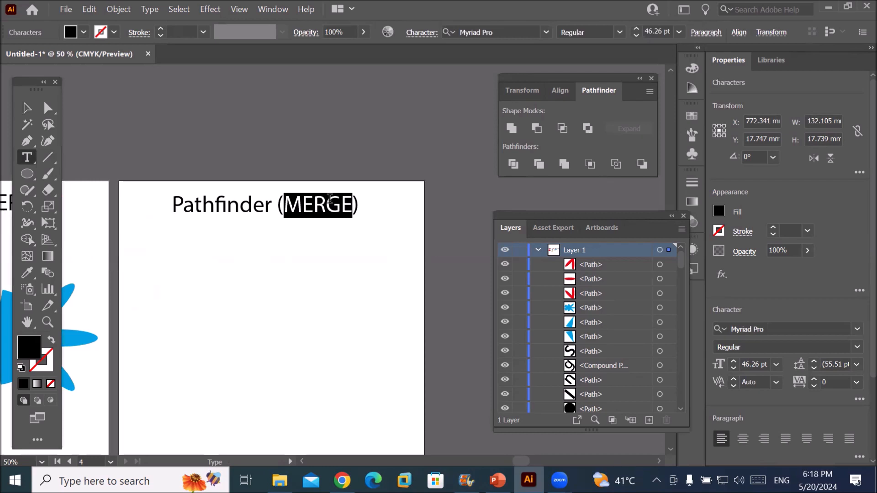
type("CROP")
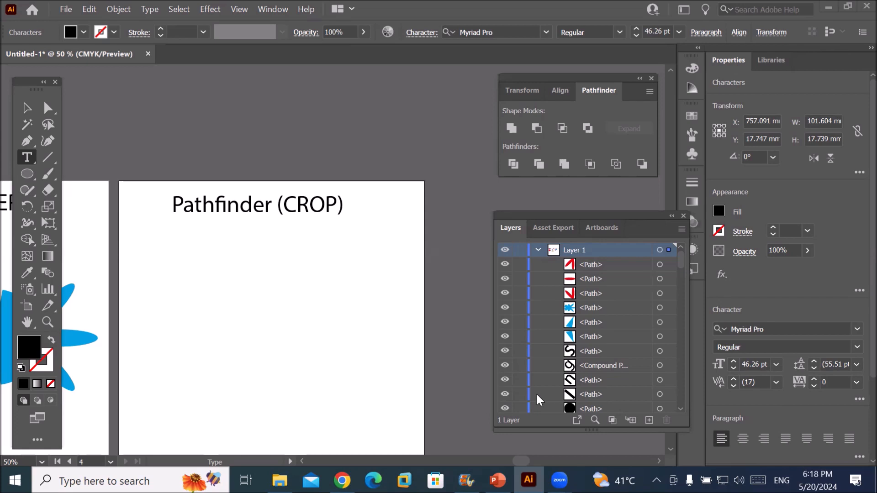
scroll(425, 431, "down", 3)
scroll(430, 434, "up", 2)
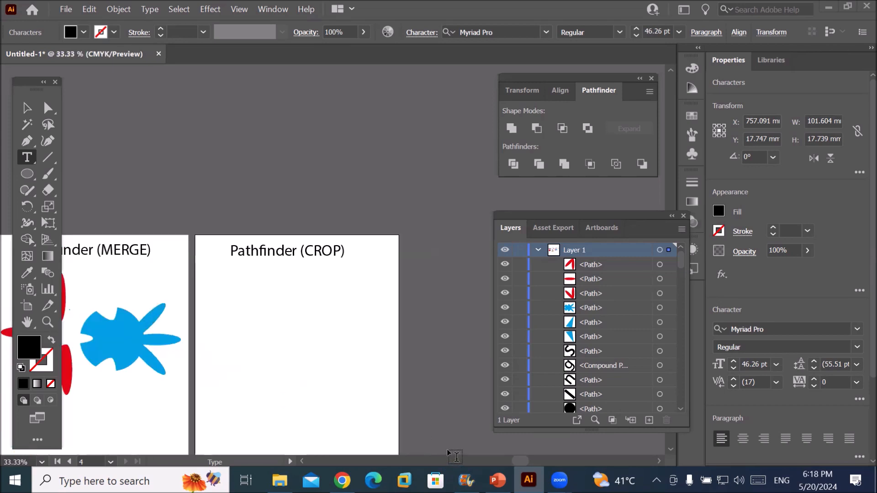
left_click(26, 108)
left_click_drag(302, 351, 324, 274)
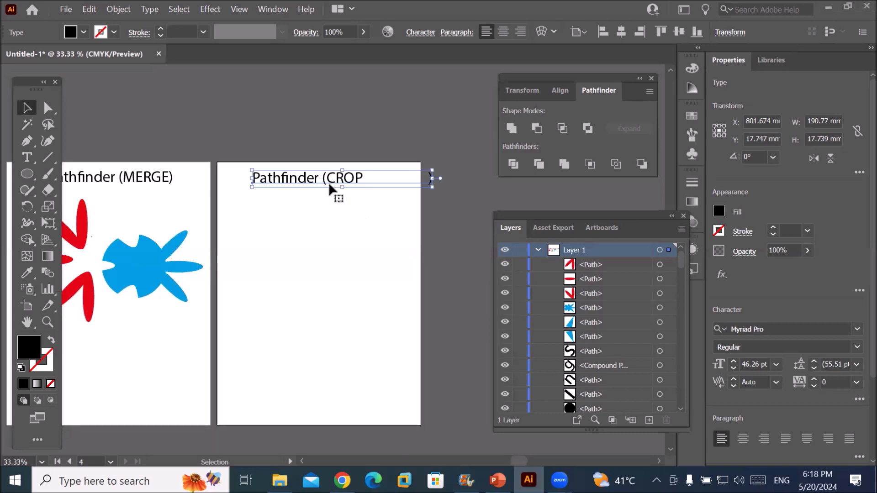
Delete the extra spaces before the closing parenthesis of the "Pathfinder (CROP)" title and centre the title across its artboard.
left_click_drag(330, 185, 314, 184)
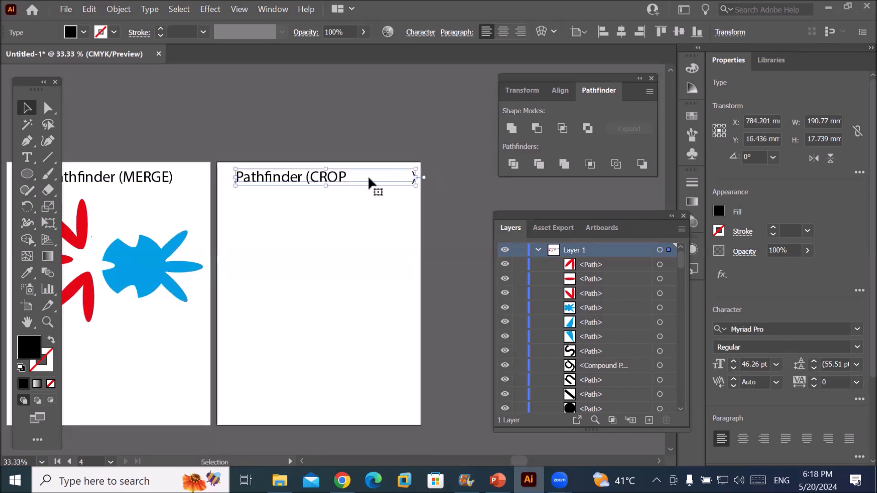
double_click(356, 177)
key("ctrl+a")
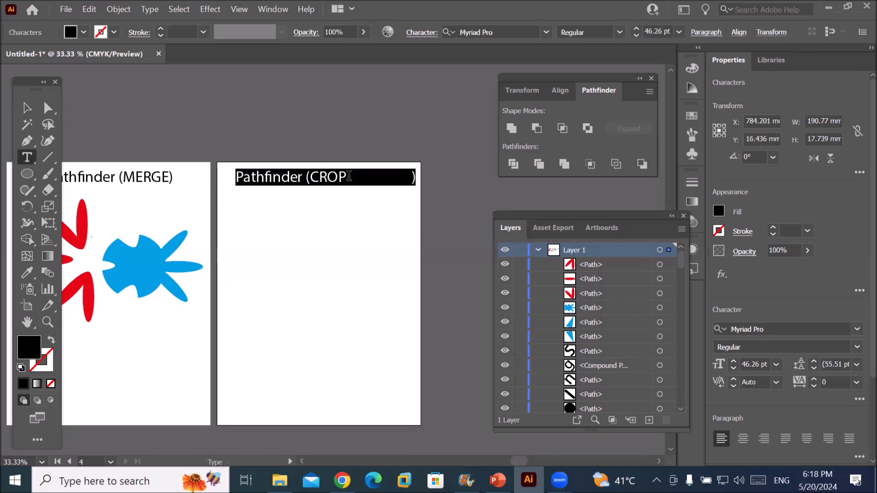
left_click(356, 176)
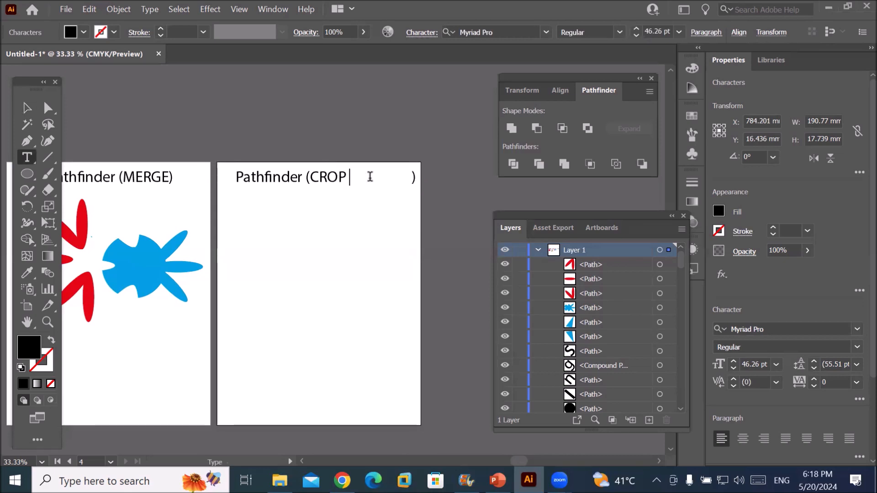
key("Delete")
key("Delete")
key("Delete")
key("Delete")
key("Delete")
key("Delete")
key("Delete")
key("Delete")
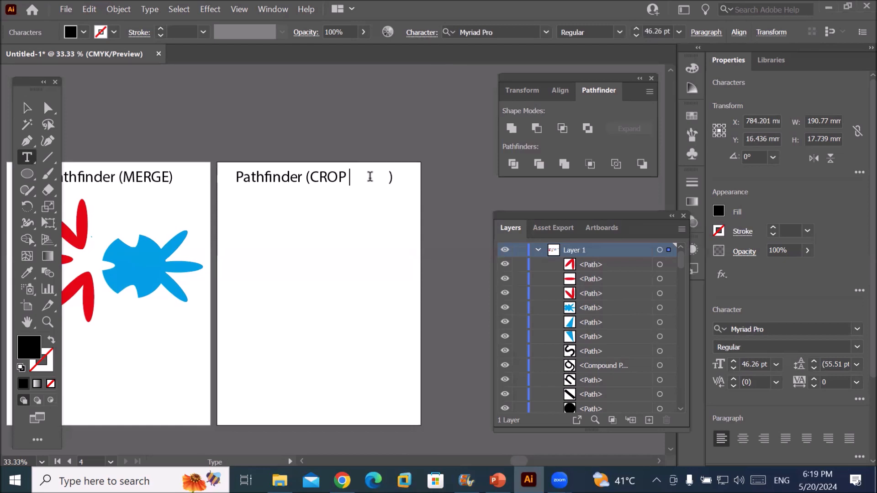
key("Delete")
key("Delete")
key("Delete")
key("Delete")
key("Delete")
key("Delete")
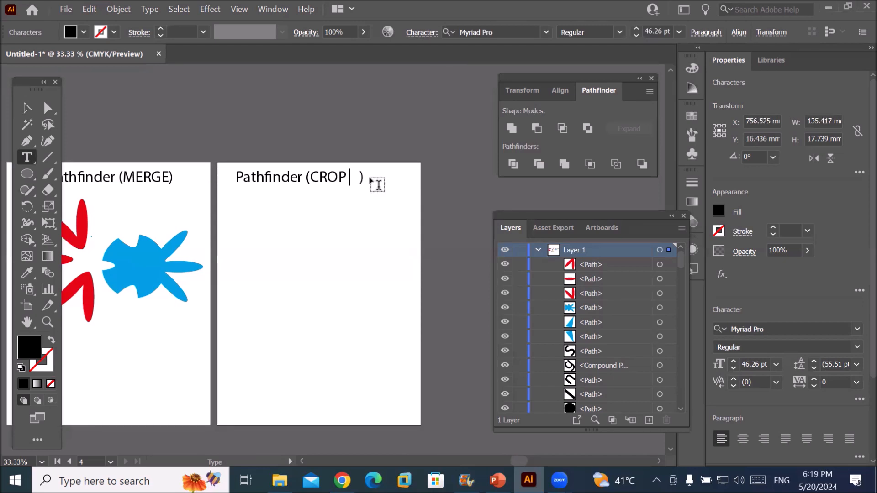
key("Delete")
key("Delete")
key("Delete")
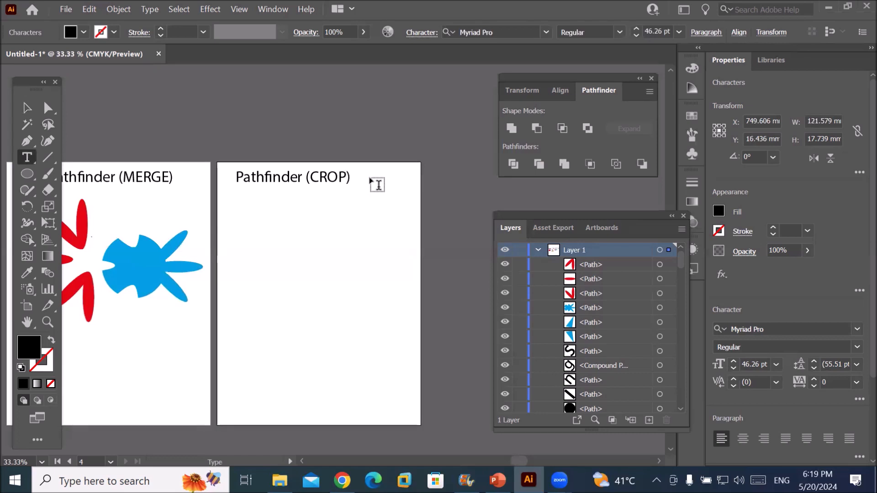
left_click(27, 108)
left_click_drag(270, 182, 301, 188)
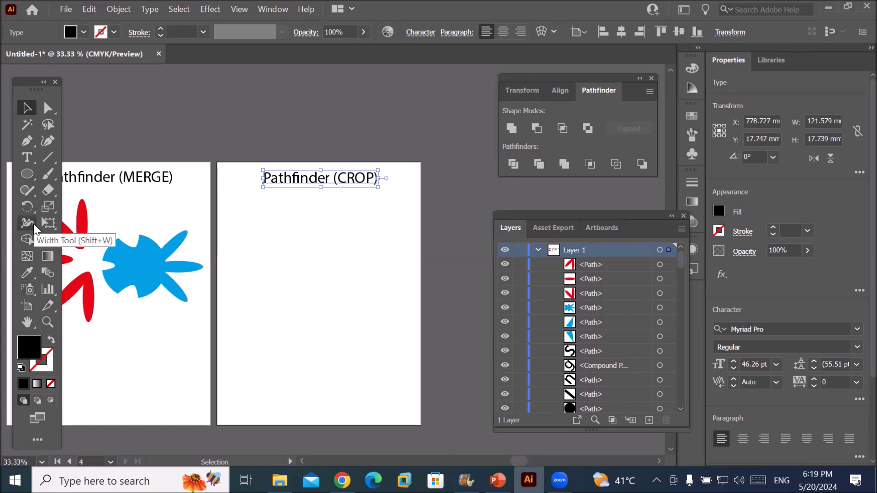
Draw a flat horizontal ellipse about 86 × 20 mm, place it in the CROP artboard's upper half and fill it green.
left_click(27, 177)
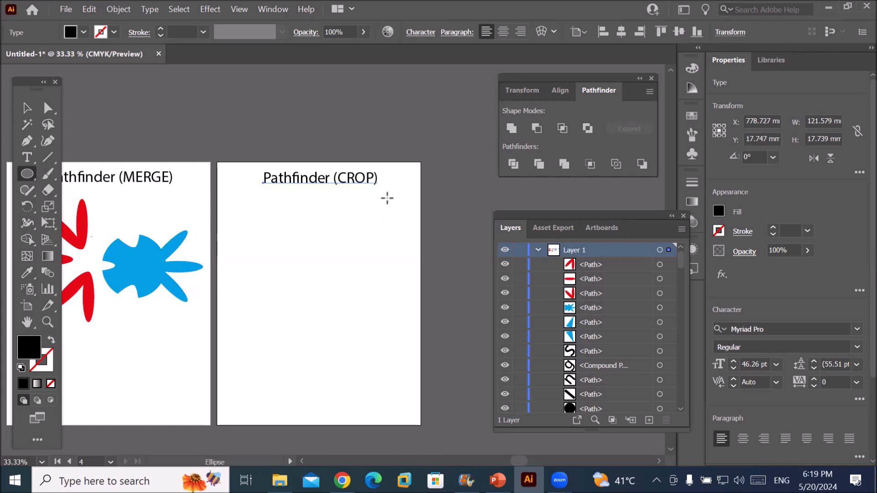
left_click_drag(391, 211, 469, 226)
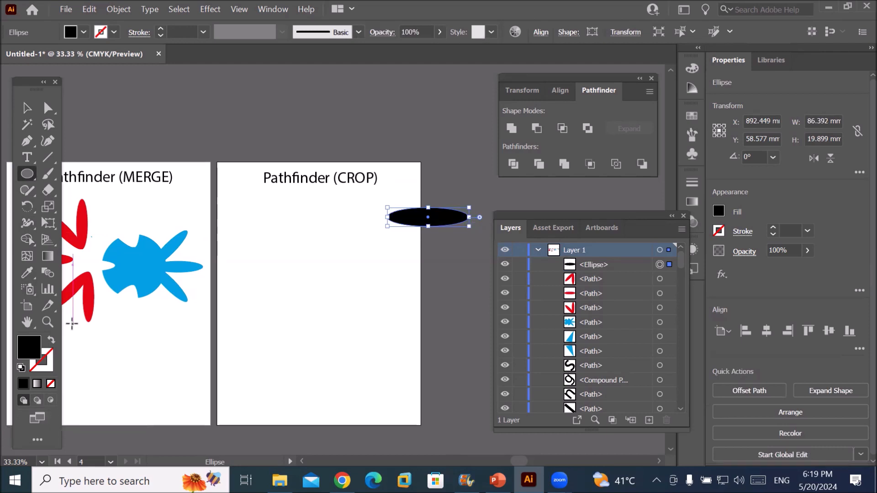
left_click(27, 108)
left_click_drag(406, 218, 288, 245)
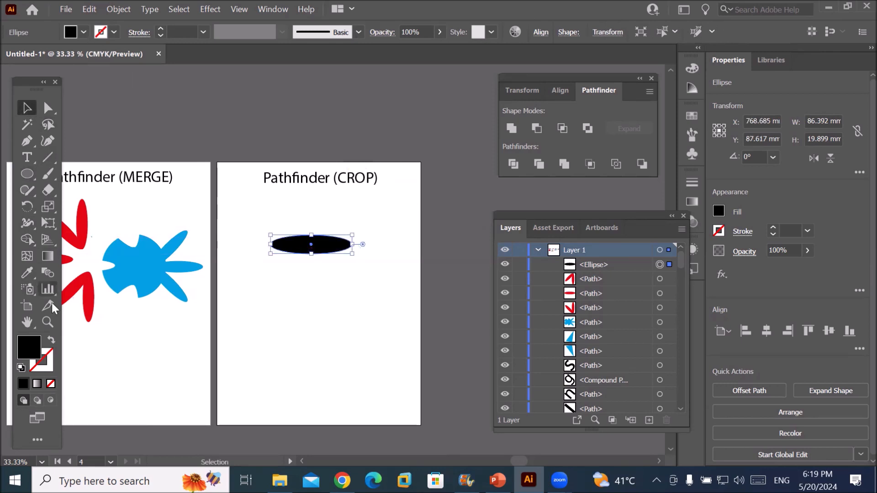
left_click(84, 32)
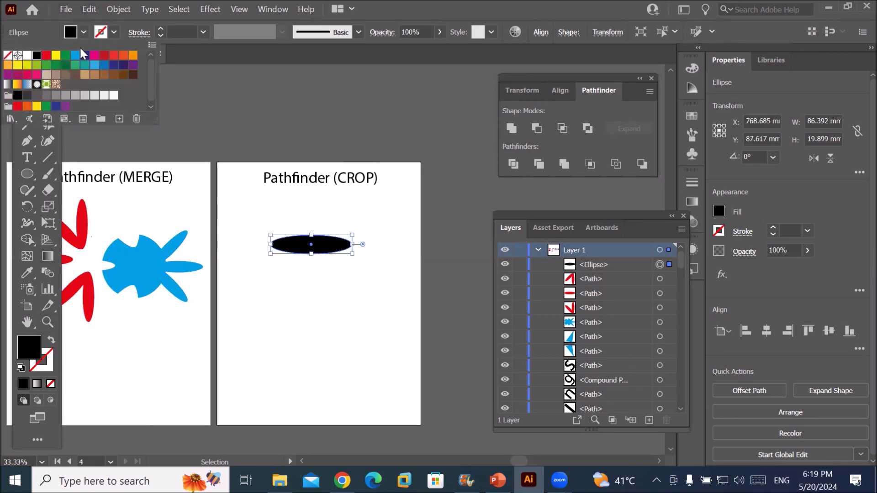
left_click(65, 55)
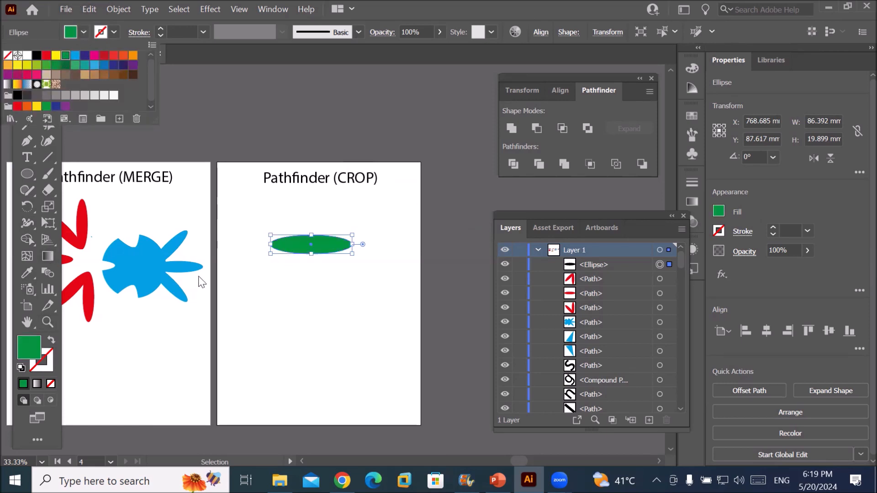
Duplicate the green ellipse downward into a staggered column of seven ellipses, offset alternately to either side.
left_click(300, 247)
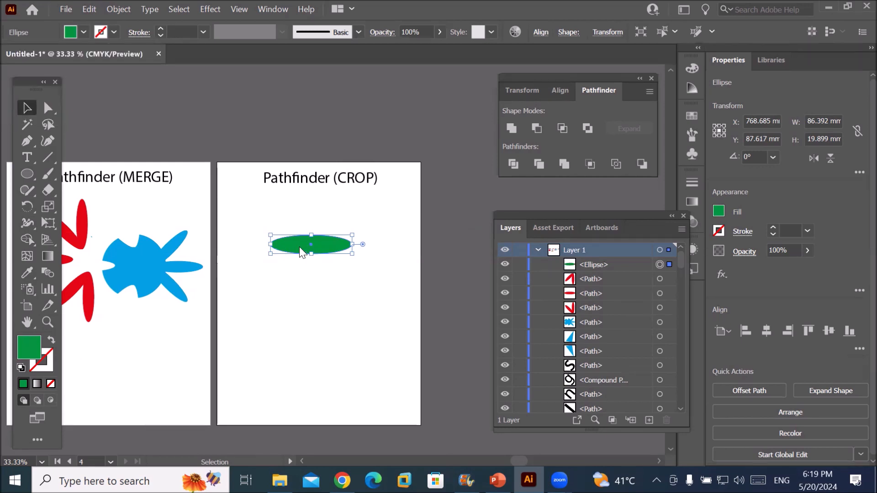
left_click_drag(300, 248, 315, 354)
left_click_drag(317, 354, 282, 371)
left_click(342, 395)
Draw a tall vertical ellipse about 73 × 217 mm over the middle of the green column and fill it yellow.
left_click(35, 176)
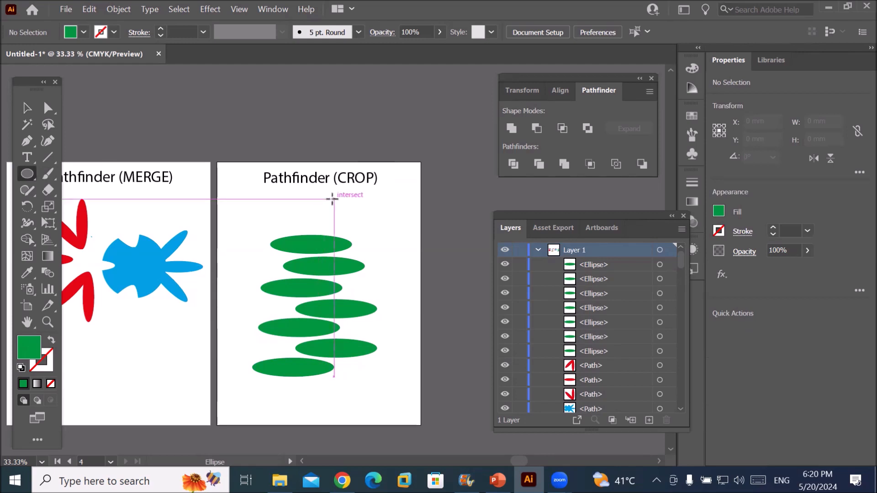
left_click_drag(290, 206, 347, 409)
left_click_drag(290, 307, 278, 312)
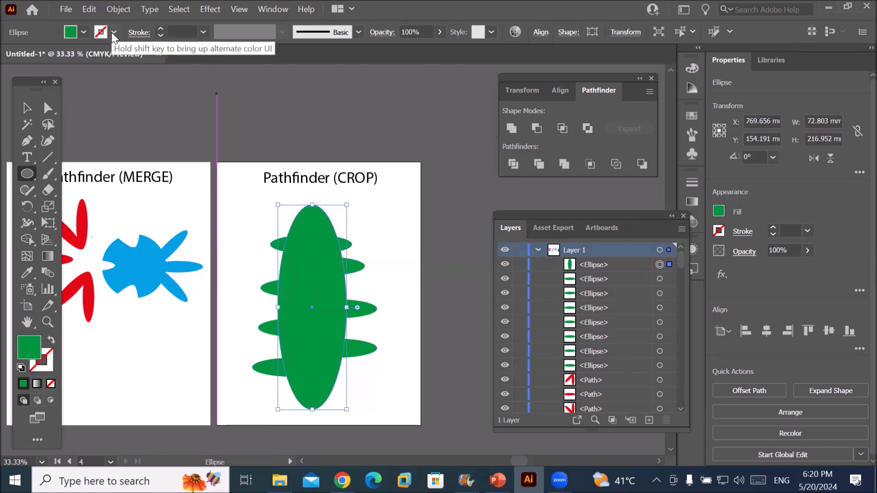
left_click(84, 32)
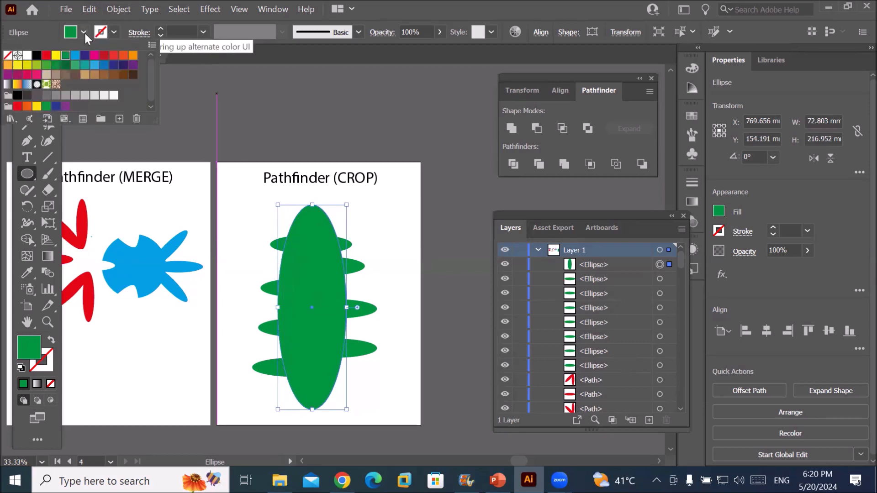
left_click(55, 55)
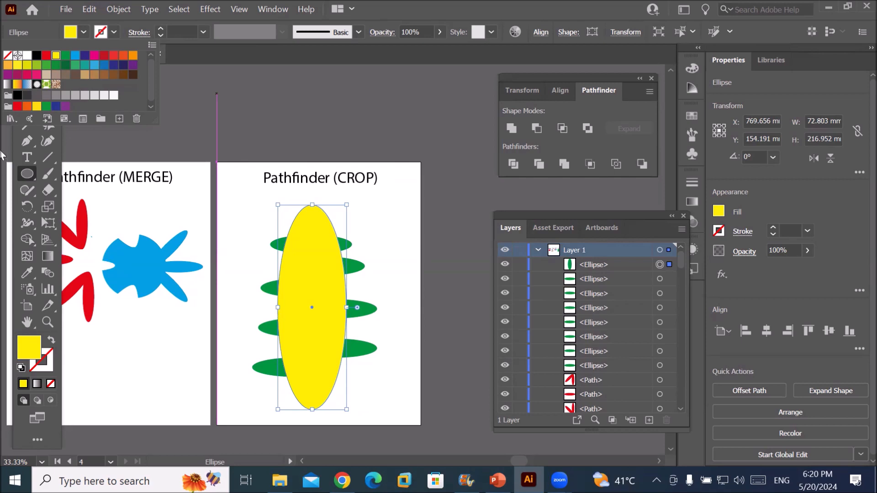
left_click(31, 174)
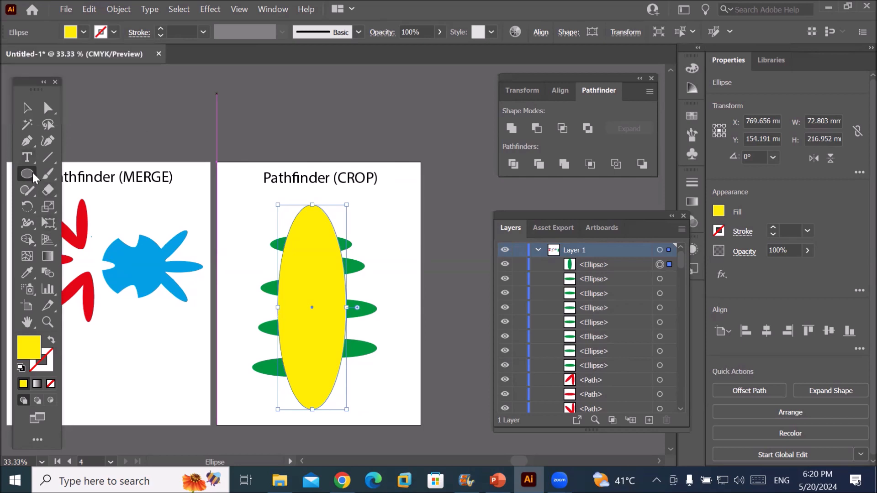
Crop the green ellipses to the yellow ellipse with Pathfinder Crop and move the resulting group onto the lower MERGE artboard.
left_click(27, 108)
left_click_drag(230, 203, 391, 408)
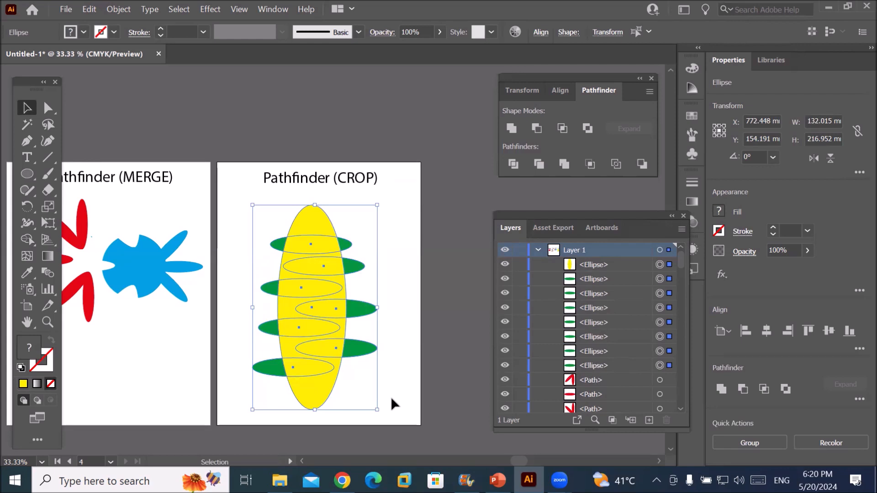
left_click(593, 167)
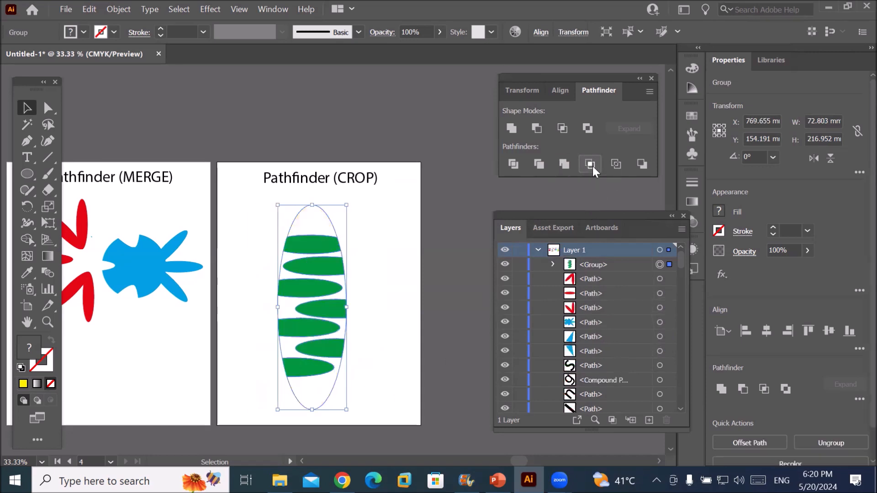
left_click(378, 318)
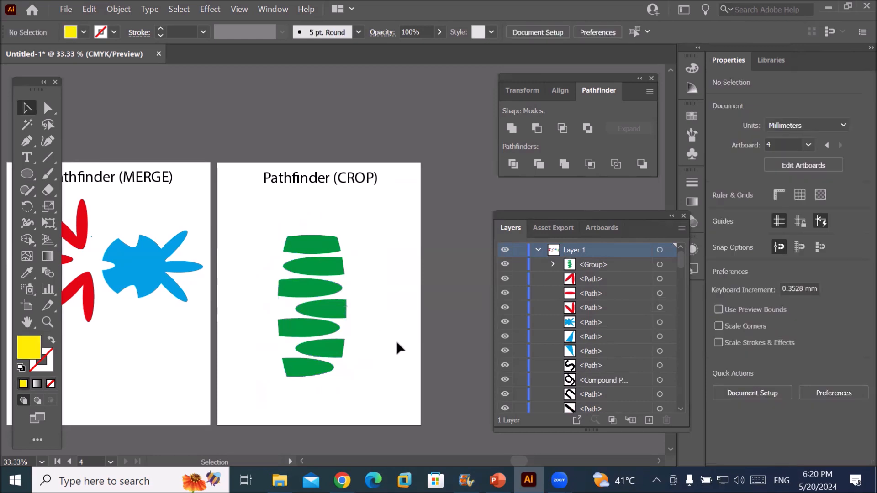
mouse_move(327, 310)
left_mouse_down()
mouse_move(394, 303)
mouse_move(343, 317)
left_mouse_up()
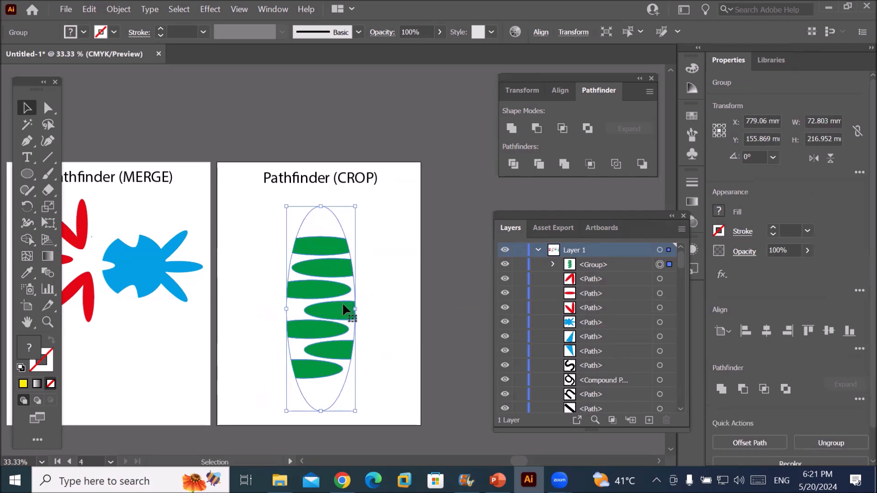
left_click_drag(343, 304, 158, 361)
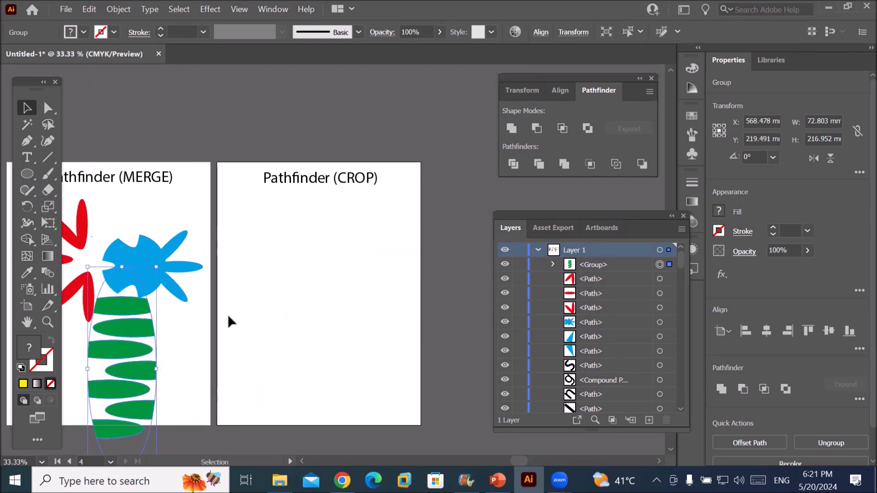
Draw a small yellow circle and duplicate it into diagonal rows of dots that cover the CROP artboard and extend past its edges.
left_click(28, 176)
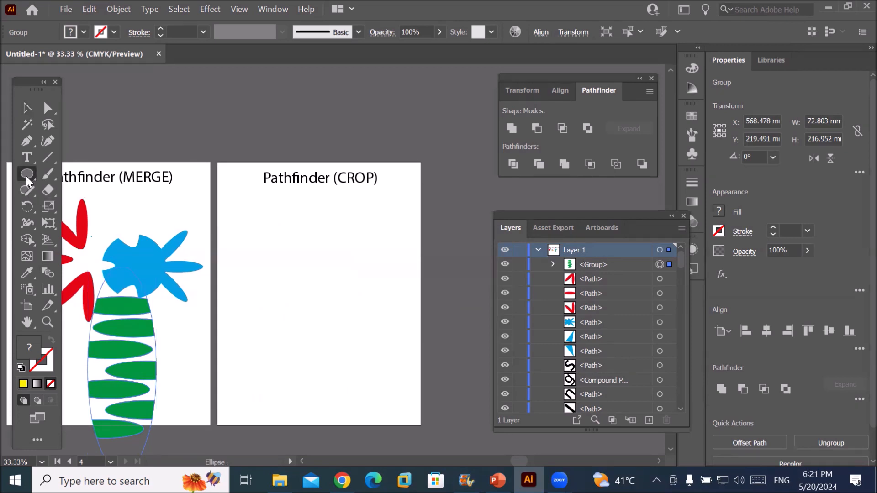
left_click_drag(229, 224, 271, 263)
left_click(27, 108)
key("ctrl+d")
key("ctrl+d")
key("ctrl+d")
key("ctrl+d")
key("ctrl+d")
left_click_drag(444, 407, 442, 405)
left_click_drag(411, 385, 436, 350)
left_click_drag(442, 350, 471, 317)
left_click(293, 131)
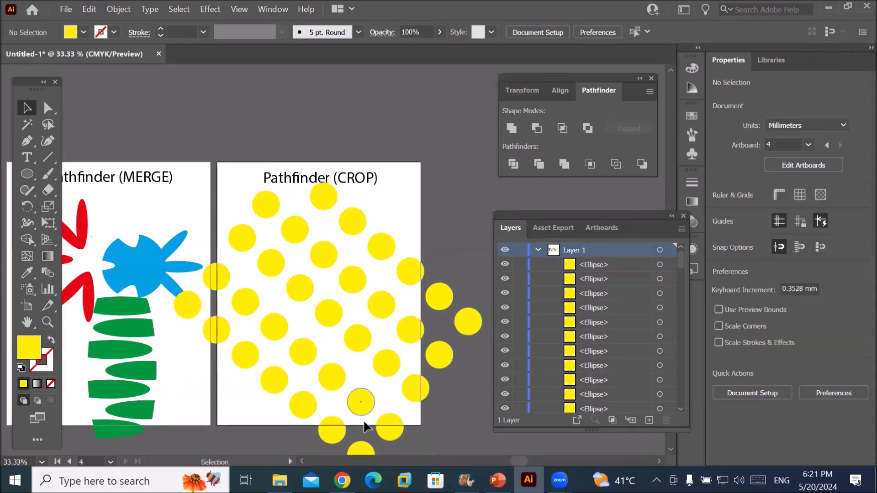
Draw a 215.9 × 279.4 mm rectangle exactly covering the CROP artboard on top of the yellow dots and fill it light blue.
scroll(388, 335, "down", 2)
scroll(419, 407, "up", 1)
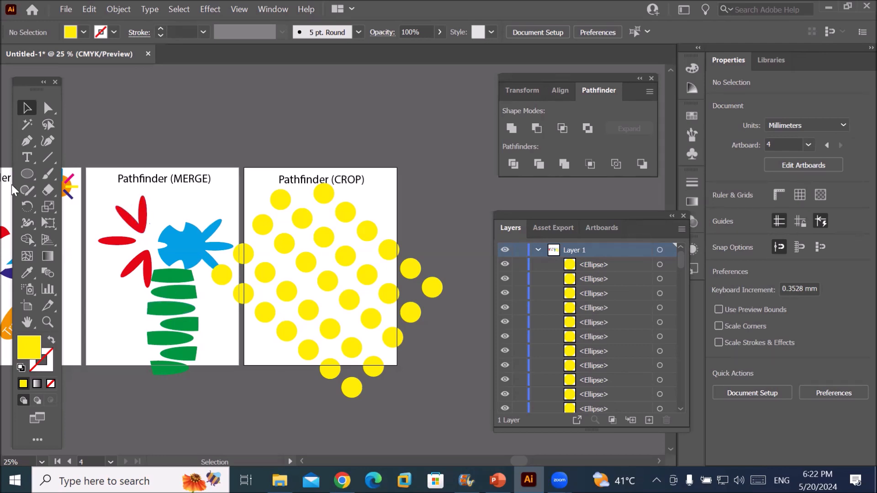
left_click_drag(26, 176, 96, 174)
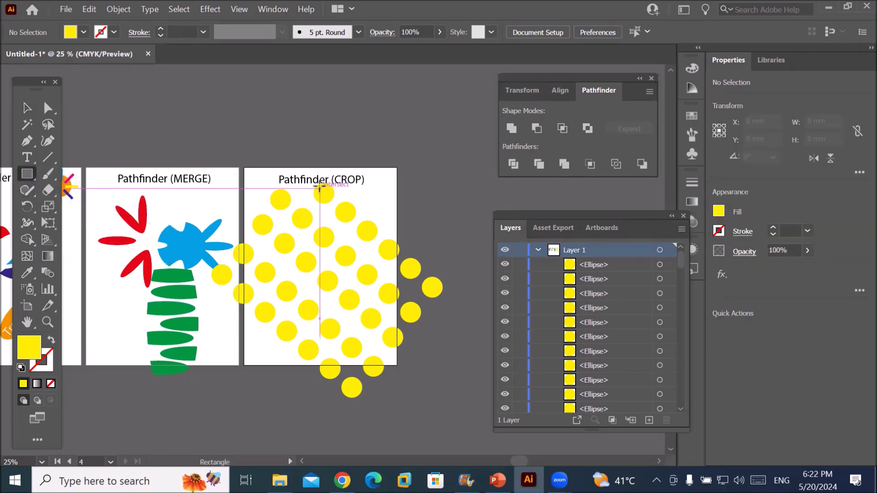
left_click_drag(244, 168, 396, 365)
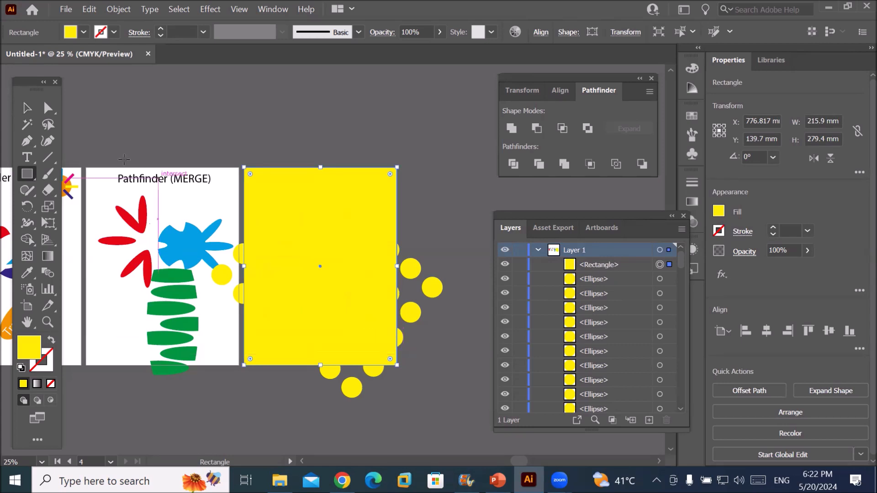
left_click(84, 33)
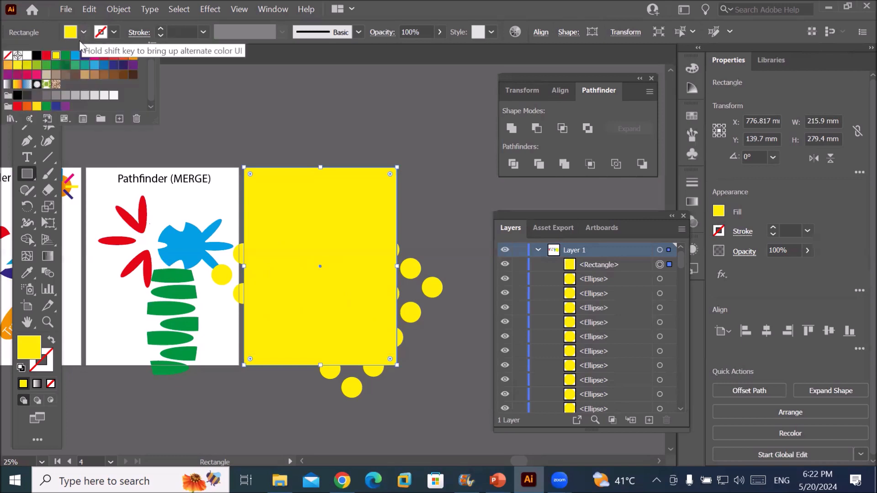
left_click(75, 55)
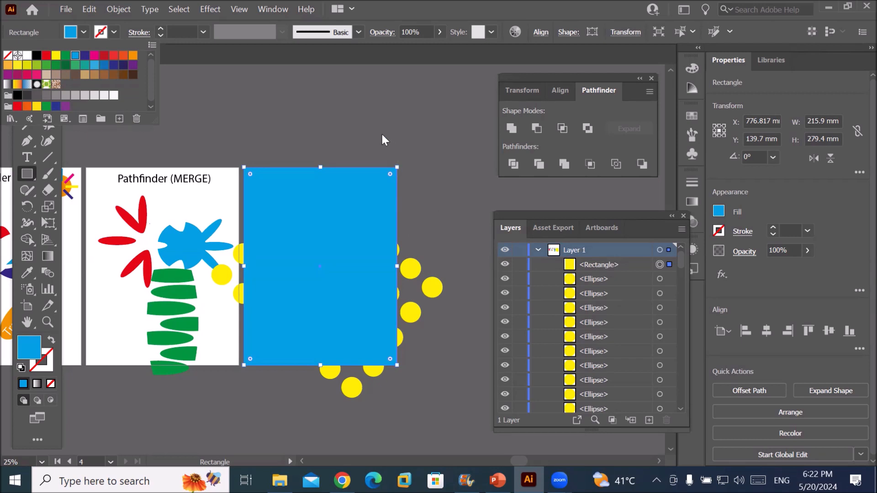
left_click(216, 327)
left_click_drag(189, 247, 113, 241)
key("v")
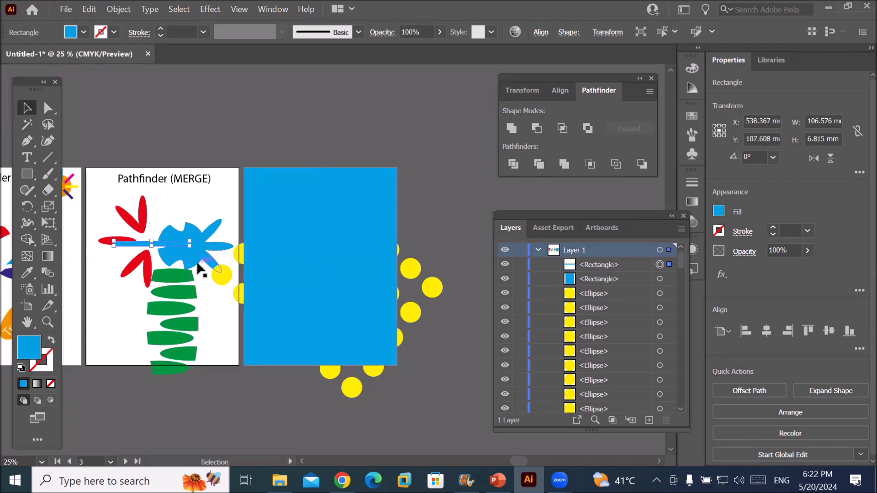
key("ctrl+z")
Move the merged blue shape and MERGE title left, clear of the dots, and crop the yellow dots to the blue rectangle with Pathfinder Crop.
left_click_drag(192, 242, 133, 179)
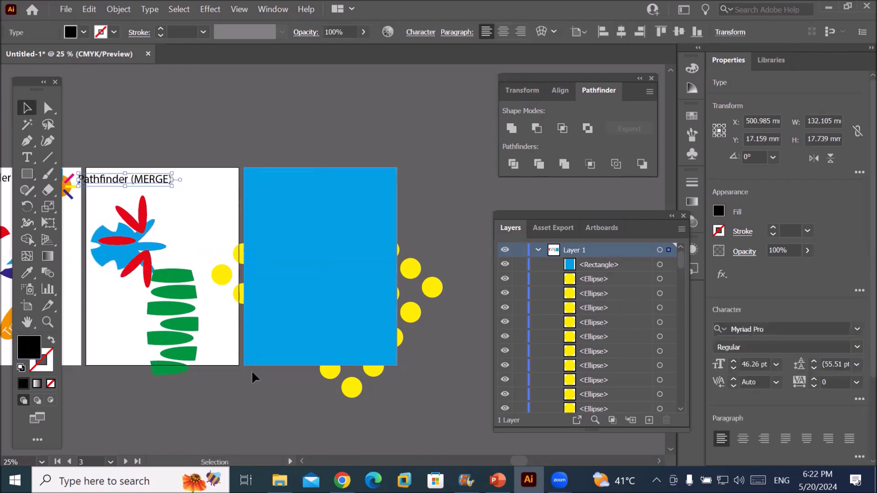
left_click_drag(195, 134, 355, 384)
left_click_drag(457, 430, 478, 424)
left_click(276, 381)
left_click_drag(209, 171, 460, 422)
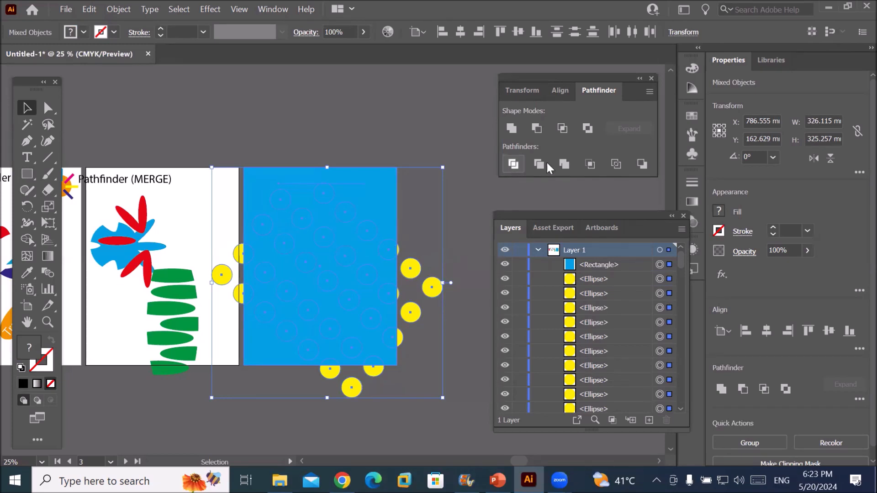
left_click(589, 165)
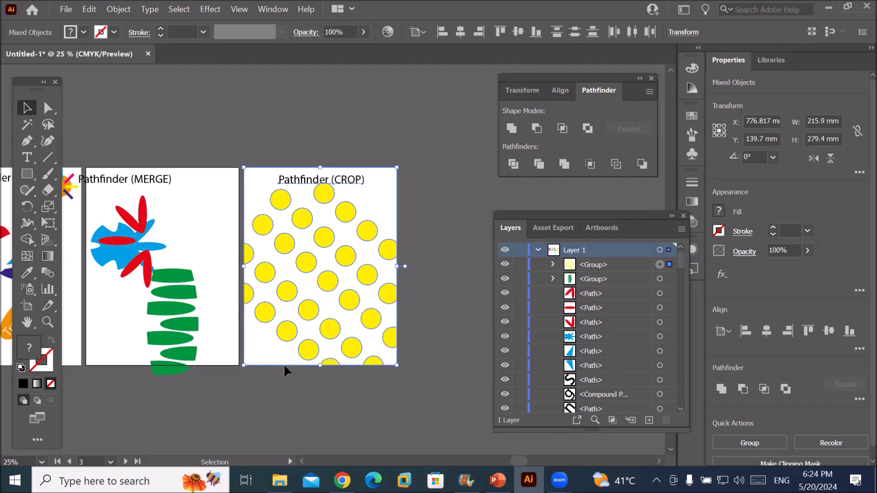
scroll(320, 366, "up", 1)
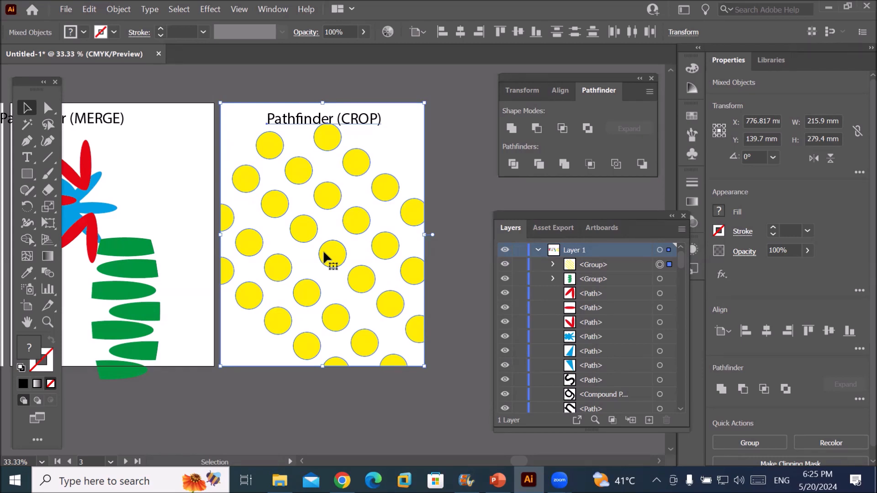
Undo the crop of the yellow dots and delete the blue rectangle covering the CROP artboard.
key("ctrl+z")
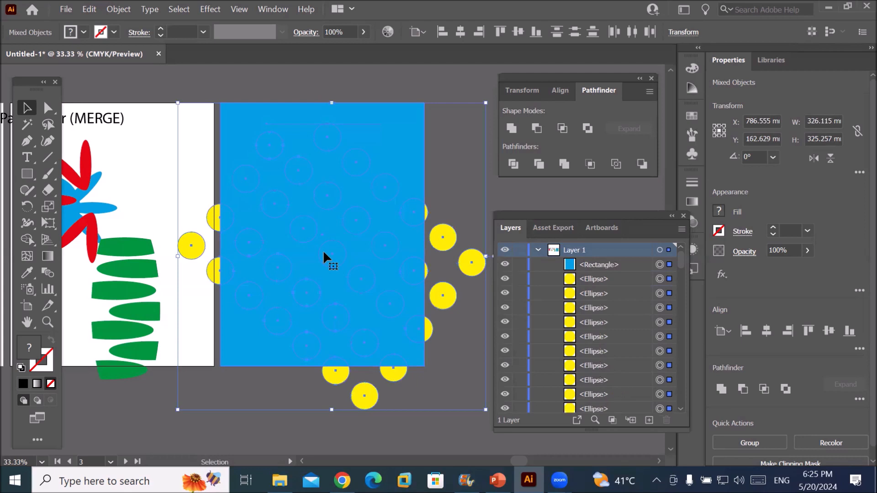
left_click(372, 86)
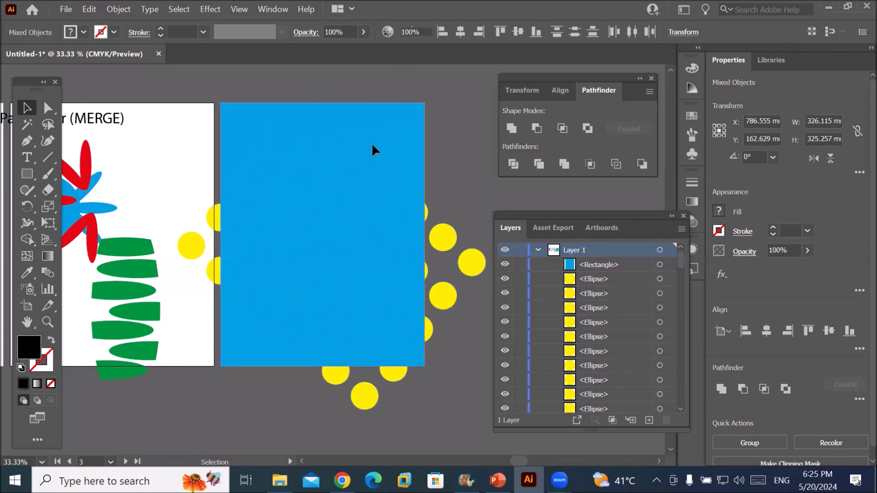
left_click(373, 192)
key("Delete")
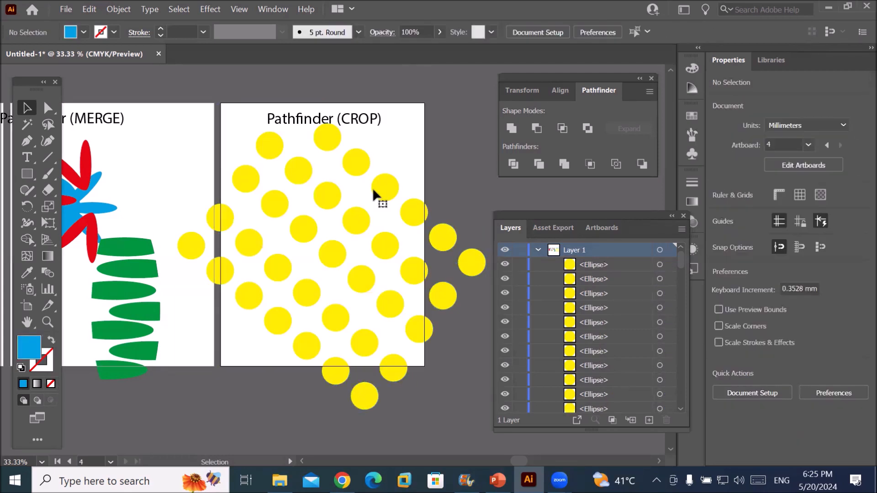
Undo back to the uncropped dots, reversing the blue rectangle's drawing and the moves of the merged blue shape and MERGE title.
left_click(29, 175)
left_click(29, 175)
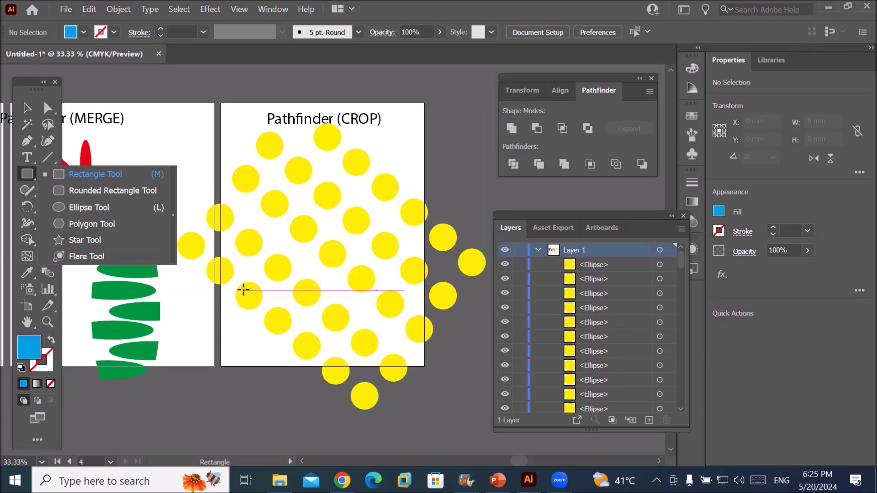
scroll(307, 348, "down", 1)
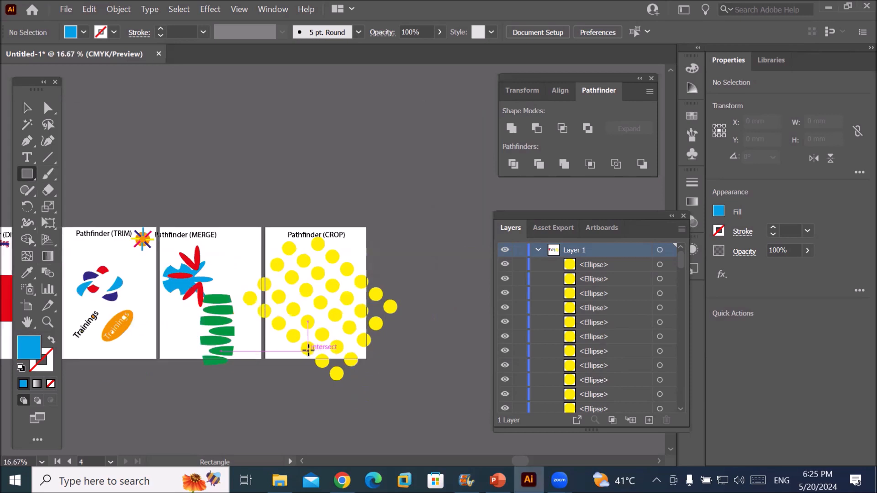
scroll(373, 368, "up", 1)
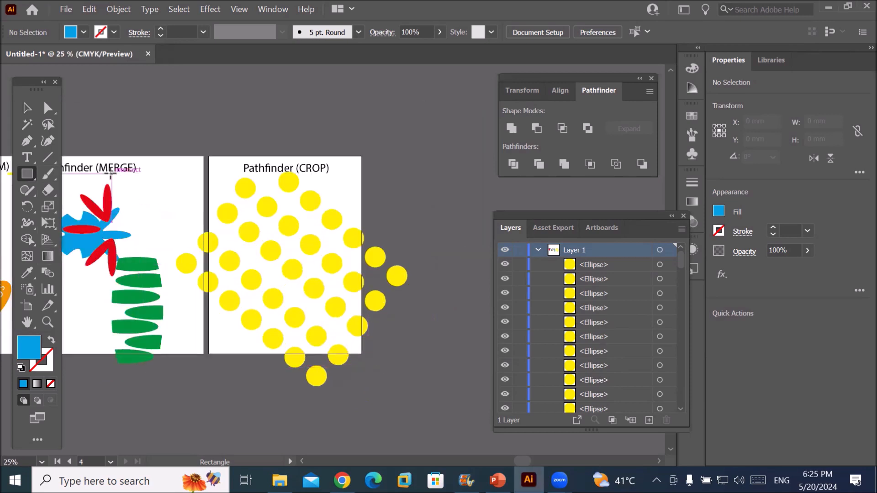
key("ctrl")
key("ctrl+z")
key("ctrl+z")
key("ctrl+z")
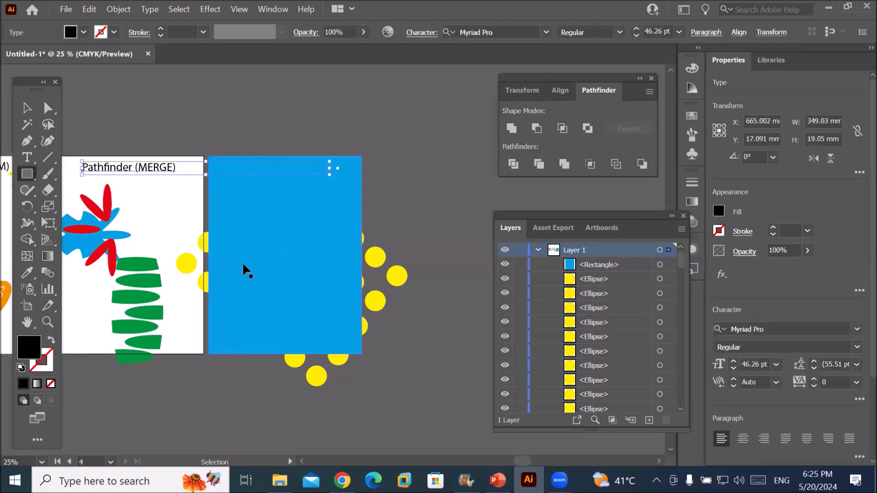
key("ctrl+z")
key("ctrl+z")
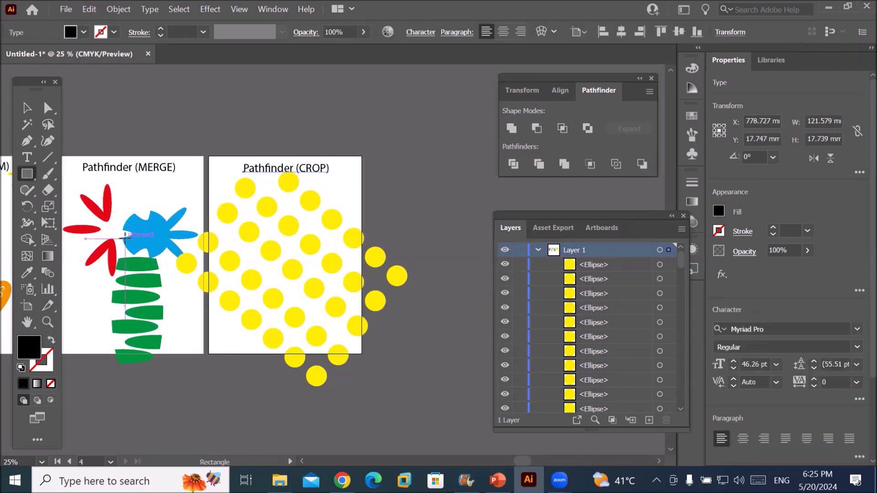
Add a fifth Letter-size artboard beside the CROP artboard and move it right, clear of the yellow dots.
key("ctrl+minus")
key("ctrl+minus")
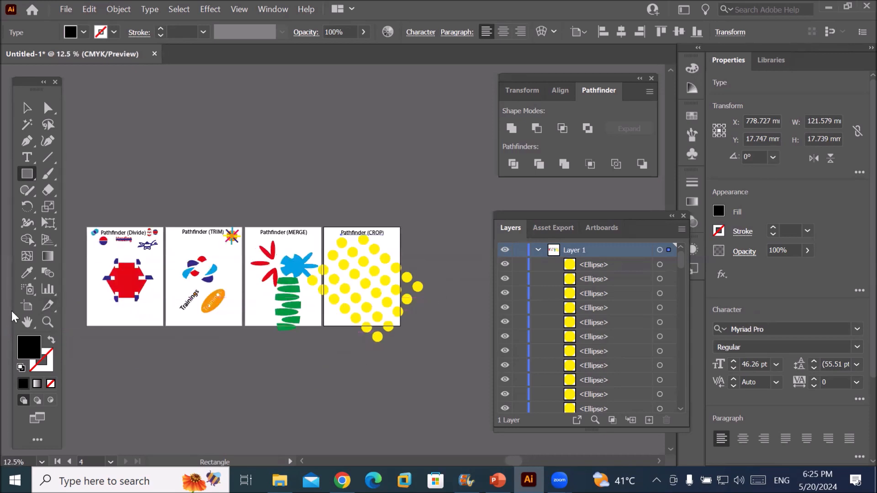
left_click(27, 306)
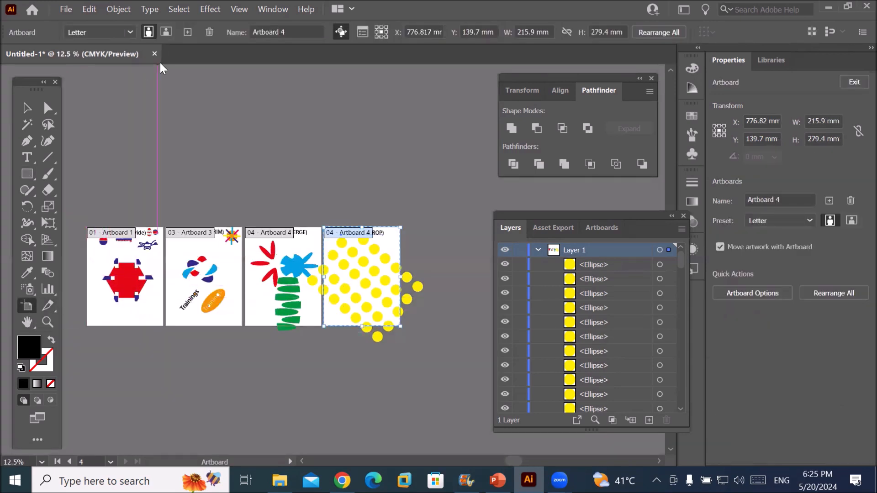
left_click(187, 32)
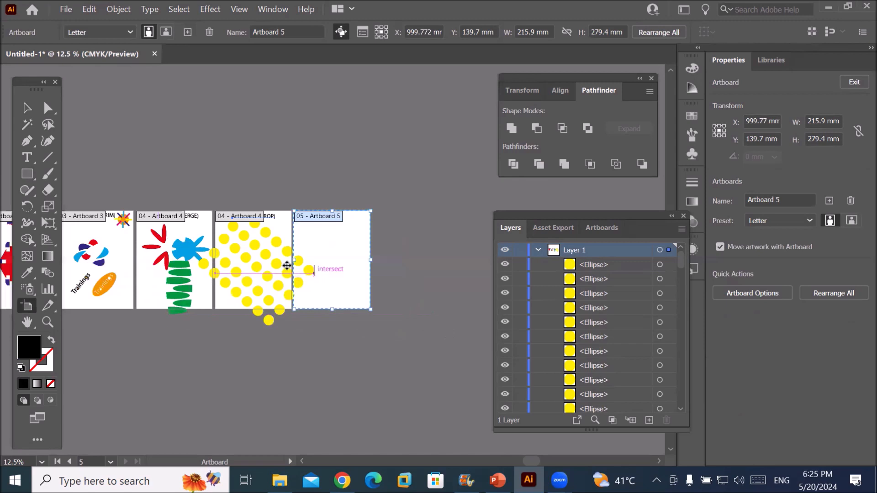
left_click(24, 110)
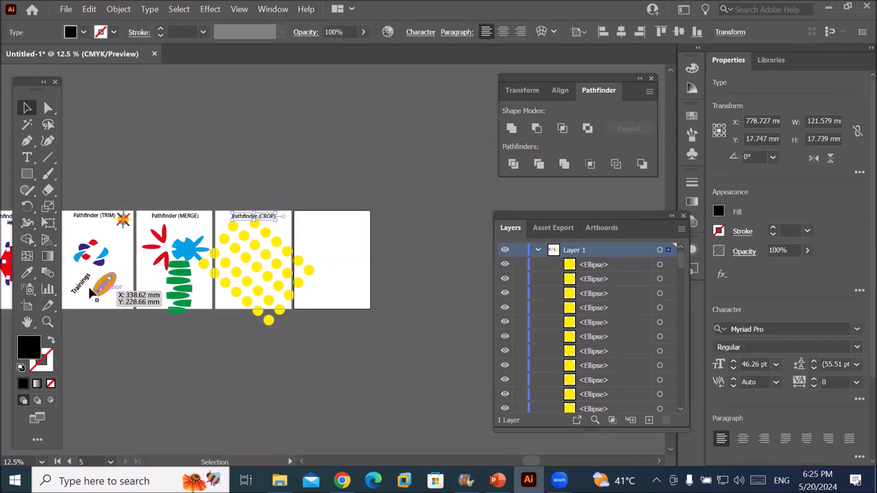
left_click(27, 305)
left_click_drag(304, 294, 361, 296)
Move the yellow dots carried along with the new artboard back into the dot pattern on the CROP artboard.
left_click(27, 108)
left_click_drag(334, 251, 379, 307)
left_click_drag(367, 273, 307, 271)
left_click(458, 226)
scroll(458, 227, "up", 1)
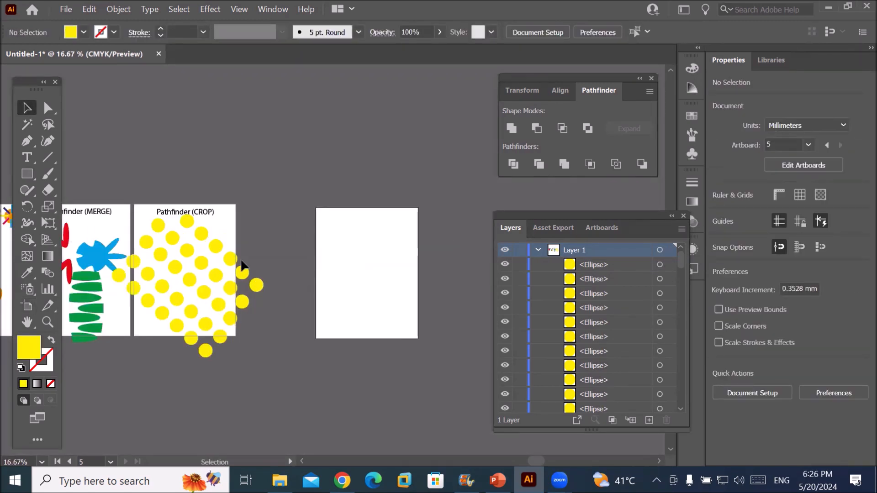
Draw a horizontal line about 223 mm long across the new artboard near its lower edge and give it a 12 pt stroke.
left_click(46, 160)
left_click_drag(317, 329, 421, 329)
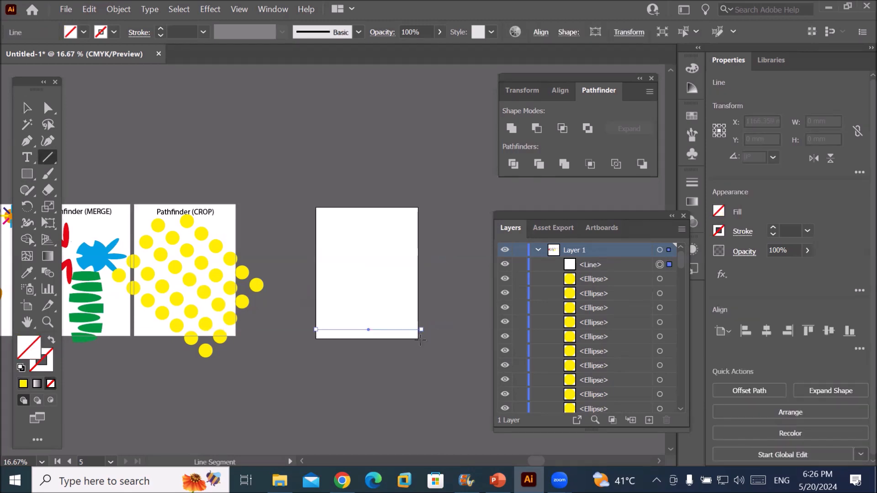
left_click(161, 28)
left_click(160, 28)
left_click(160, 28)
left_click(160, 29)
left_click(160, 29)
left_click(160, 29)
left_click(160, 29)
left_click(160, 28)
left_click(160, 29)
left_click(160, 28)
left_click(160, 28)
left_click(160, 29)
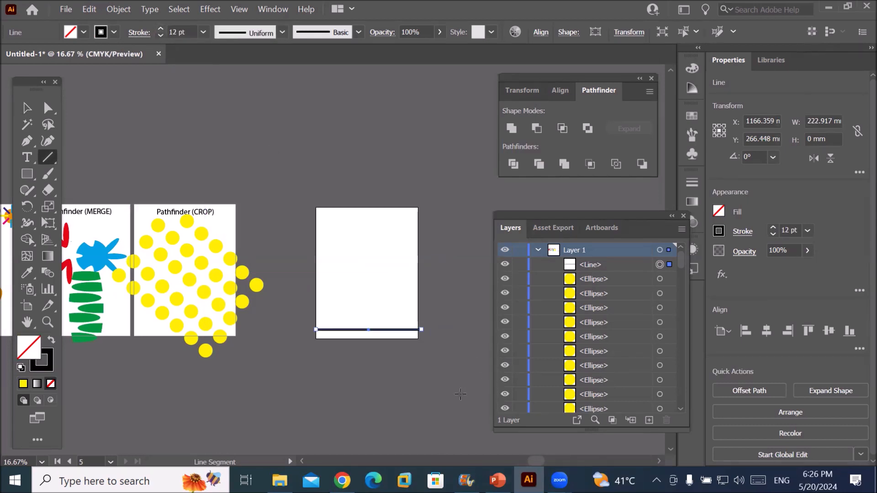
scroll(465, 359, "up", 1)
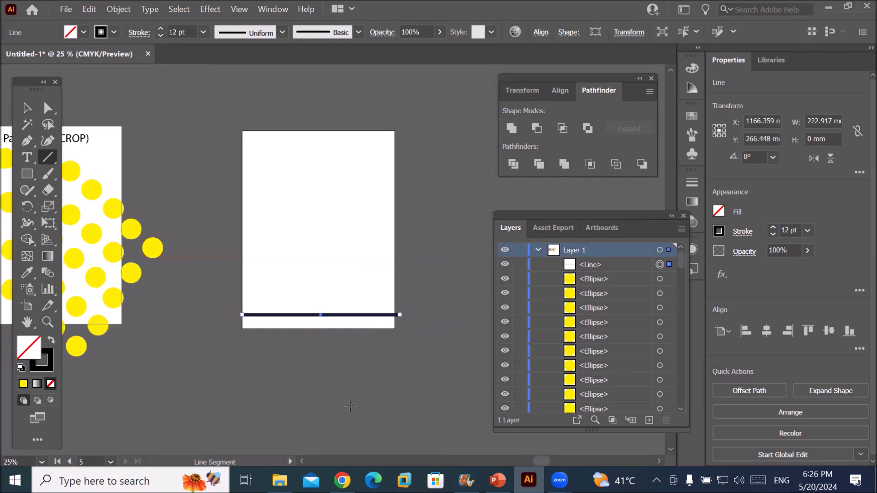
Try to add anchor points along the black line with the Pen tool, undoing each attempt.
left_click(26, 141)
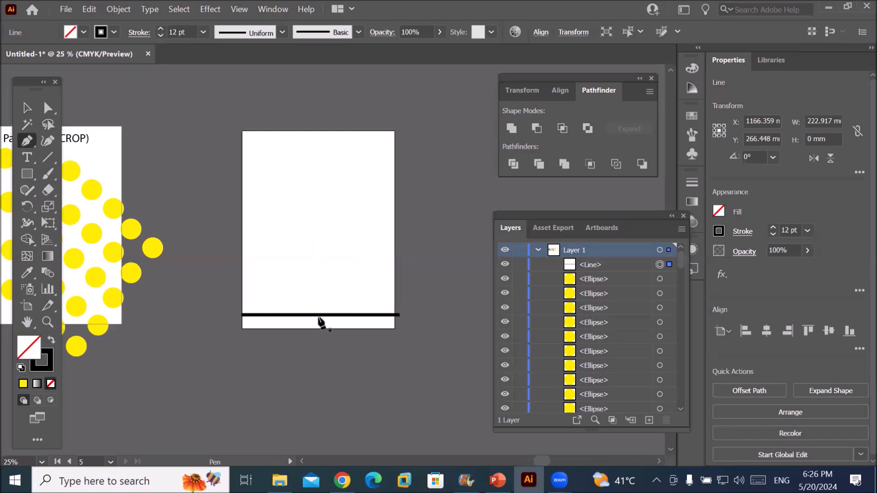
left_click(318, 316)
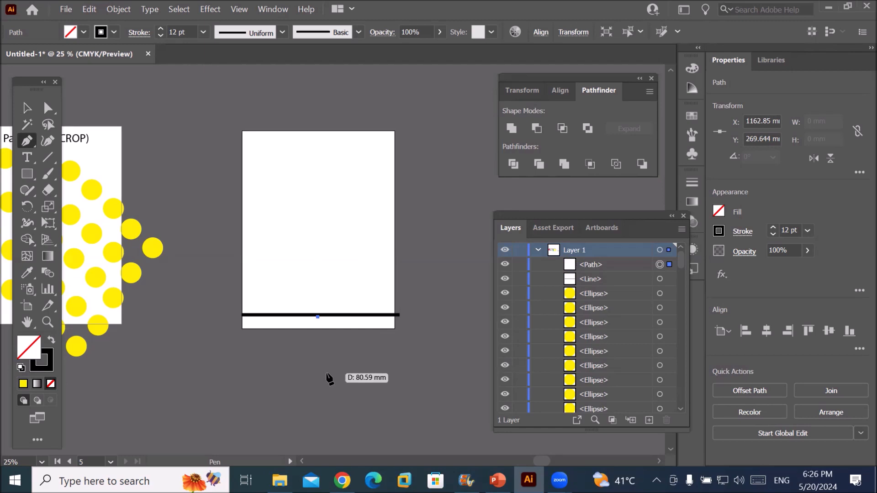
key("ctrl+z")
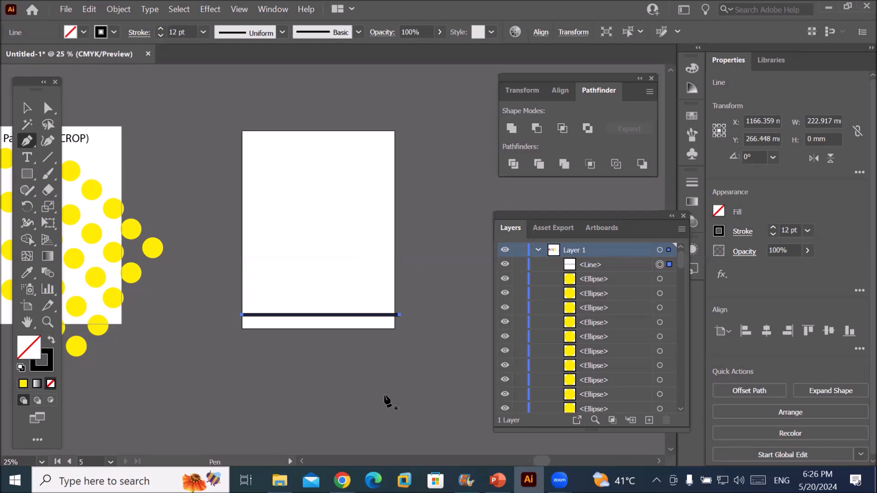
left_click_drag(29, 138, 73, 142)
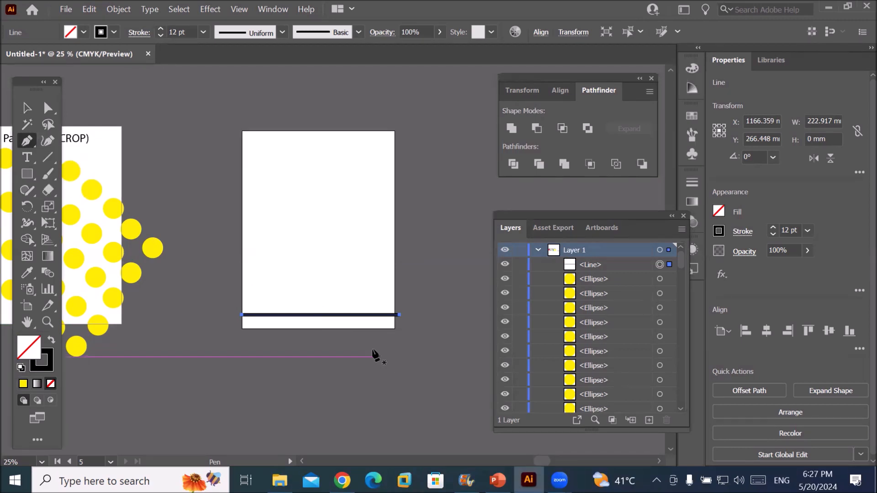
scroll(345, 337, "up", 2)
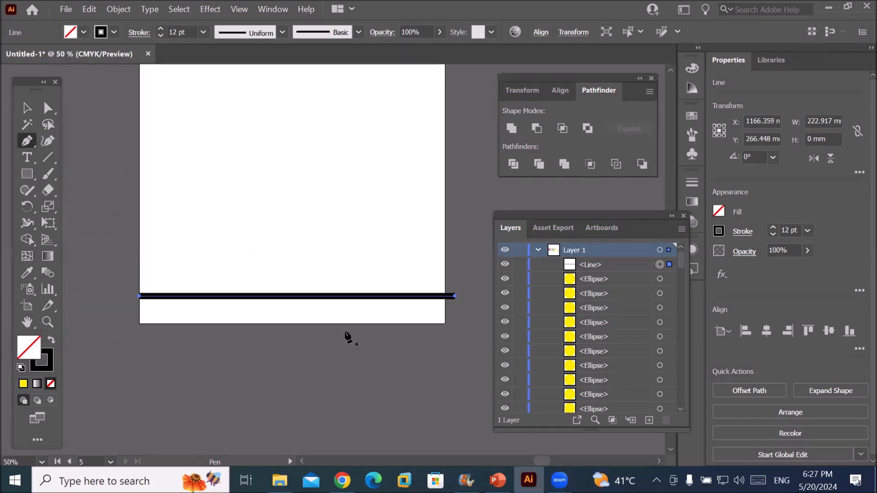
left_click(291, 295)
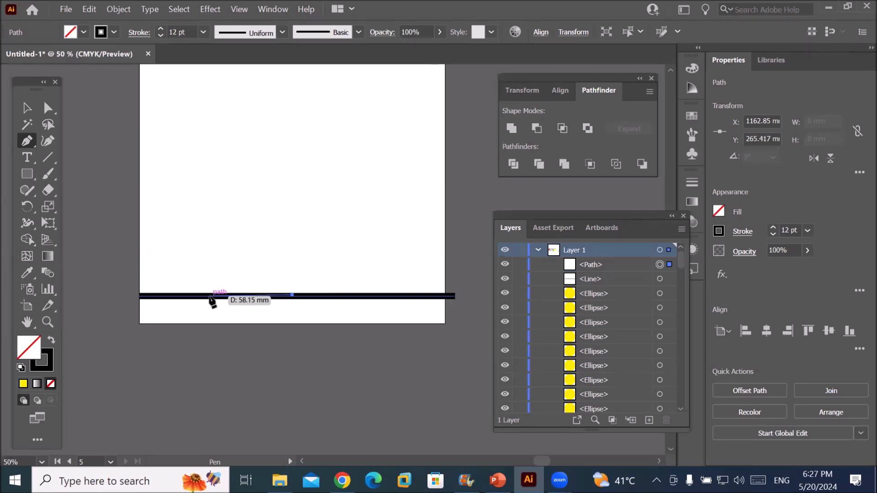
left_click(209, 296)
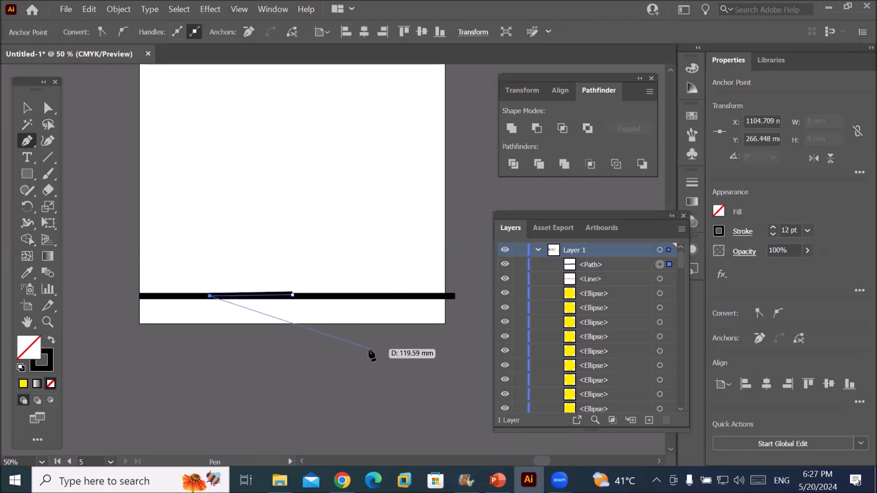
key("Escape")
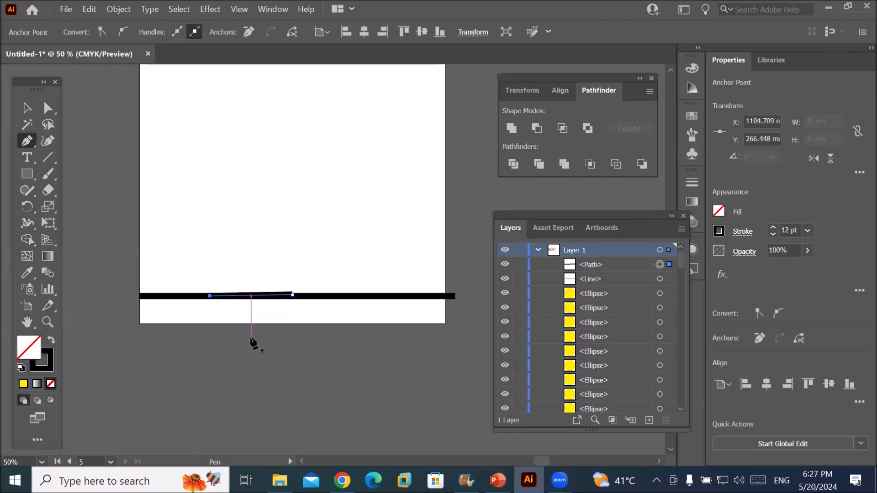
key("ctrl+z")
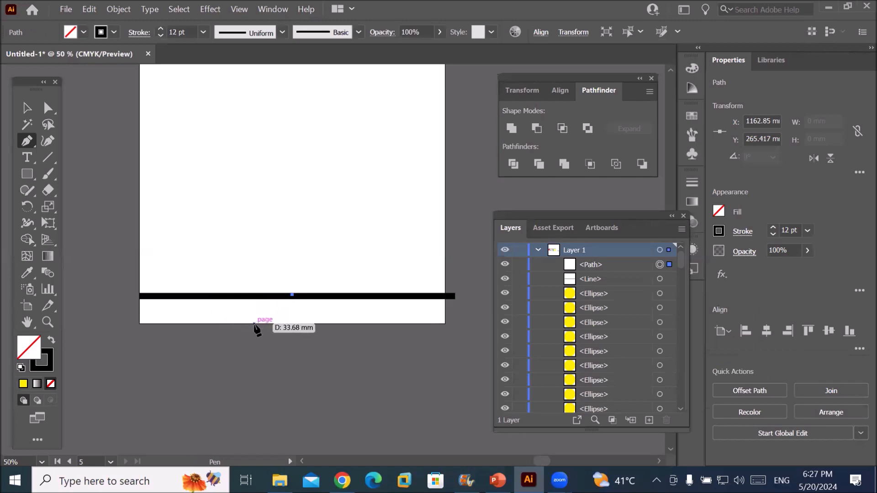
scroll(293, 290, "up", 2)
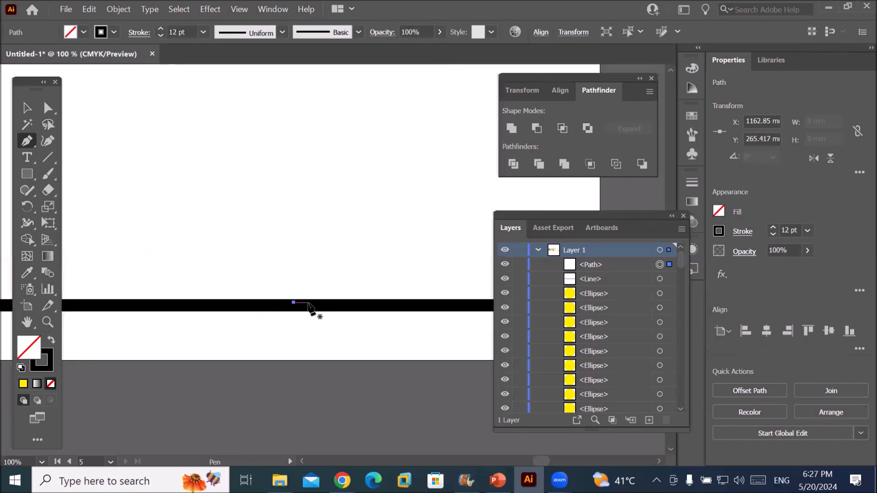
scroll(309, 306, "down", 2)
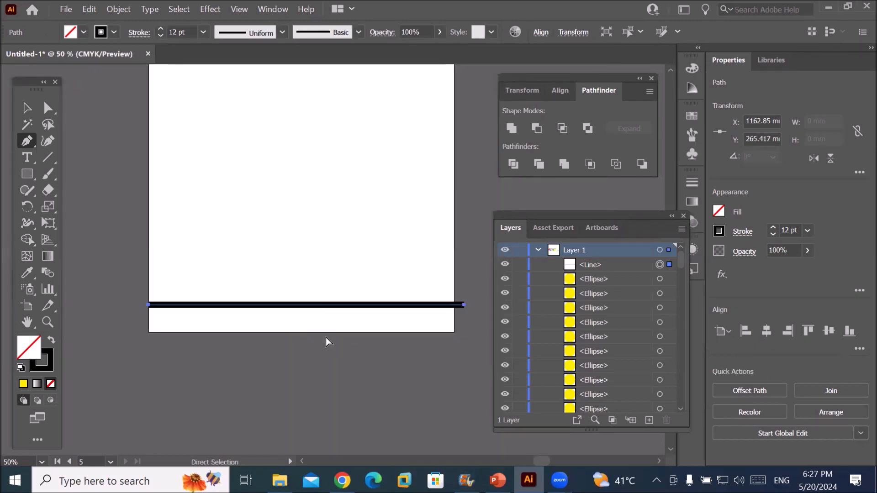
key("ctrl+z")
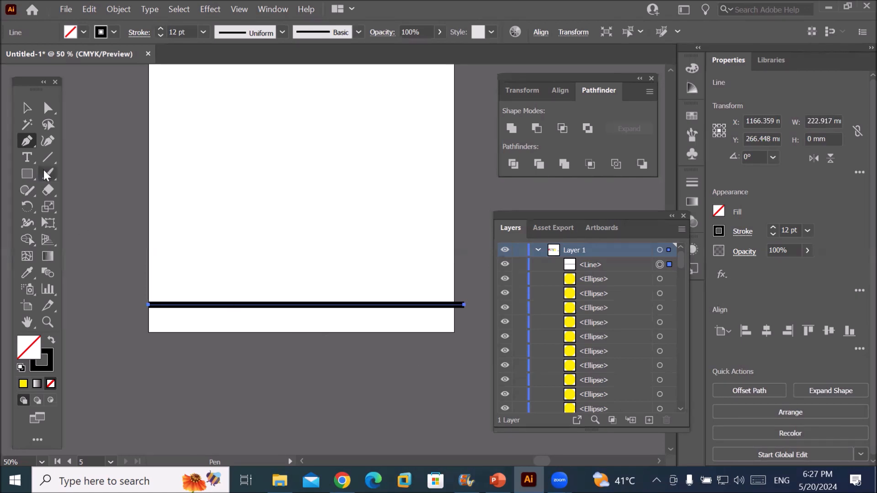
Move the line's right end point onto the artboard's right edge, then pull its left end point outward and return it to the left edge.
left_click(48, 108)
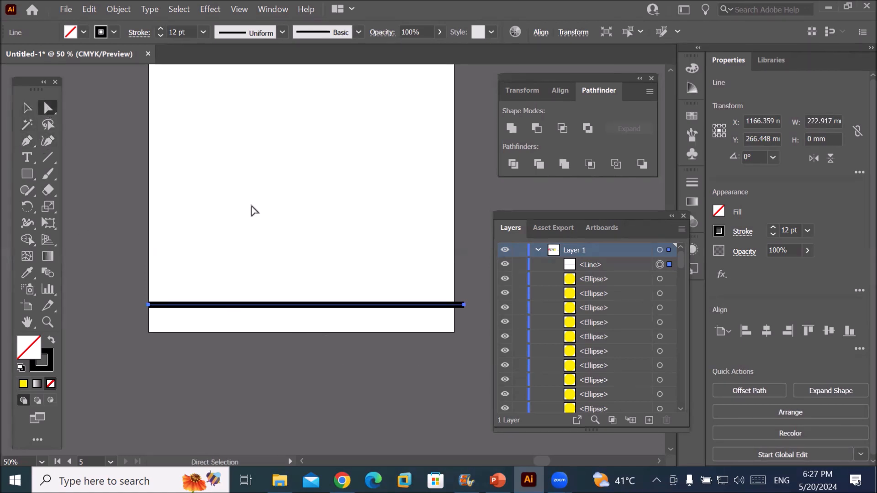
left_click(466, 305)
left_click_drag(465, 305, 454, 304)
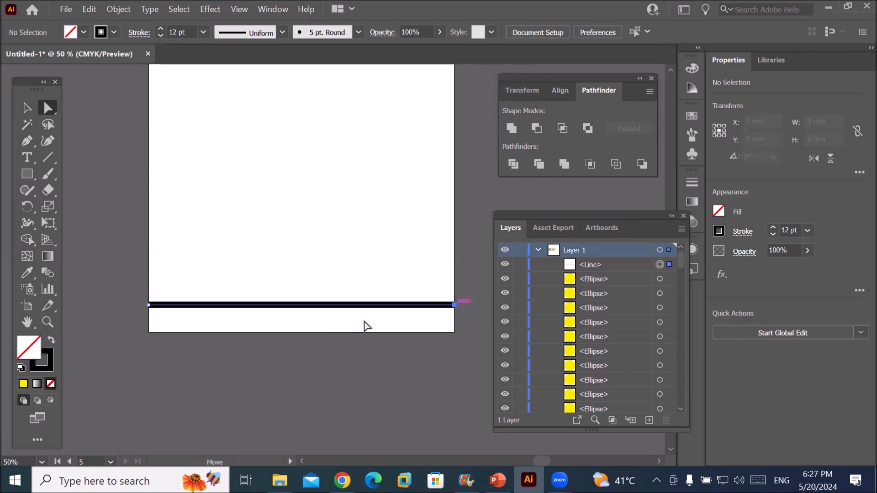
left_click_drag(148, 306, 101, 304)
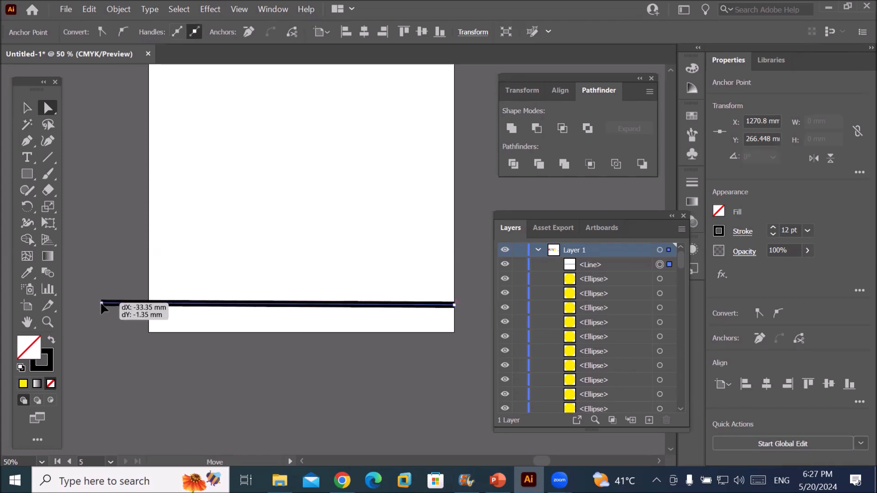
left_click_drag(100, 304, 149, 304)
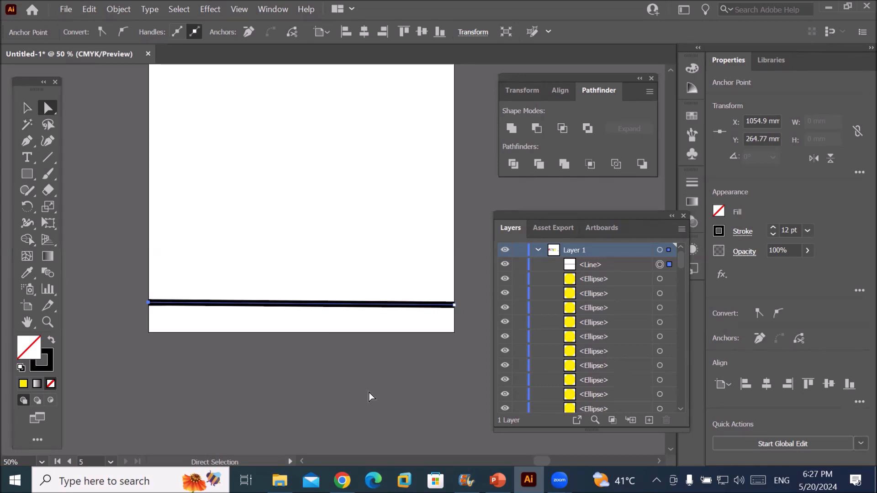
Add an anchor point midway along the black line with the Add Anchor Points path command.
left_click(29, 143)
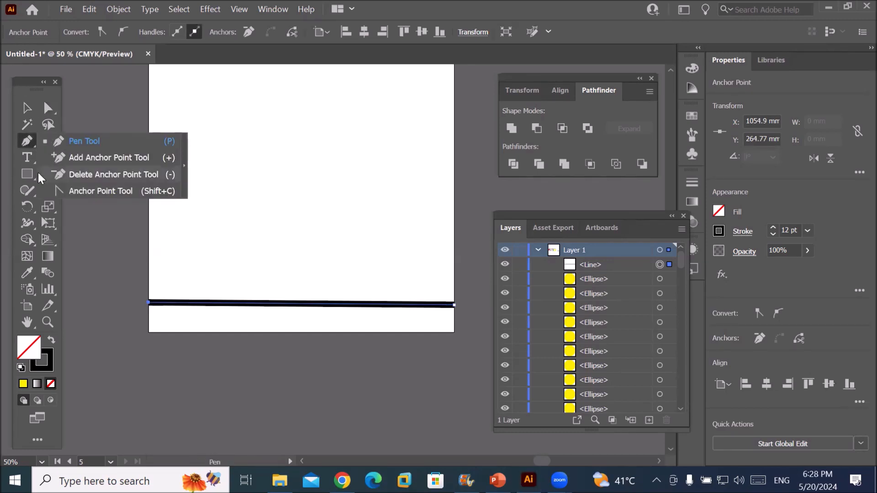
left_click(112, 9)
left_click(111, 9)
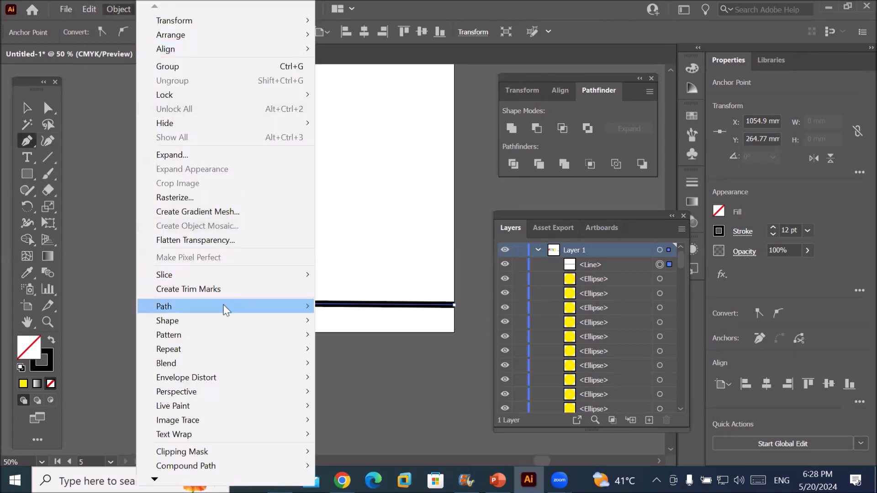
mouse_move(226, 311)
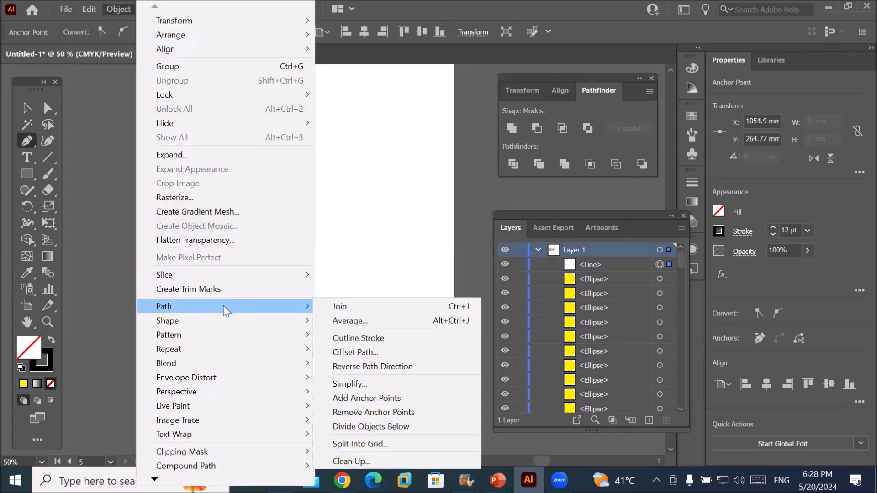
left_click(440, 398)
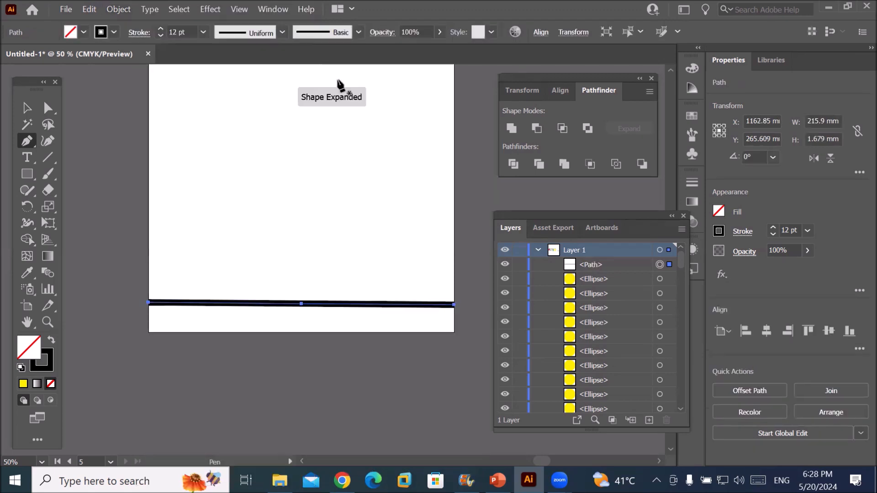
Reduce the line's stroke weight to 1 pt.
left_click(160, 35)
left_click(160, 36)
left_click(160, 35)
left_click(161, 36)
left_click(160, 36)
left_click(160, 35)
left_click(160, 36)
left_click(160, 36)
left_click(160, 34)
left_click(160, 35)
left_click(159, 35)
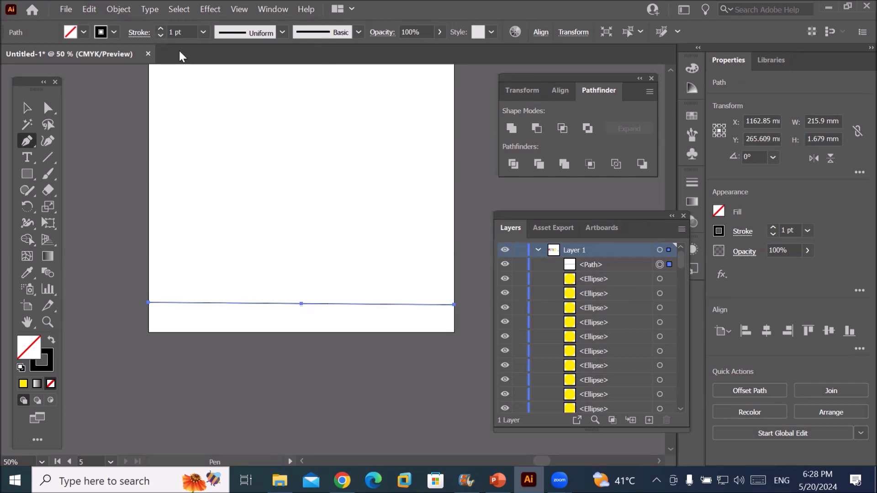
Apply the Add Anchor Points path command to the line two more times to subdivide it into eight segments.
left_click(120, 9)
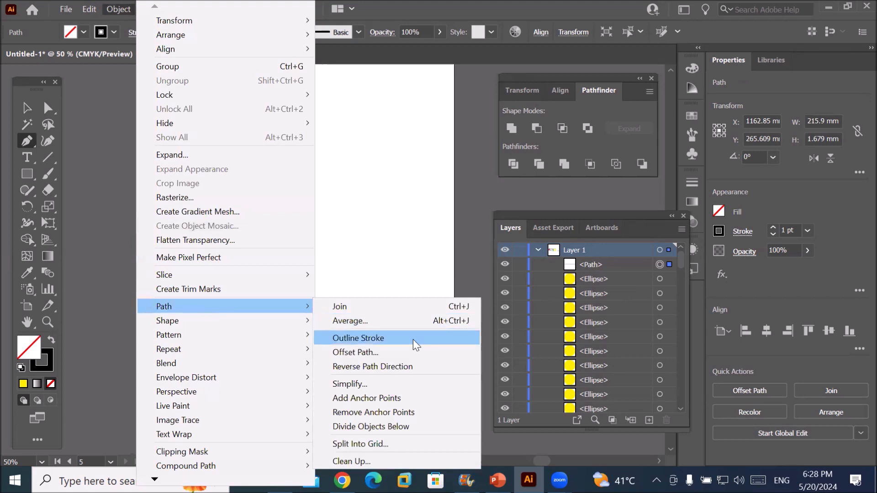
left_click(427, 398)
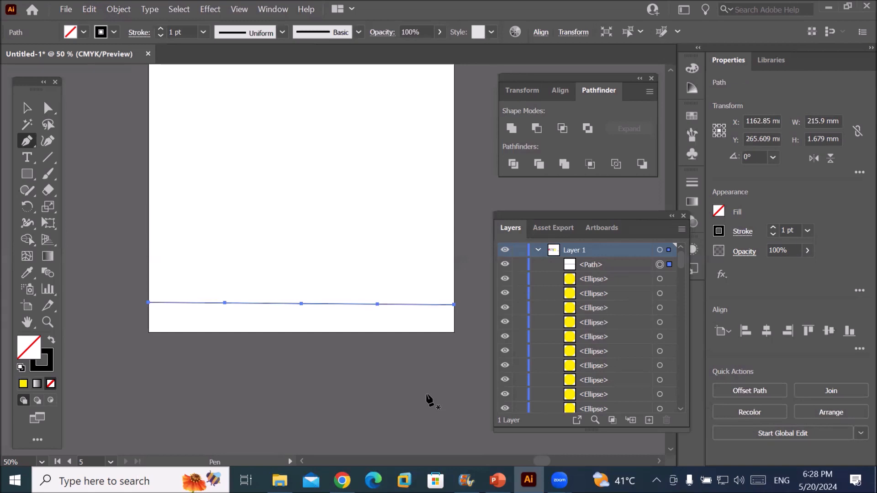
left_click(114, 9)
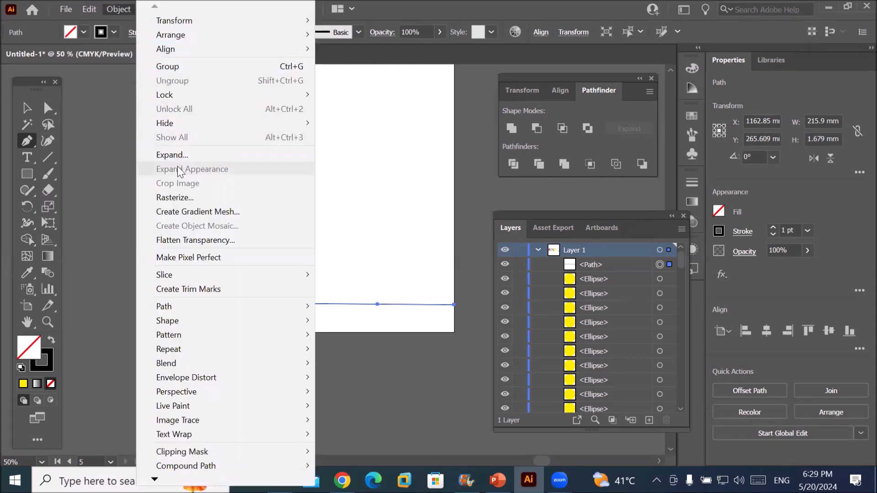
mouse_move(211, 306)
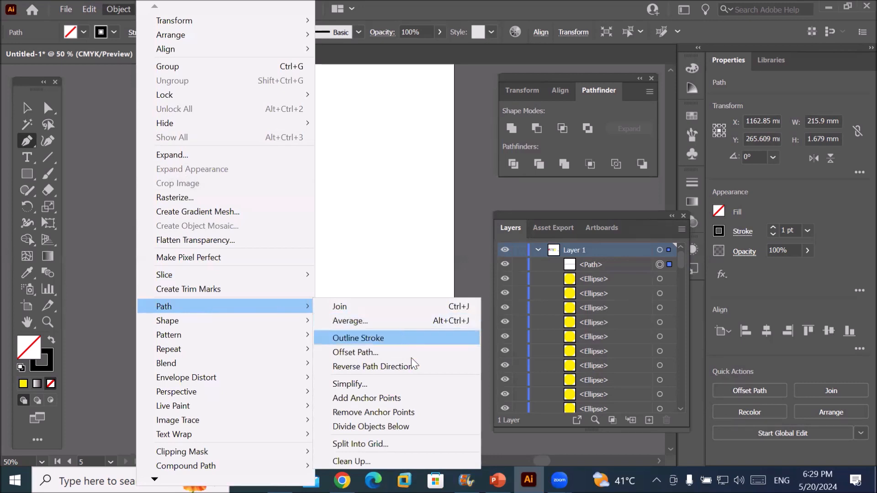
left_click(418, 400)
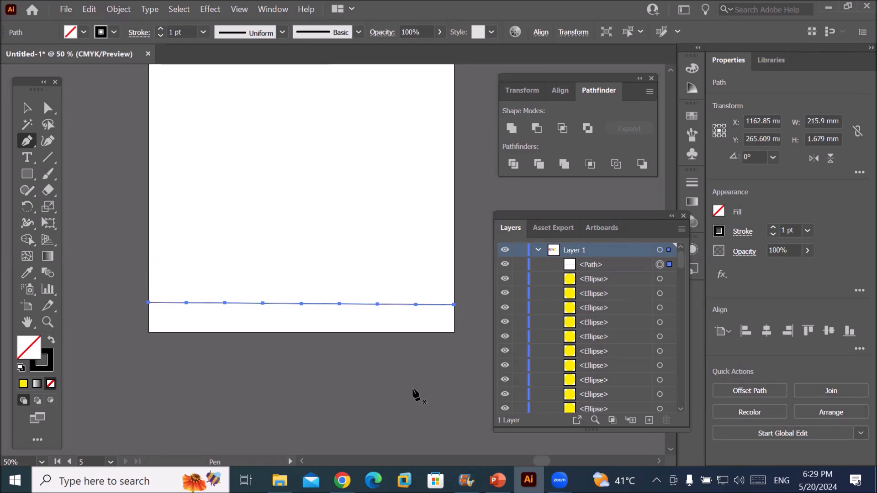
Raise every second anchor point of the line together to form an even zigzag about 14 mm high.
left_click(47, 108)
left_click(186, 303)
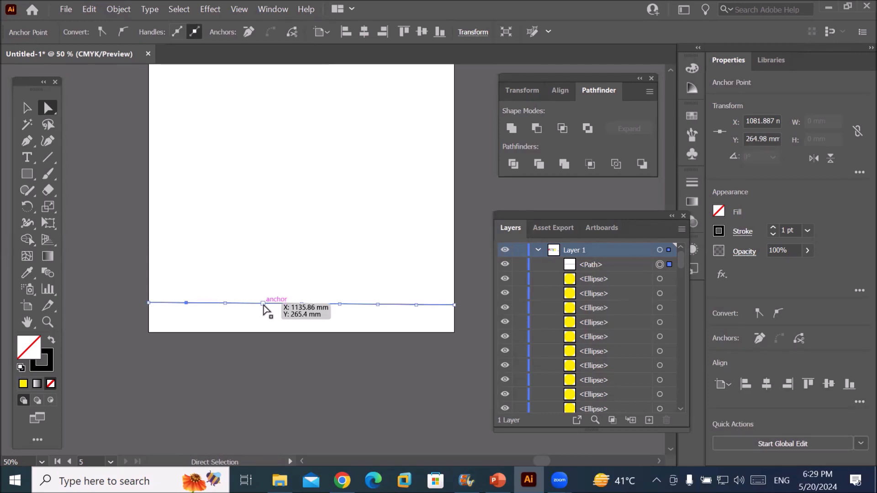
left_click(263, 304, "shift")
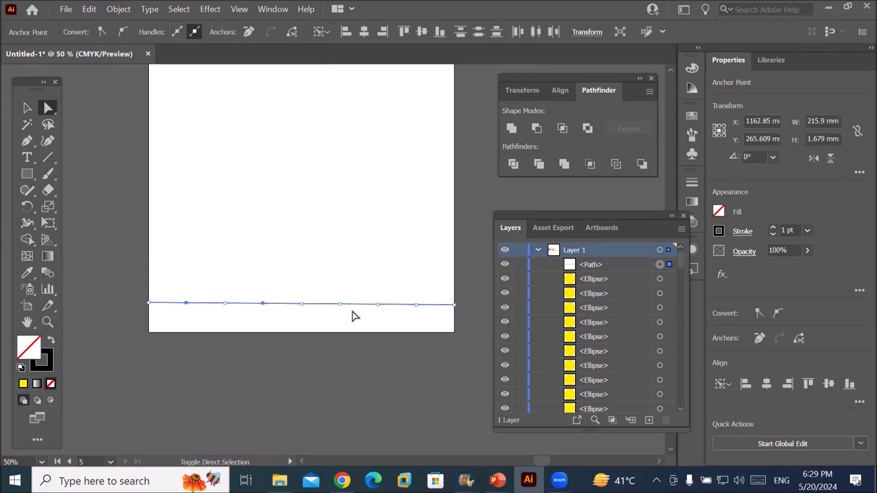
left_click(339, 305, "shift")
left_click(416, 304, "shift")
left_click_drag(416, 305, 417, 242)
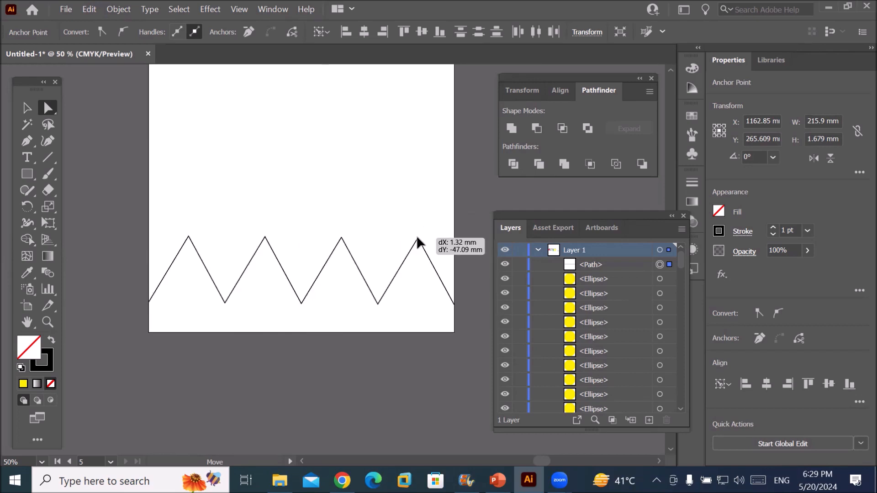
left_click_drag(417, 242, 412, 291)
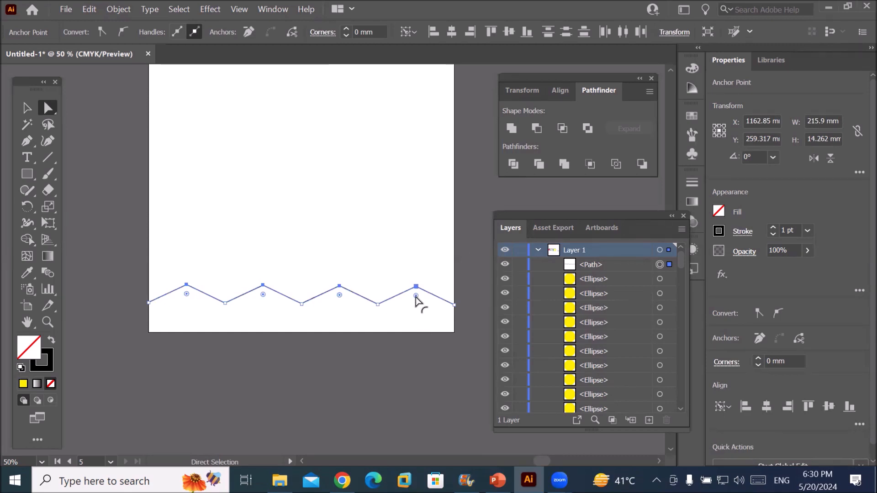
Round the zigzag's upper corners to a radius of about 24 mm and set its stroke to 3 pt.
left_click_drag(416, 297, 418, 325)
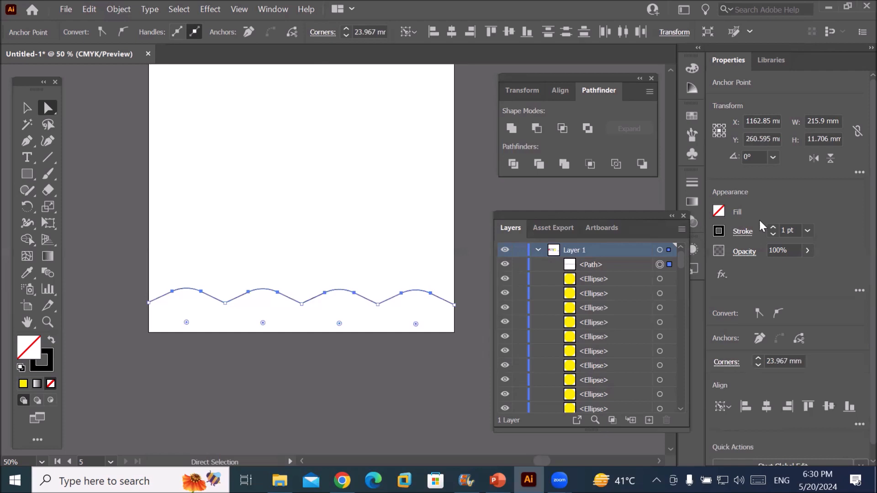
left_click(775, 227)
left_click(776, 227)
left_click(27, 108)
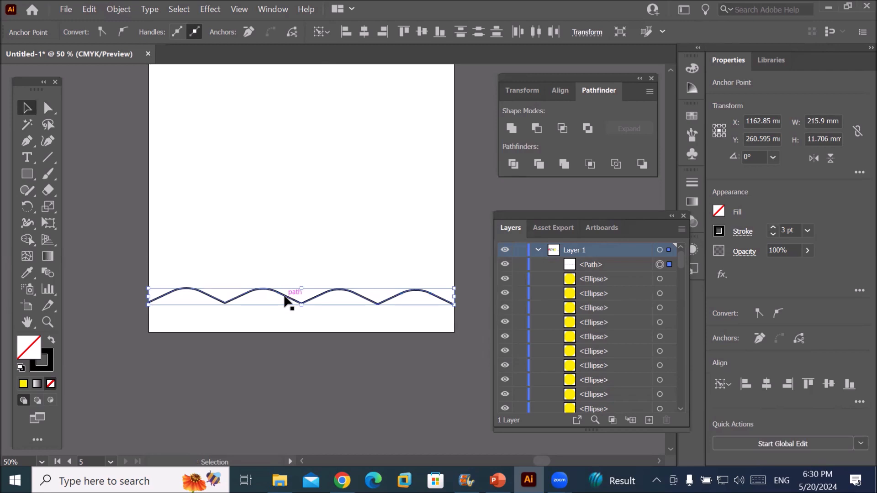
Duplicate the wavy line slightly above itself and repeat the duplication eleven times to stack waves up the artboard.
left_click_drag(284, 301, 287, 287)
key("ctrl+d")
key("ctrl+d")
key("ctrl+d")
key("ctrl+d")
key("ctrl+d")
key("ctrl+d")
key("ctrl+d")
key("ctrl+d")
key("ctrl+d")
key("ctrl+d")
key("ctrl+d")
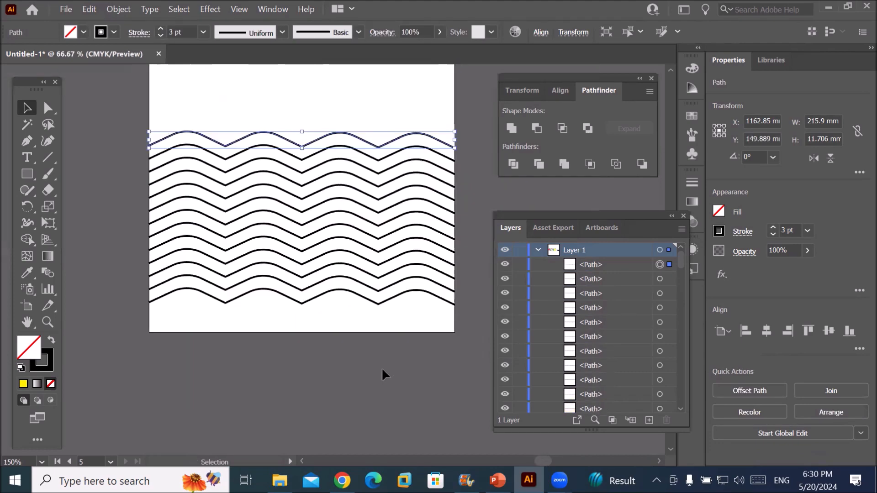
scroll(382, 367, "down", 1)
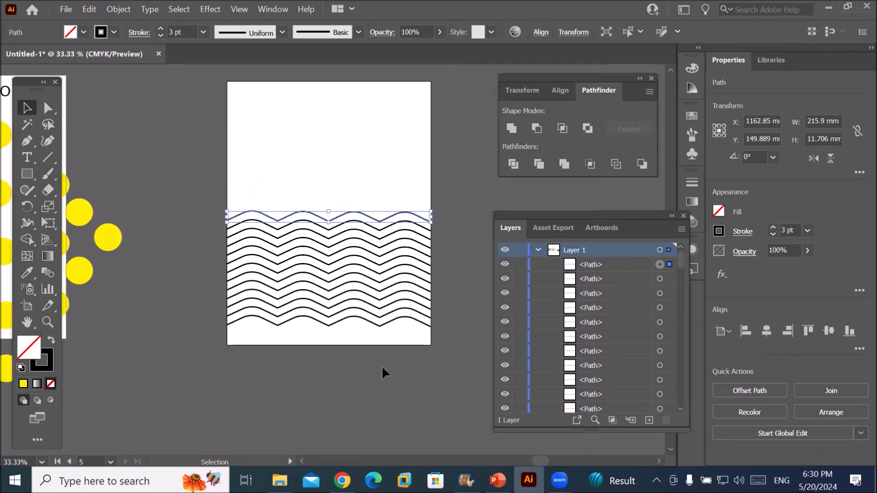
Add the text WAVES above the waves, enlarge it to about 174 pt, and centre it horizontally on the artboard.
left_click(25, 159)
left_click(270, 134)
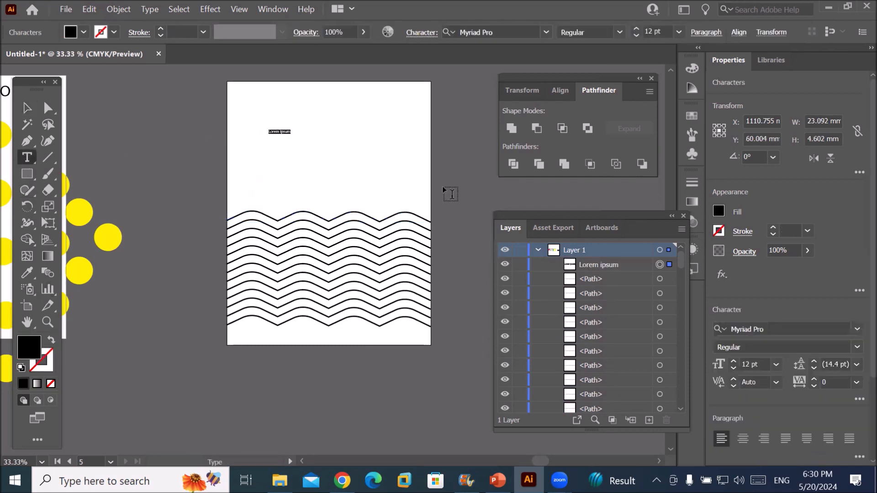
type("WAVES")
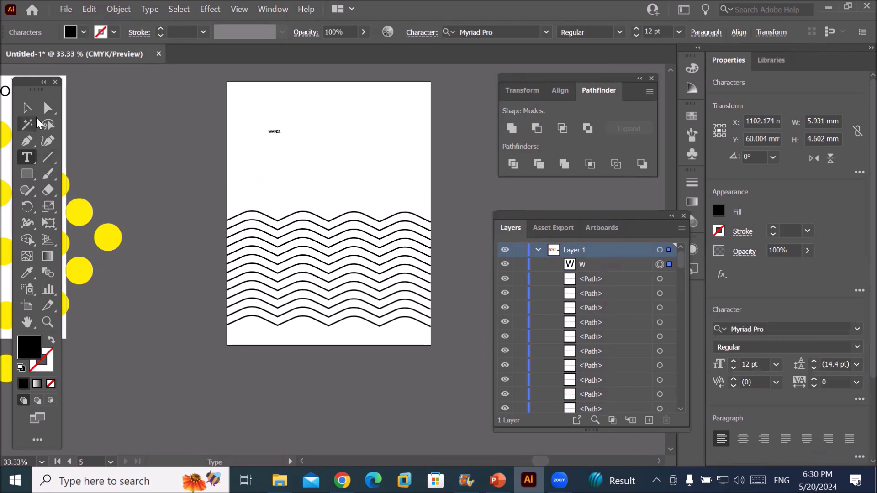
left_click(28, 123)
left_click(28, 109)
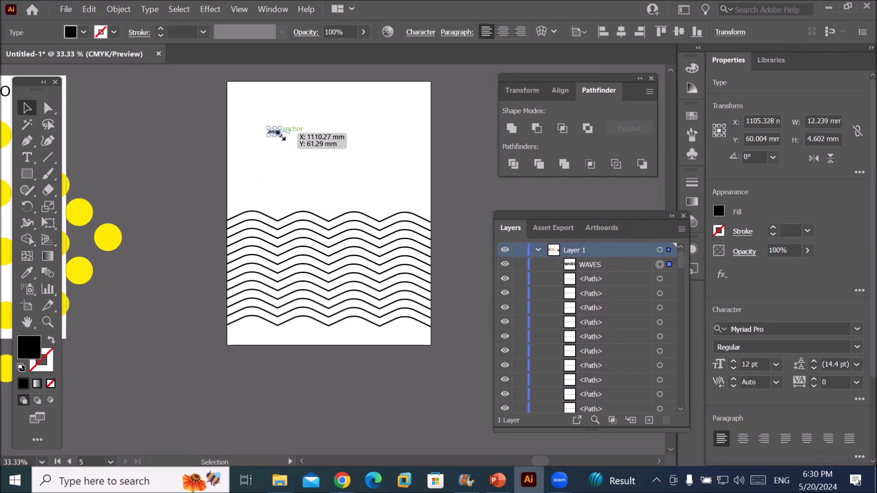
left_click_drag(284, 134, 438, 182)
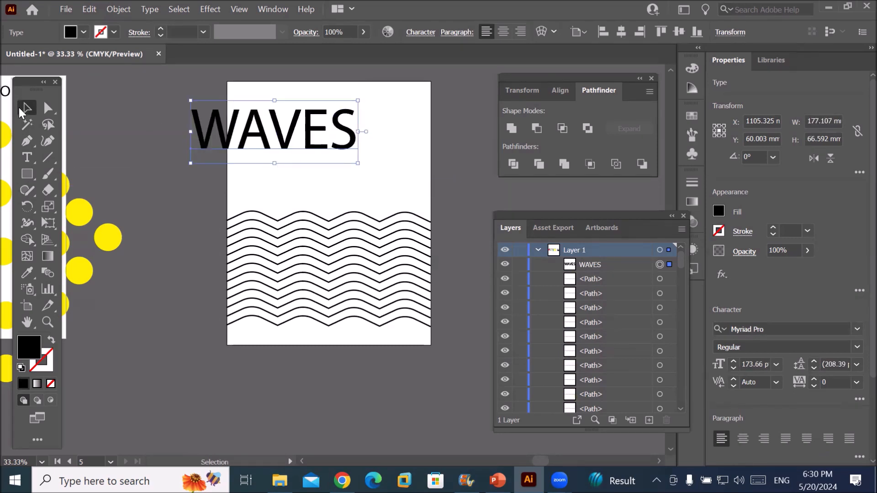
left_click_drag(281, 135, 361, 149)
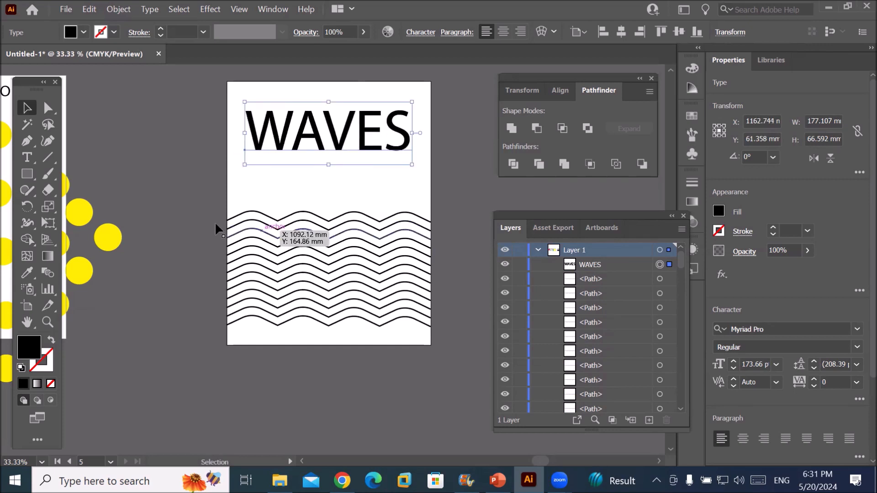
Draw a black five-pointed star about 203 mm wide over the waves and move the WAVES text up near the artboard's upper edge.
left_click(32, 177)
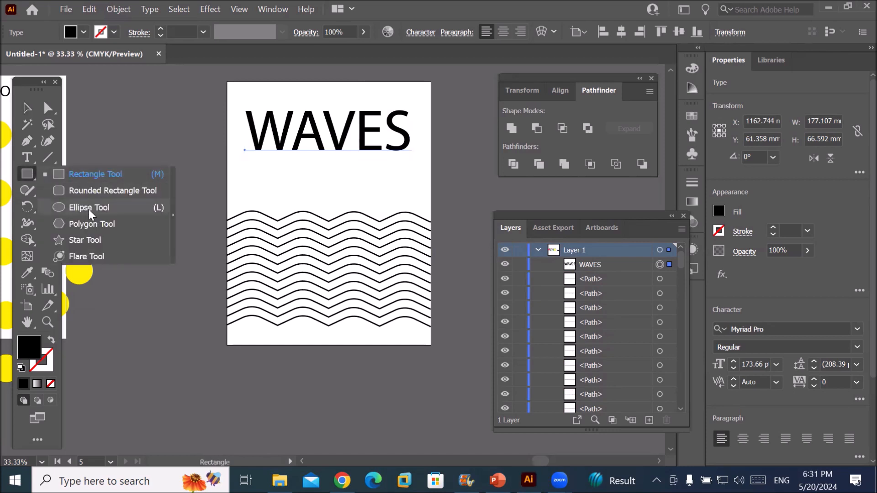
left_click(85, 240)
left_click_drag(270, 189, 273, 192)
mouse_move(300, 225)
left_mouse_down()
mouse_move(339, 282)
mouse_move(331, 272)
left_mouse_up()
key("v")
mouse_move(283, 204)
left_mouse_down()
mouse_move(347, 278)
mouse_move(336, 286)
left_mouse_up()
left_click_drag(268, 129, 268, 105)
Select the star and all the waves, try a Pathfinder Crop, and make a clipping mask with the star.
left_click_drag(228, 157, 443, 351)
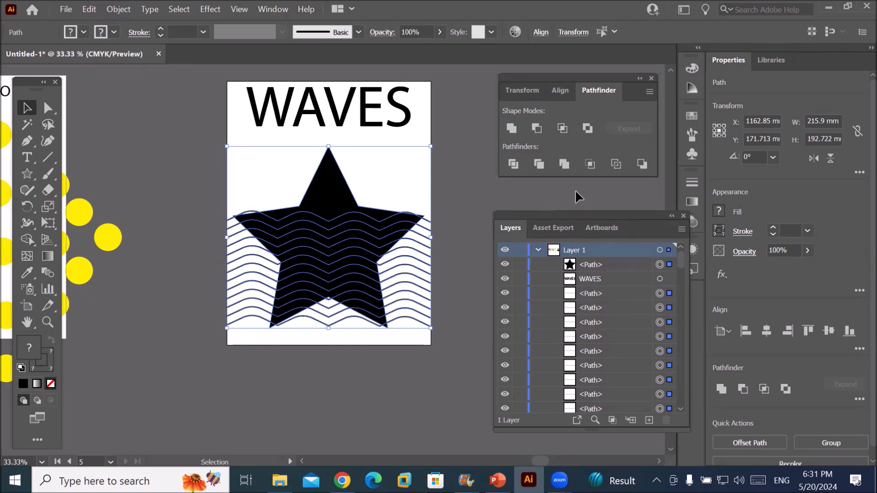
left_click(591, 164)
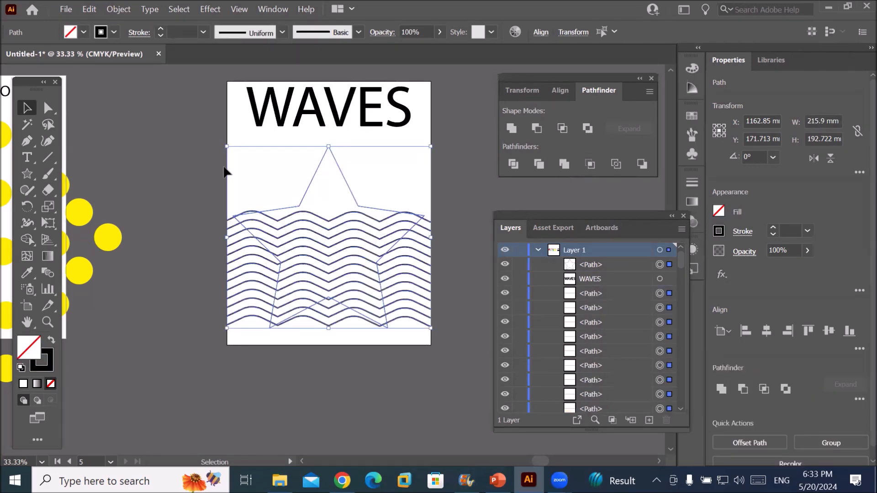
left_click(120, 9)
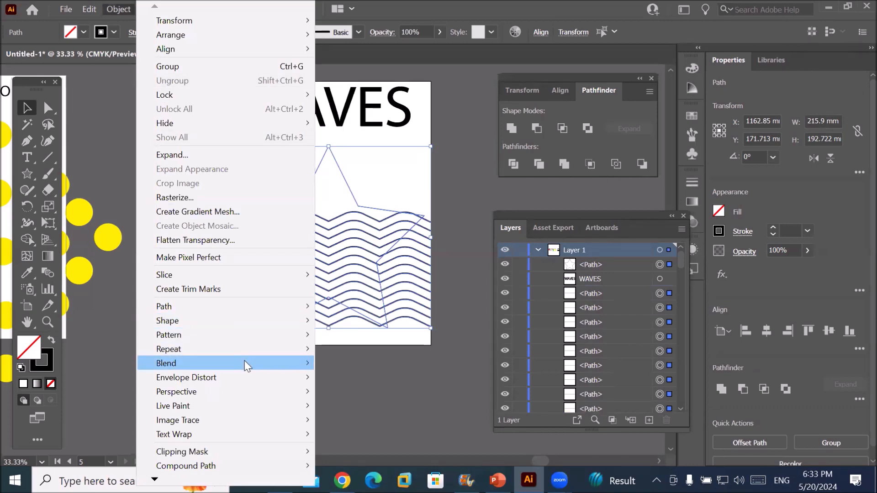
mouse_move(246, 397)
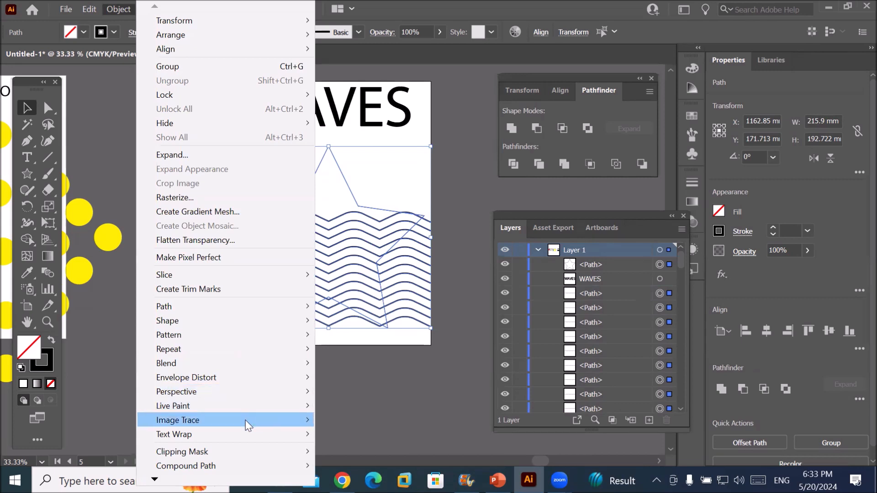
mouse_move(245, 450)
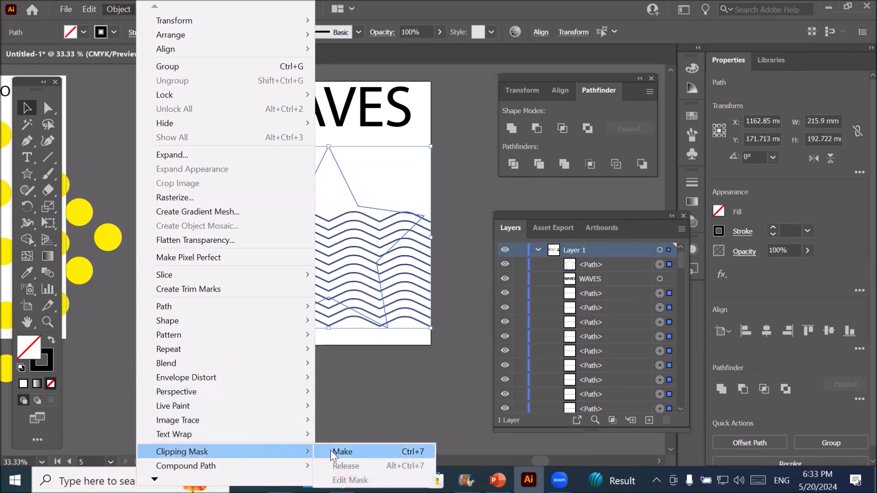
left_click(342, 452)
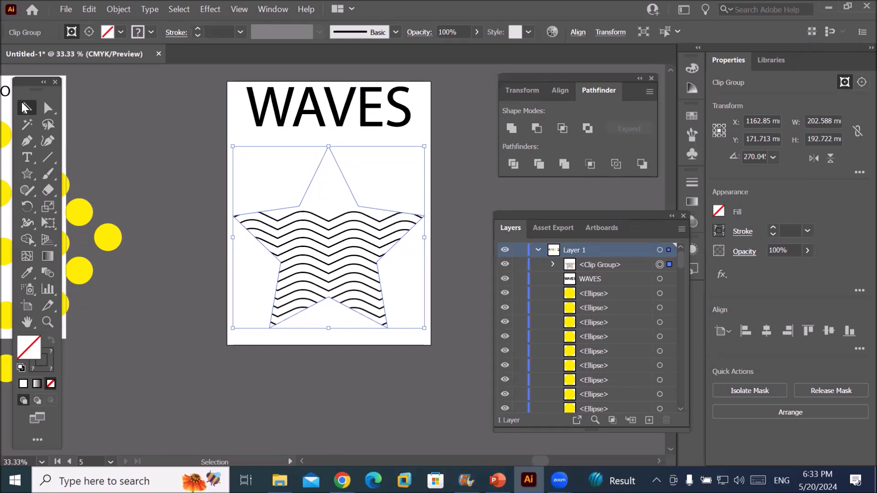
left_click(442, 123)
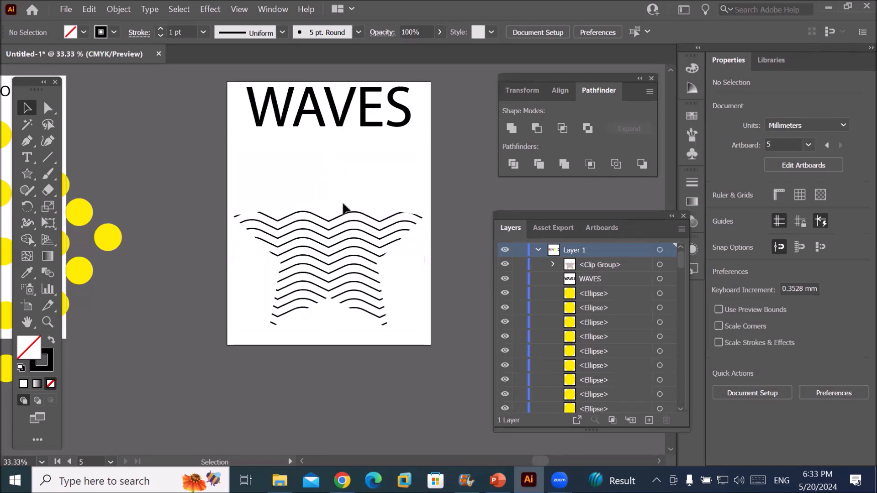
Expand the star's clip group in the layer list, target its clipping path, and release the clipping mask.
left_click(343, 247)
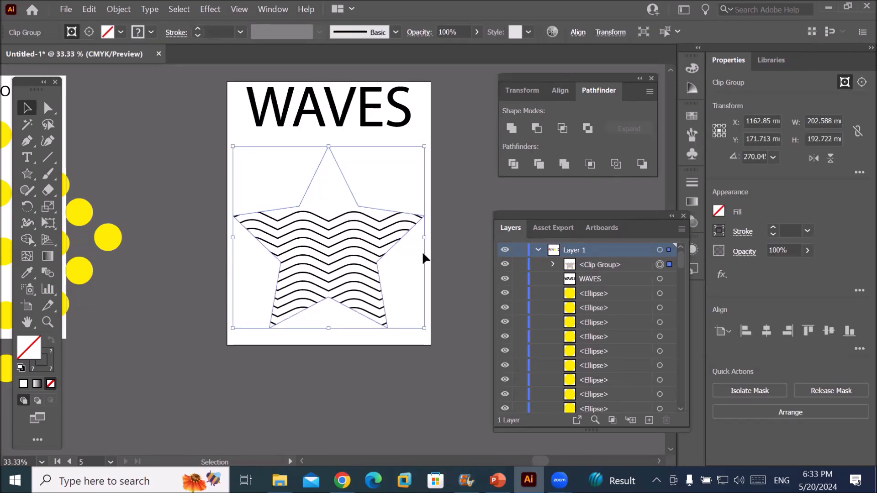
left_click(553, 264)
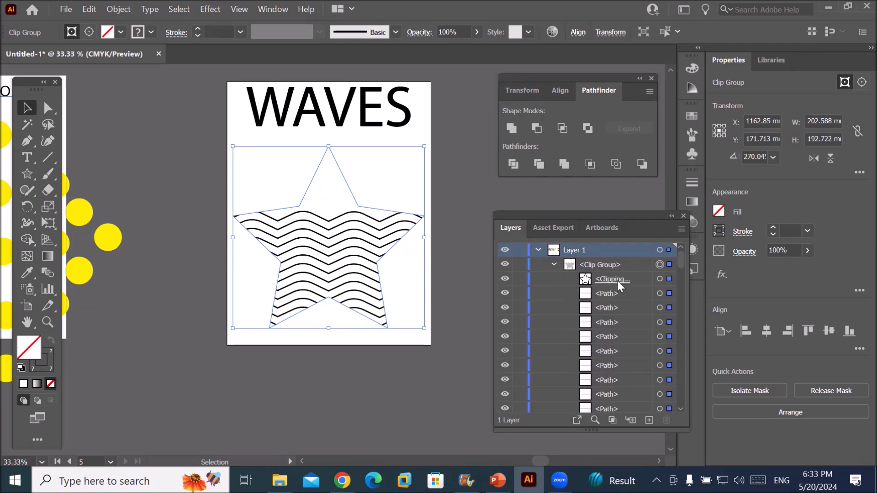
left_click(660, 279)
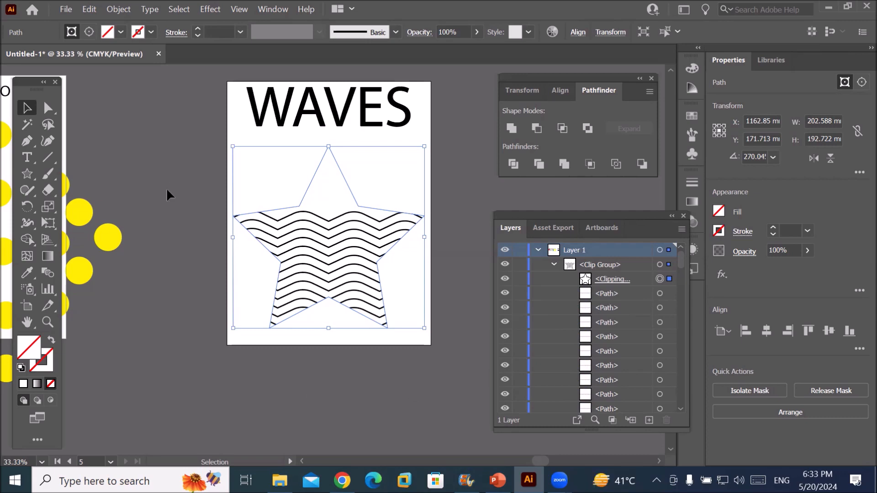
key("ctrl+alt+7")
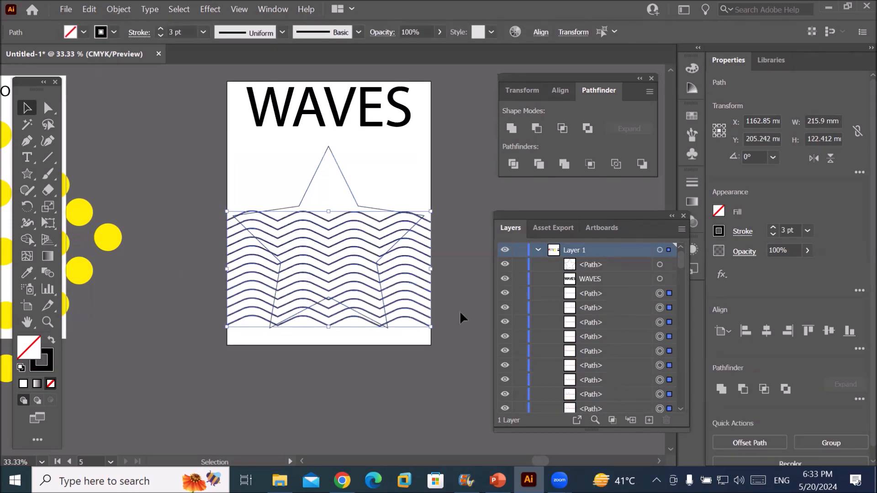
Duplicate the whole set of wave lines upward so the waves also cover the upper part of the star.
left_click_drag(419, 279, 419, 215)
left_click(194, 164)
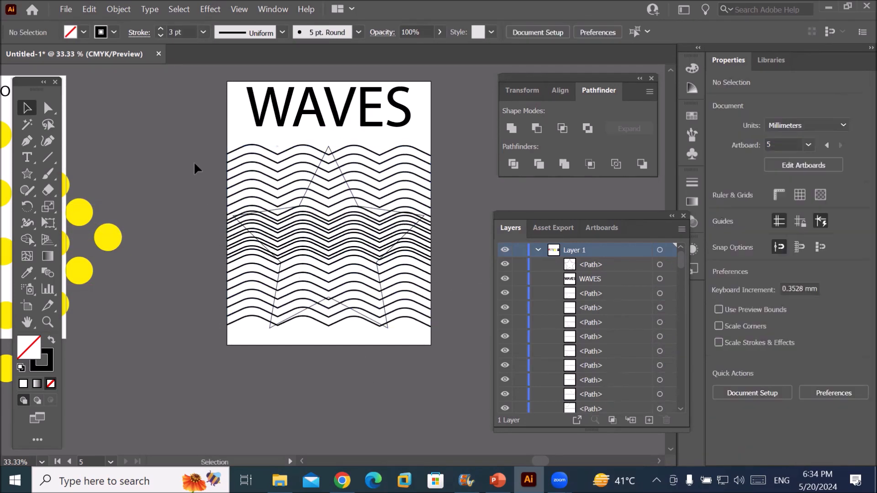
left_click_drag(199, 135, 448, 380)
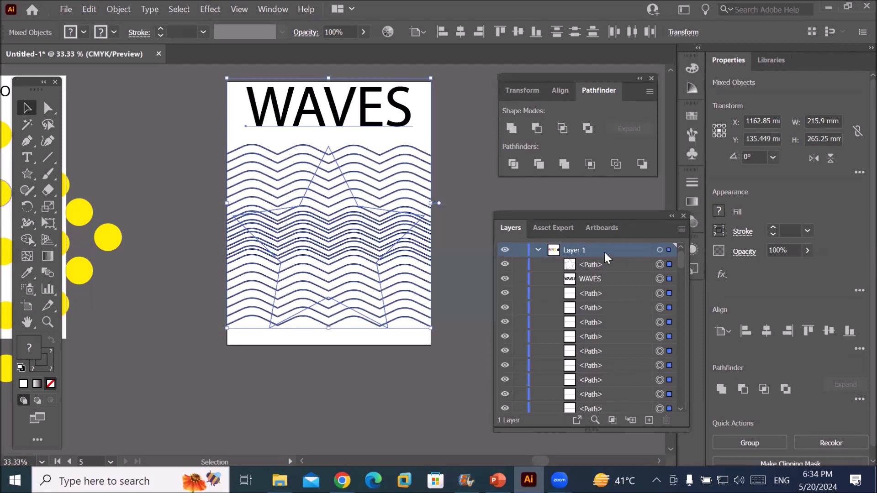
Target only the star path in the layer list and fill it with red.
left_click(591, 265)
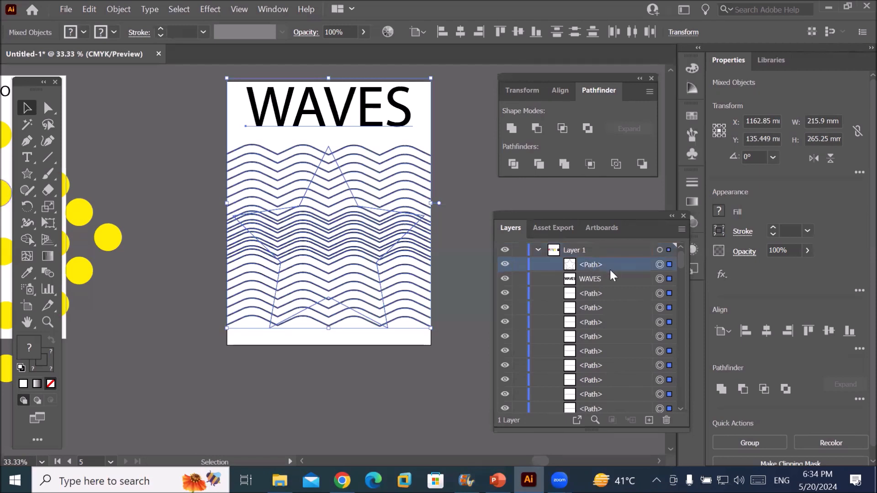
left_click(659, 265)
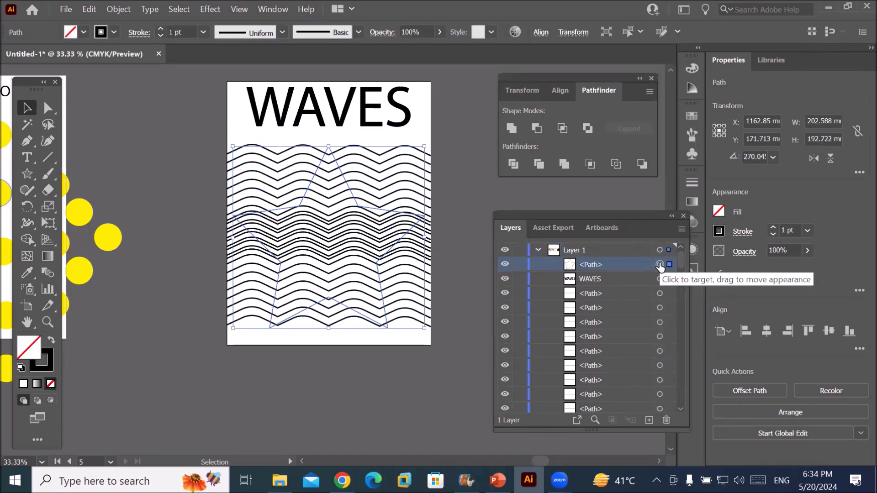
left_click(83, 31)
left_click(46, 55)
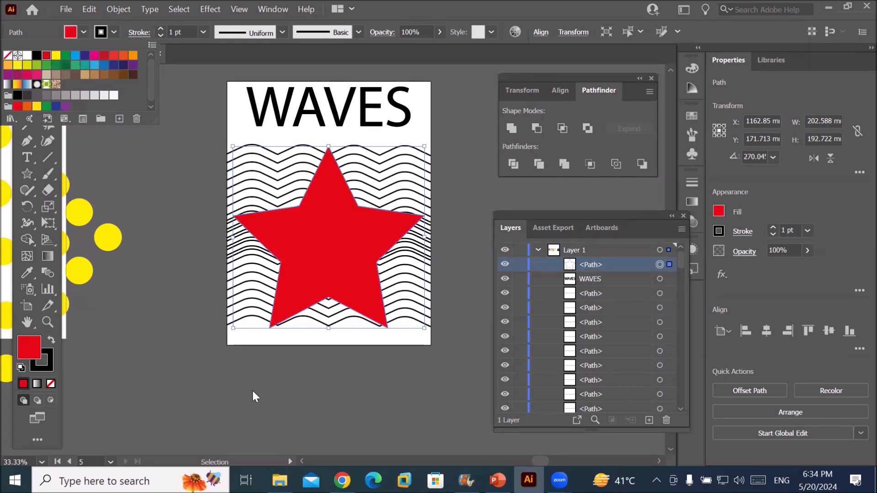
left_click(255, 407)
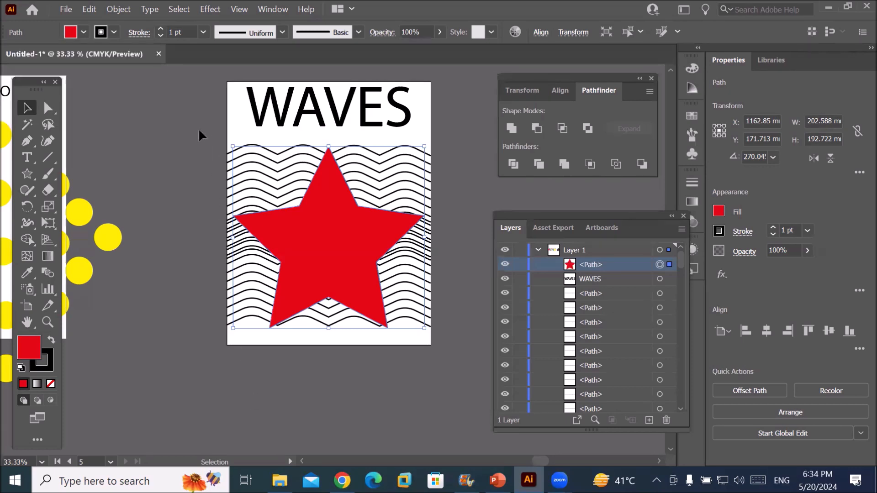
Select the red star and all the waves without the WAVES text and make a clipping mask.
left_click_drag(198, 134, 456, 380)
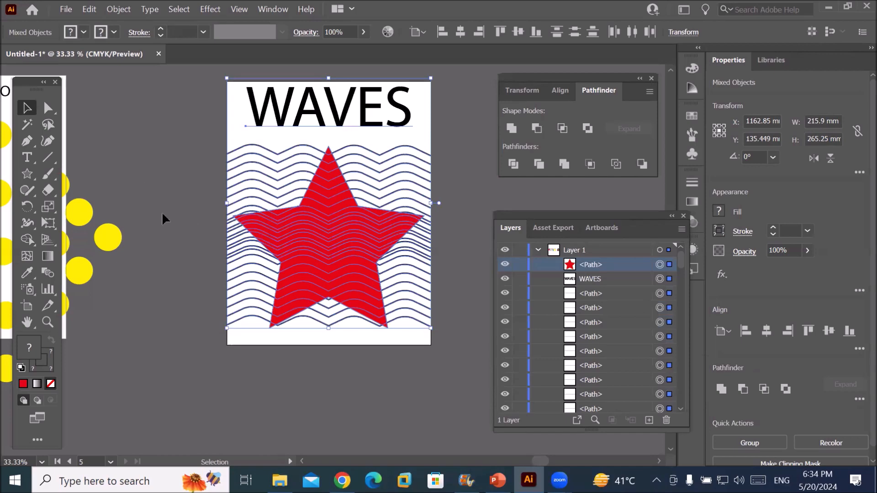
left_click(157, 153)
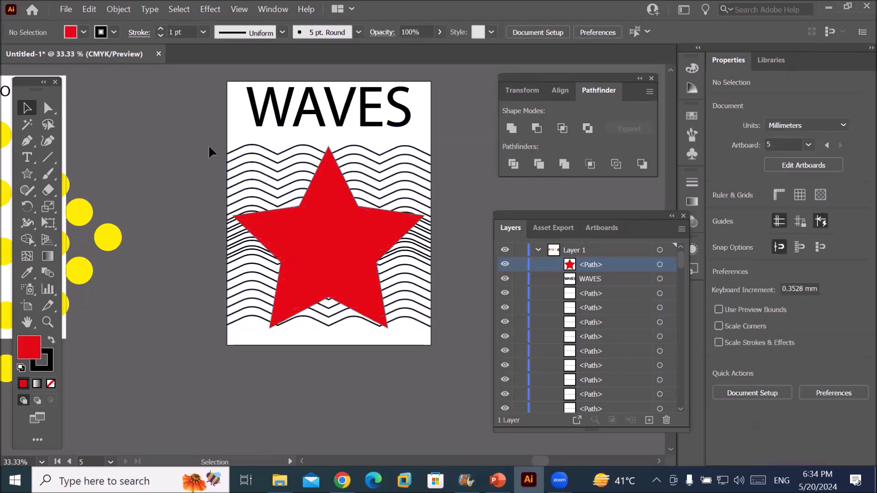
left_click_drag(409, 338, 456, 358)
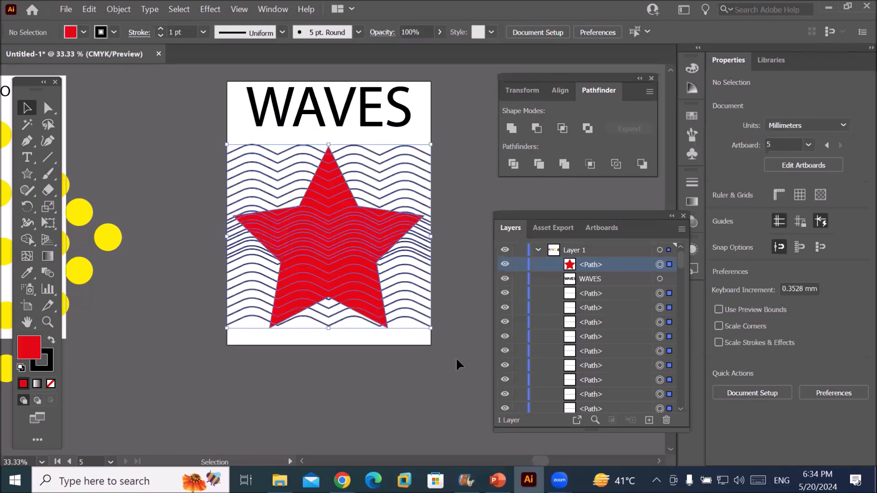
left_click(119, 10)
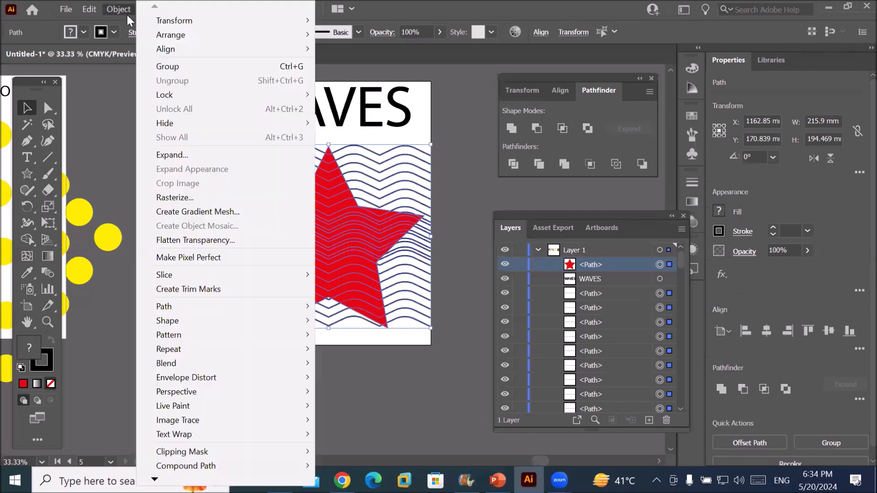
mouse_move(184, 452)
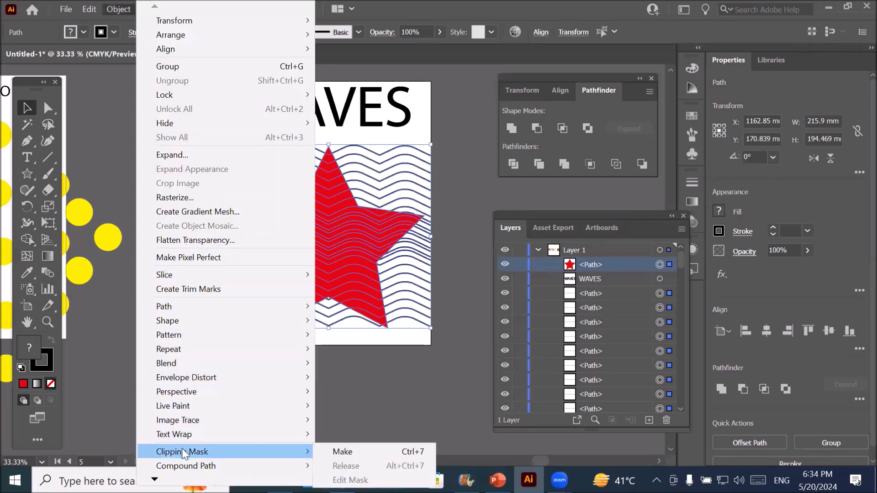
left_click(343, 452)
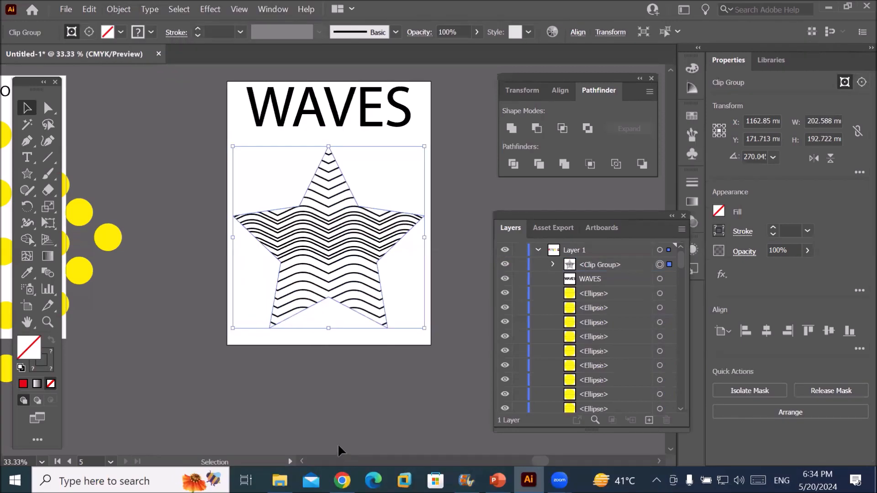
left_click(334, 413)
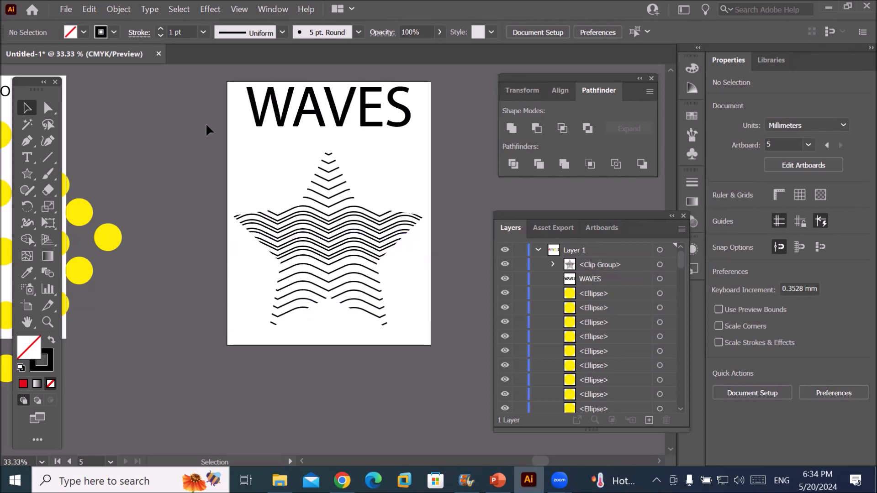
Reposition the masked star on the artboard so its outer tip meets the artboard's right edge.
left_click_drag(315, 223, 365, 238)
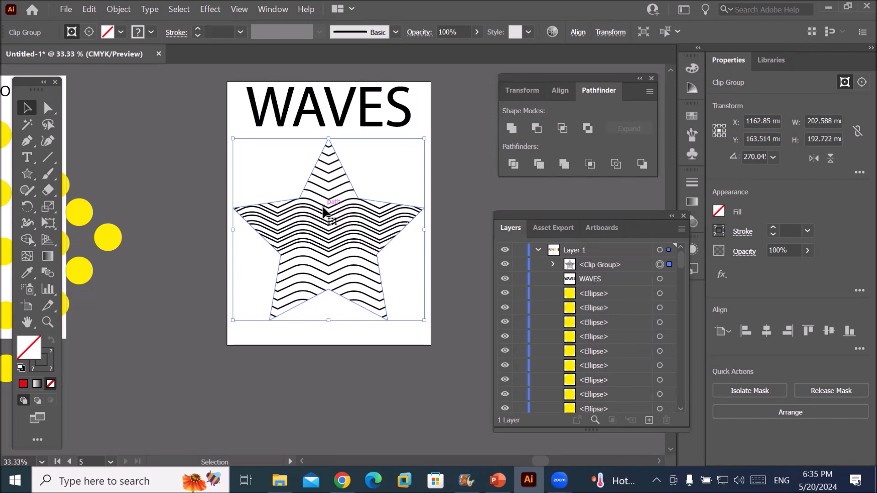
mouse_move(335, 233)
left_mouse_down()
mouse_move(320, 312)
mouse_move(387, 359)
mouse_move(355, 287)
mouse_move(380, 272)
left_mouse_up()
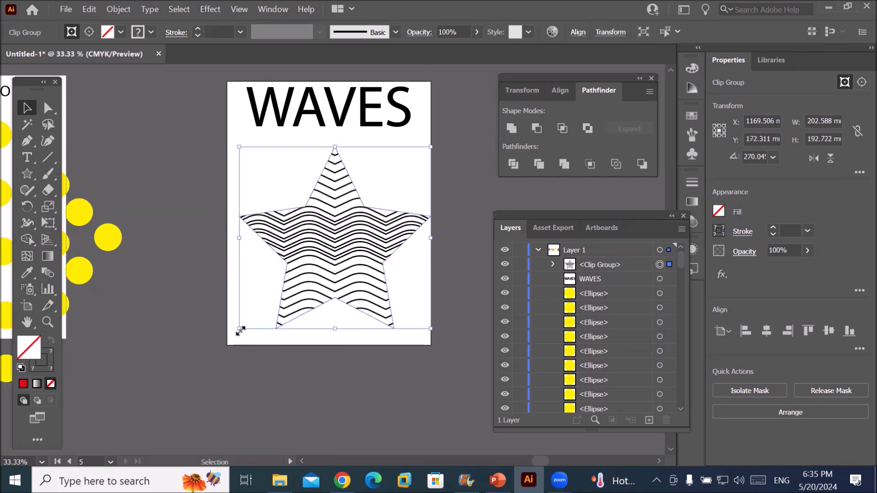
Try scaling the masked star down to about 62 mm wide, examine its wave strokes, and undo the scaling.
left_click_drag(240, 329, 372, 203)
scroll(431, 146, "up", 6)
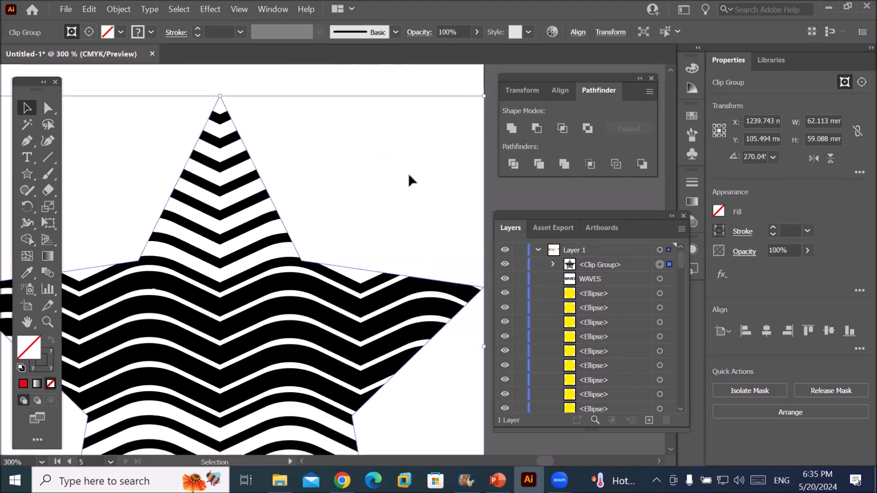
scroll(408, 174, "down", 4)
scroll(408, 174, "up", 3)
scroll(407, 173, "down", 5)
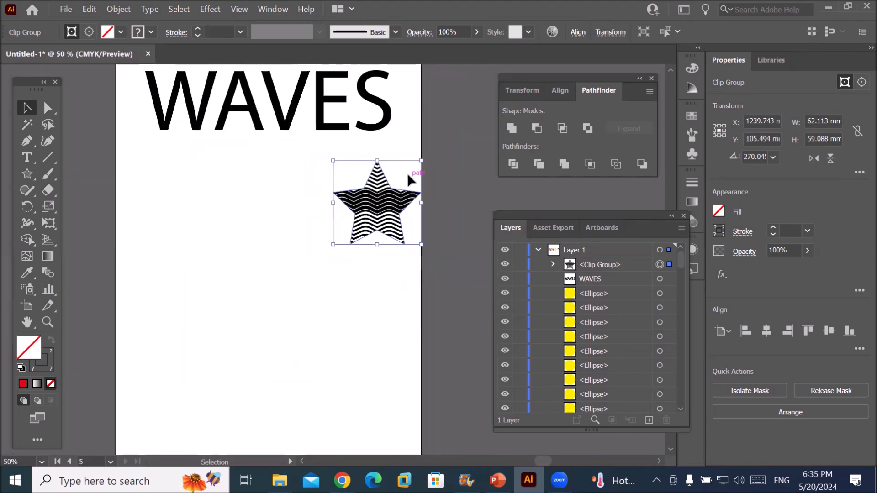
key("ctrl+z")
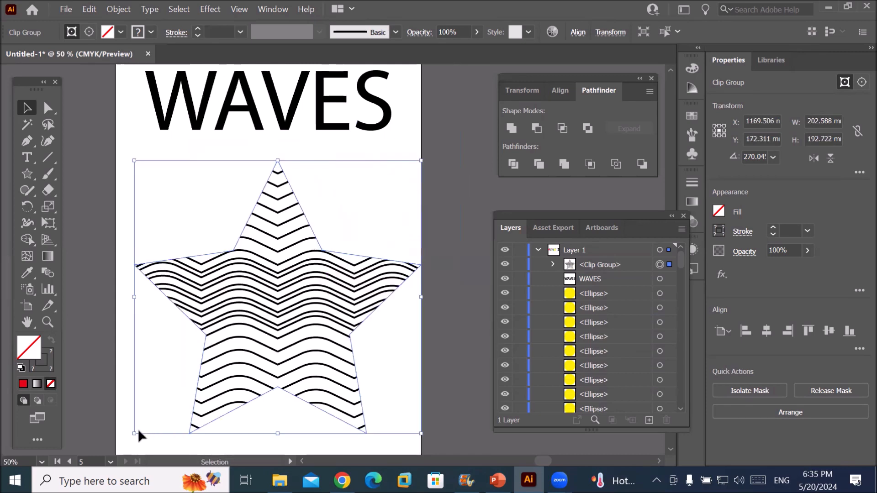
Try shrinking the masked star about its centre to about 29 mm wide, inspect the strokes, and undo it.
left_click_drag(135, 432, 274, 315)
scroll(288, 305, "up", 7)
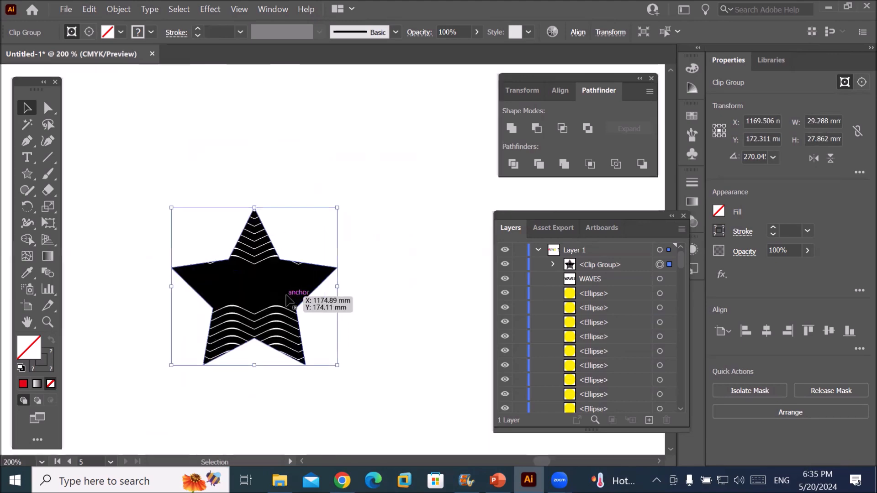
key("ctrl+1")
key("ctrl+z")
scroll(286, 299, "down", 4)
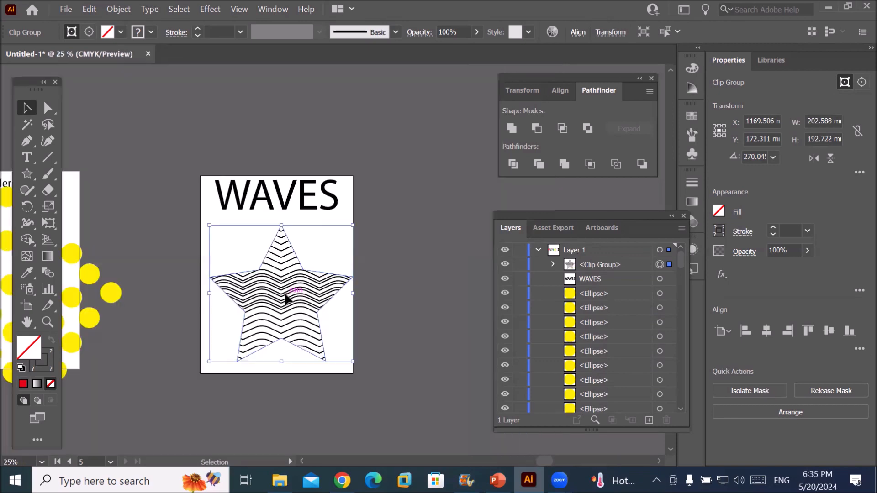
Expand the fill and stroke of the star's clip group.
left_click(118, 10)
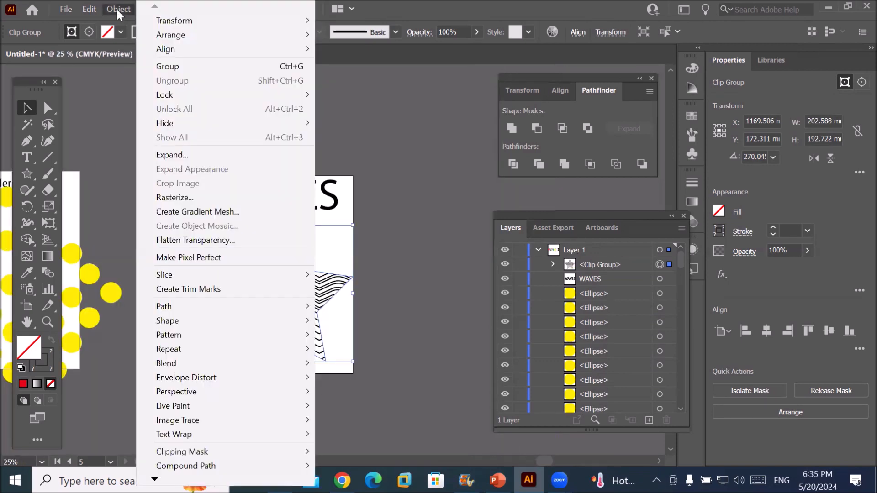
left_click(195, 155)
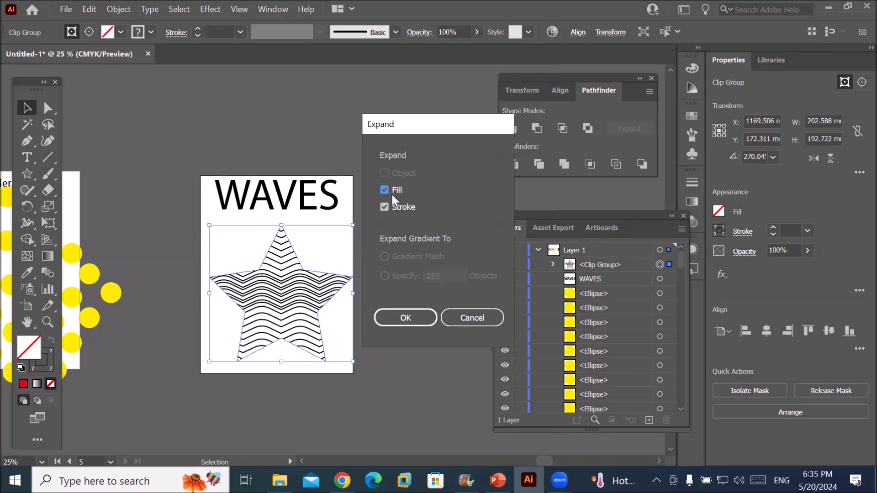
left_click(417, 317)
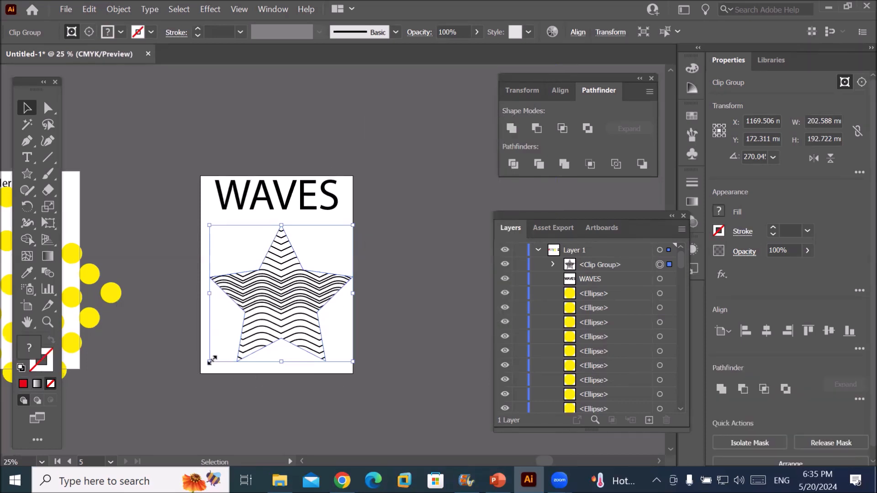
Scale the expanded star down about its centre to about 13 mm wide and examine its wave lines up close.
left_click_drag(211, 360, 254, 341)
scroll(280, 288, "up", 7)
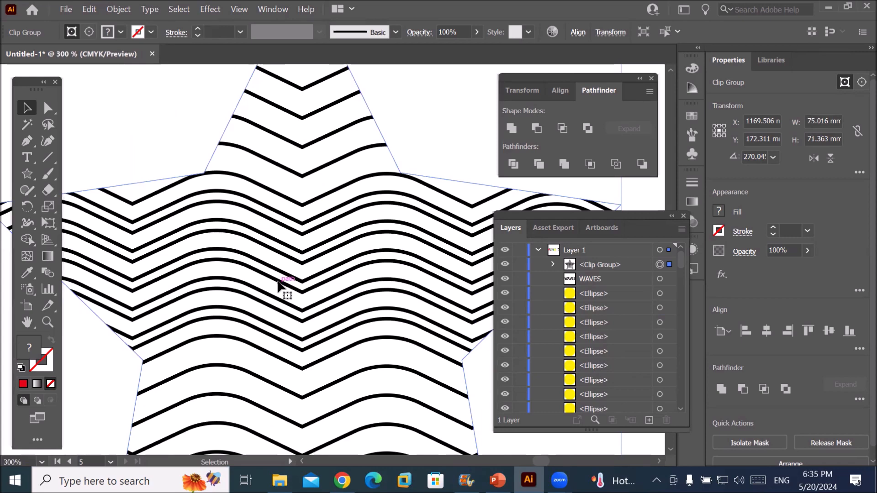
scroll(280, 284, "down", 3)
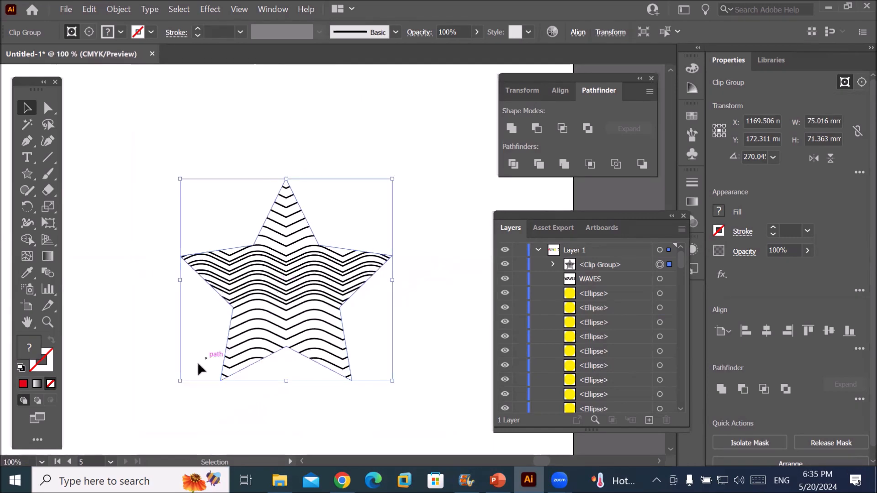
left_click_drag(179, 381, 258, 297)
scroll(294, 261, "up", 6)
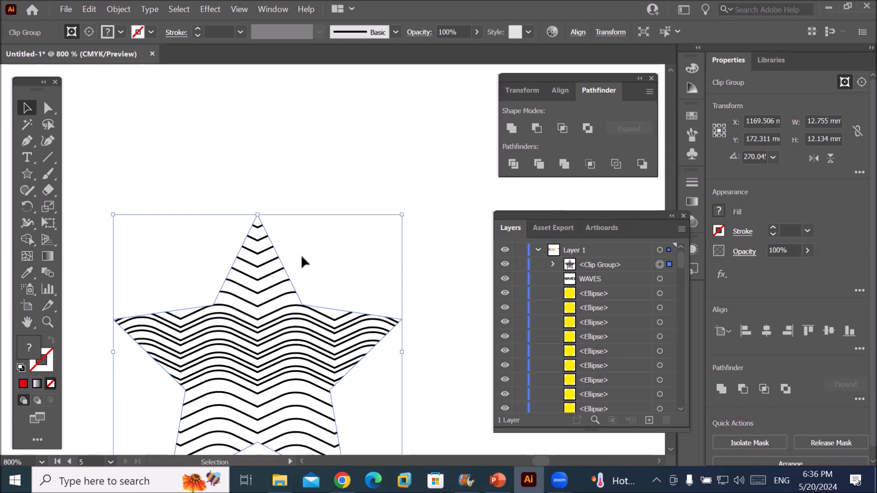
scroll(275, 263, "down", 2)
scroll(273, 308, "down", 2)
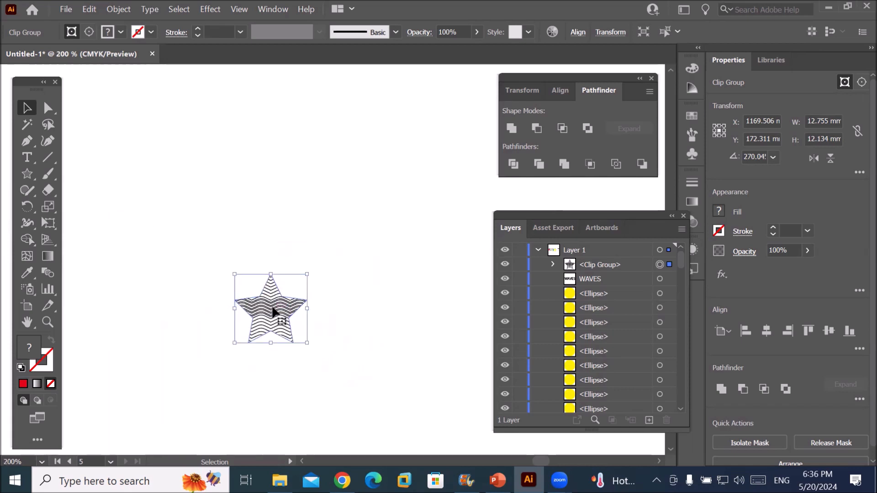
Move the small star up beside the W of the WAVES title, enlarge it there, and deselect it.
left_click_drag(273, 313, 150, 106)
scroll(293, 178, "down", 1)
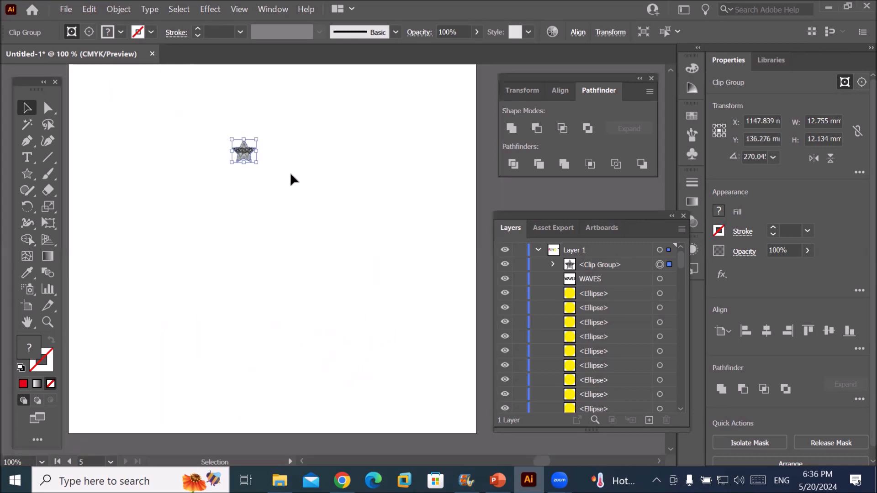
scroll(289, 178, "down", 3)
left_click_drag(265, 156, 219, 105)
left_click_drag(202, 90, 186, 84)
left_click(64, 279)
Draw a horizontal line about 164 mm long across the lower part of the artboard.
left_click(27, 174)
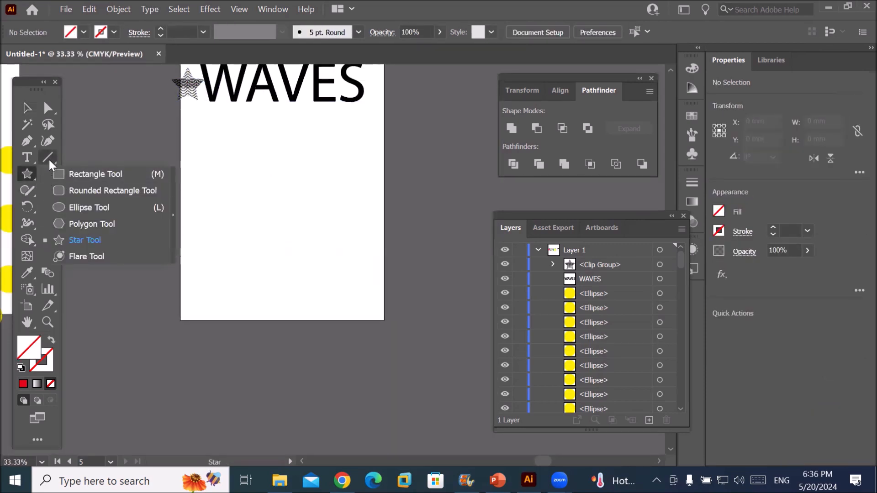
left_click(48, 158)
left_click_drag(203, 267, 359, 267)
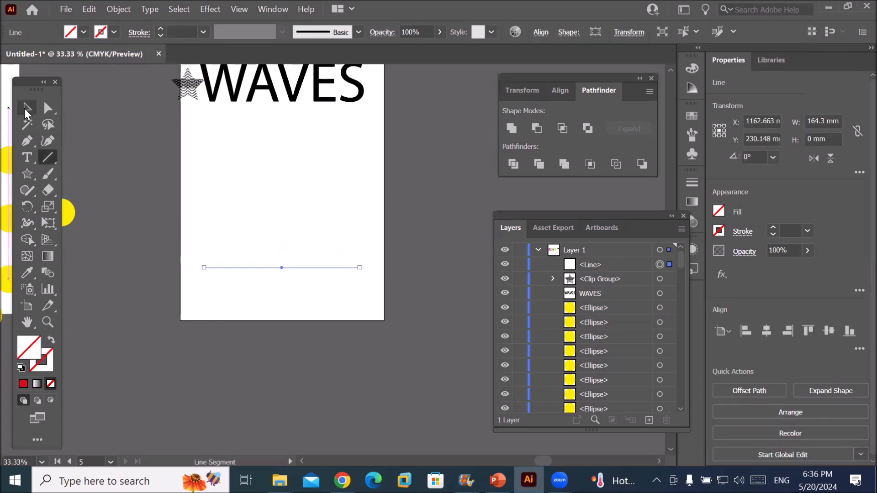
left_click(27, 109)
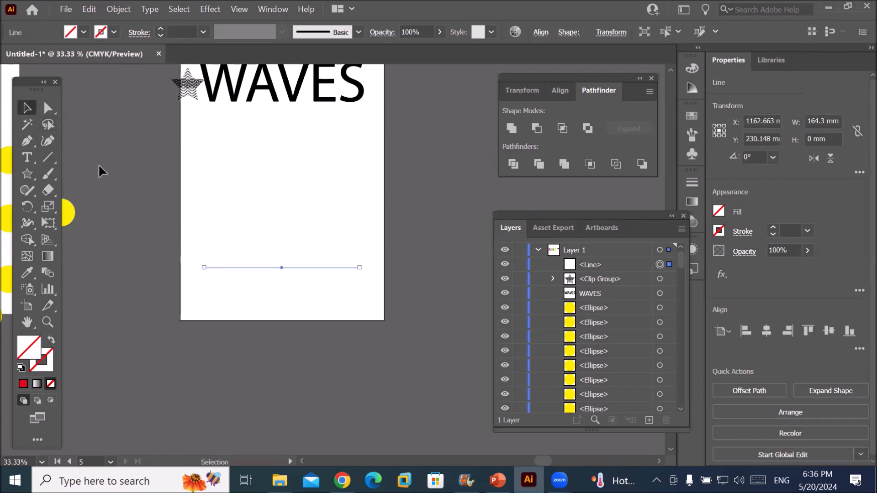
Give the line a 6 pt black stroke and apply Width Profile 1 to it.
left_click(158, 27)
left_click(157, 28)
left_click(157, 27)
left_click(157, 27)
left_click(158, 27)
left_click(158, 27)
left_click(157, 27)
left_click(158, 27)
left_click(158, 27)
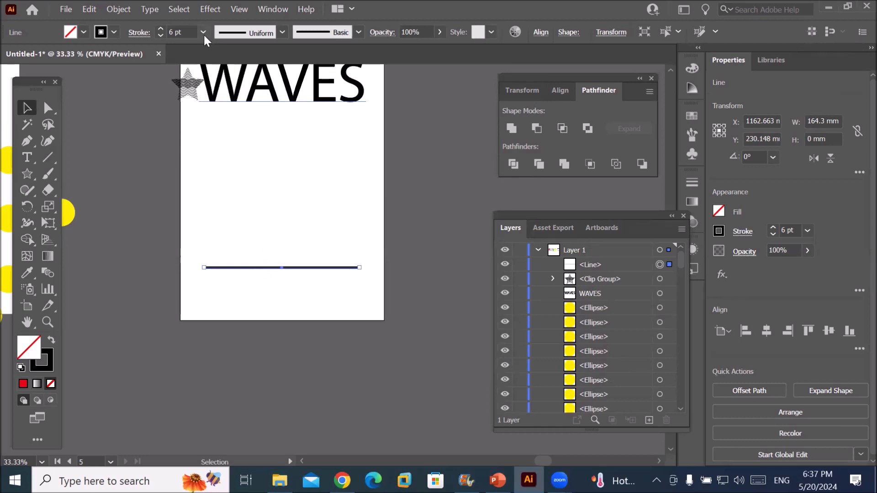
left_click(284, 39)
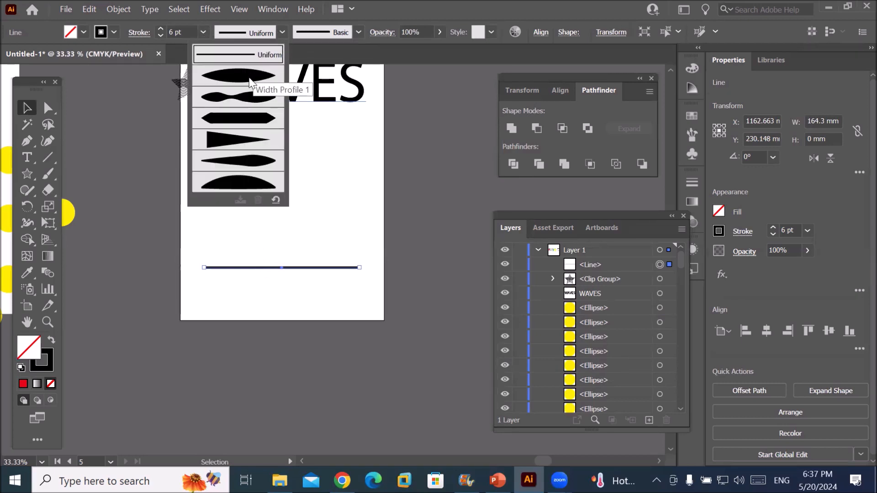
left_click(250, 83)
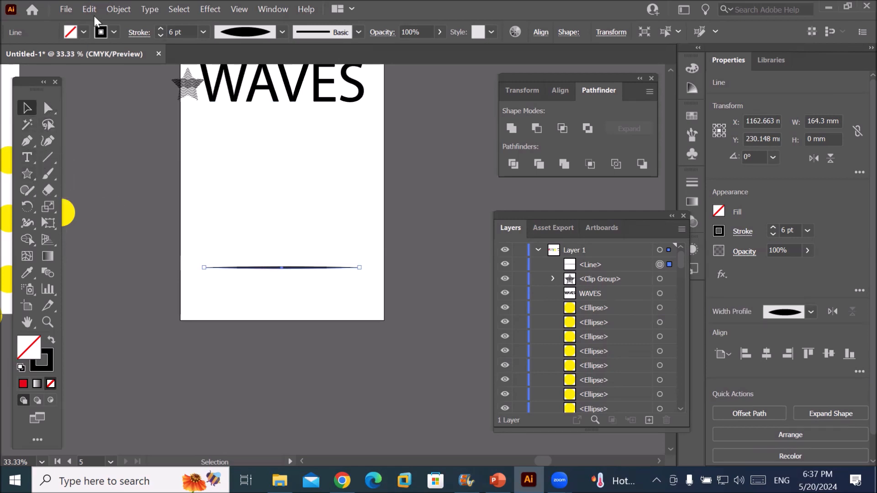
Add anchor points to the tapered line so it gains a midpoint anchor.
left_click(118, 9)
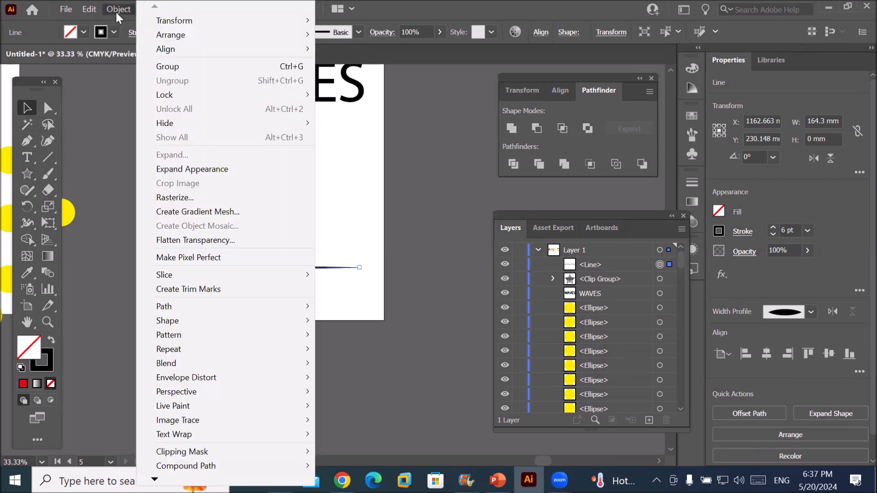
mouse_move(177, 306)
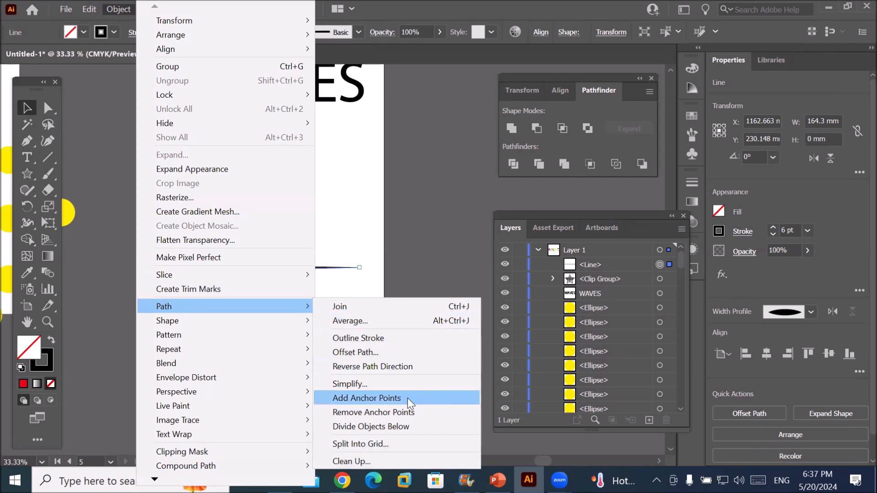
left_click(402, 398)
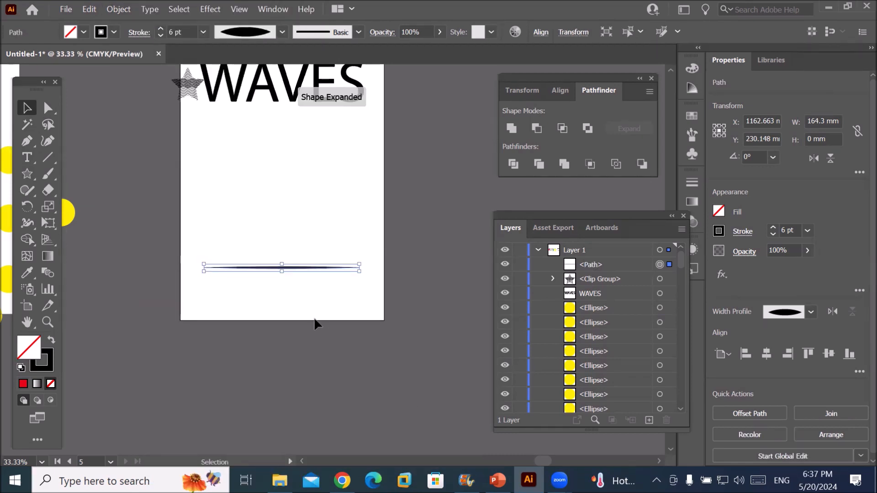
scroll(299, 304, "up", 2)
scroll(299, 305, "down", 2)
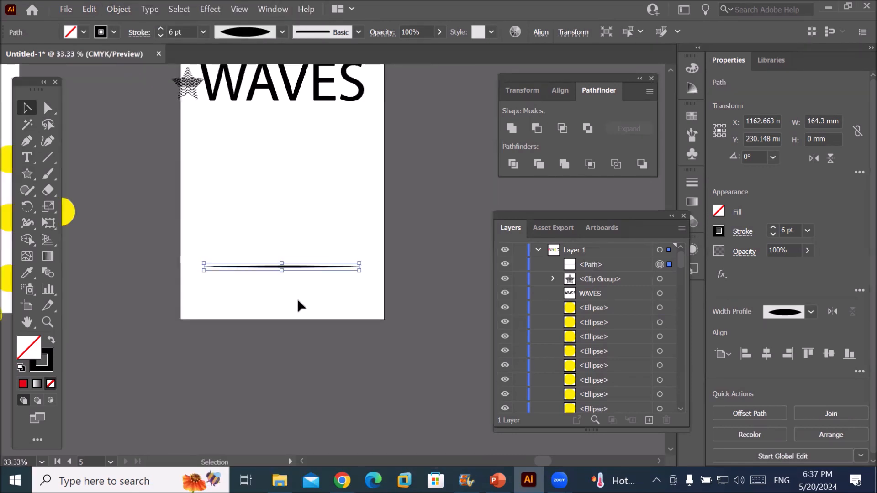
Raise the line's middle anchor to form a symmetrical peak about 19 mm high and round the peak's corner.
left_click(48, 108)
left_click_drag(283, 267, 282, 249)
left_click(268, 303)
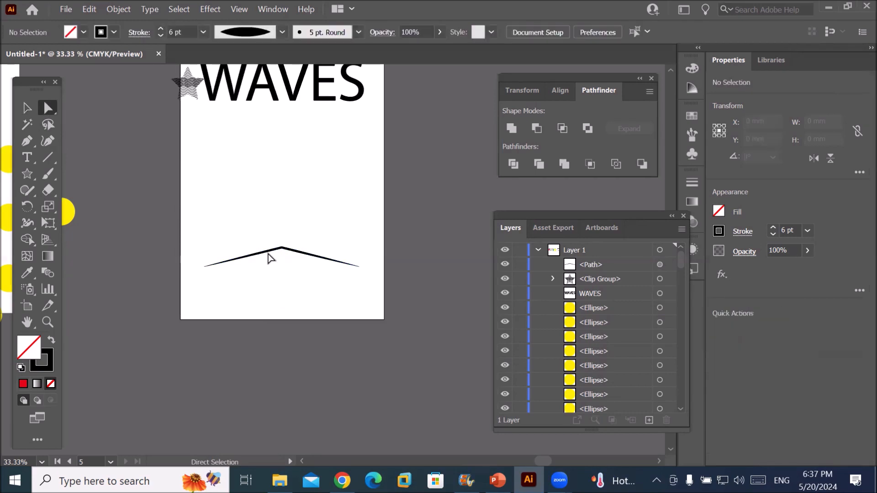
left_click(282, 254)
left_click_drag(282, 257, 281, 289)
key("v")
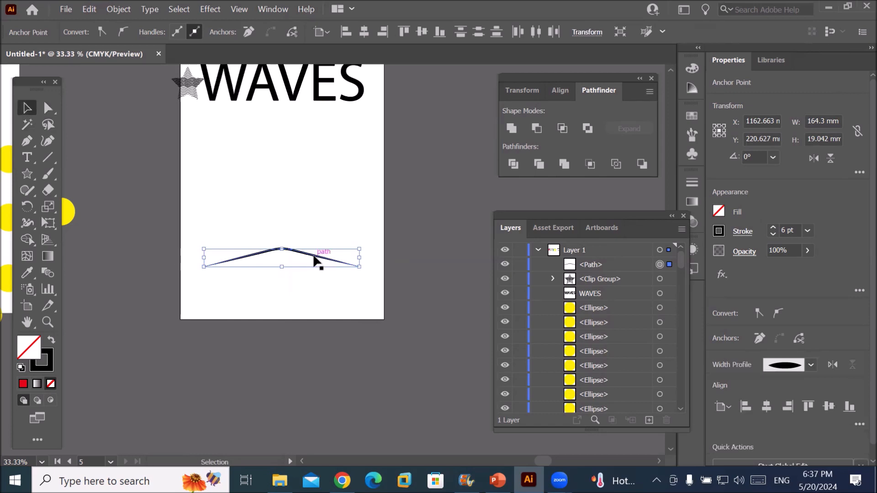
Duplicate the peaked line straight upward and repeat the copy to make an evenly spaced stack of seven, then deselect.
mouse_move(314, 260)
left_mouse_down()
mouse_move(319, 237)
mouse_move(316, 249)
left_mouse_up()
key("ctrl+d")
key("ctrl+d")
key("ctrl+d")
key("ctrl+d")
key("ctrl+d")
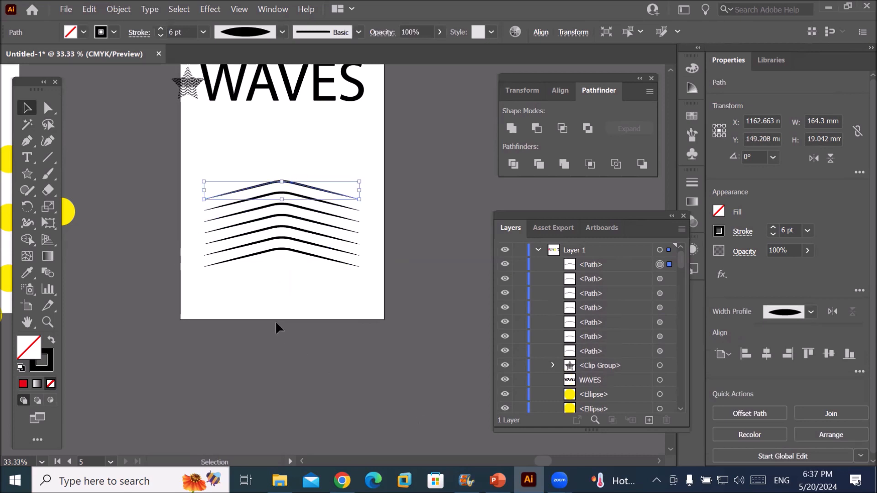
left_click(251, 319)
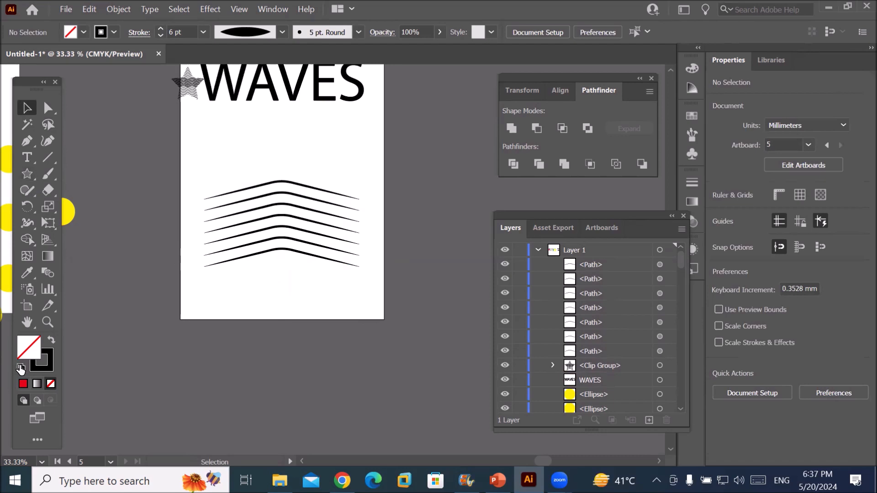
Give a new horizontal line about 139 mm long a 7 pt black stroke with Width Profile 1, starting from the default colours.
left_click(20, 368)
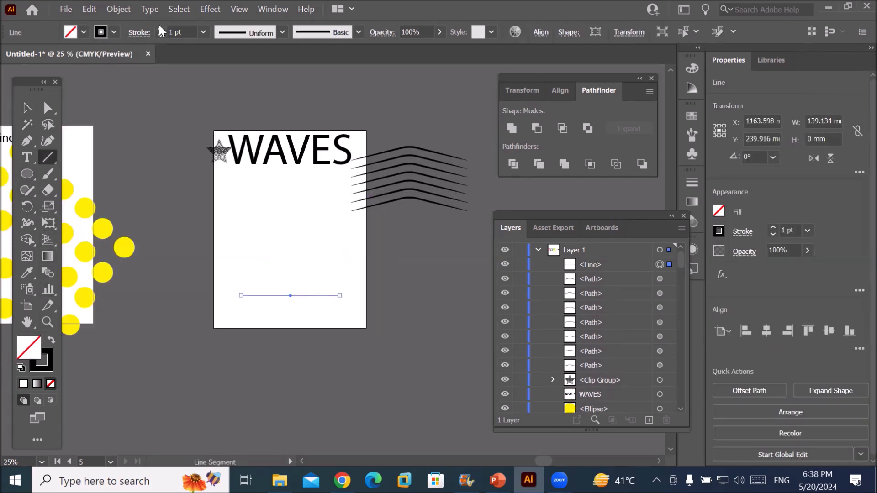
left_click(158, 27)
left_click(159, 27)
left_click(158, 26)
left_click(158, 26)
left_click(159, 26)
left_click(158, 27)
left_click(283, 31)
left_click(263, 76)
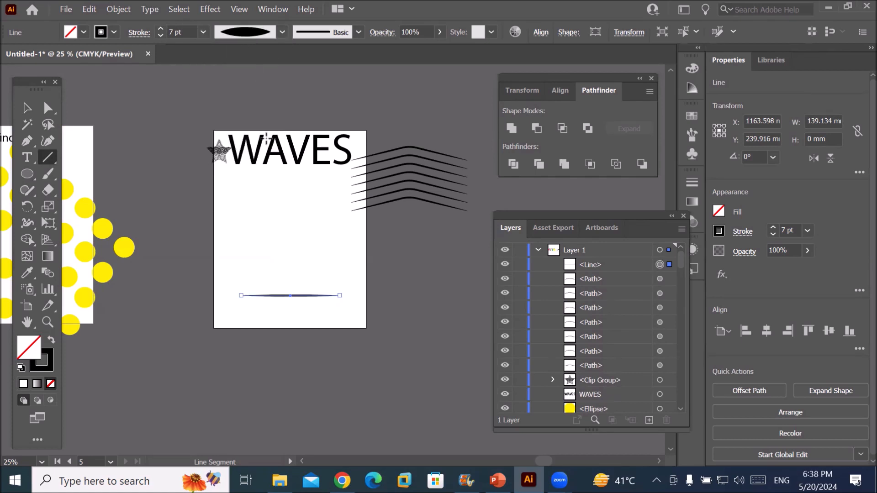
Copy the tapered line about 7 mm right and 16 mm up, repeating the copy to make a slanted stack of seven.
left_click(27, 108)
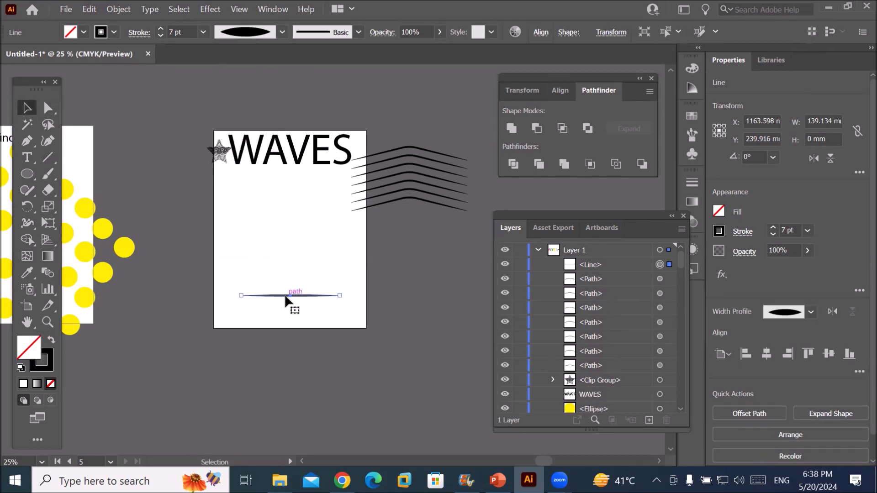
mouse_move(286, 298)
left_mouse_down()
mouse_move(288, 280)
mouse_move(298, 286)
left_mouse_up()
key("ctrl+d")
key("ctrl+d")
key("ctrl+d")
key("ctrl+d")
key("ctrl+d")
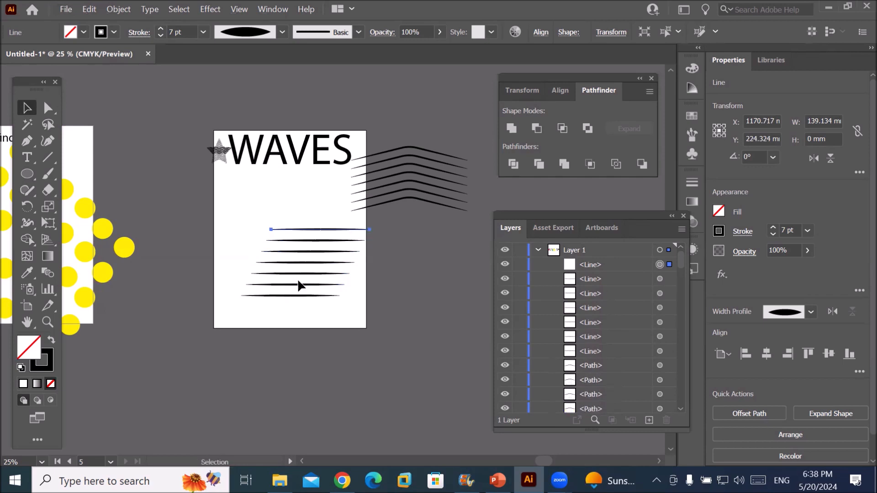
left_click_drag(244, 226, 324, 320)
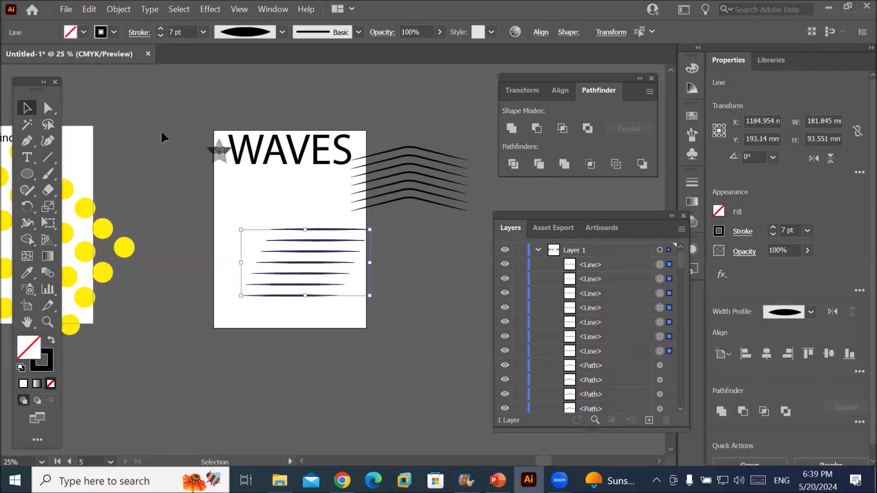
left_click(116, 10)
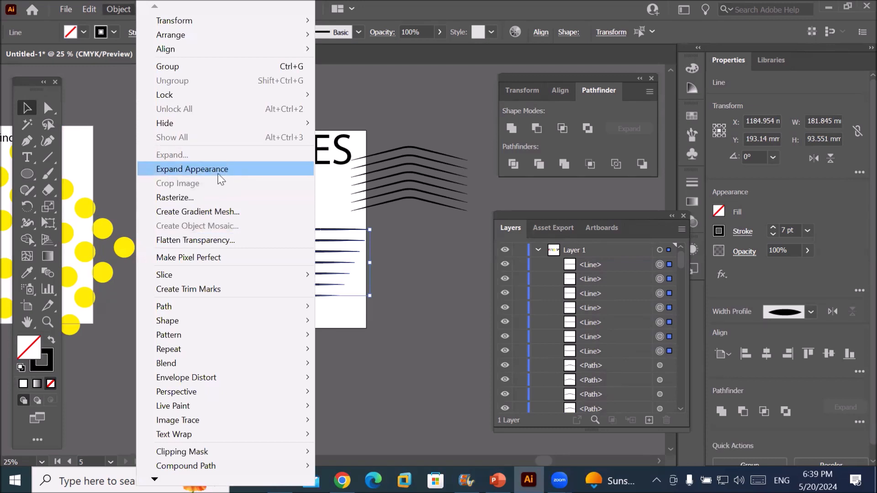
left_click(413, 283)
Select all seven straight tapered lines and expand their appearance into filled paths.
scroll(380, 262, "up", 2)
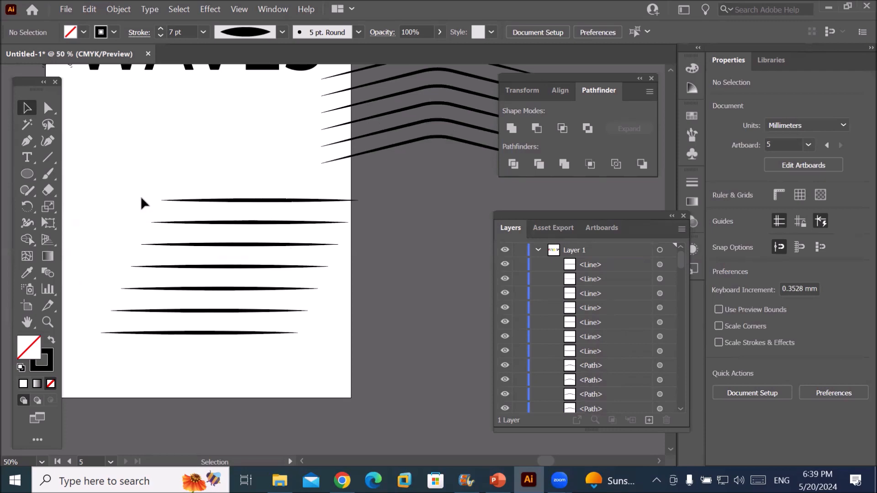
mouse_move(98, 181)
left_mouse_down()
mouse_move(146, 268)
mouse_move(258, 372)
left_mouse_up()
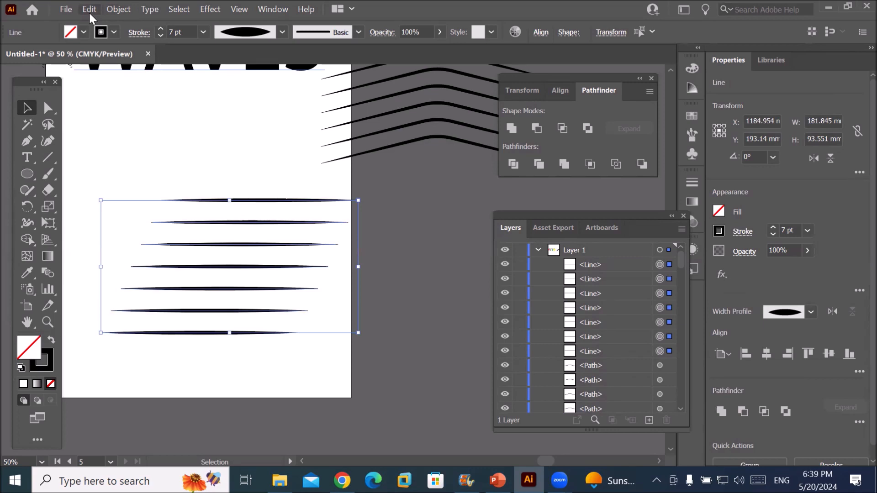
left_click(112, 12)
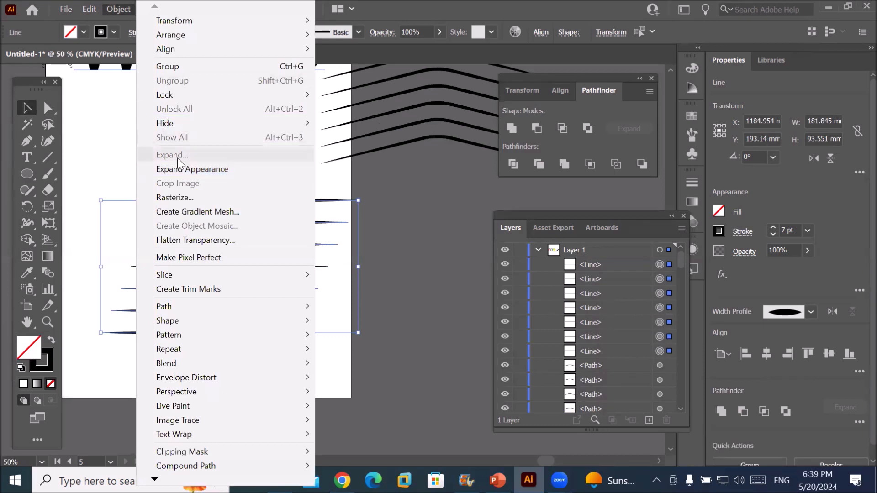
left_click(224, 171)
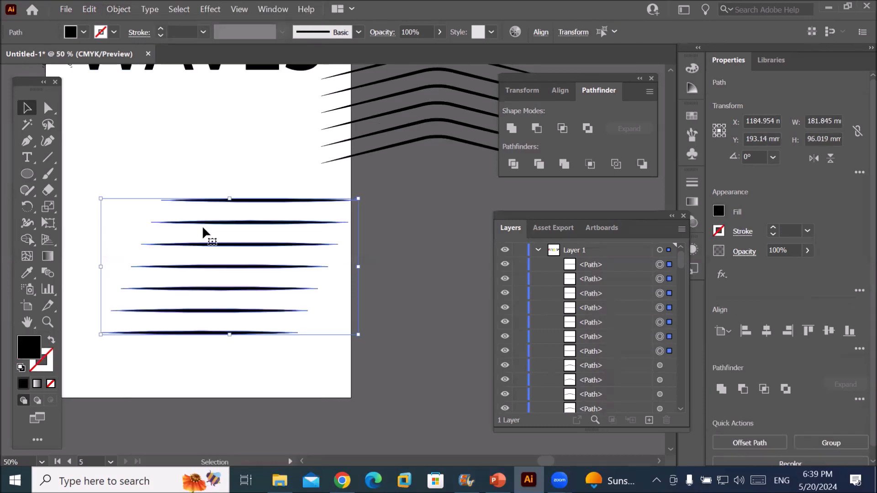
Draw a tall ellipse about 52 mm wide and 128 mm high over the middle of the expanded straight lines.
left_click(27, 174)
left_click_drag(209, 181, 284, 362)
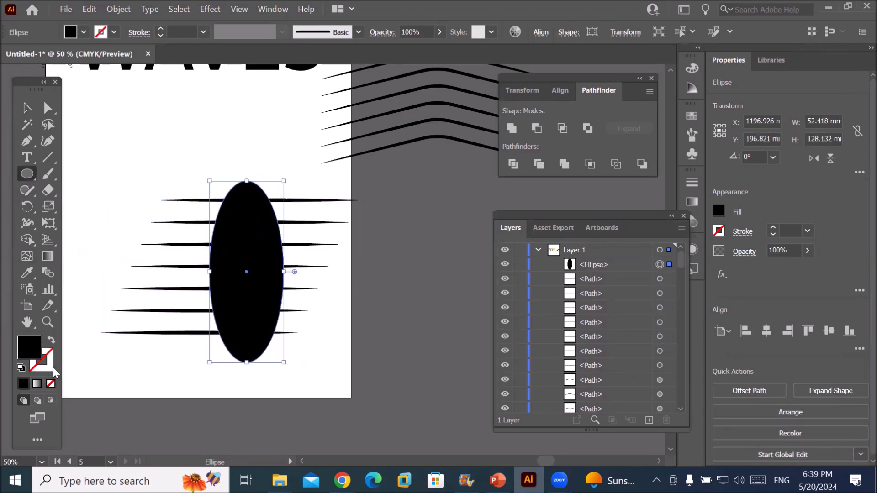
key("v")
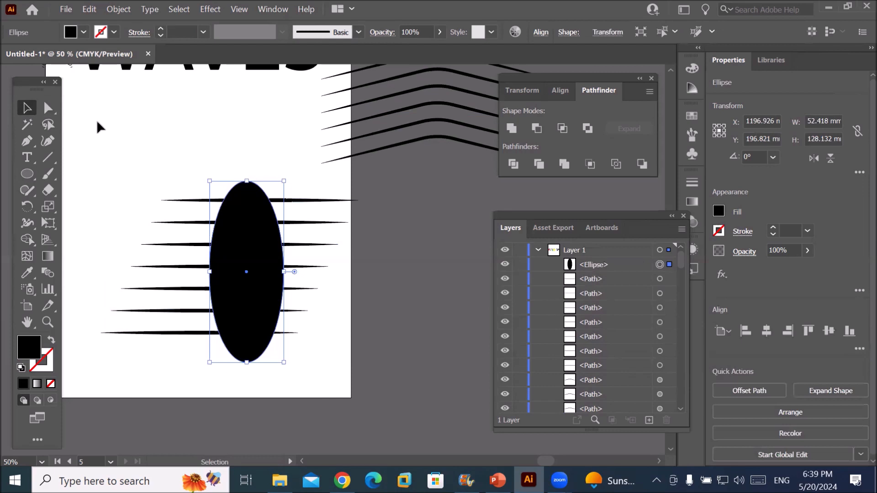
Crop the straight lines to the ellipse with Pathfinder and move the resulting group off the artboard's right side.
left_click_drag(114, 189, 383, 379)
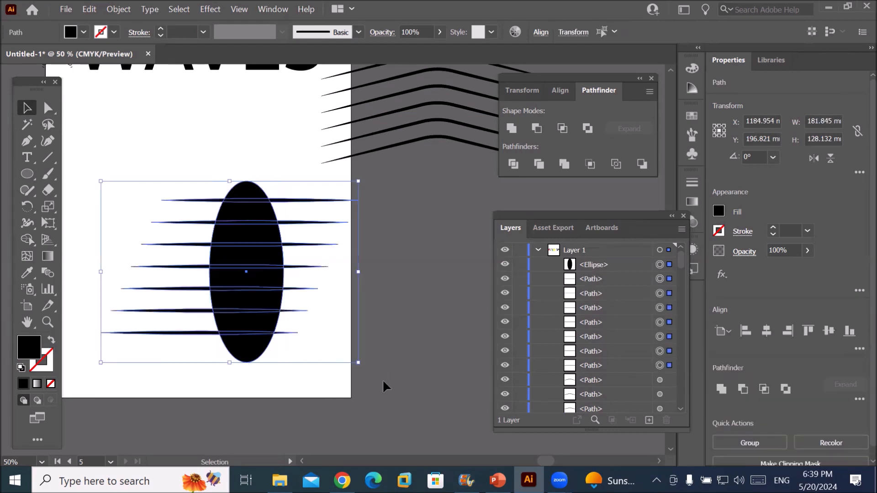
left_click(590, 166)
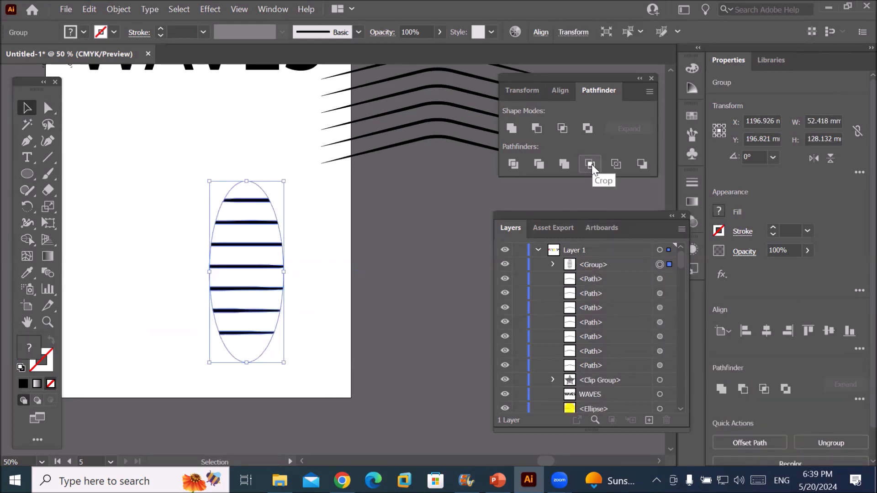
left_click(314, 355)
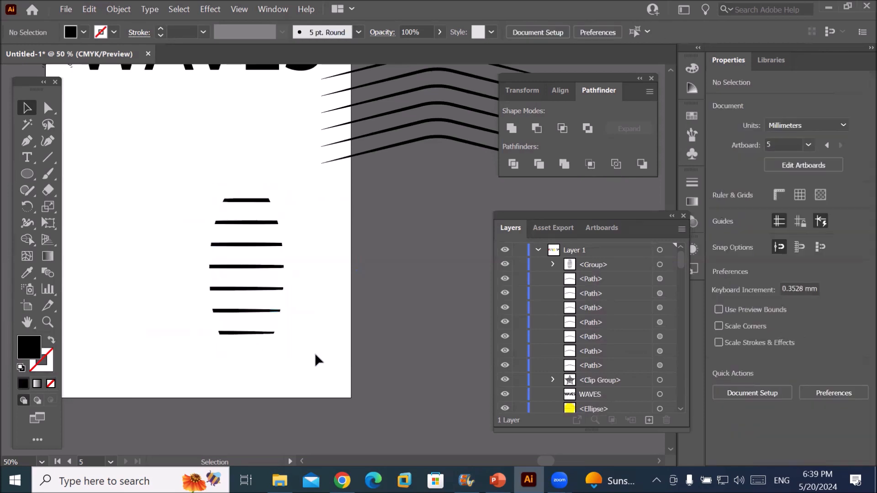
left_click_drag(232, 268, 386, 315)
scroll(357, 127, "down", 1, "alt")
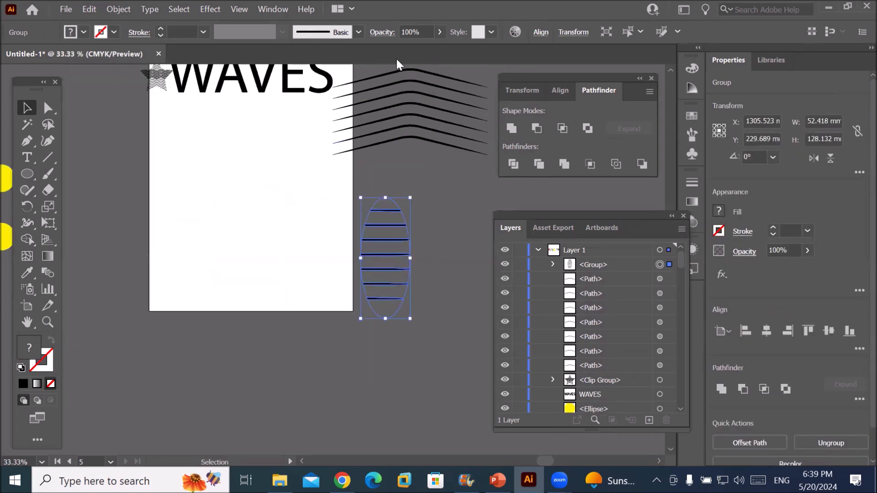
Bring the seven peaked lines back onto the artboard, stretched to about 135 mm high, and expand their appearance.
left_click_drag(366, 66, 465, 161)
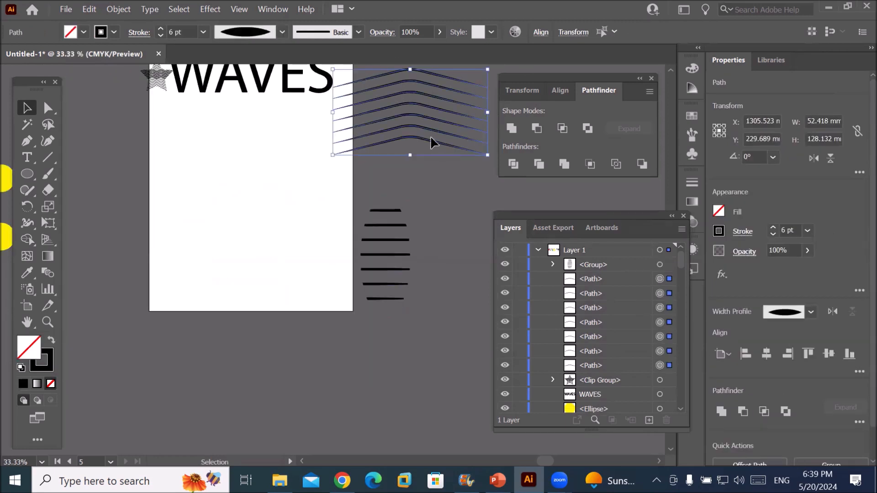
left_click_drag(428, 139, 256, 303)
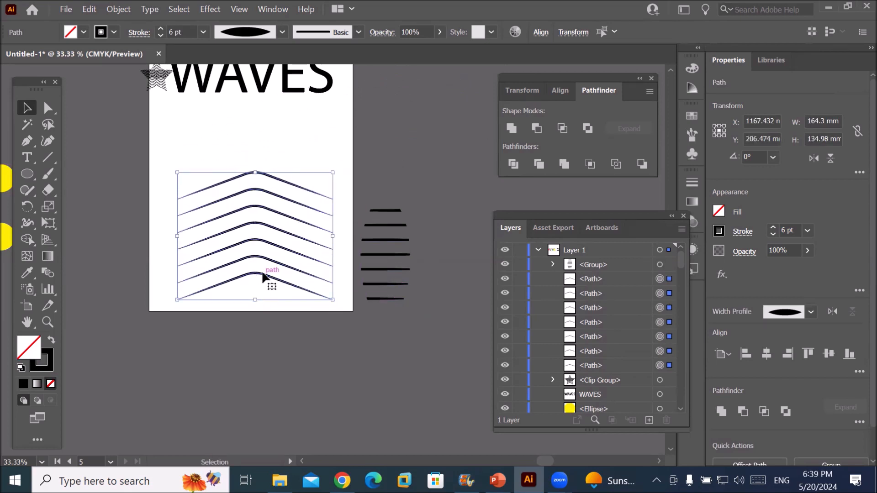
left_click_drag(265, 265, 265, 240)
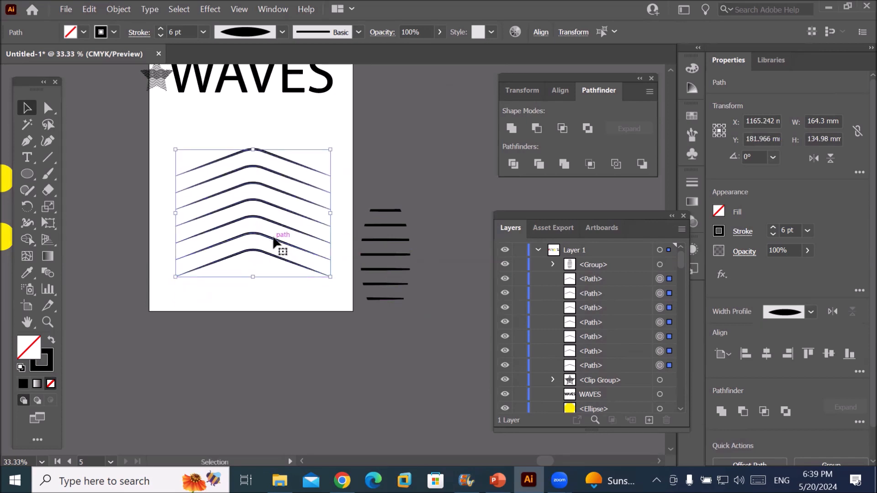
left_click(116, 10)
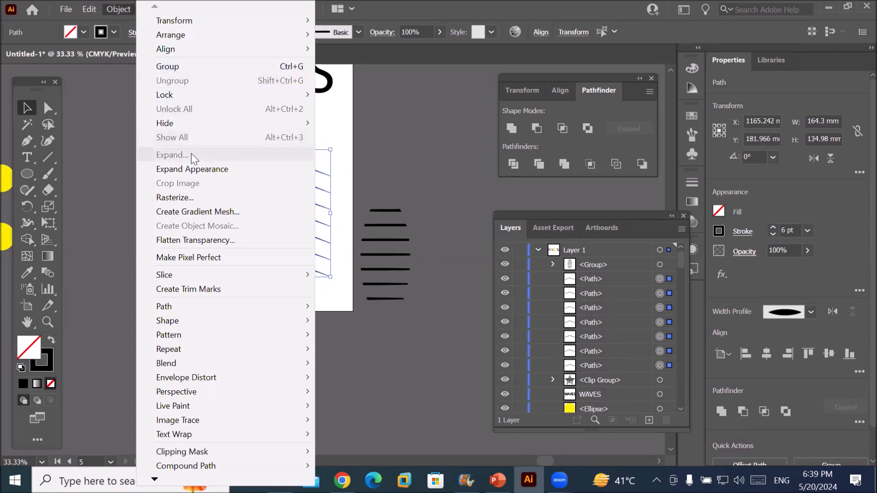
left_click(212, 172)
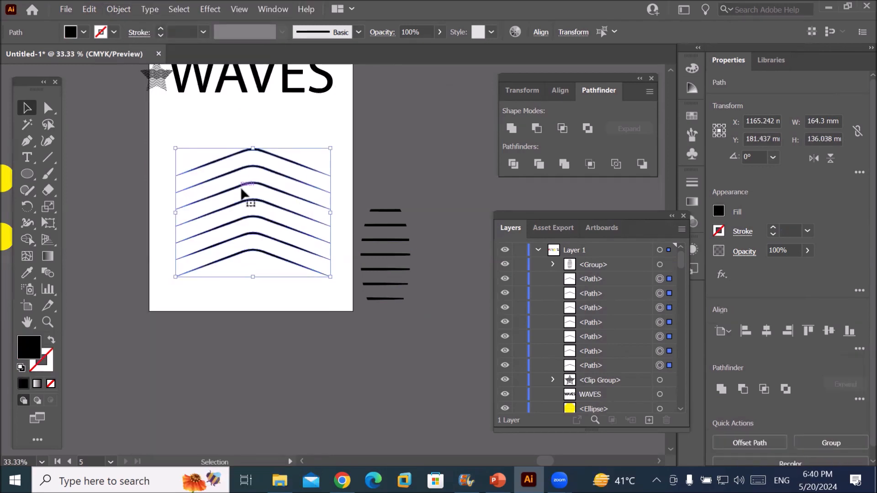
Draw an ellipse about 117 mm wide and 164 mm high centred over the expanded peaked lines.
left_click(27, 176)
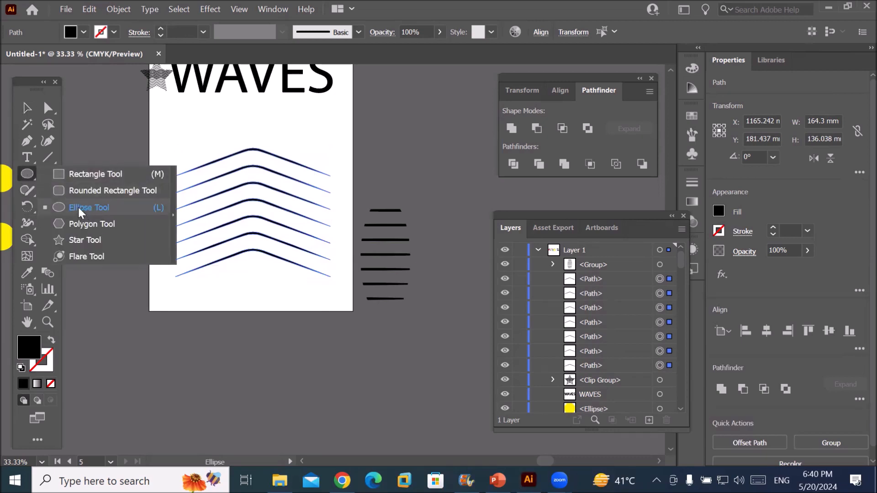
left_click(79, 208)
left_click_drag(198, 132, 310, 287)
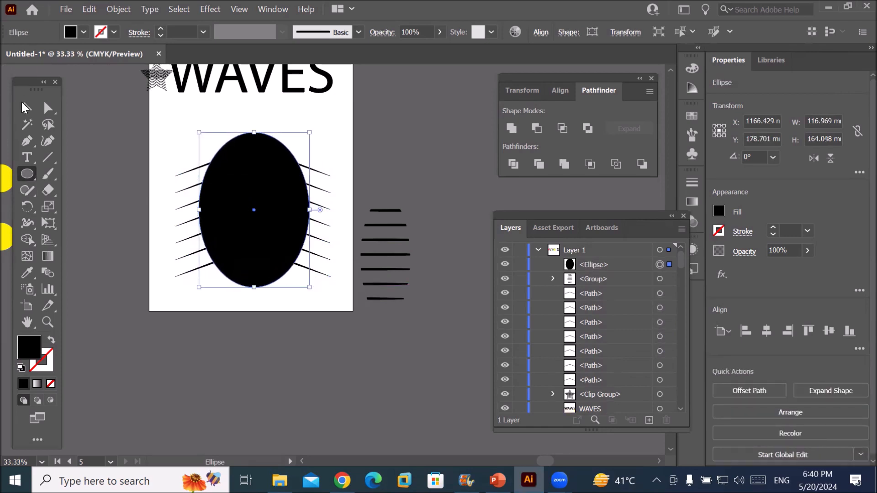
Crop the peaked lines to the ellipse with Pathfinder and move the result off the artboard, above the straight-line group.
left_click(26, 109)
left_click_drag(150, 119, 339, 294)
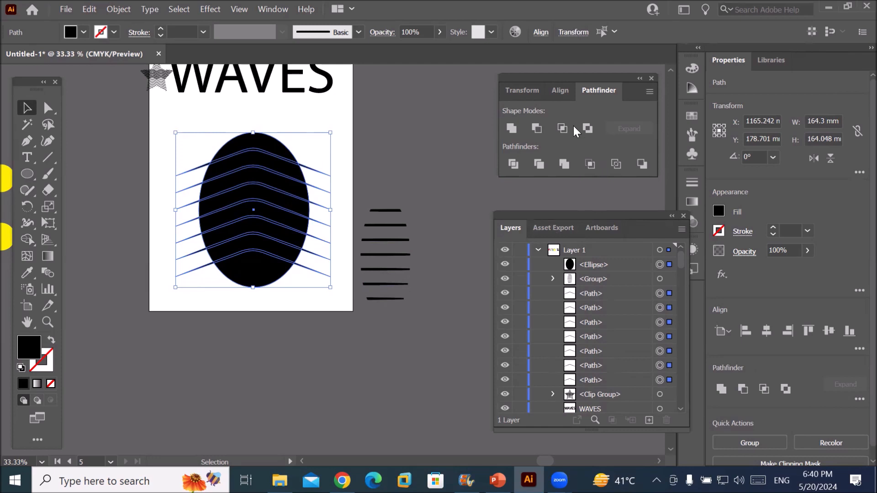
left_click(589, 165)
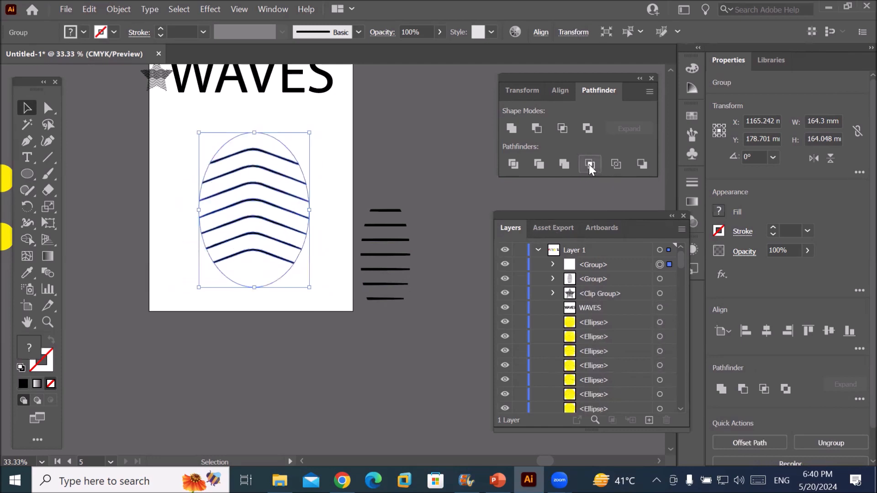
left_click(332, 196)
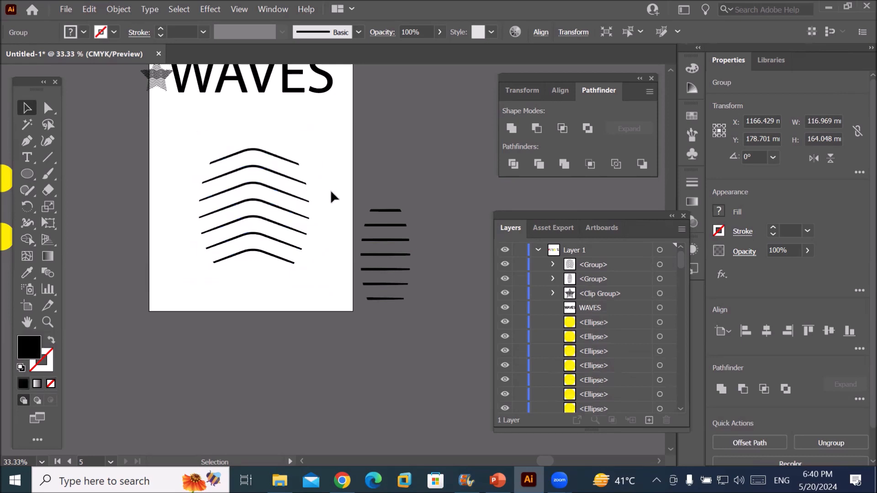
left_click_drag(283, 209, 425, 143)
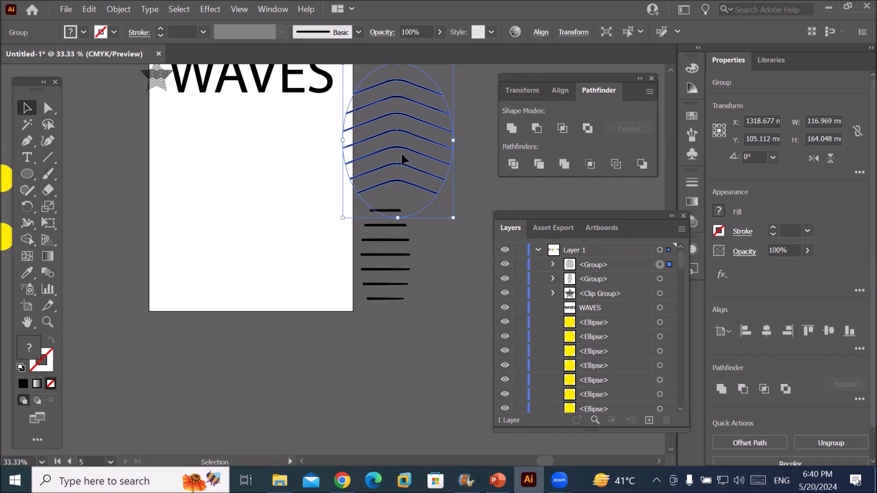
Move the cropped peaked-line group and the straight-line group side by side onto the WAVES artboard.
left_click_drag(393, 151, 235, 205)
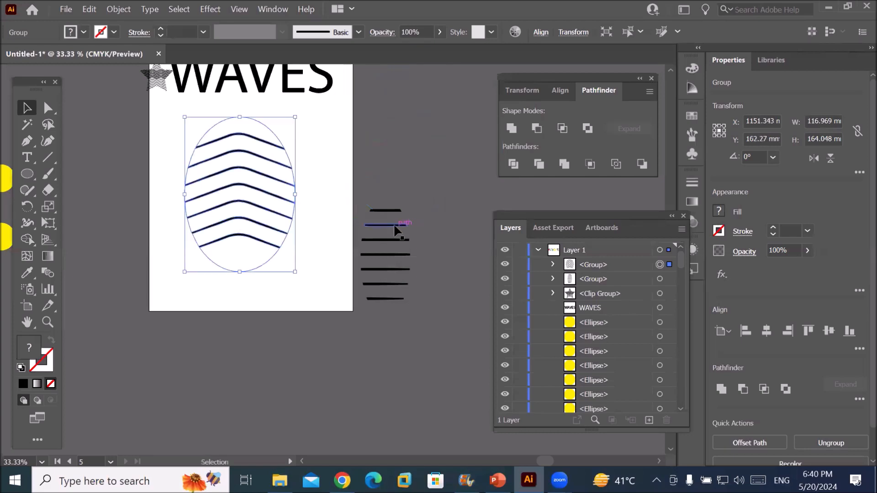
left_click_drag(390, 228, 335, 173)
Ungroup the cropped peaked lines into separate paths and deselect them.
left_click(276, 181)
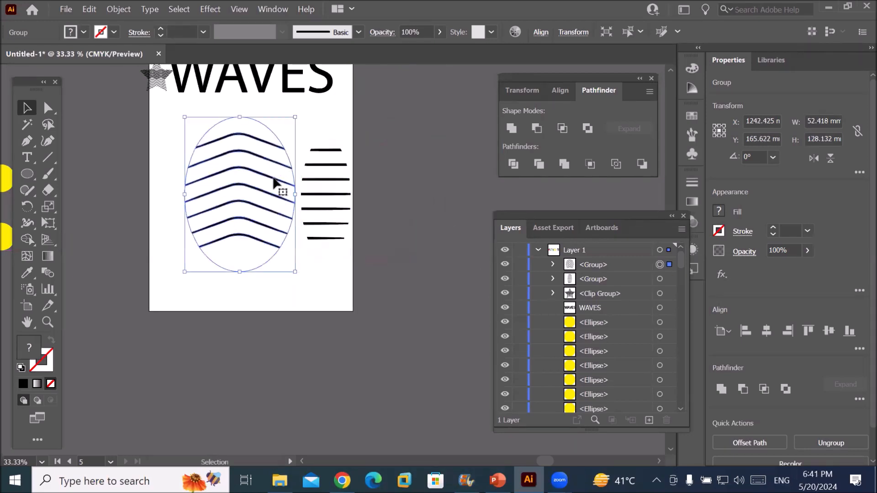
right_click(274, 182)
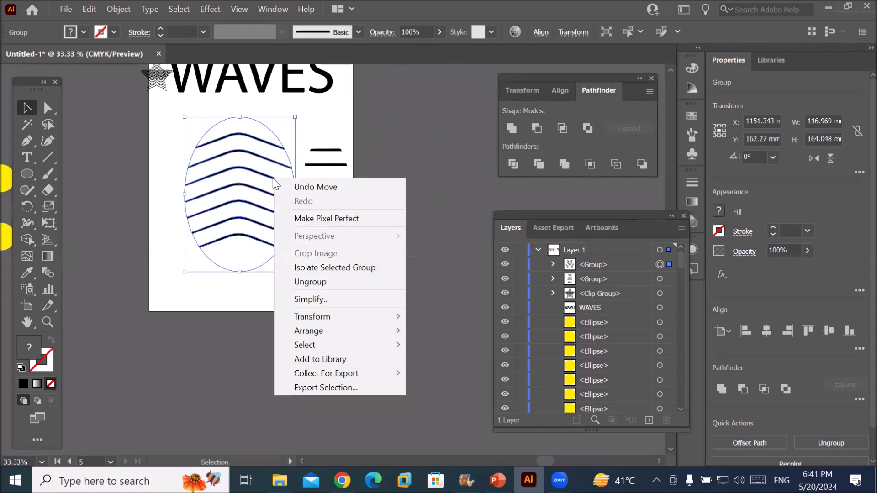
left_click(340, 282)
left_click(290, 290)
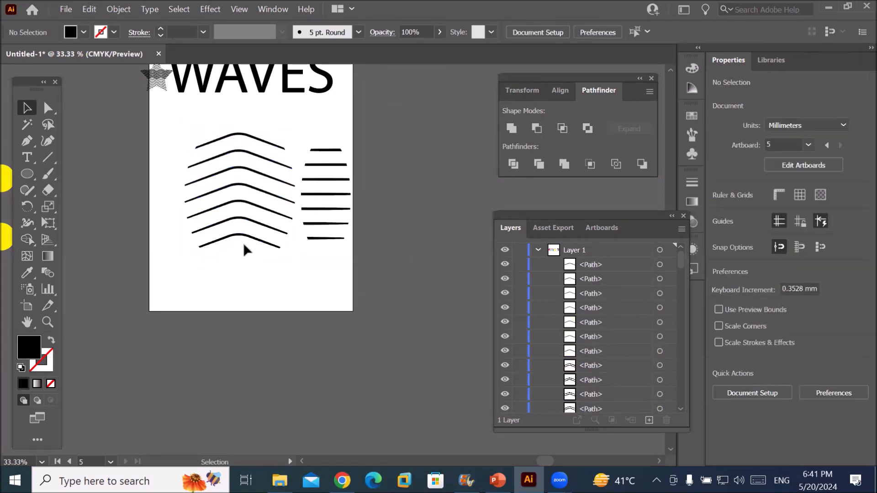
Move the lowest peaked line down on its own and undo that move.
left_click(245, 235)
left_click_drag(246, 236, 233, 276)
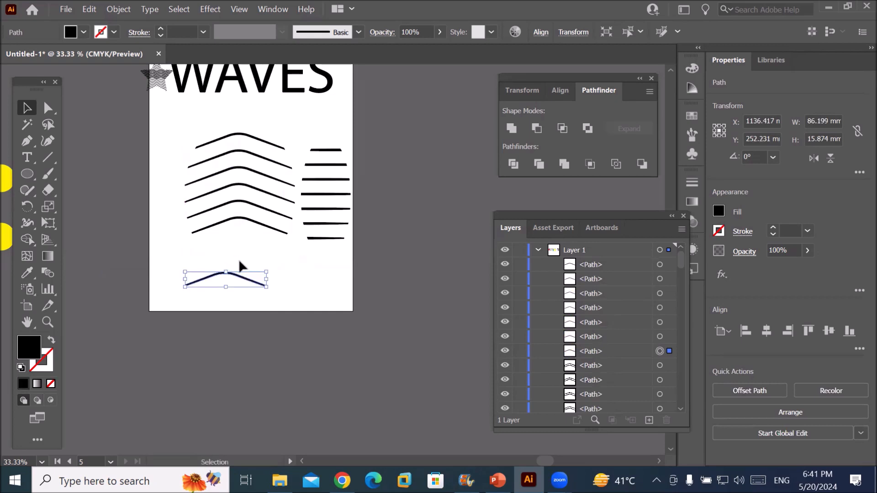
key("ctrl+z")
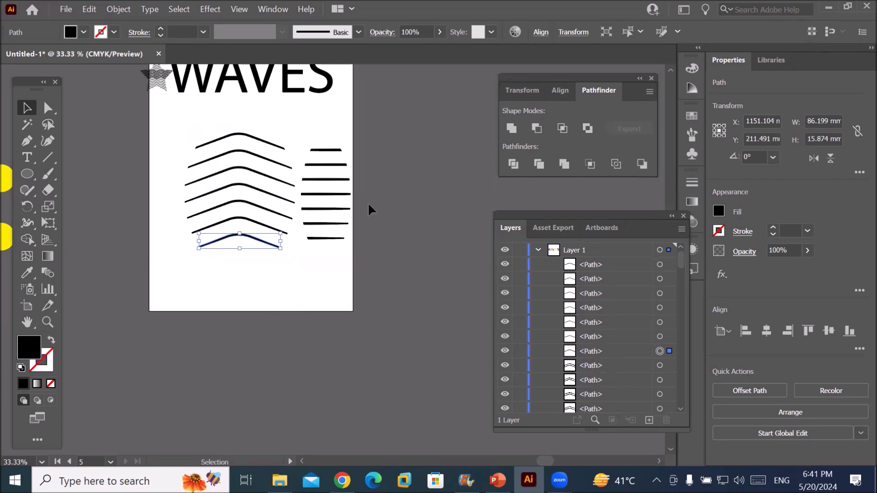
scroll(369, 204, "down", 2)
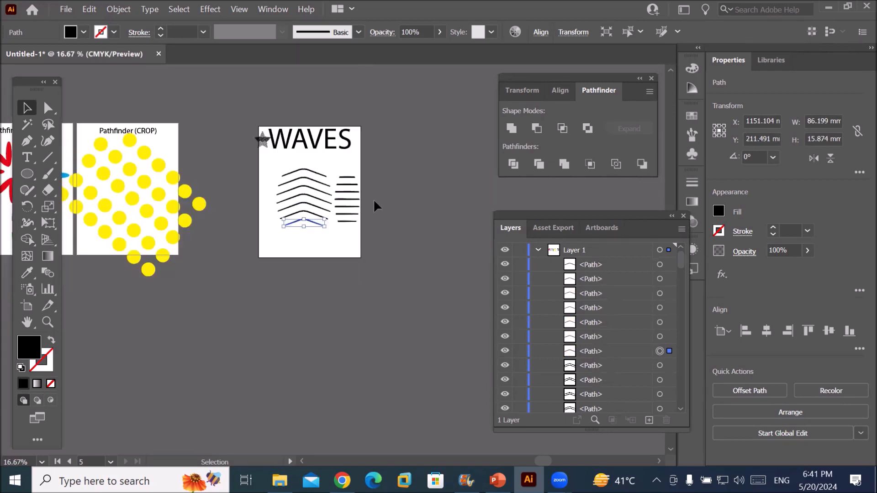
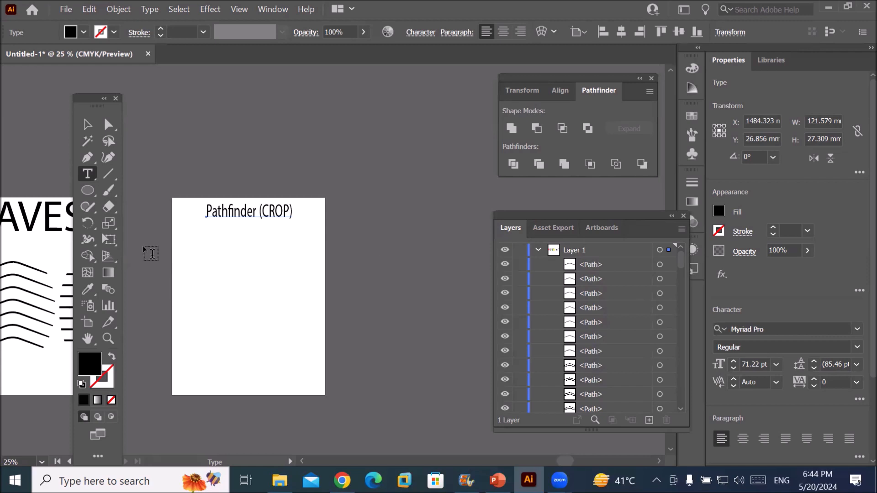
Change the title on the empty artboard to "Pathfinder (Minus Back)" and shift it slightly to the left.
double_click(277, 212)
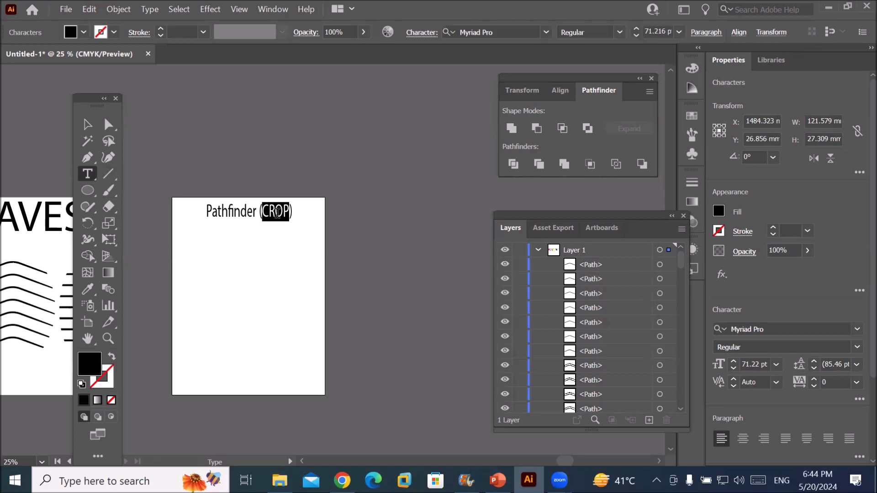
type("Minus Ba")
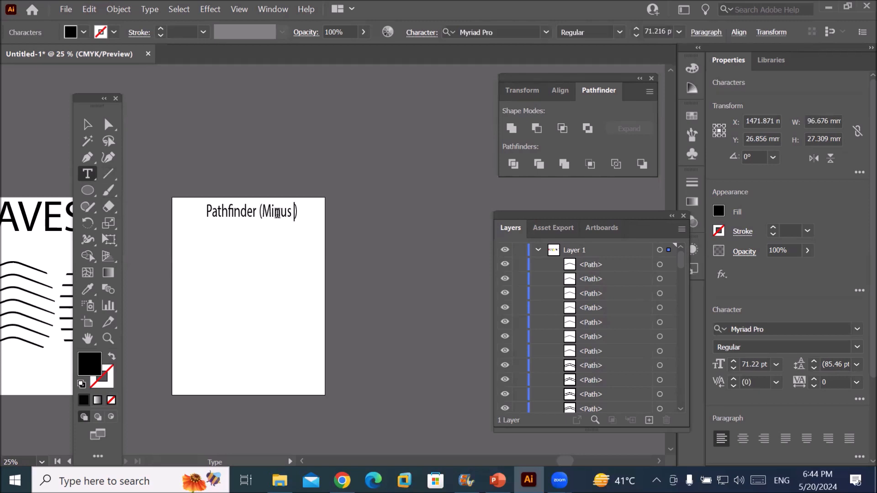
type("ck")
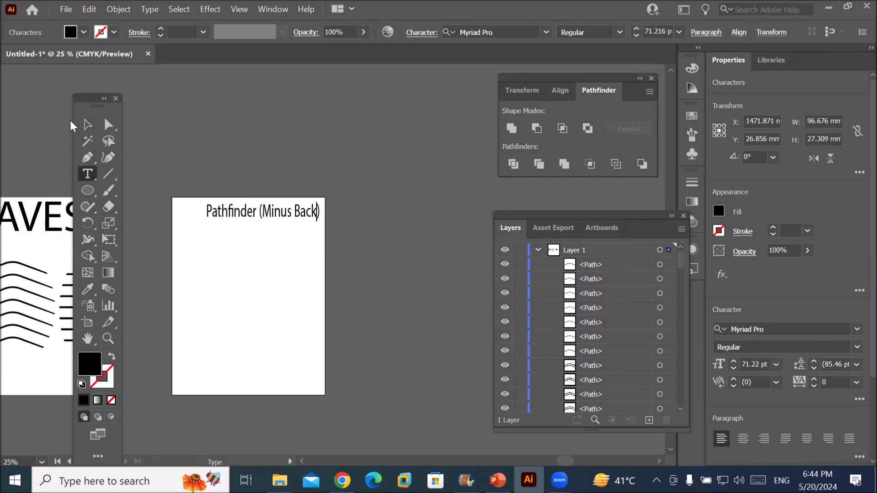
left_click(88, 124)
left_click_drag(241, 217, 231, 214)
Draw a circle about 113 mm across with default white fill and black stroke, and place an overlapping copy up and to its right.
left_click(88, 191)
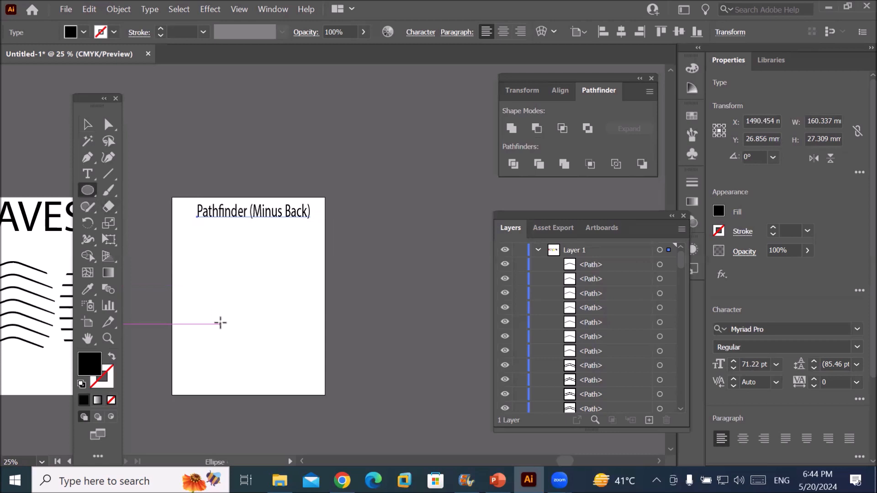
left_click_drag(184, 262, 266, 341)
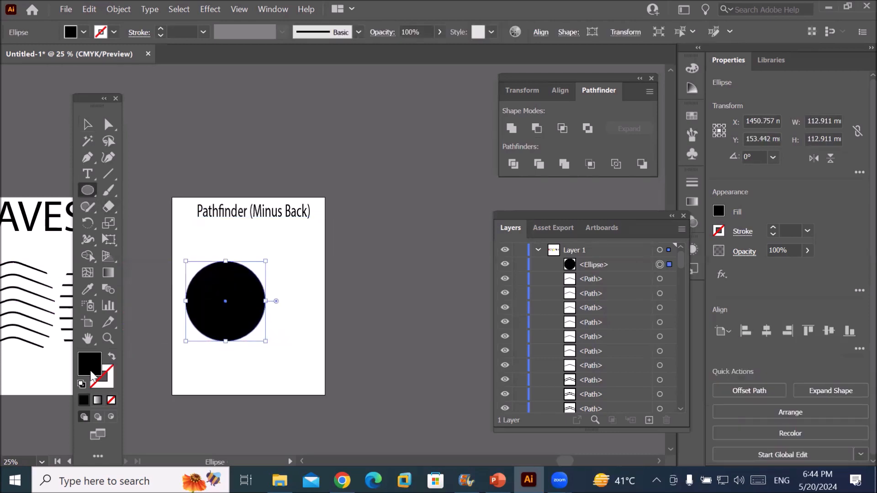
left_click(81, 385)
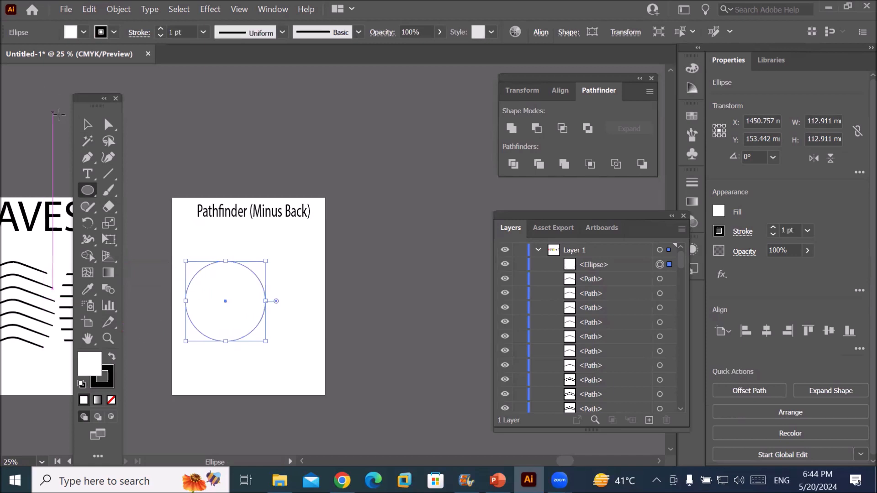
left_click(88, 124)
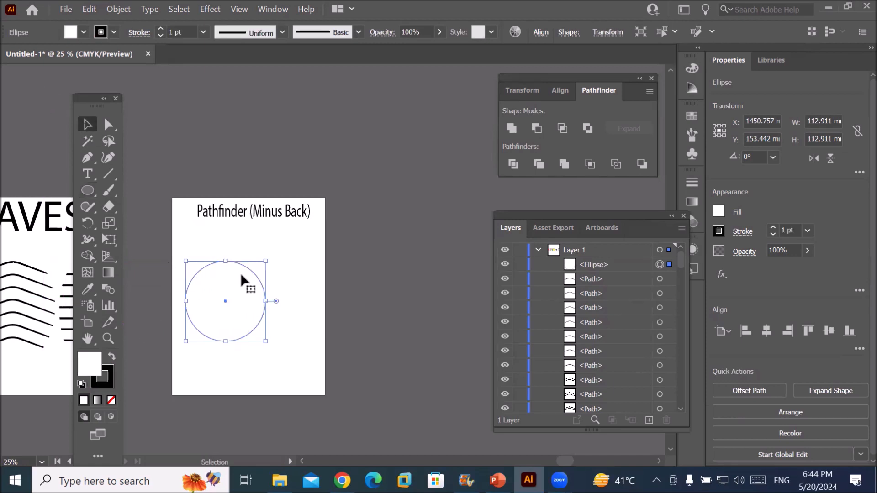
left_click_drag(240, 280, 263, 266)
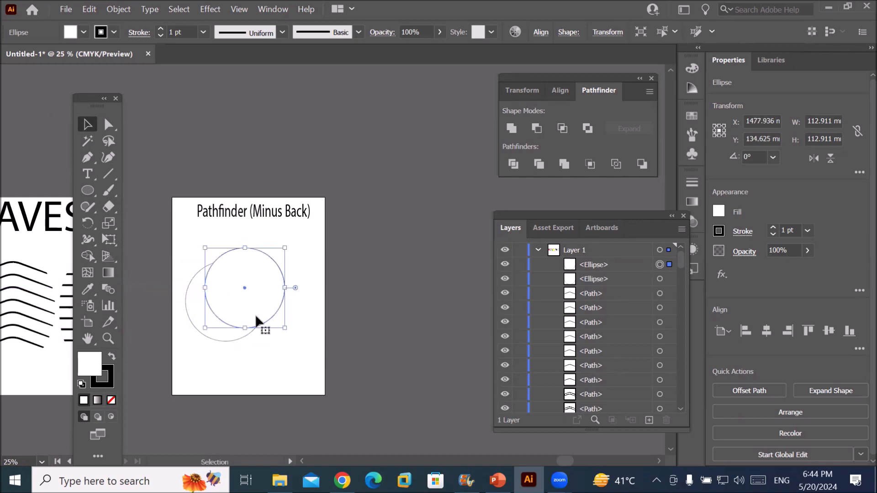
Fill the front circle with blue and the back circle with red.
left_click(201, 331)
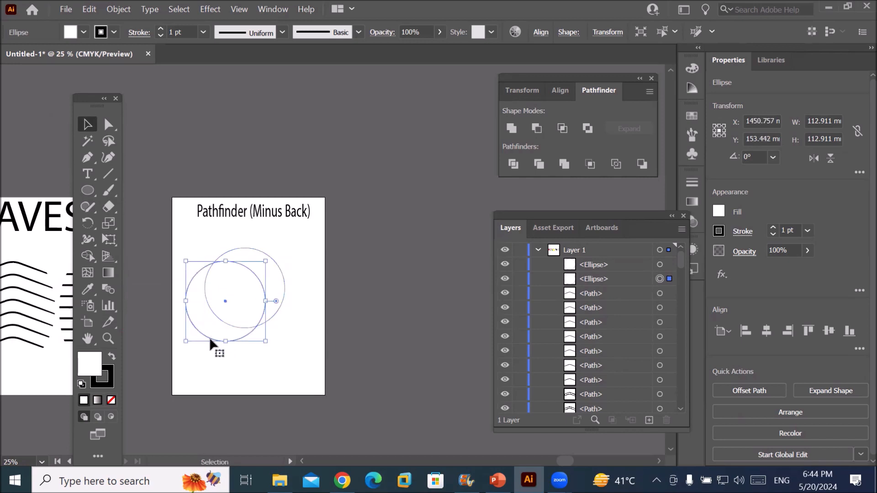
left_click(282, 284)
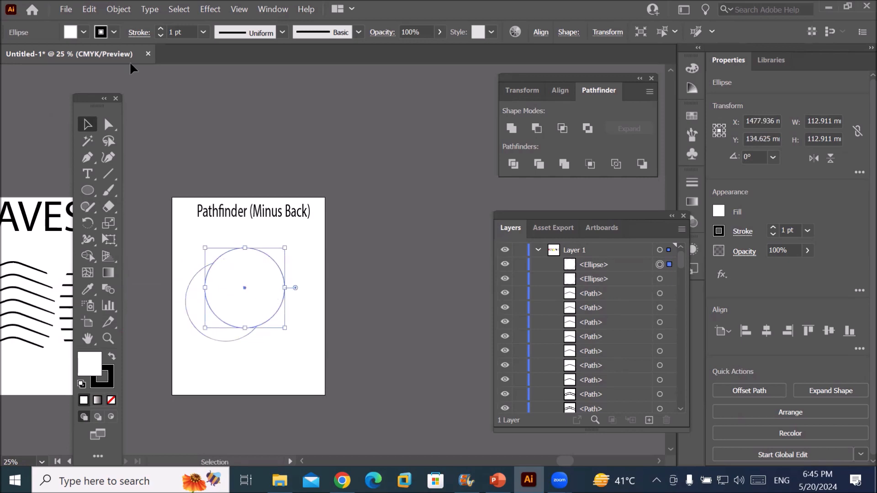
left_click(84, 32)
left_click(76, 55)
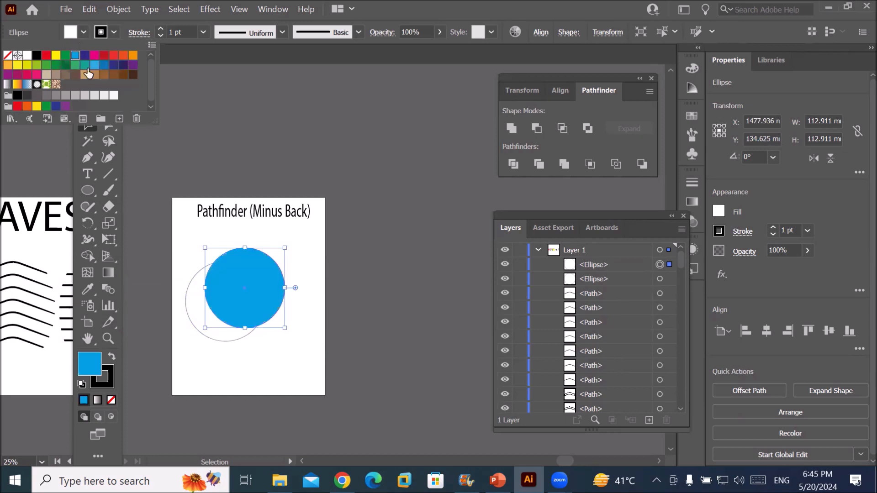
left_click(211, 342)
left_click(84, 32)
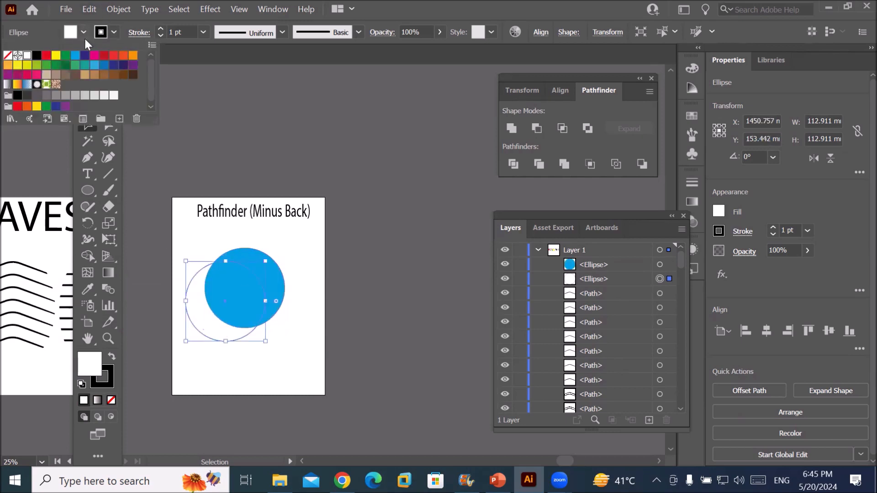
left_click(46, 56)
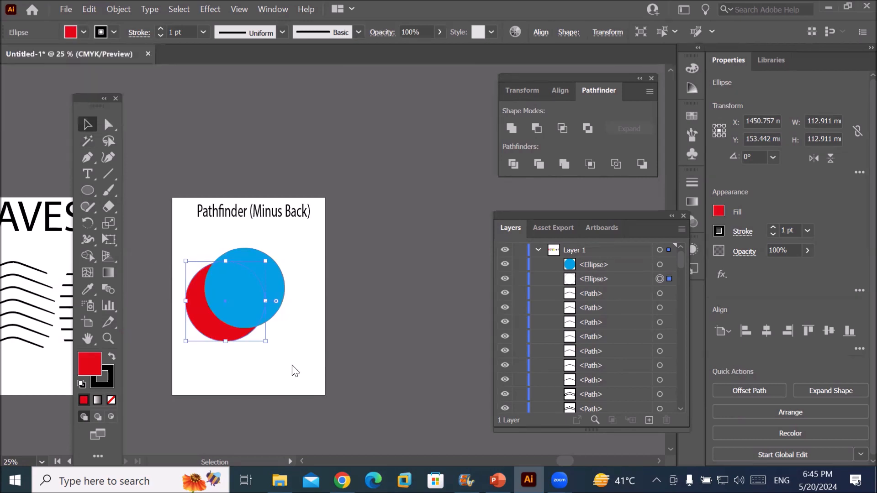
Try Minus Front on the two overlapping circles, undo it, and apply Minus Back instead.
left_click_drag(179, 235, 310, 383)
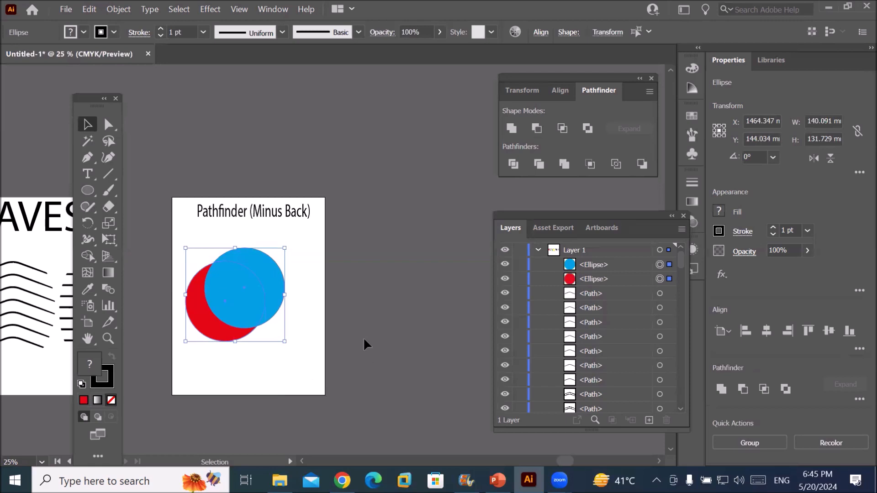
left_click(537, 129)
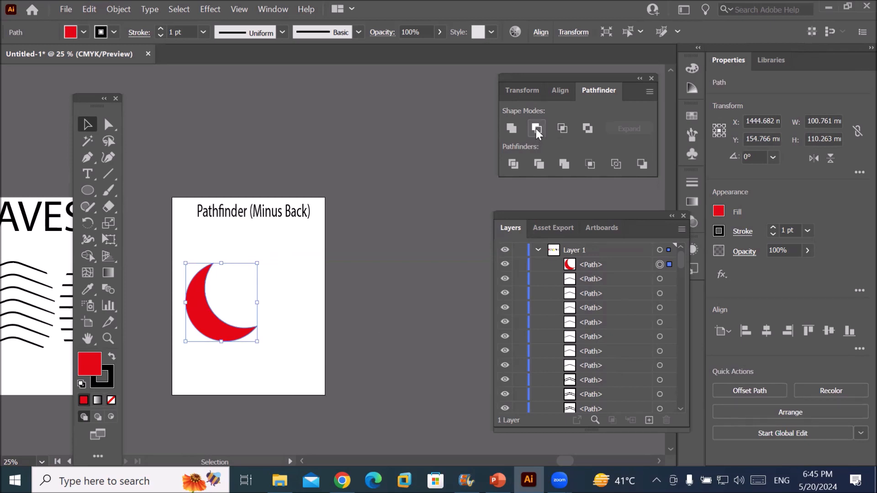
key("ctrl+z")
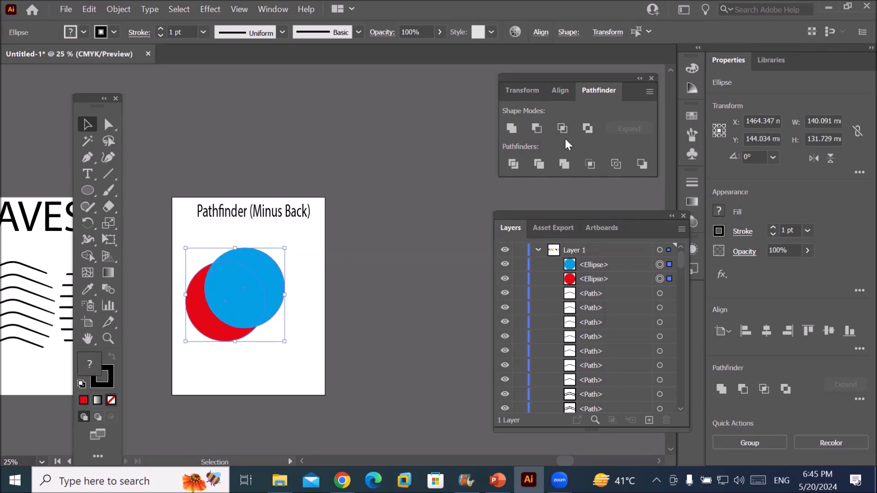
left_click(641, 165)
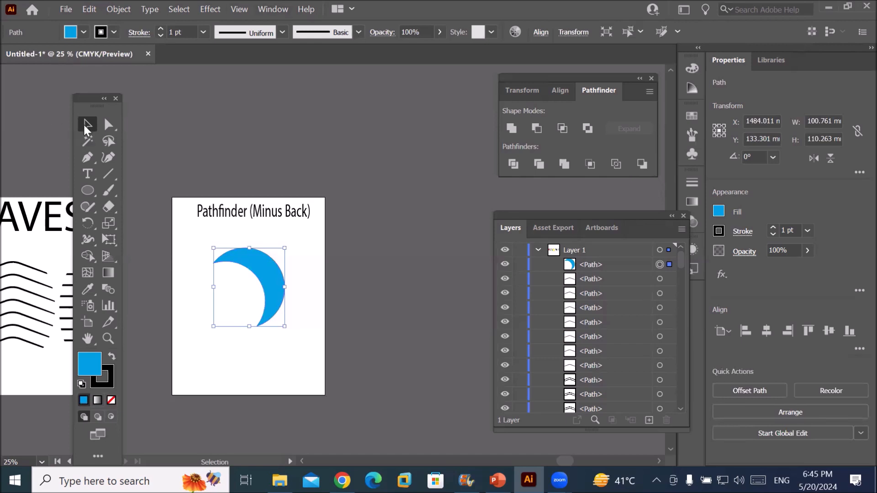
Scale the blue crescent down to about 53 by 58 mm and place it centred below the title.
left_click_drag(266, 278, 331, 198)
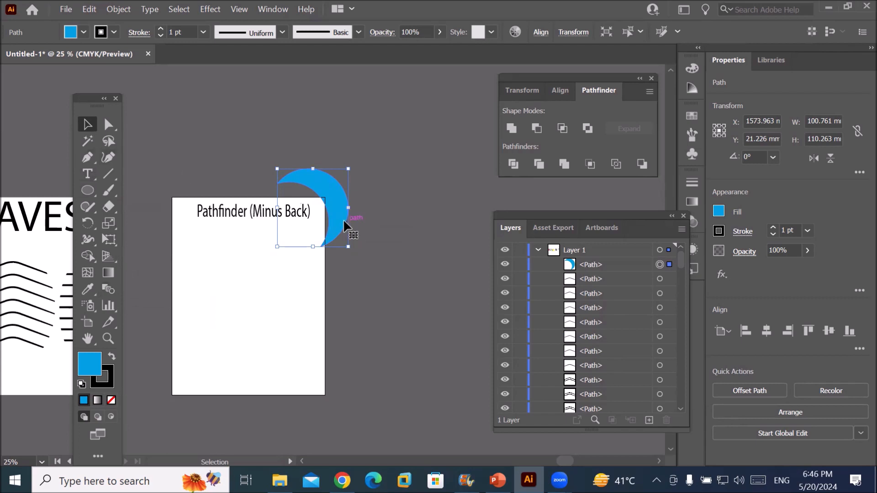
left_click_drag(340, 216, 269, 300)
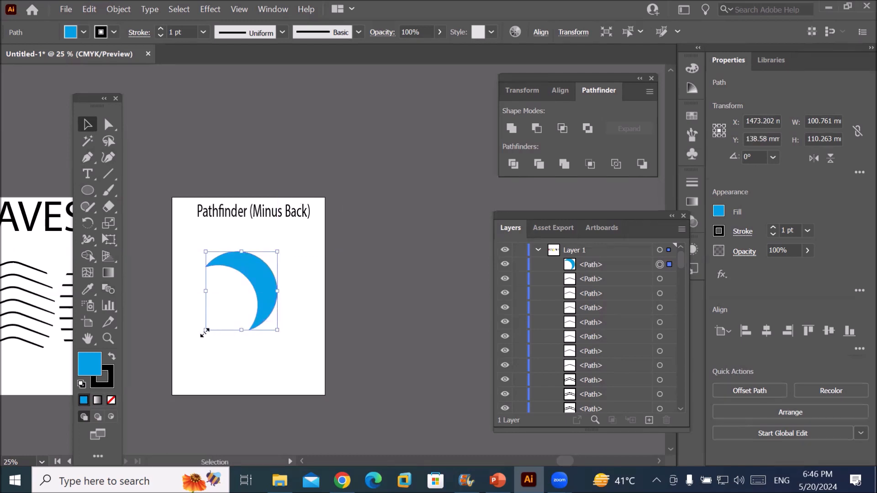
left_click_drag(204, 334, 224, 316)
left_click_drag(251, 284, 255, 265)
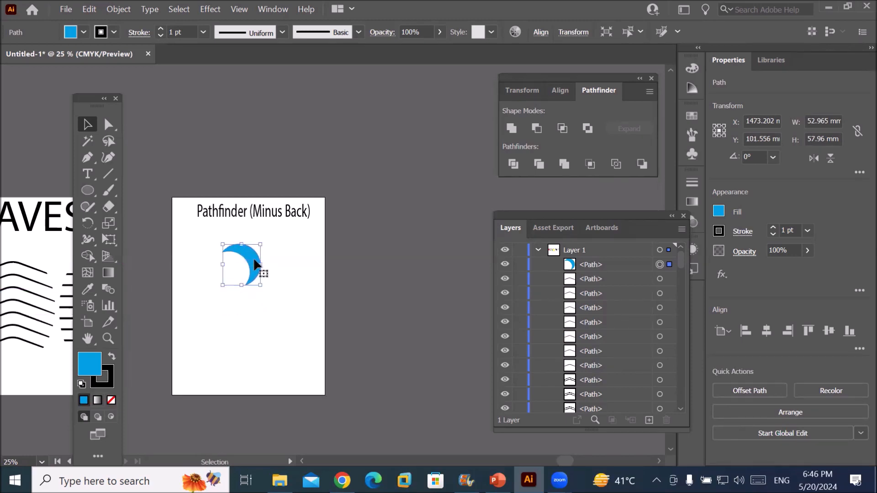
Rotate a copy of the crescent by -45° around its lower tip and repeat the transformation six times to complete a pinwheel.
key("r")
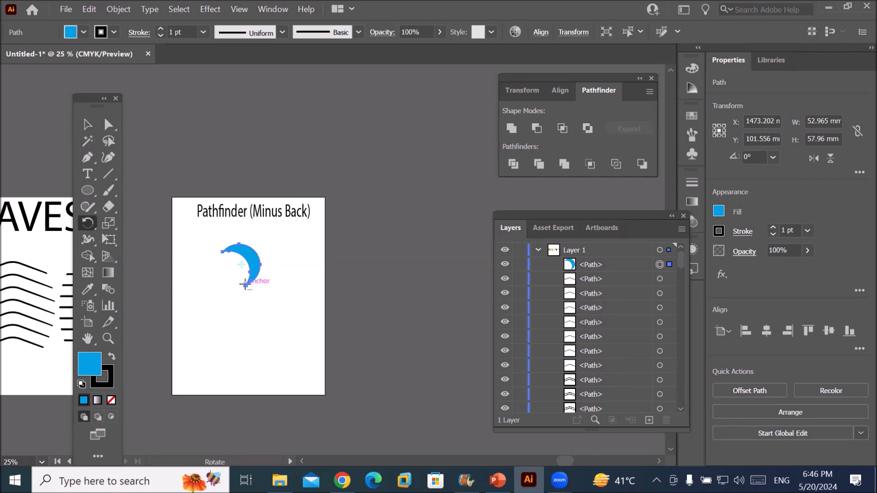
left_click(245, 284, "alt")
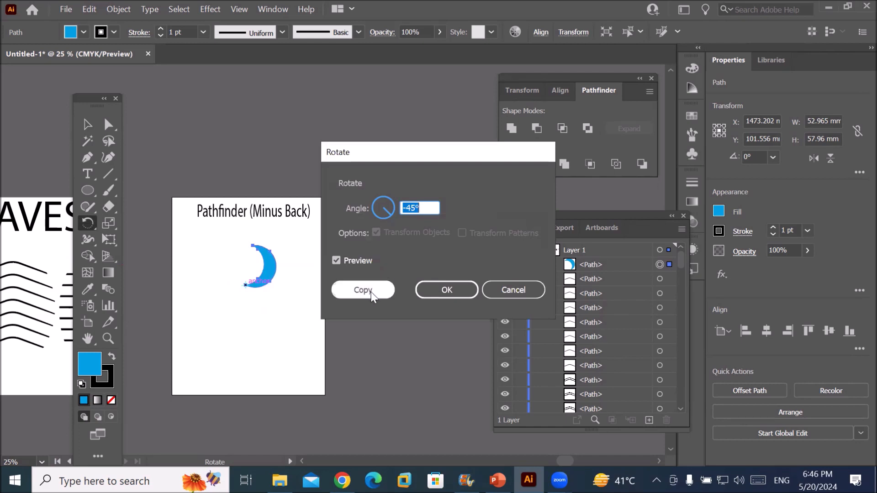
left_click(364, 291)
key("ctrl+d")
key("ctrl+d")
key("ctrl+d")
key("ctrl+d")
key("ctrl+d")
key("ctrl+d")
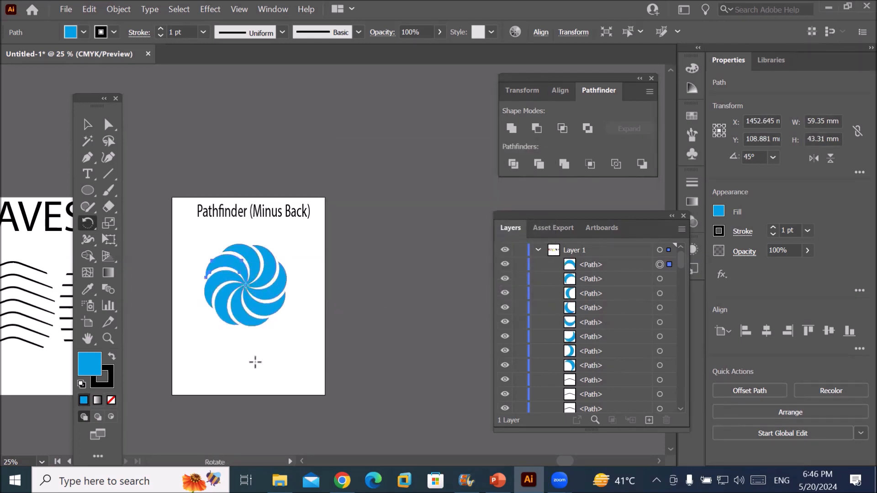
Scale all eight crescents down to about 28 mm and move the pinwheel to the right end of the title.
key("v")
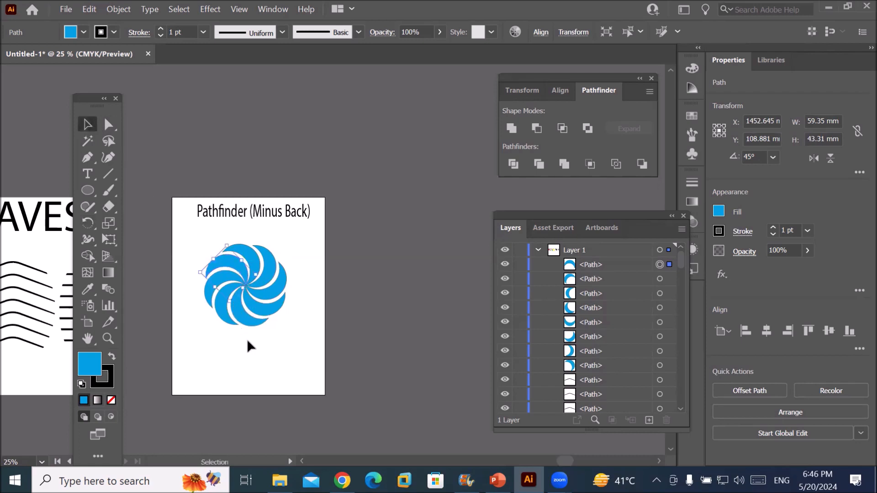
left_click_drag(192, 231, 306, 342)
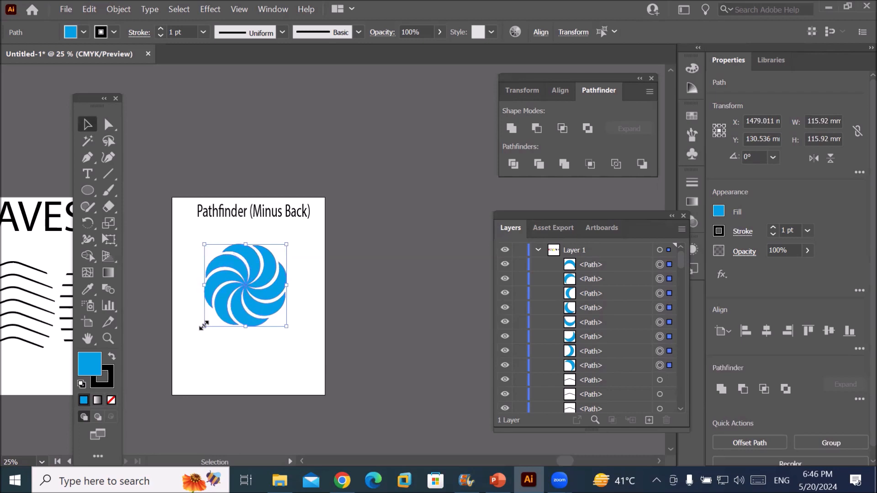
left_click_drag(202, 322, 236, 295)
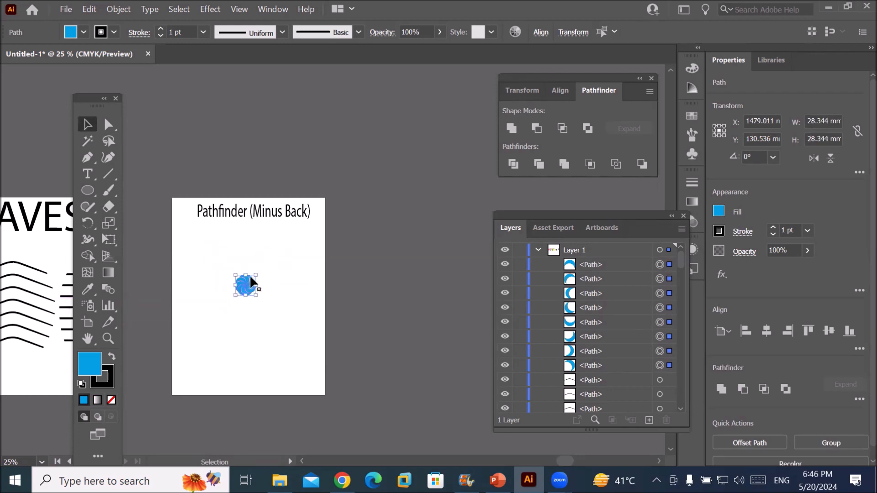
scroll(251, 279, "up", 6)
scroll(227, 313, "down", 4)
left_click_drag(245, 312, 399, 155)
left_click(293, 323)
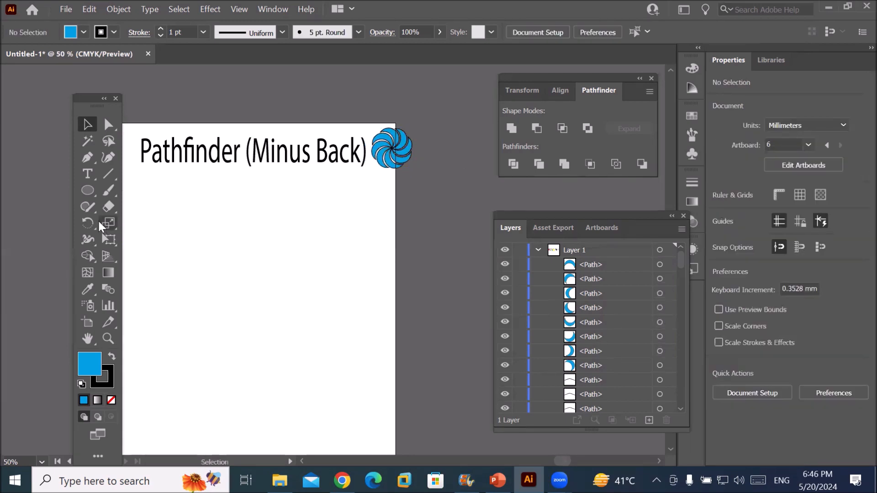
Draw a narrow vertical rectangle about 6.5 by 44 mm below the title and place a copy directly beneath it.
left_click(91, 189)
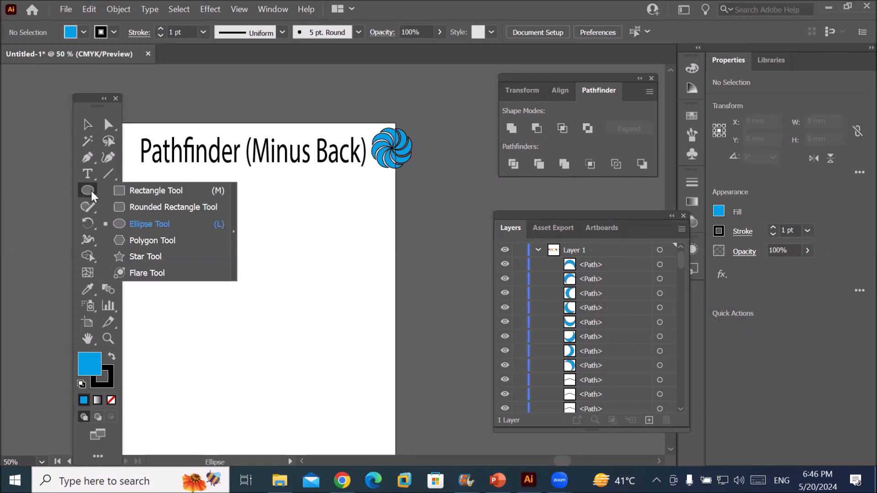
left_click(132, 190)
left_click_drag(159, 209, 166, 272)
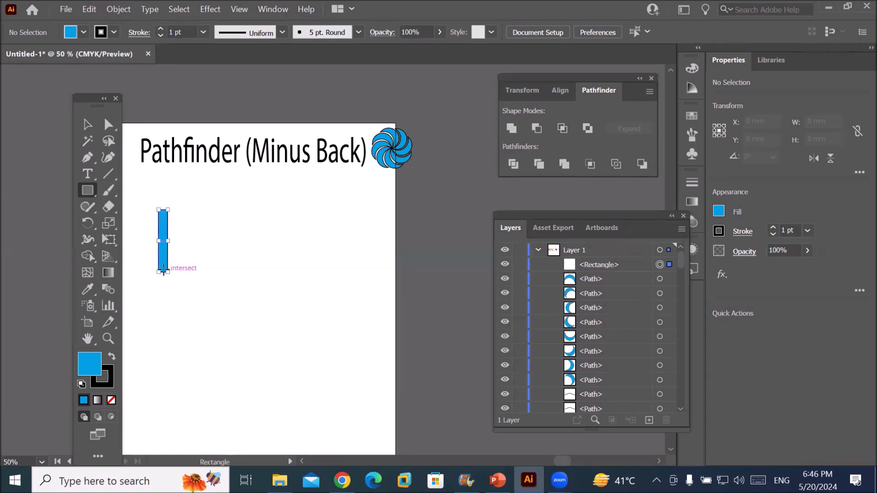
left_click(87, 125)
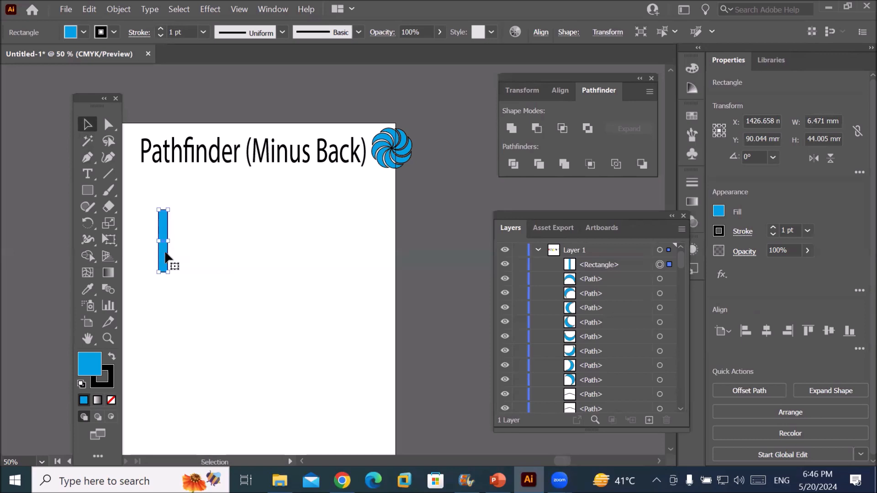
left_click_drag(166, 258, 166, 330)
Copy both rectangles a short distance to the right and repeat the transformation nine times to form two rows of eleven bars.
left_click_drag(125, 201, 182, 324)
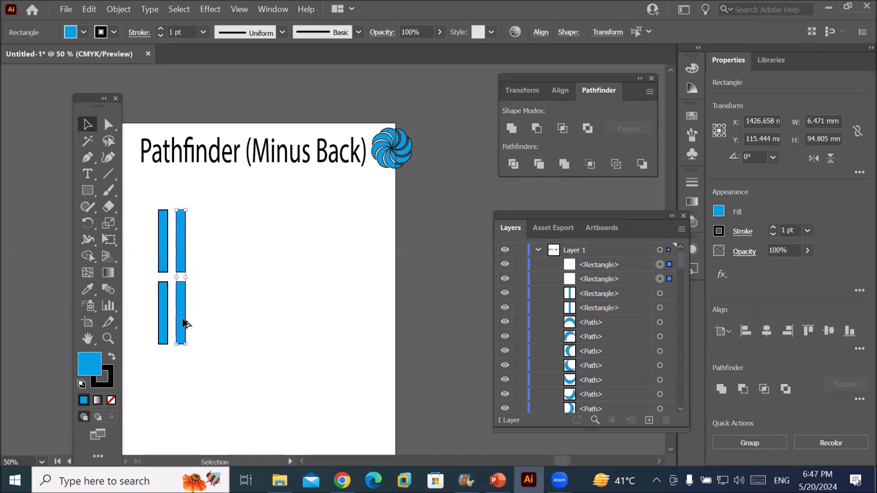
key("ctrl+d")
key("ctrl+d")
key("ctrl+d")
key("ctrl+d")
key("ctrl+d")
key("ctrl+d")
key("ctrl+d")
key("ctrl+d")
key("ctrl+d")
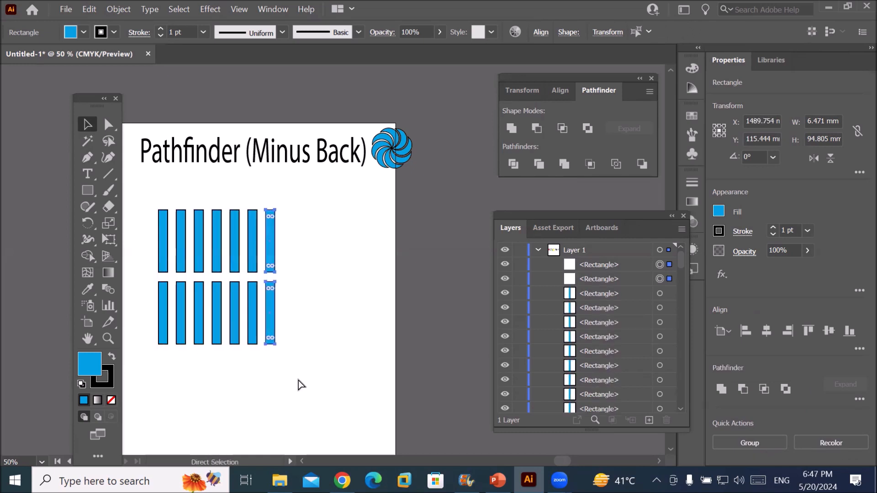
left_click(261, 394)
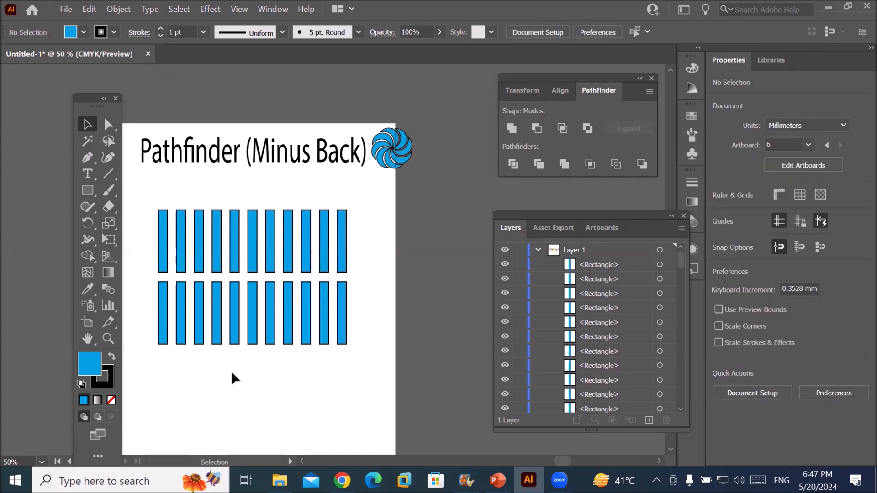
Draw a horizontal ellipse about 177 by 51 mm across both rows of bars and fill it with CMYK Red.
left_click(87, 191)
left_click(141, 224)
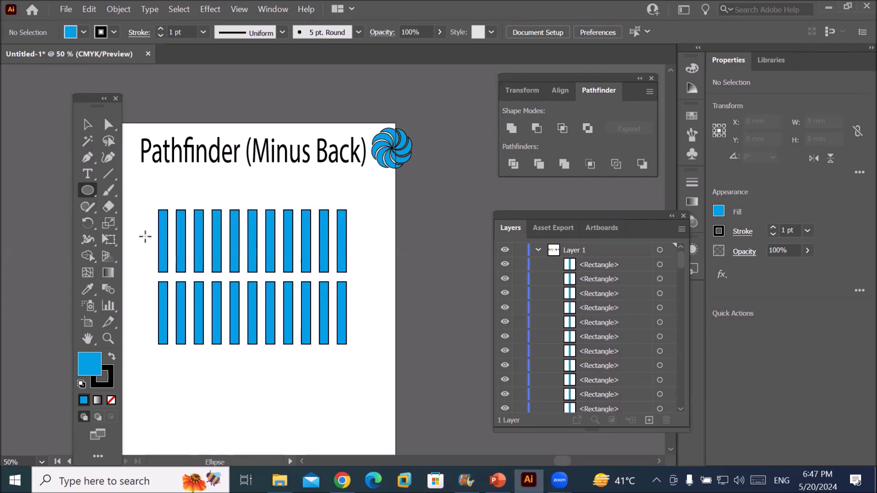
mouse_move(132, 236)
left_mouse_down()
mouse_move(163, 264)
mouse_move(347, 280)
mouse_move(383, 308)
left_mouse_up()
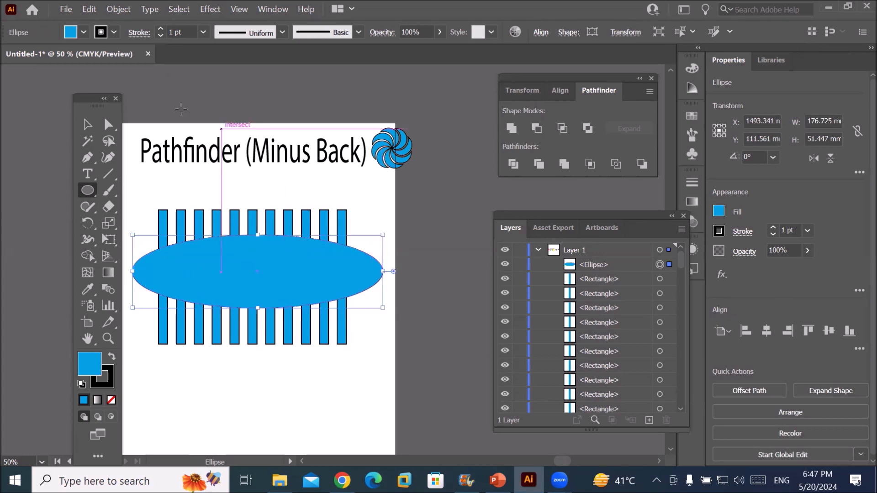
left_click(82, 31)
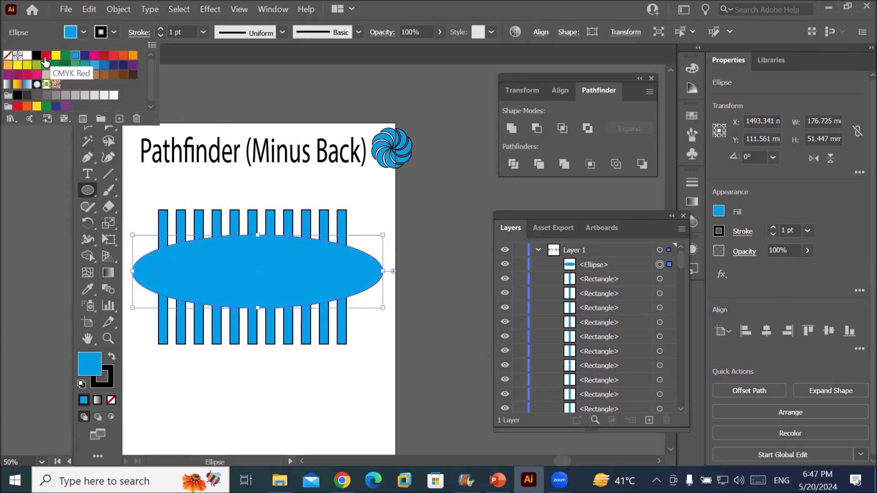
left_click(46, 63)
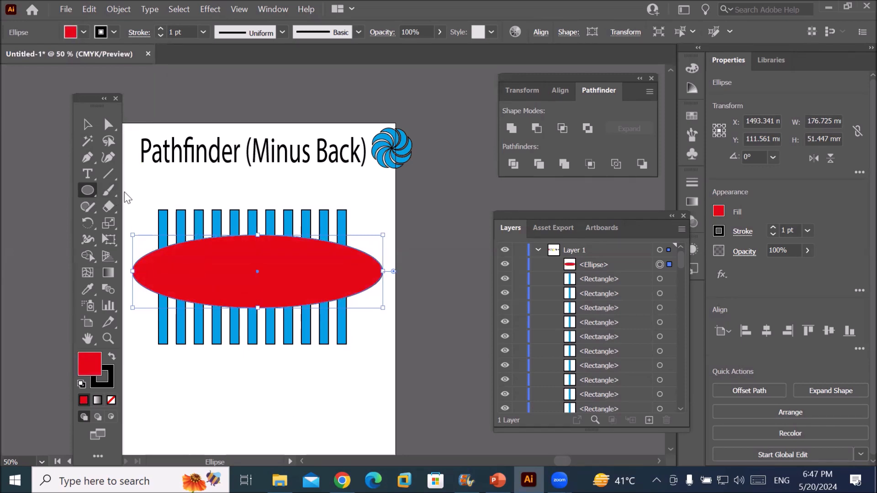
Select the red ellipse with all the blue bars and cut the bars out of it using Minus Back.
key("v")
left_click_drag(132, 179, 393, 381)
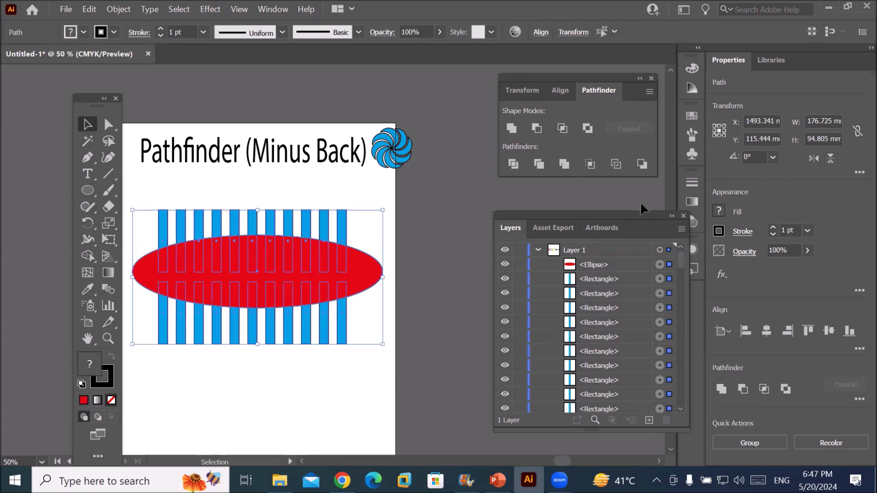
left_click(642, 164)
left_click(281, 391)
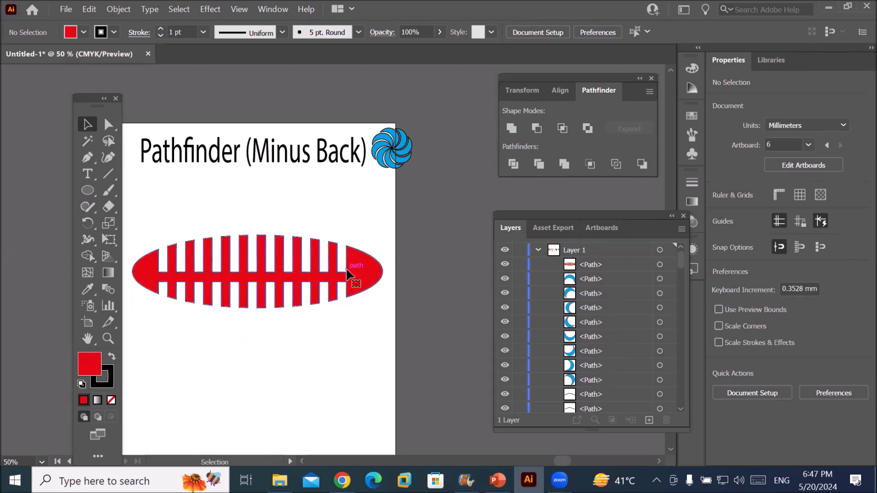
Try the slotted ellipse higher up, undo back to the uncut ellipse and bars, and apply Minus Back again.
left_click(360, 279)
left_click_drag(361, 280, 359, 225)
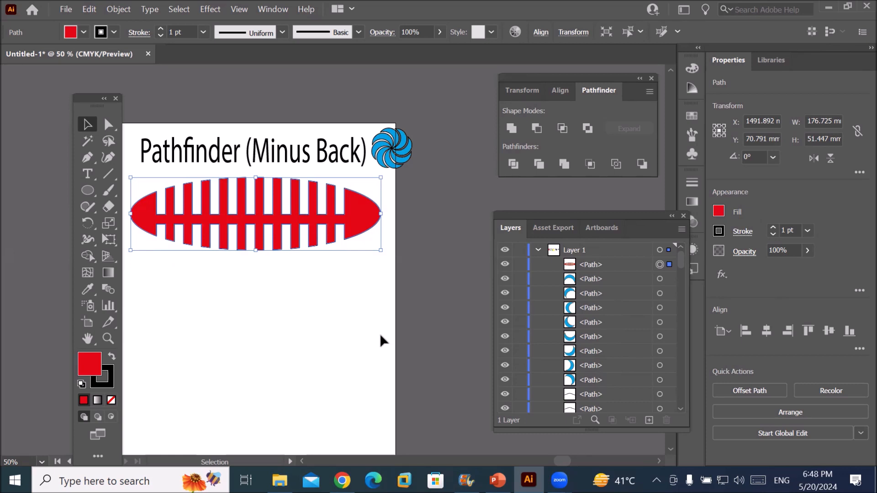
key("ctrl+z")
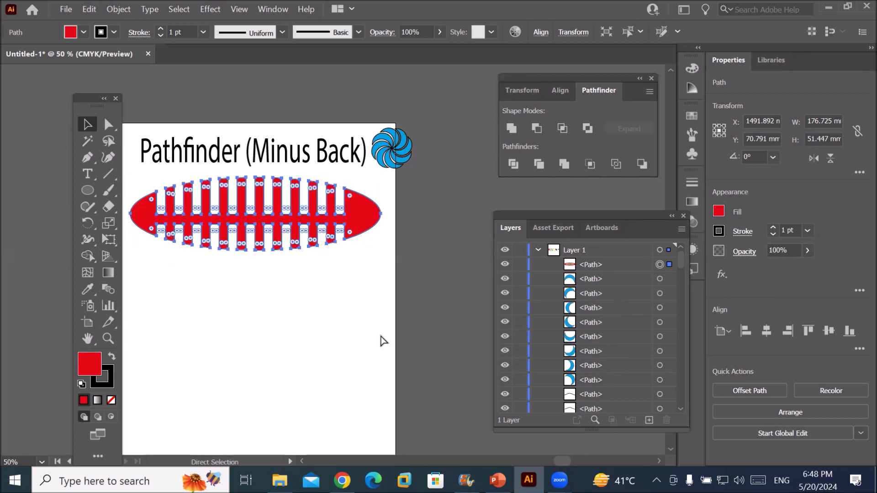
key("v")
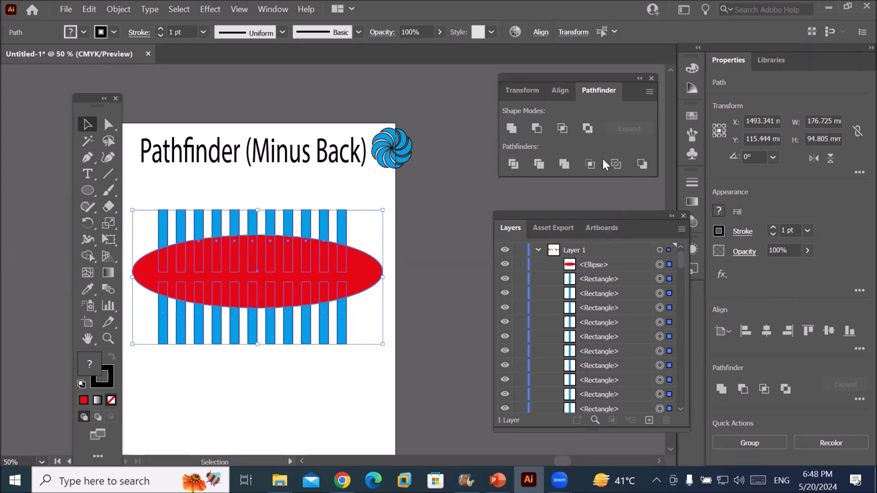
left_click(633, 167)
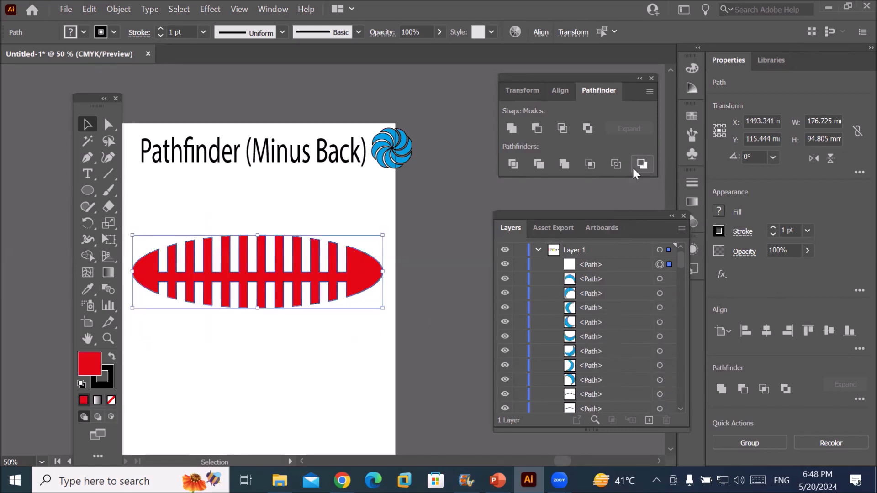
left_click(309, 355)
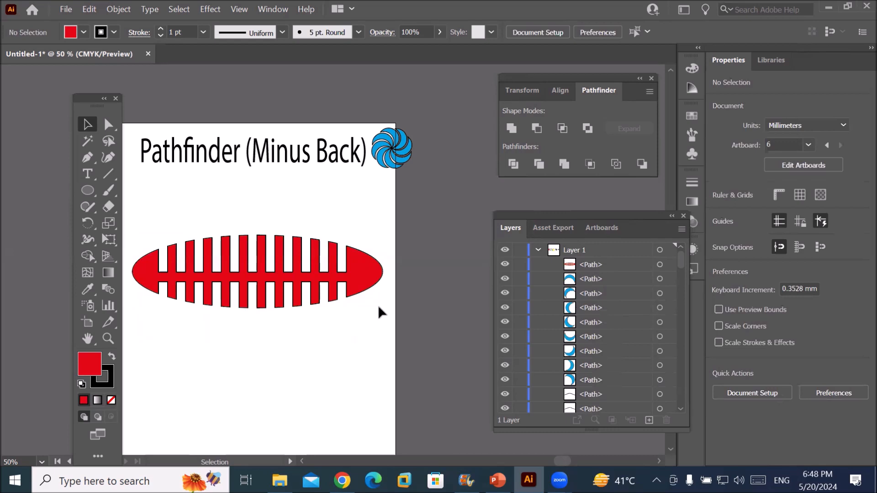
Move the slotted red ellipse up to sit directly below the title.
left_click_drag(364, 278, 365, 158)
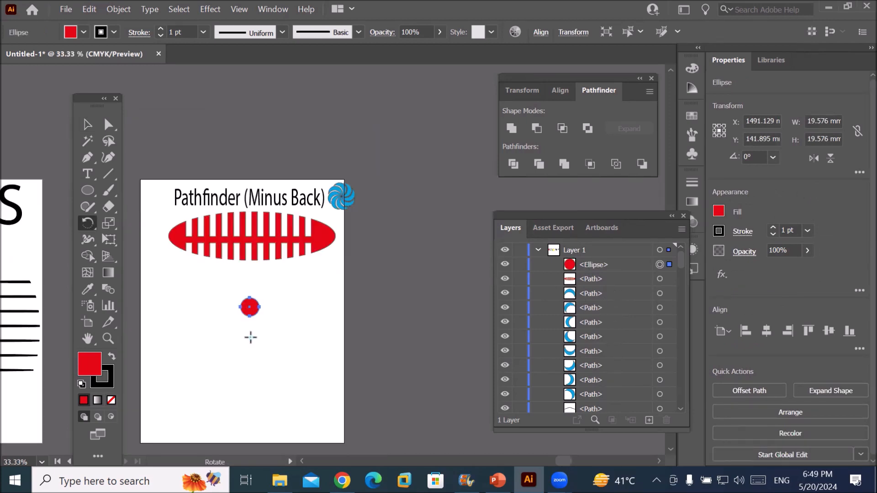
Rotate a copy of the small red circle by -45° around a point below it and repeat six times to complete a ring.
left_click(251, 338, "alt")
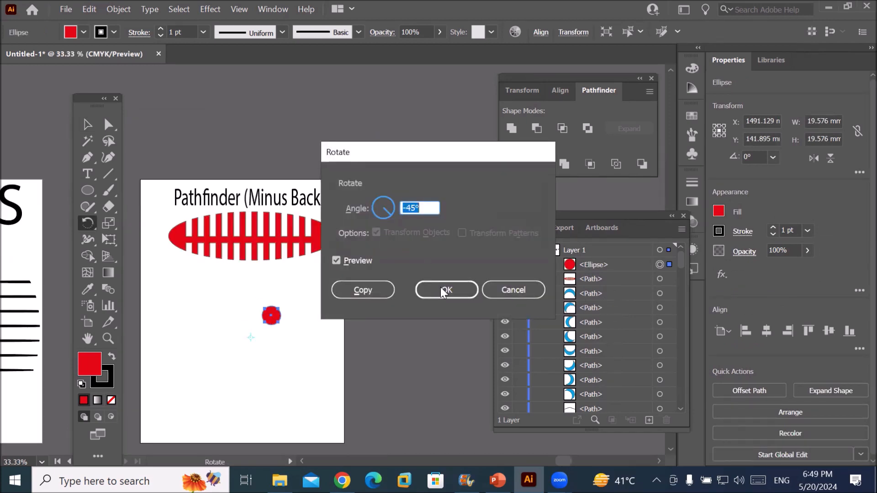
left_click(386, 290)
key("ctrl")
key("ctrl+d")
key("ctrl+d")
key("ctrl+d")
key("ctrl+d")
key("ctrl+d")
key("ctrl+d")
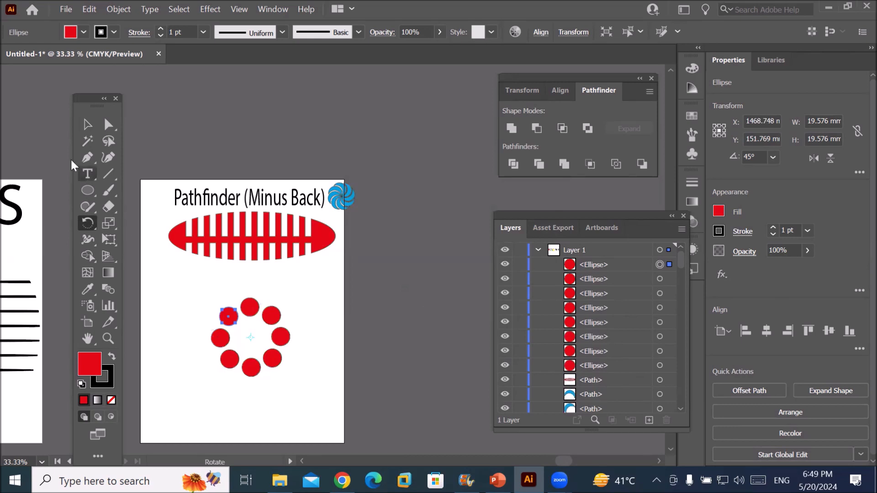
left_click(87, 128)
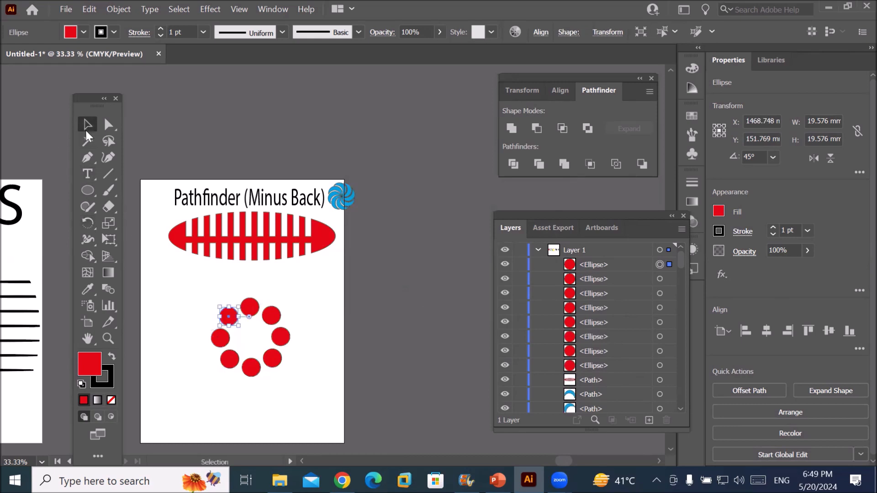
left_click(223, 284)
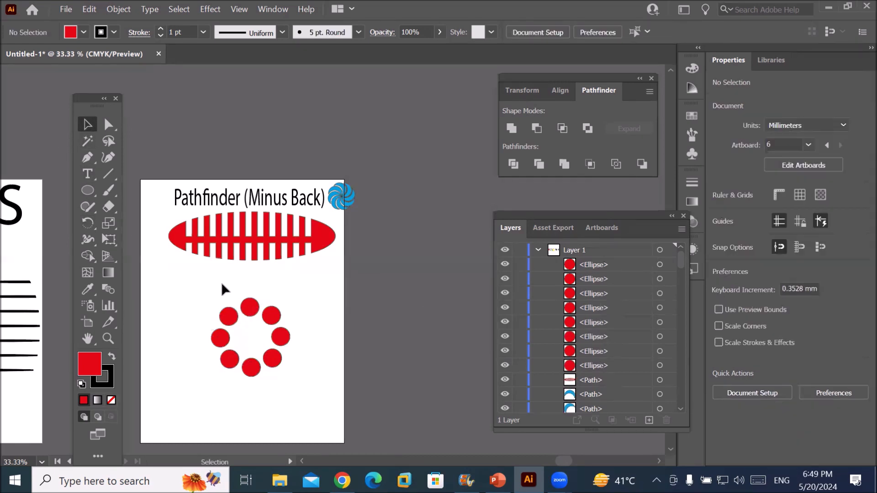
Draw a five-pointed star about 127 by 122 mm near the ring of circles and fill it with light blue.
left_click(88, 190)
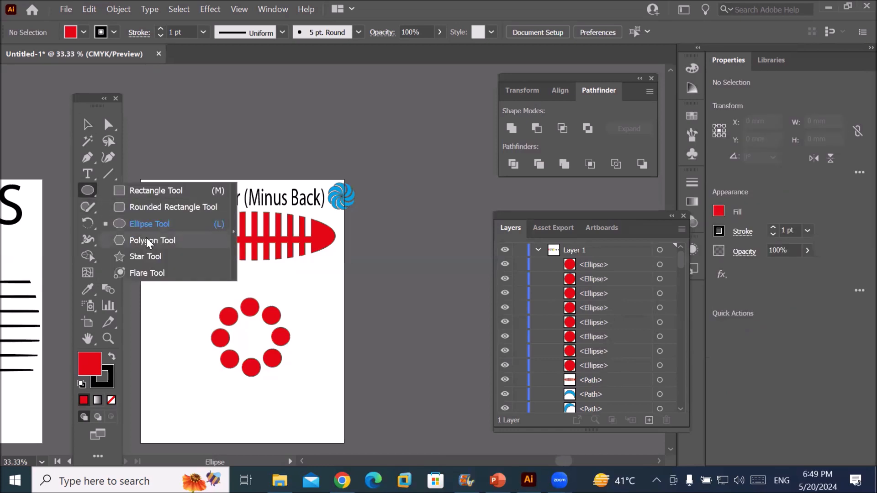
left_click(136, 255)
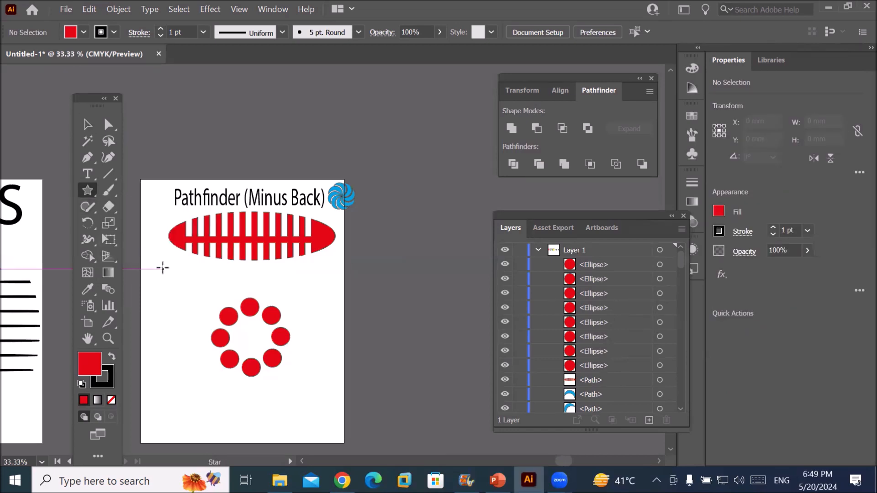
left_click_drag(193, 293, 232, 342)
left_click(83, 32)
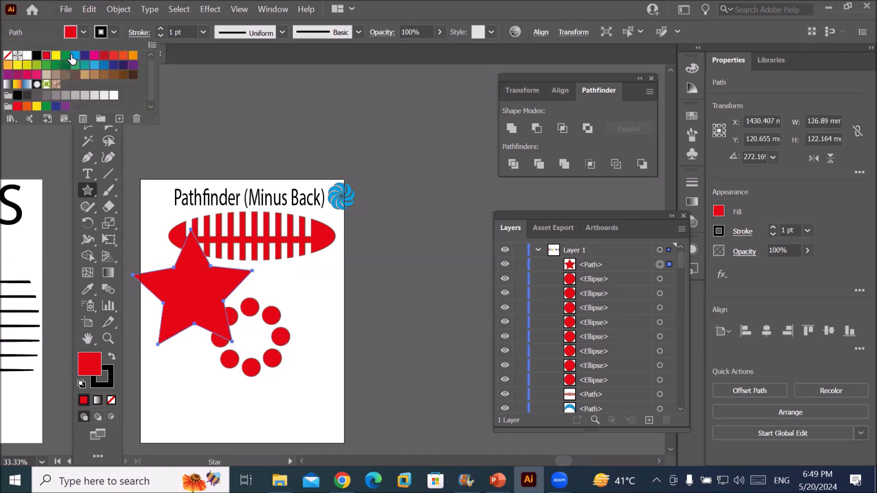
left_click(75, 55)
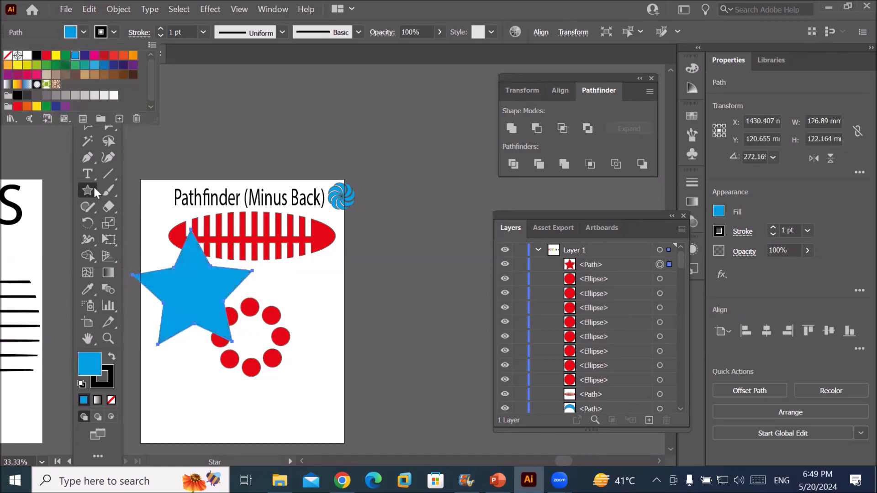
Move the blue star over the ring of red circles so that it is centred horizontally on the ring.
left_click(86, 125)
left_click_drag(206, 307, 262, 347)
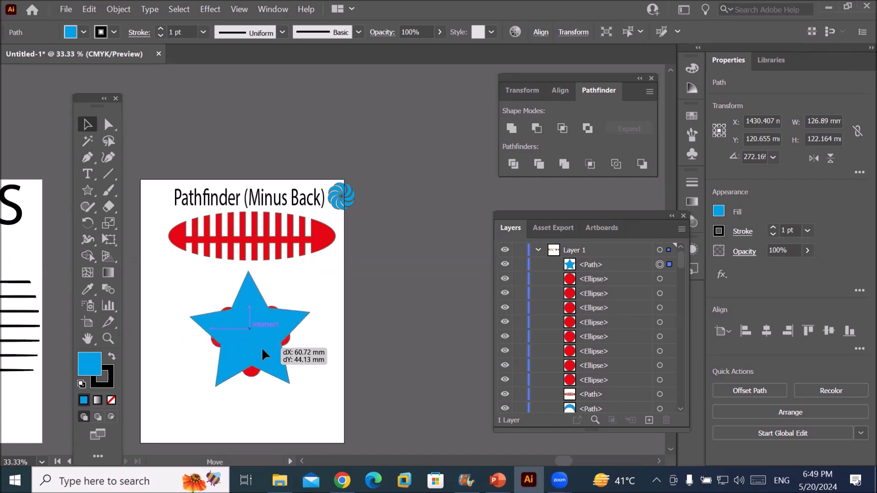
left_click_drag(262, 347, 261, 347)
Select the star and all eight circles and cut the circles out of the star with Minus Back.
left_click_drag(170, 265, 340, 422)
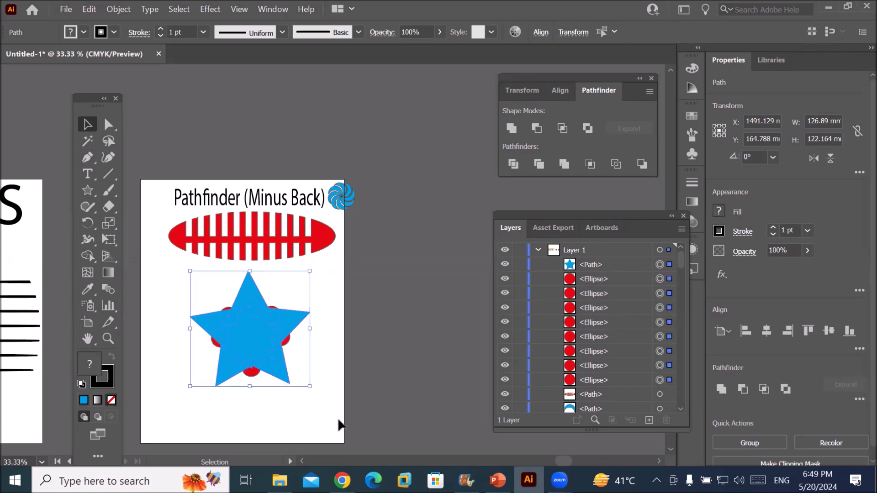
left_click(640, 164)
left_click(328, 270)
scroll(308, 355, "up", 1)
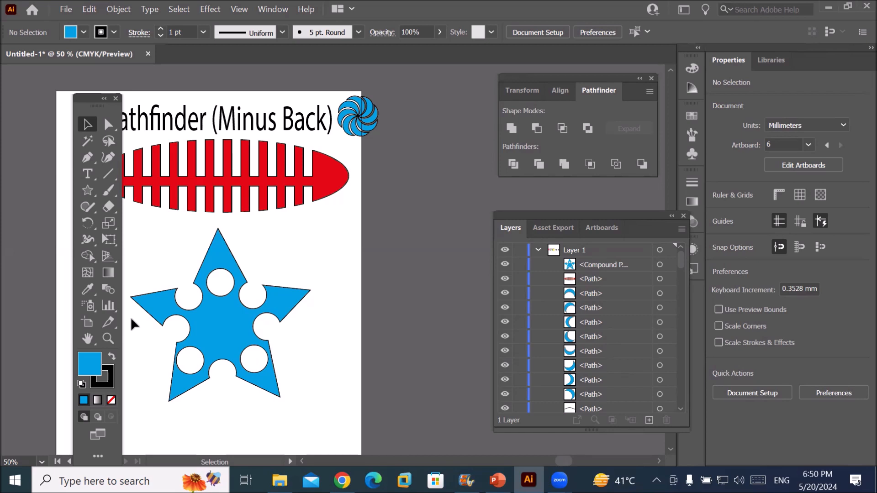
Move the punched star across the artboard's right edge and add the text "T" in the empty space beside it.
left_click_drag(233, 335, 372, 268)
left_click(85, 175)
left_click_drag(84, 177, 134, 178)
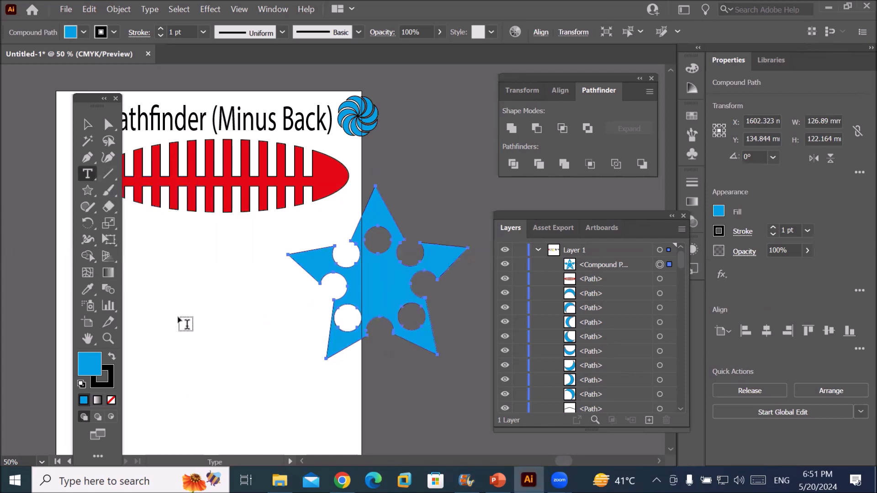
left_click(178, 317)
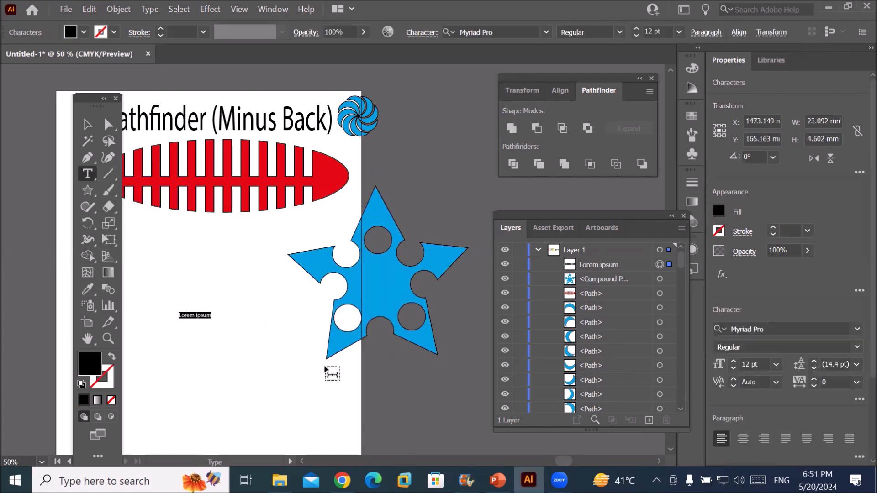
type("T")
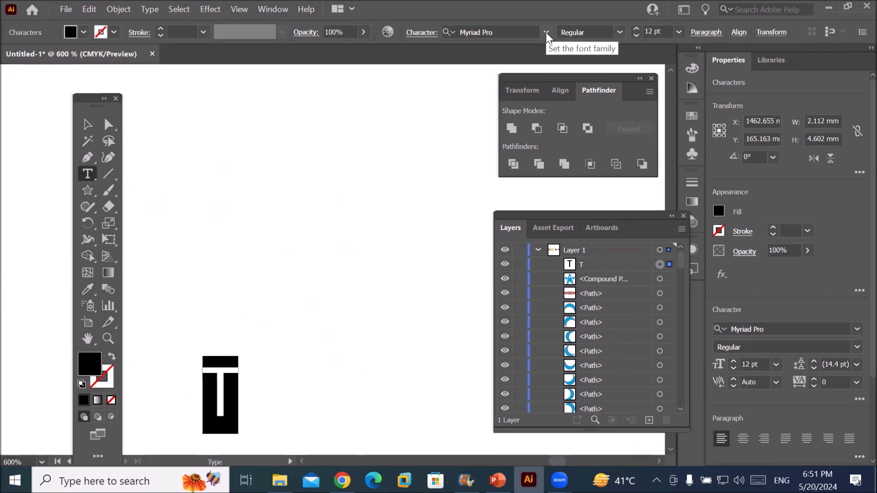
Change the font of the letter T to Wide Latin.
left_click(546, 33)
scroll(633, 326, "down", 8)
left_click(632, 345)
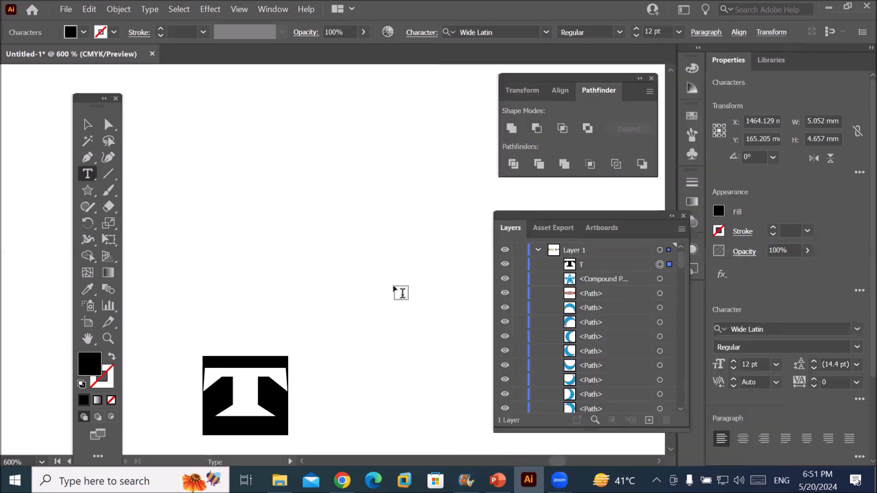
Enlarge the letter T several times around its centre, keeping its proportions.
scroll(400, 291, "down", 3)
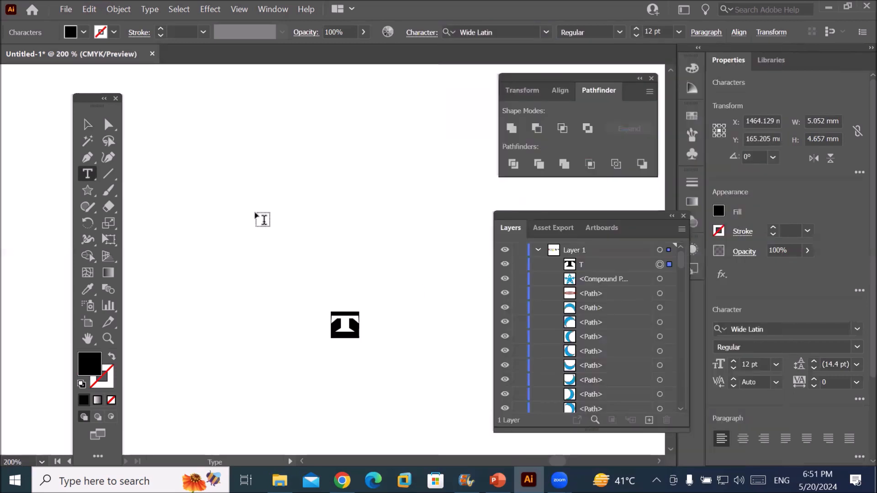
left_click(87, 124)
left_click_drag(360, 340, 444, 414)
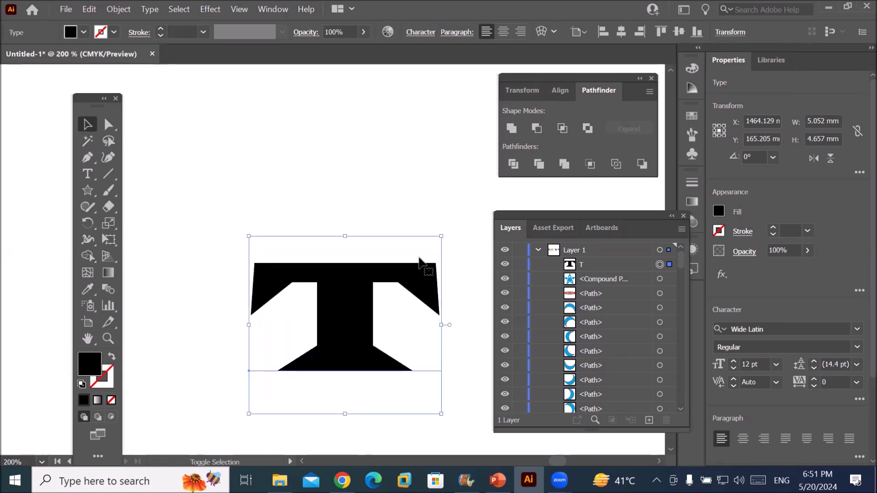
Move the punched star so the letter T sits at its centre, and resize the T to about 34 mm wide by 38 mm high.
scroll(418, 249, "down", 5)
left_click_drag(480, 229, 355, 252)
left_click(408, 336)
left_click_drag(427, 276, 421, 270)
left_click(408, 327)
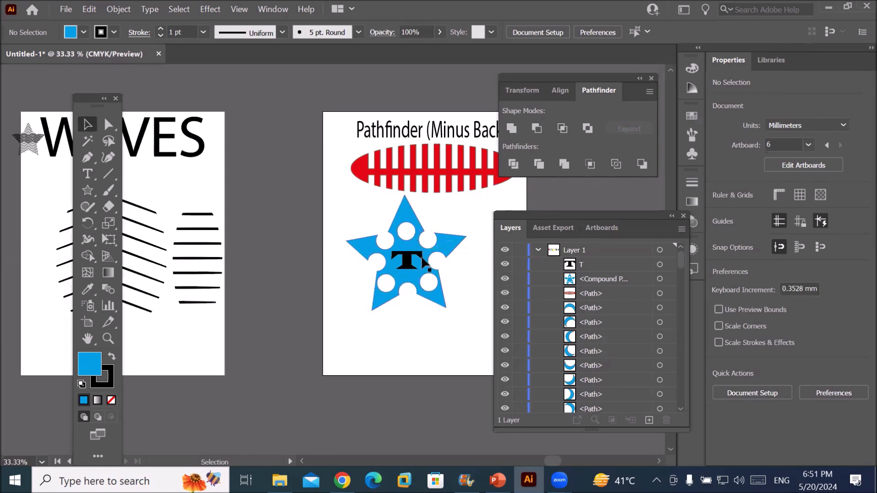
left_click(407, 259)
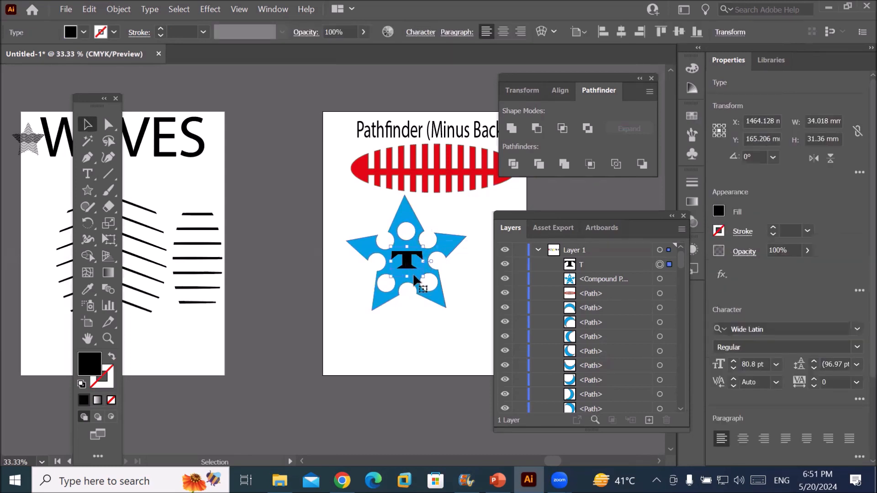
mouse_move(407, 275)
left_mouse_down()
mouse_move(419, 281)
mouse_move(411, 282)
left_mouse_up()
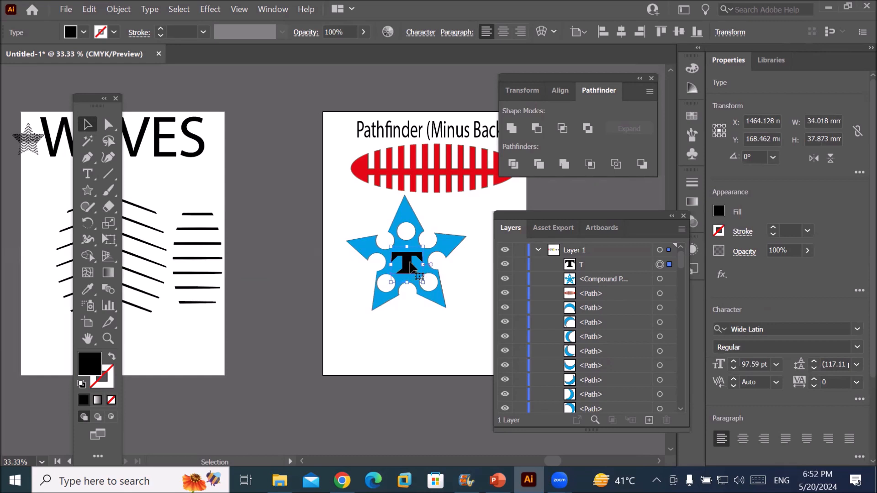
Convert the letter T on the star to outlines.
right_click(405, 267)
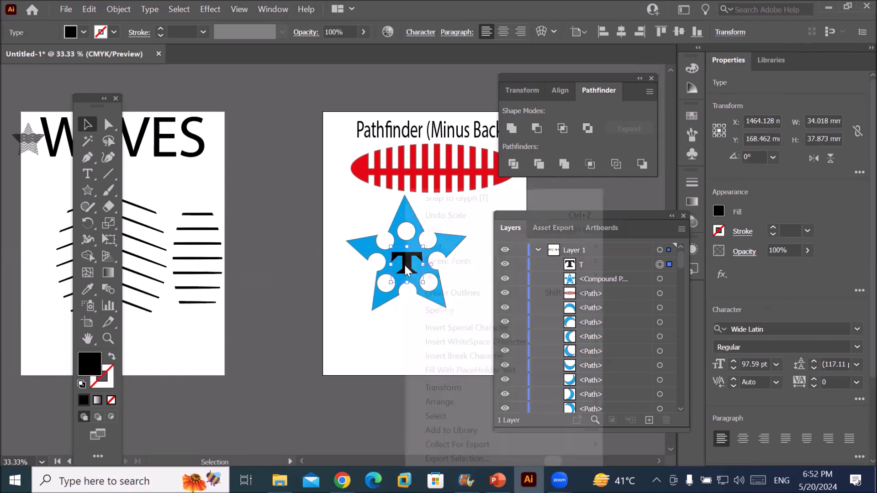
mouse_move(473, 281)
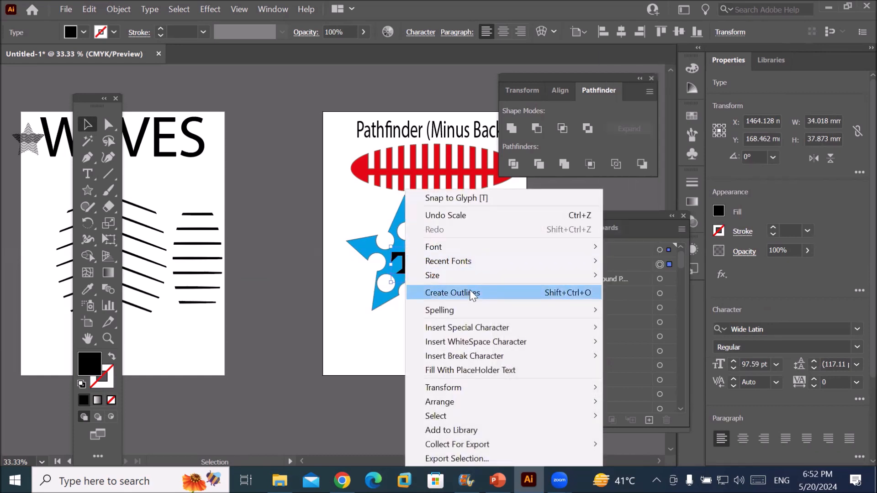
left_click(470, 293)
Move the outlined T group directly beneath the star's compound path in the layer order and inspect its contents.
scroll(471, 285, "up", 1)
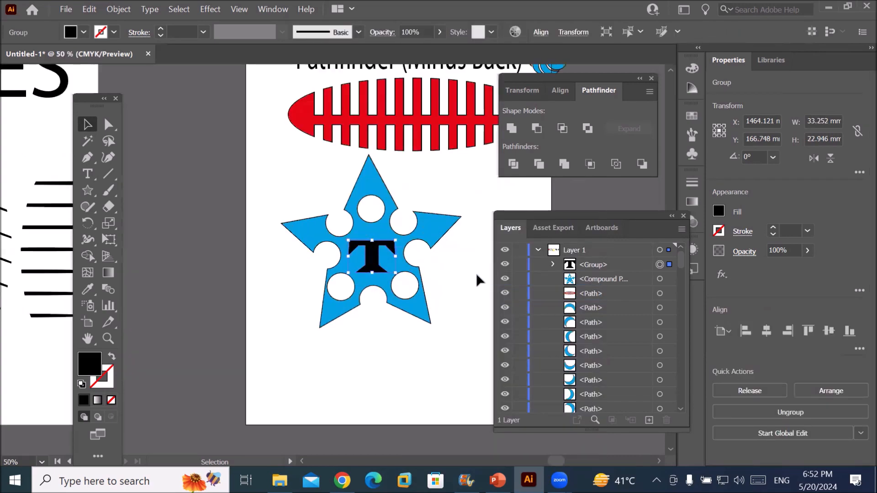
scroll(476, 273, "up", 2)
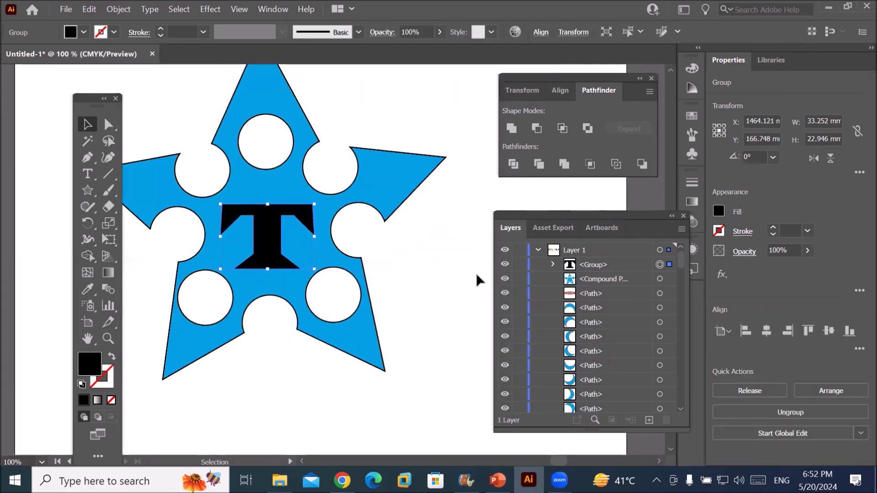
left_click(585, 263)
left_click_drag(579, 263, 581, 288)
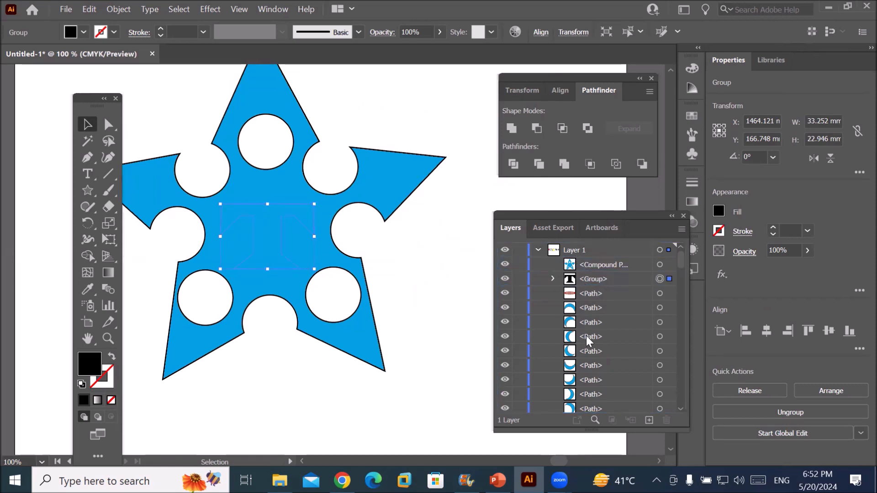
left_click(552, 279)
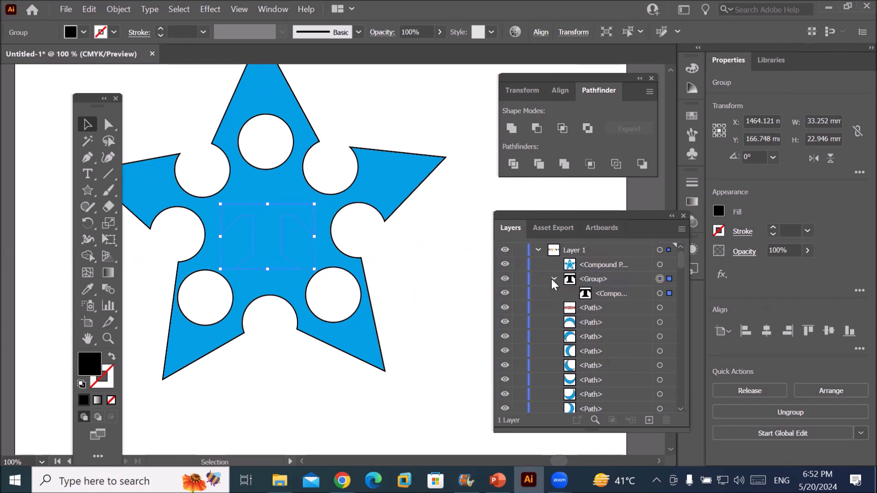
left_click(552, 279)
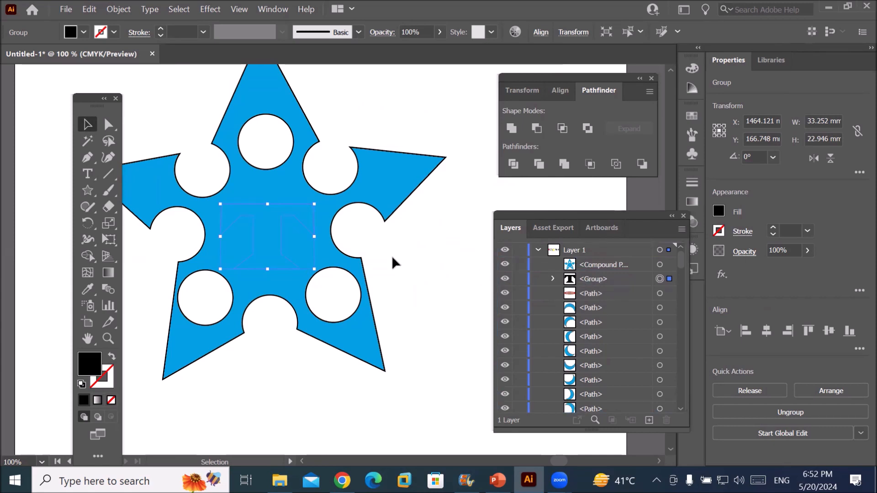
Cut the outlined T out of the star with Minus Back and move the star to the middle beneath the red ellipse.
scroll(249, 213, "down", 2)
left_click_drag(158, 132, 347, 316)
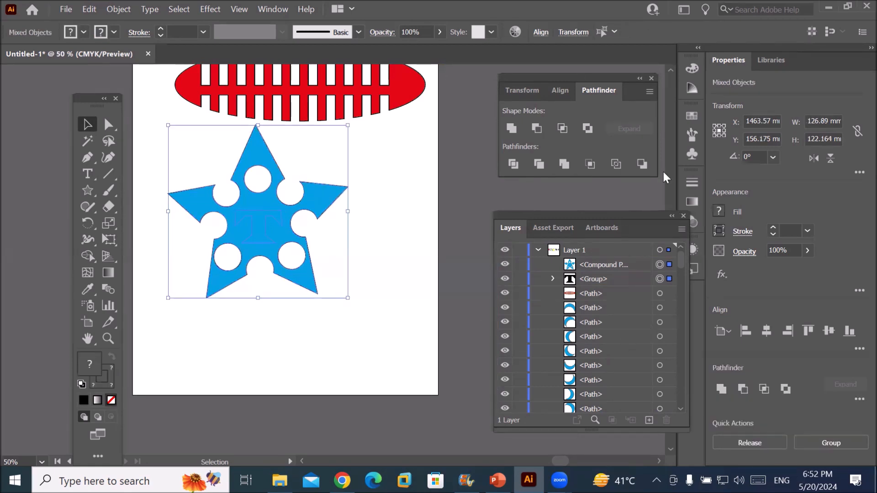
left_click(638, 165)
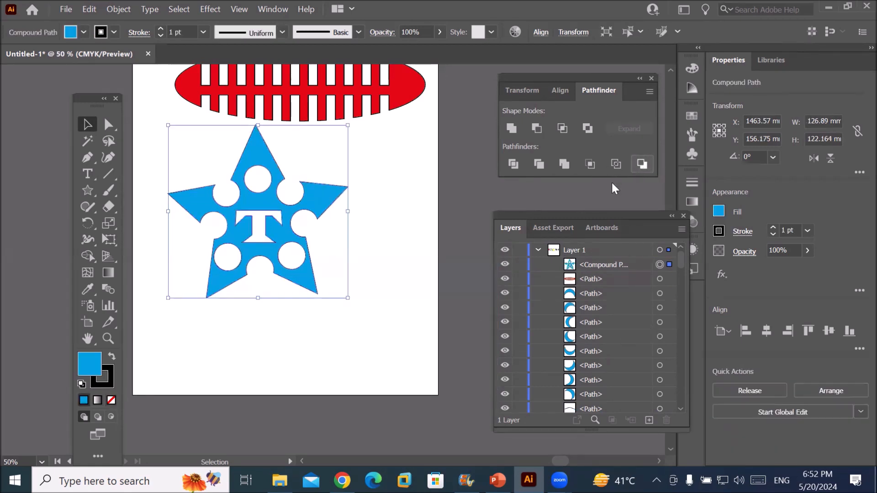
left_click(331, 329)
left_click_drag(270, 230, 316, 218)
left_click(355, 349)
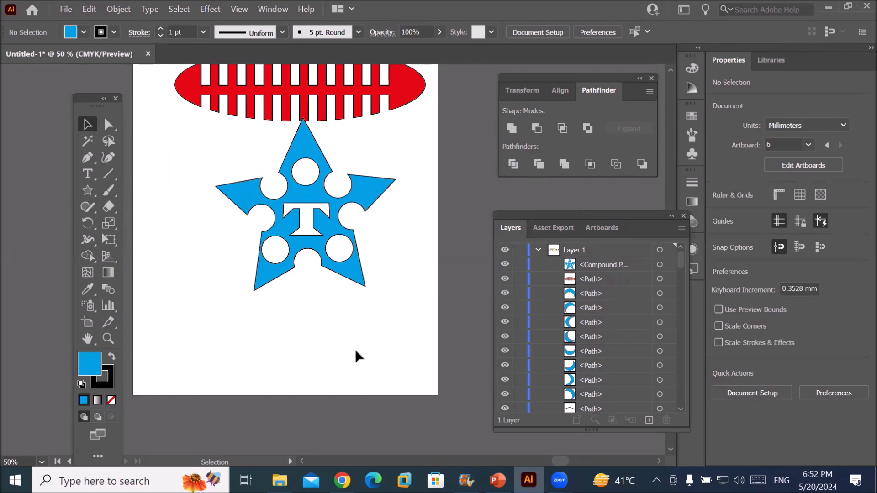
Add a new Letter artboard and place it to the right of the Minus Back artboard, leaving a gap between them.
scroll(335, 320, "down", 3)
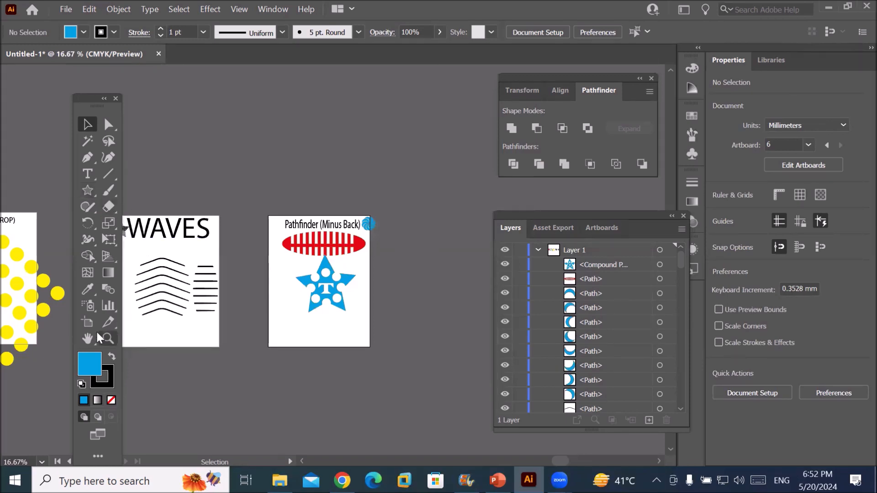
left_click(89, 321)
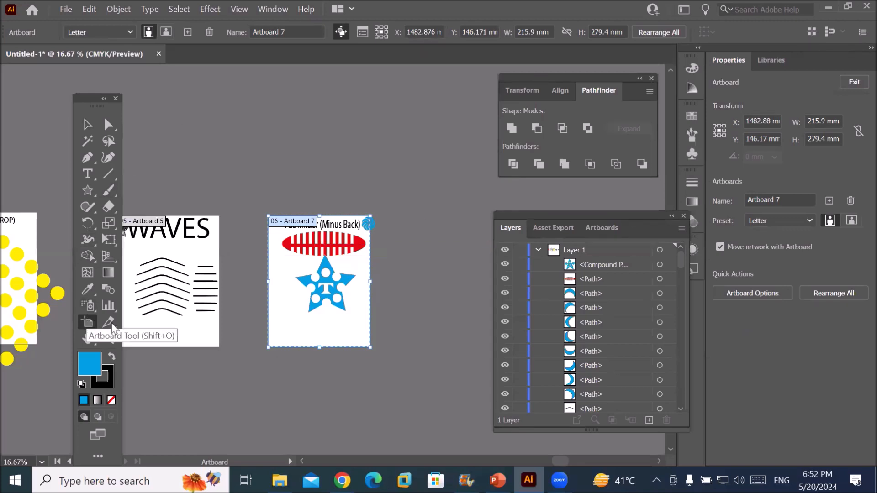
left_click(187, 32)
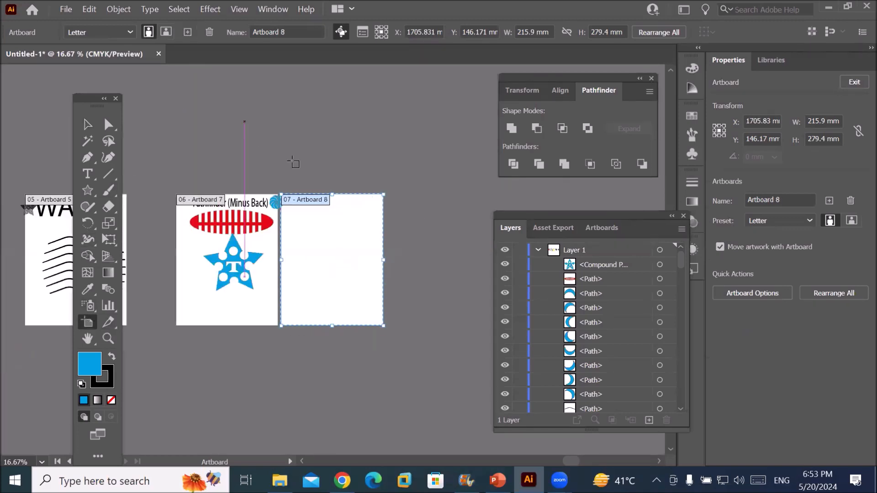
left_click_drag(329, 229, 364, 245)
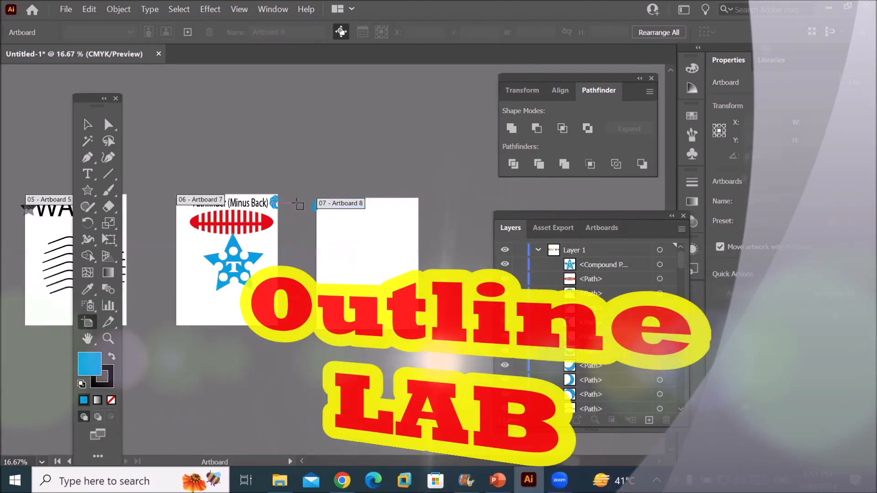
left_click(90, 126)
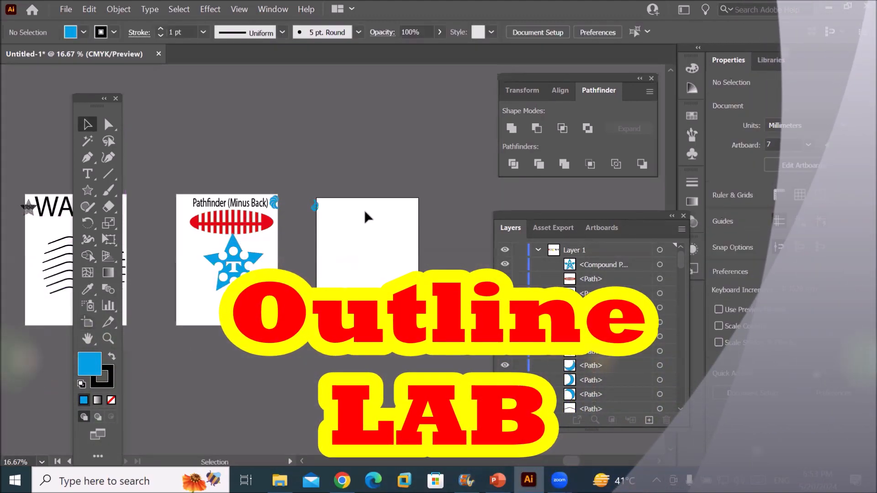
Copy the Minus Back title onto the new artboard and change its text to "Pathfinder (Outline)".
left_click_drag(224, 206, 362, 208)
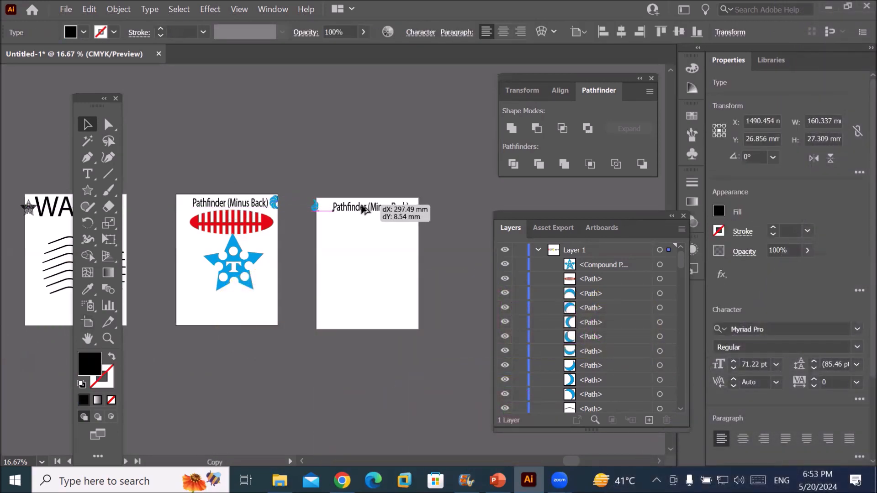
left_click_drag(363, 208, 363, 207)
scroll(420, 202, "up", 3)
left_click(88, 174)
left_click_drag(261, 213, 369, 213)
key("BackSpace")
type("Outline")
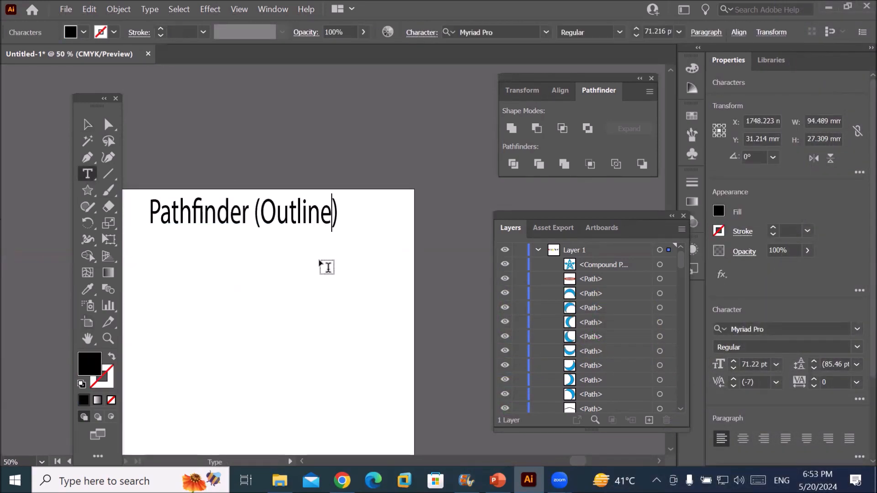
Enlarge the "Pathfinder (Outline)" title to about 175 mm wide across the top of its artboard.
scroll(320, 267, "down", 1)
key("Escape")
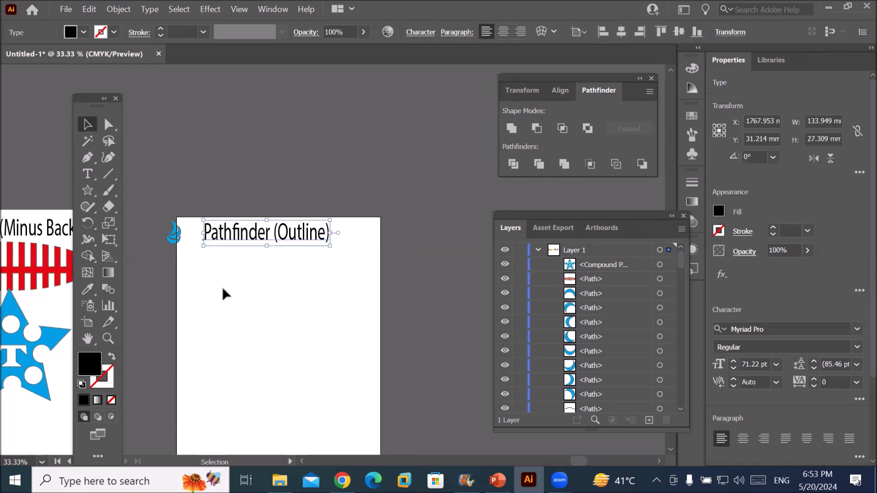
left_click_drag(223, 294, 259, 239)
left_click_drag(368, 188, 405, 197)
Draw a circle about 145 mm in diameter beneath the "Pathfinder (Outline)" title.
left_click_drag(90, 187, 151, 224)
left_click_drag(241, 236, 368, 373)
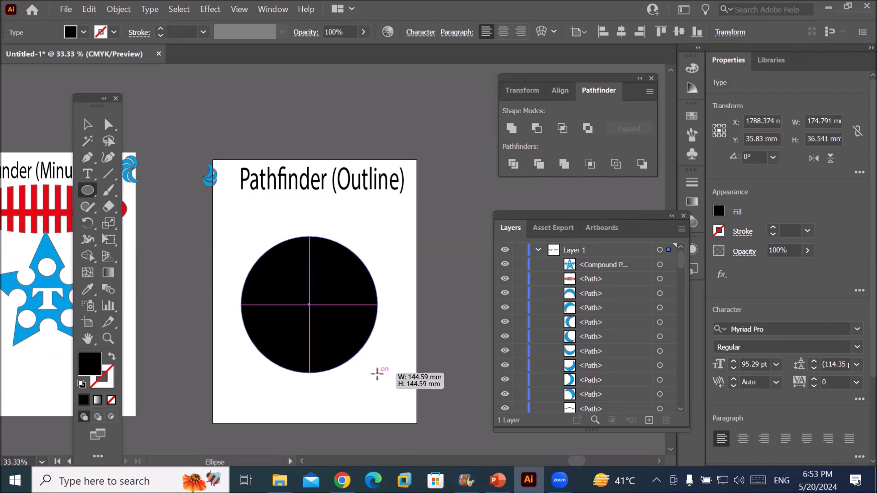
left_click_drag(377, 373, 377, 373)
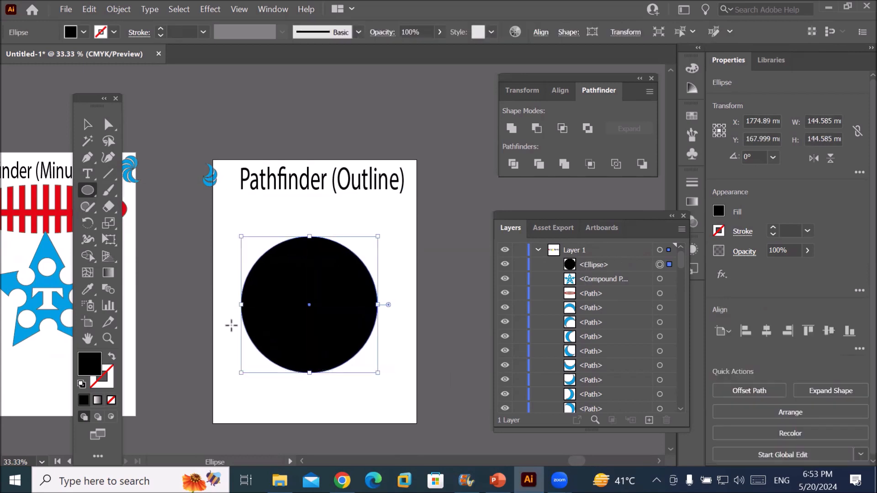
Give the circle the default white fill and black stroke, and increase its stroke weight to 31 pt.
left_click(81, 385)
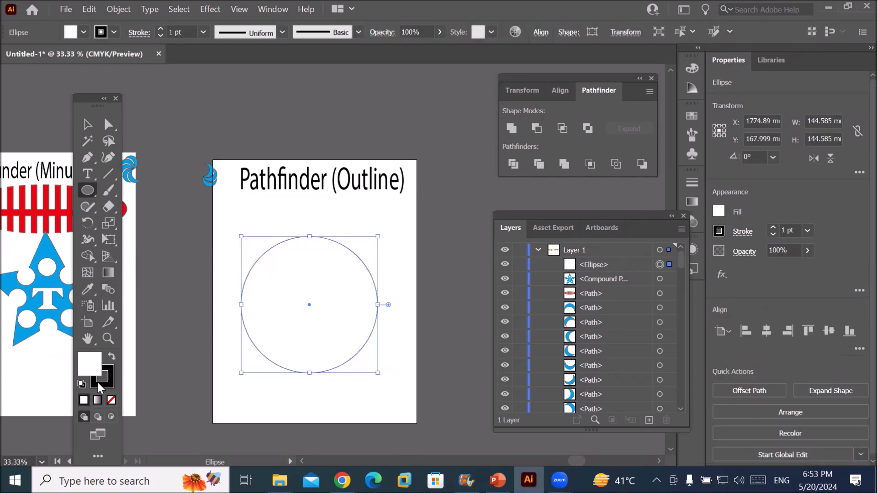
left_click(160, 29)
left_click(160, 29)
left_click(161, 29)
left_click(160, 28)
left_click(161, 29)
left_click(161, 29)
left_click(161, 29)
left_click(161, 28)
left_click(160, 29)
left_click(161, 29)
left_click(161, 29)
left_click(161, 28)
left_click(161, 28)
left_click(161, 28)
left_click(161, 28)
left_click(161, 29)
left_click(159, 29)
left_click(88, 122)
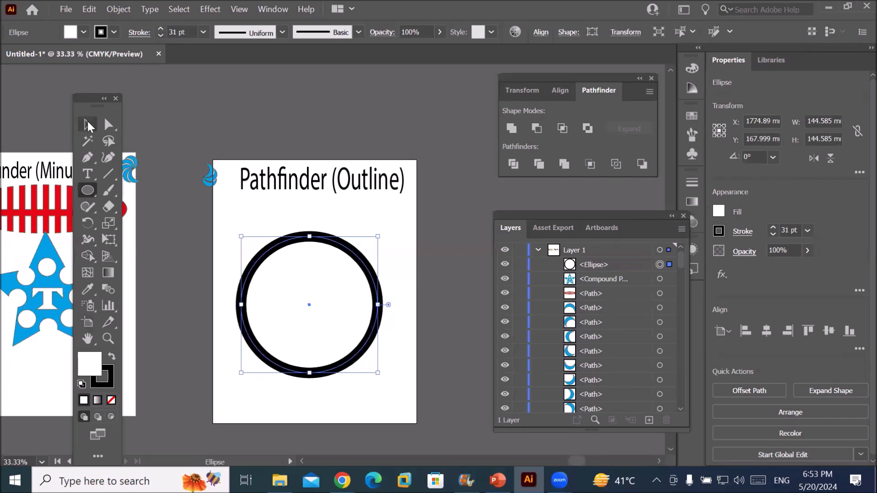
Color the circle's stroke dark red and fill the circle with bright red.
left_click(112, 32)
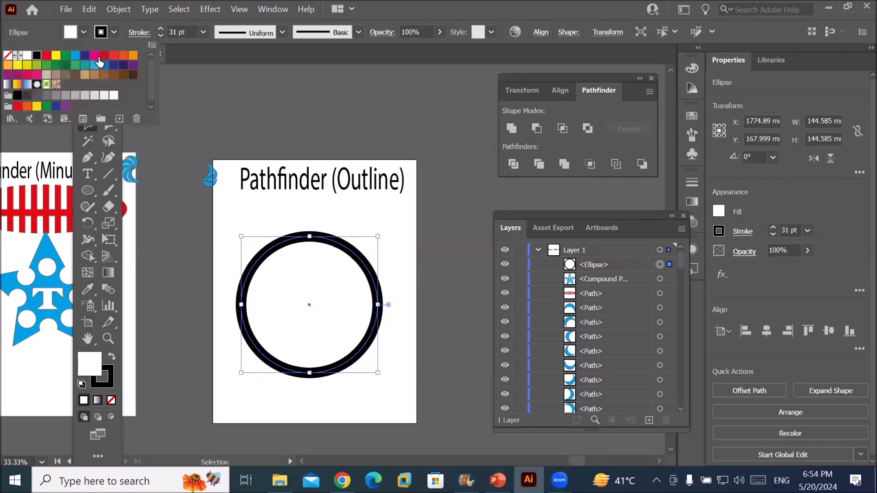
left_click(104, 55)
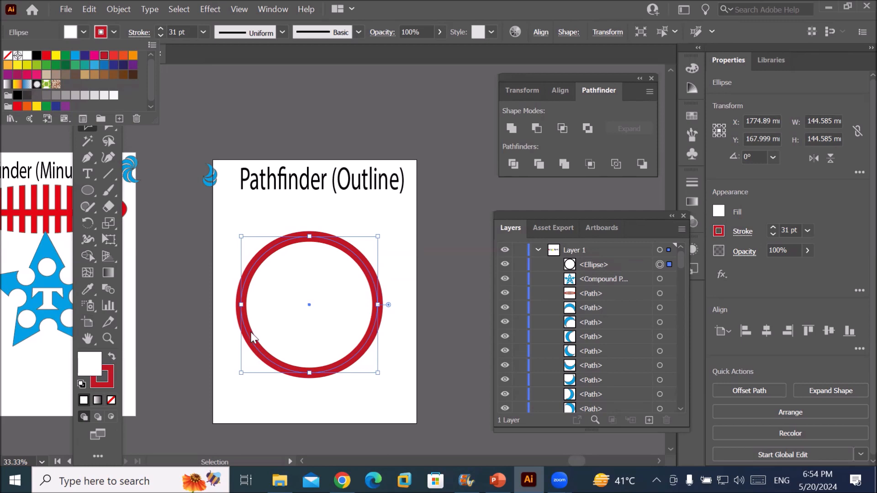
left_click(83, 31)
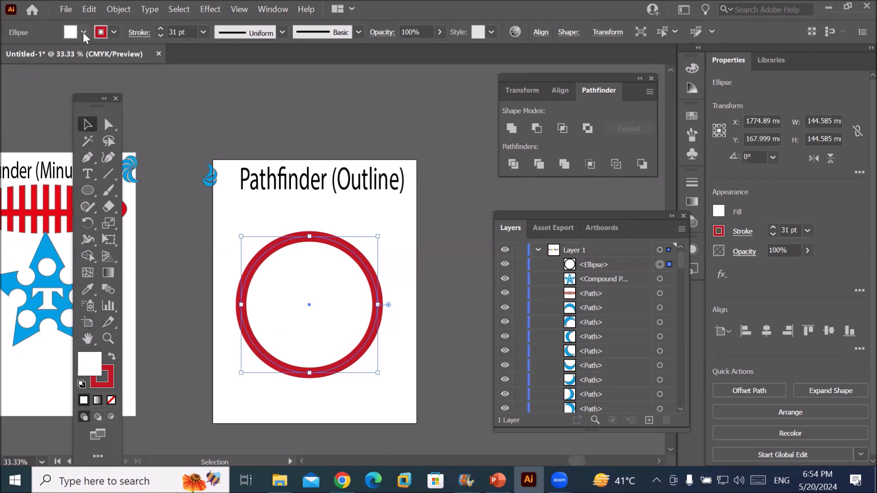
left_click(83, 31)
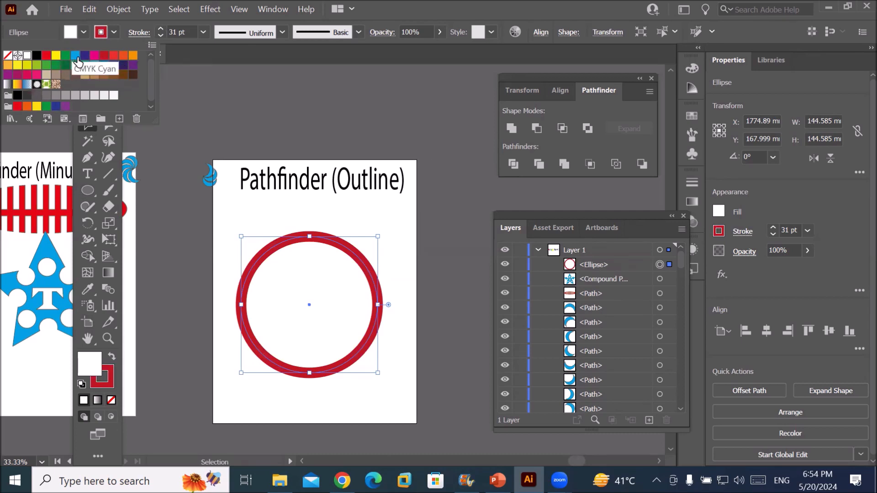
left_click(46, 55)
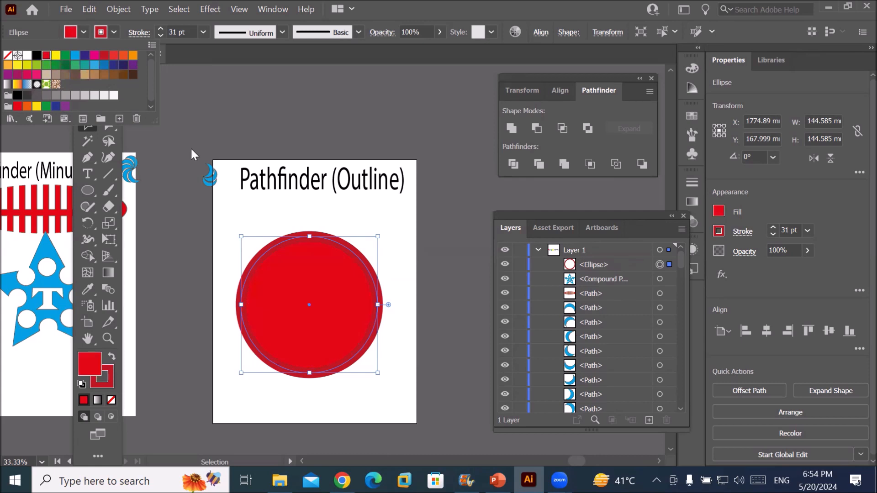
Change the circle's stroke color to black.
left_click(111, 367)
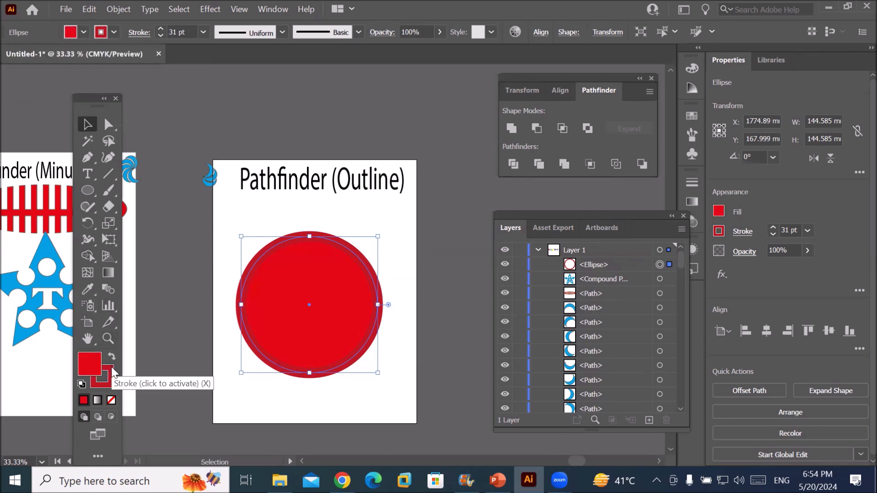
left_click(112, 31)
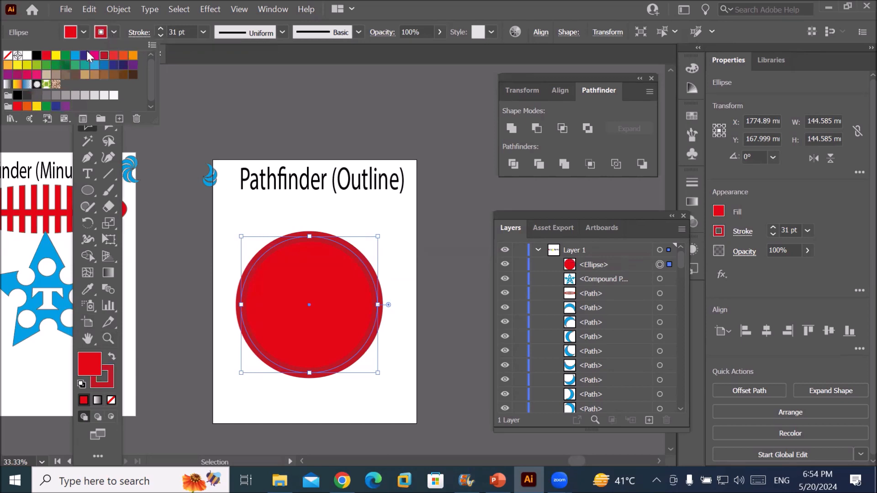
left_click(37, 55)
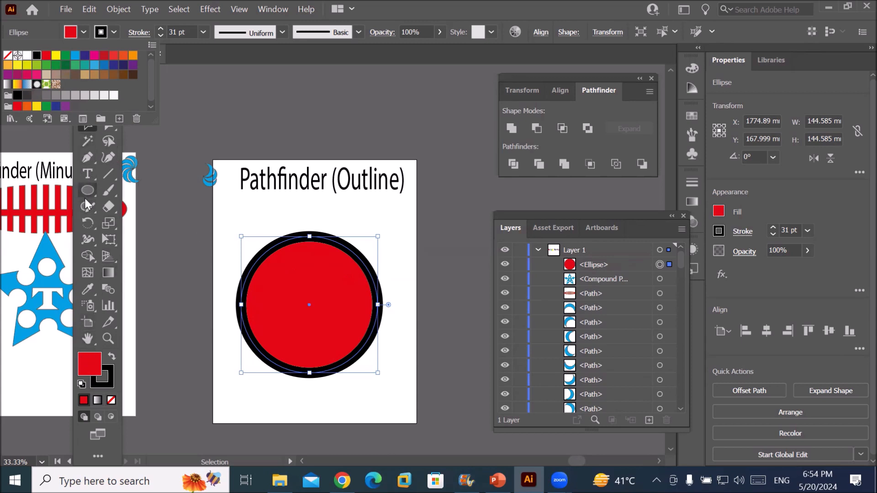
Duplicate the red circle about 50 mm straight down so the copy overlaps the original.
left_click(87, 124)
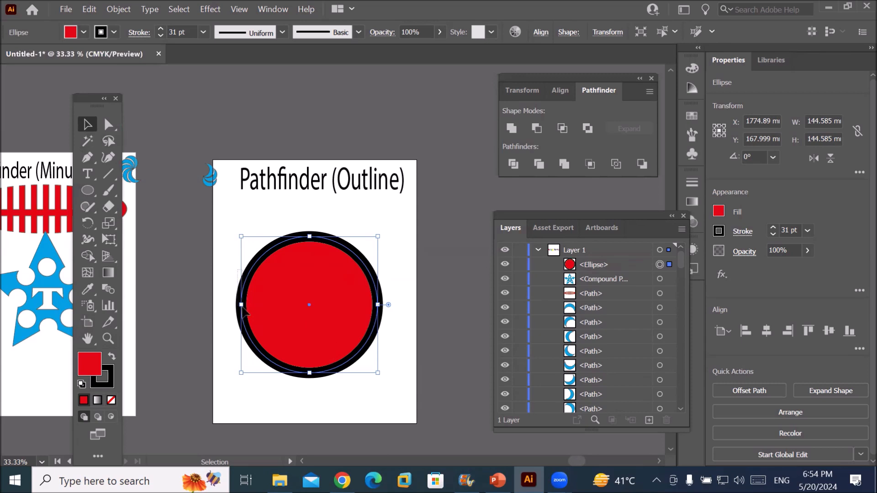
left_click_drag(293, 323, 293, 371)
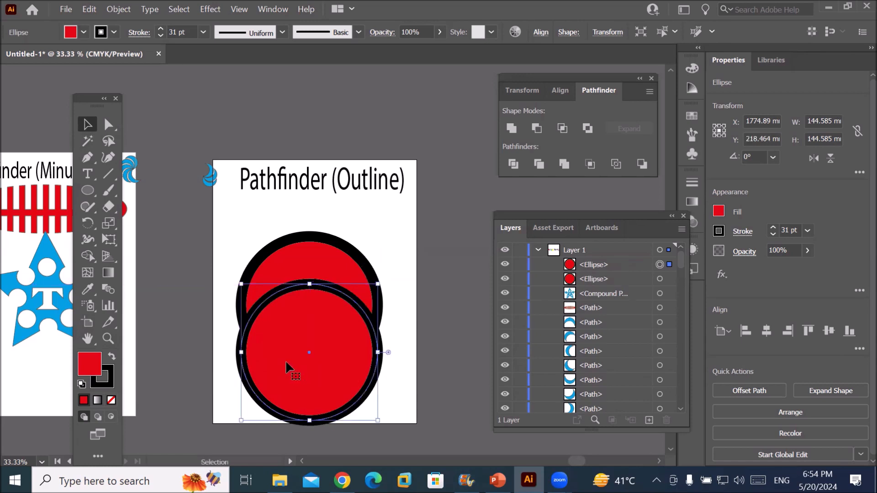
Fill the lower circle with light blue and apply Pathfinder Outline to both overlapping circles.
left_click(84, 32)
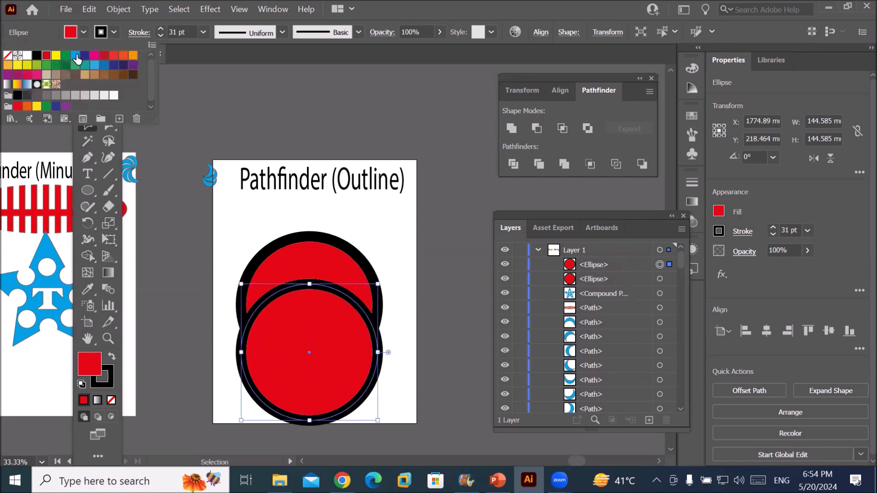
left_click(75, 56)
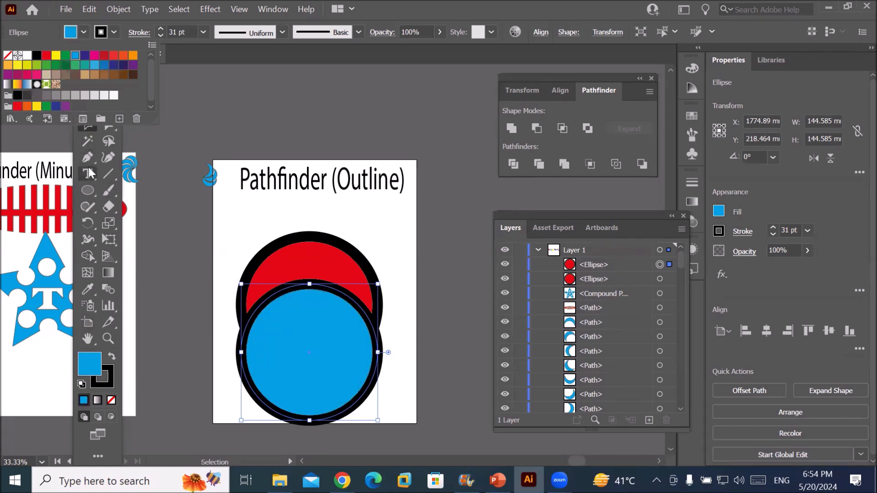
left_click(89, 128)
left_click_drag(233, 225, 401, 428)
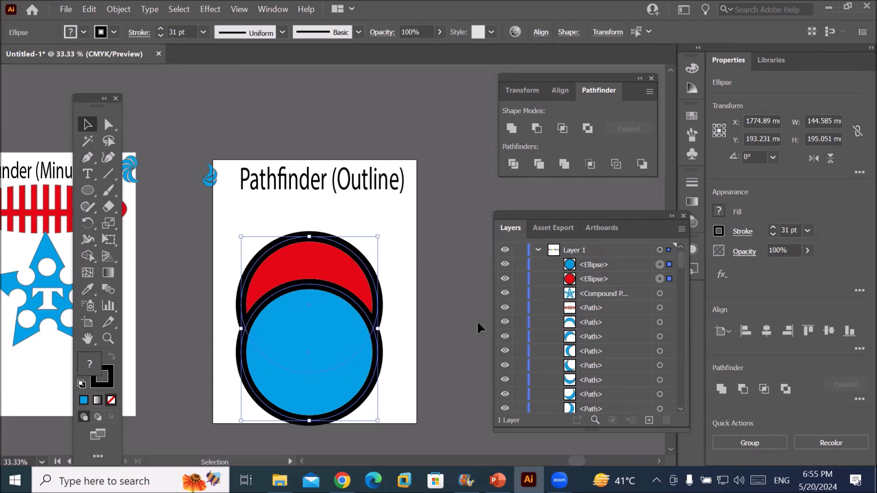
left_click(616, 163)
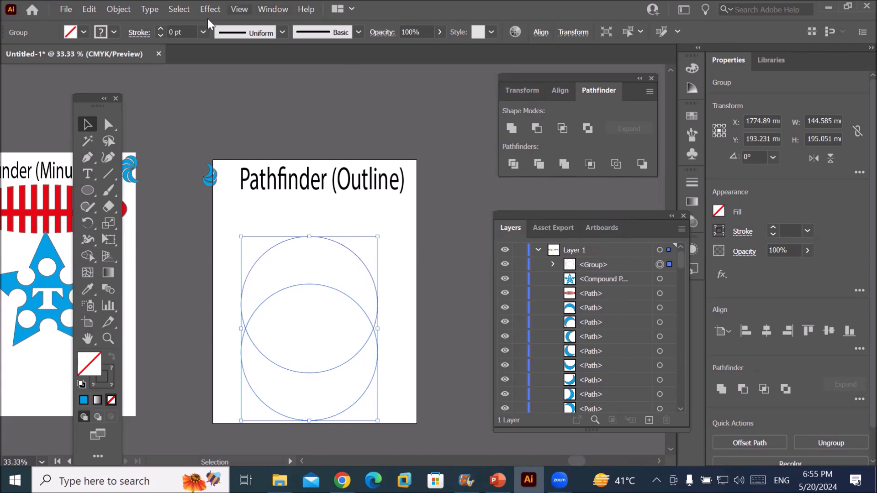
Increase the stroke weight of the outlined circle group to 26 pt.
left_click(159, 29)
left_click(160, 29)
left_click(160, 29)
left_click(160, 29)
left_click(160, 29)
left_click(160, 29)
left_click(160, 29)
left_click(160, 29)
left_click(160, 29)
left_click(161, 29)
left_click(161, 28)
left_click(160, 29)
left_click(161, 29)
left_click(161, 29)
left_click(160, 29)
left_click(160, 29)
left_click(160, 29)
left_click(160, 29)
left_click(161, 28)
left_click(160, 29)
left_click(160, 29)
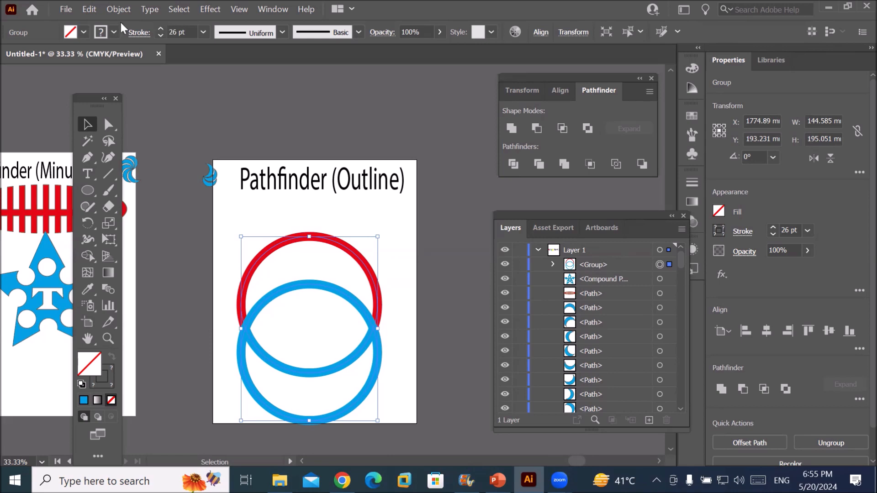
Ungroup the outlined circles and move the red arc and the blue arcs vertically apart from one another.
right_click(345, 297)
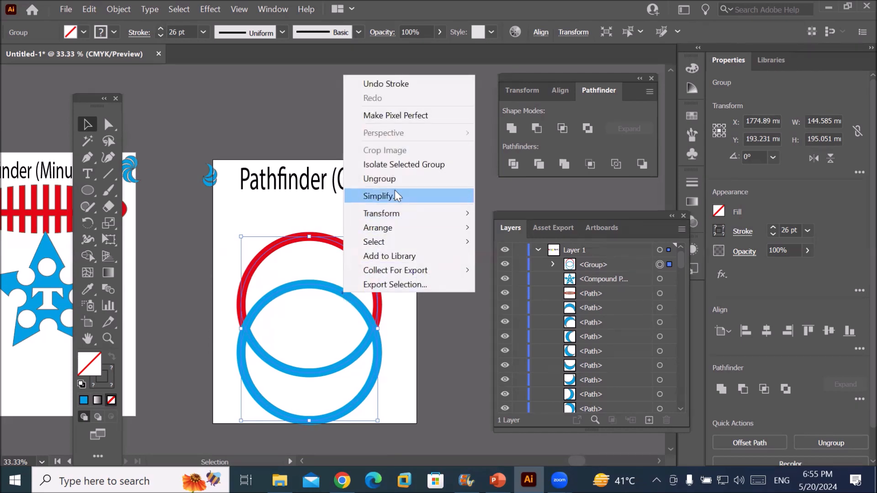
left_click(396, 179)
left_click(401, 331)
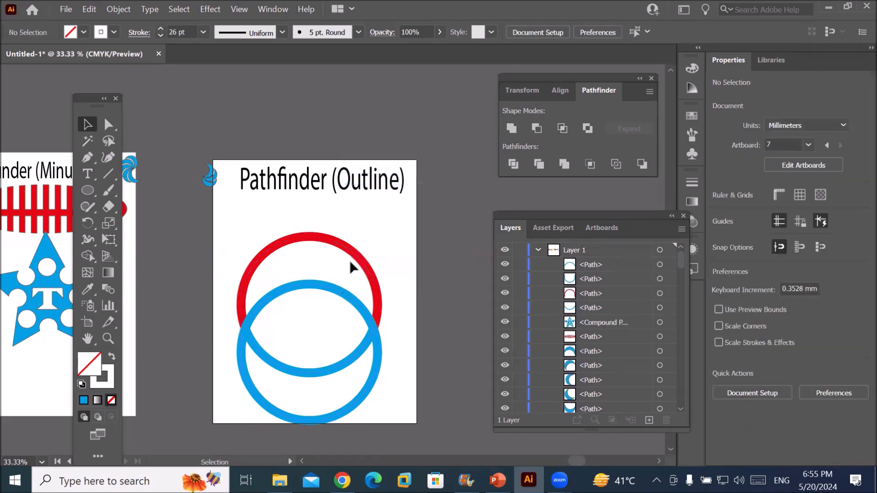
left_click_drag(337, 249, 338, 201)
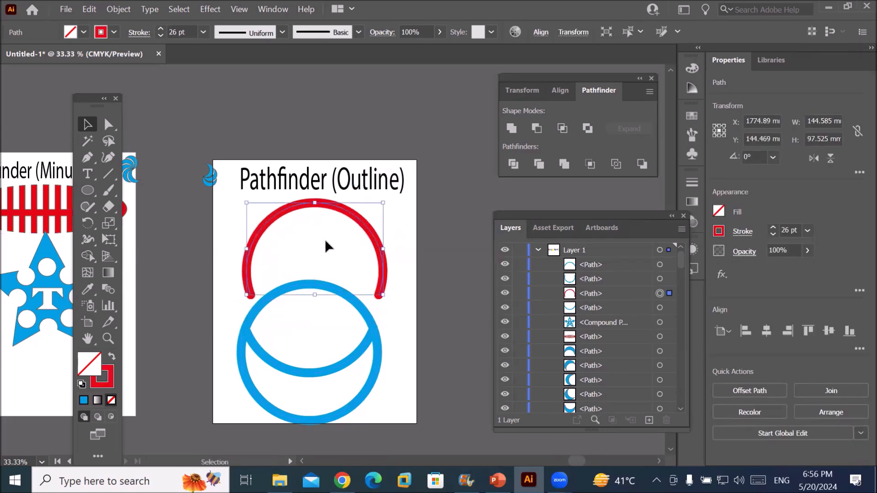
left_click_drag(342, 289, 336, 366)
left_click_drag(347, 429, 348, 419)
left_click(352, 425)
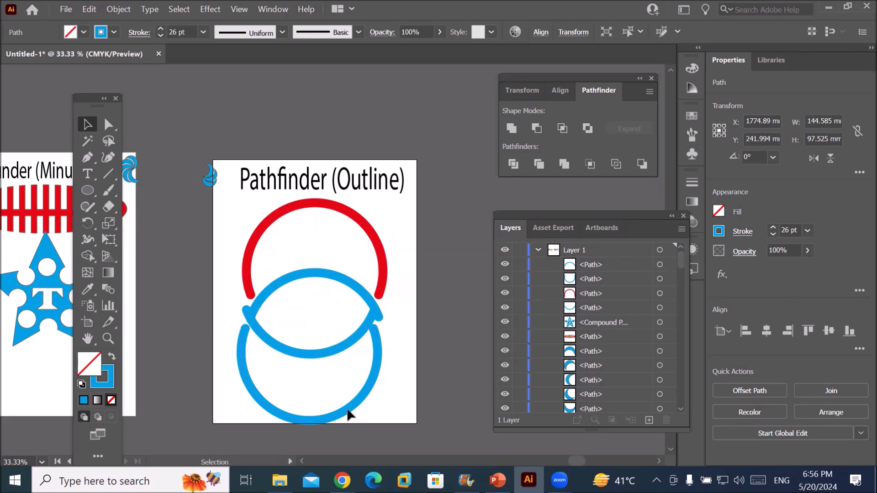
mouse_move(349, 415)
left_mouse_down()
mouse_move(351, 427)
mouse_move(344, 418)
left_mouse_up()
mouse_move(331, 355)
left_mouse_down()
mouse_move(332, 325)
mouse_move(331, 377)
mouse_move(336, 370)
left_mouse_up()
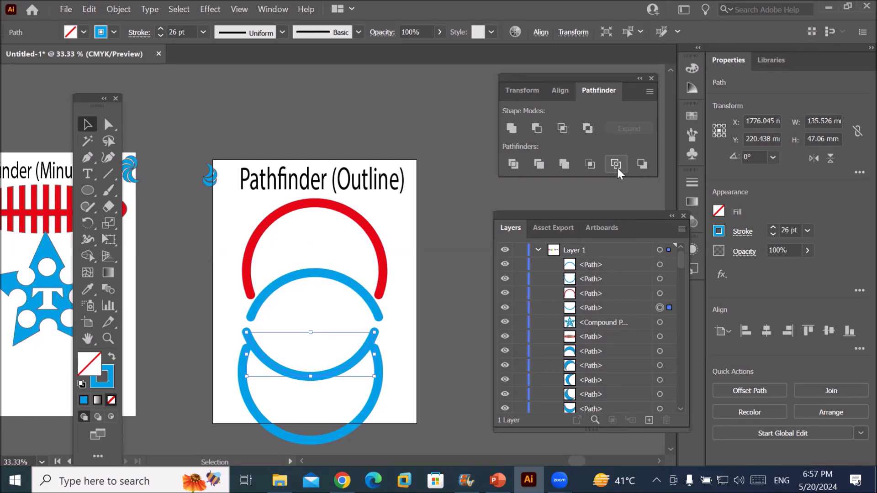
Apply Pathfinder Outline to the selected blue arc, and delete all remaining arcs from the Outline artboard.
left_click(617, 166)
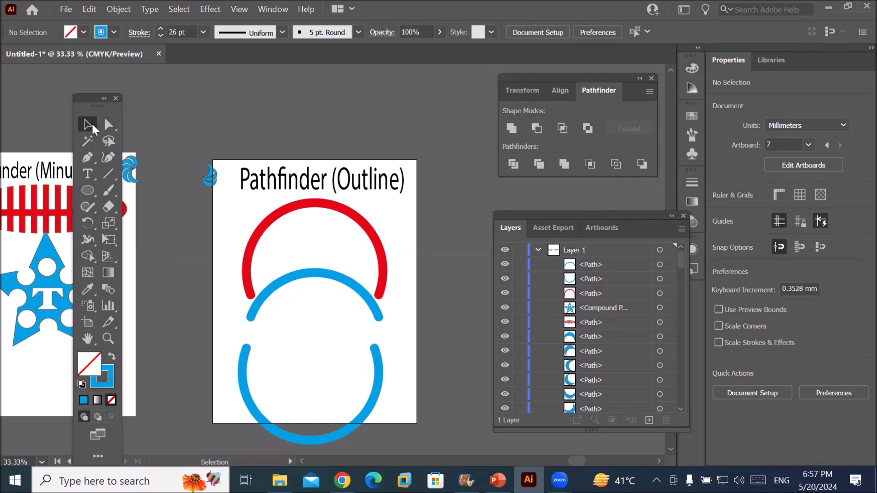
left_click_drag(218, 202, 477, 439)
key("Delete")
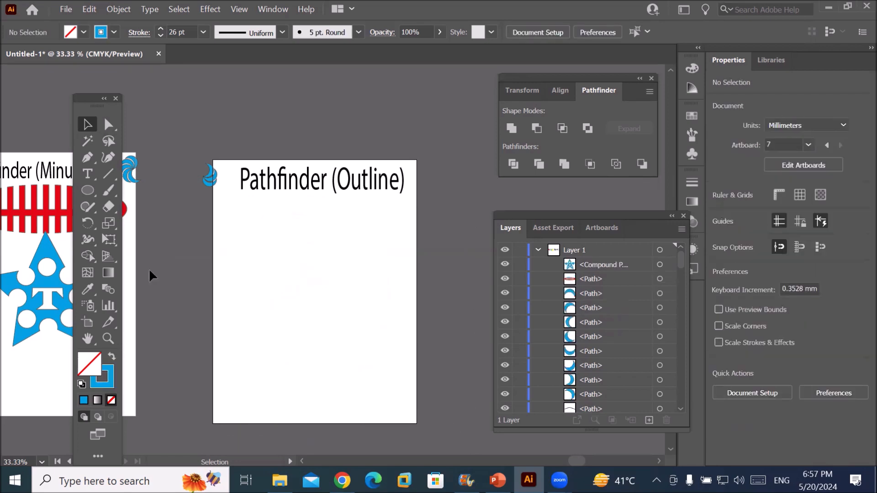
Draw a circle about 51 mm in diameter below the Outline title, with a CMYK Magenta fill and no stroke.
left_click(87, 190)
left_click_drag(245, 235, 293, 282)
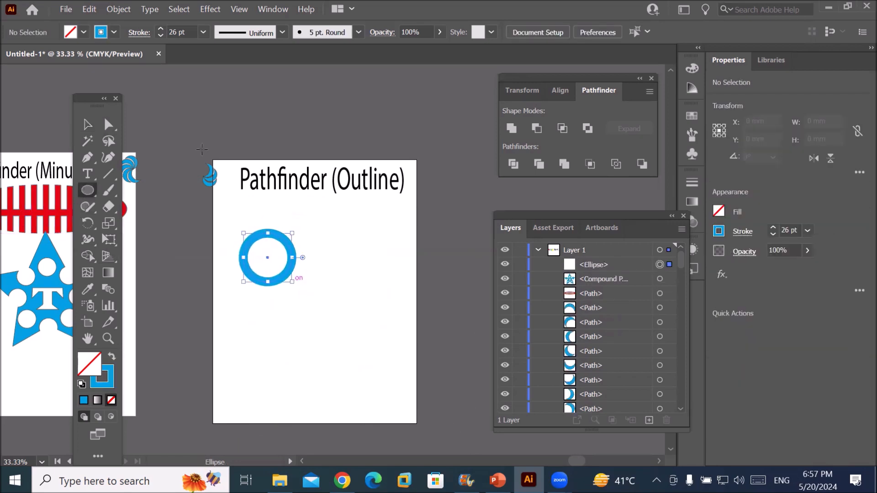
left_click(114, 32)
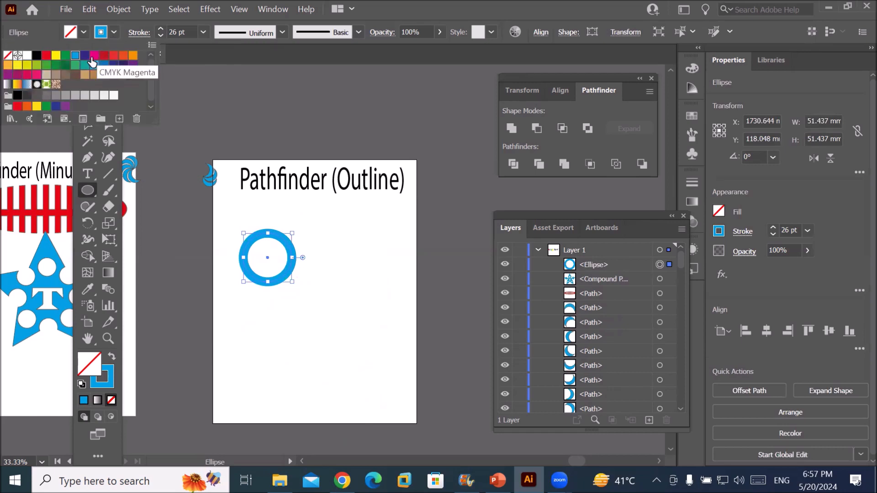
left_click(92, 57)
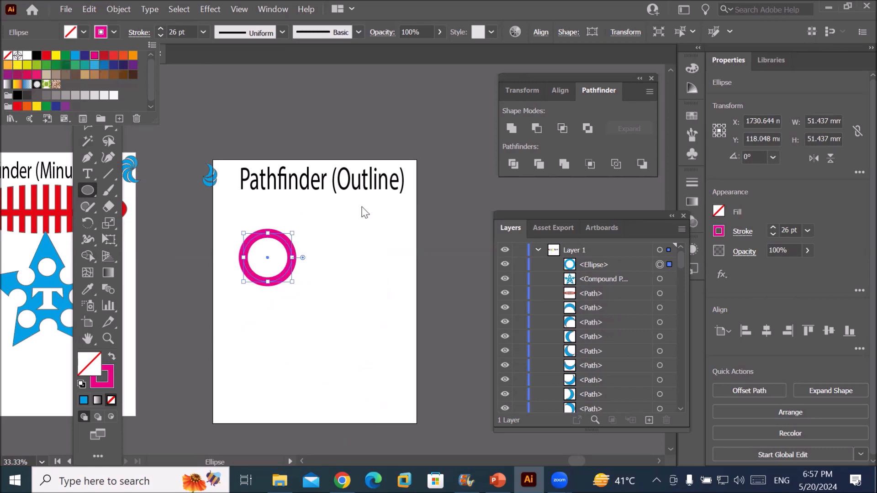
left_click(111, 357)
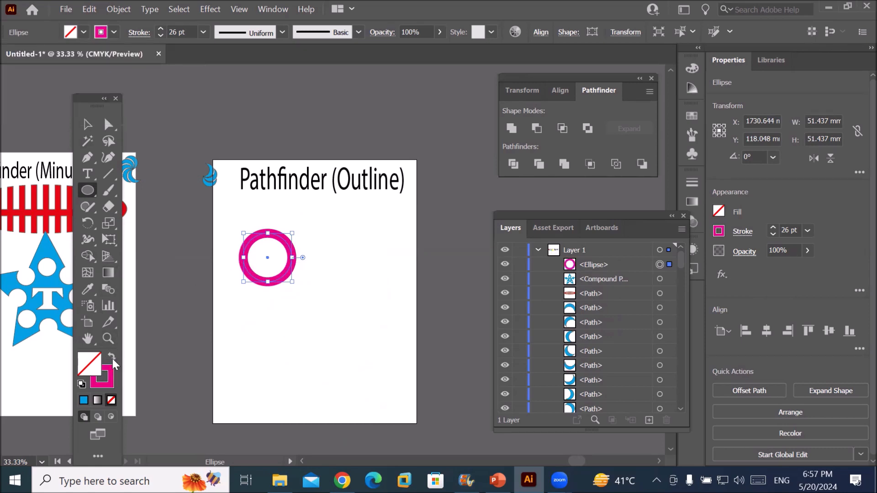
left_click(112, 360)
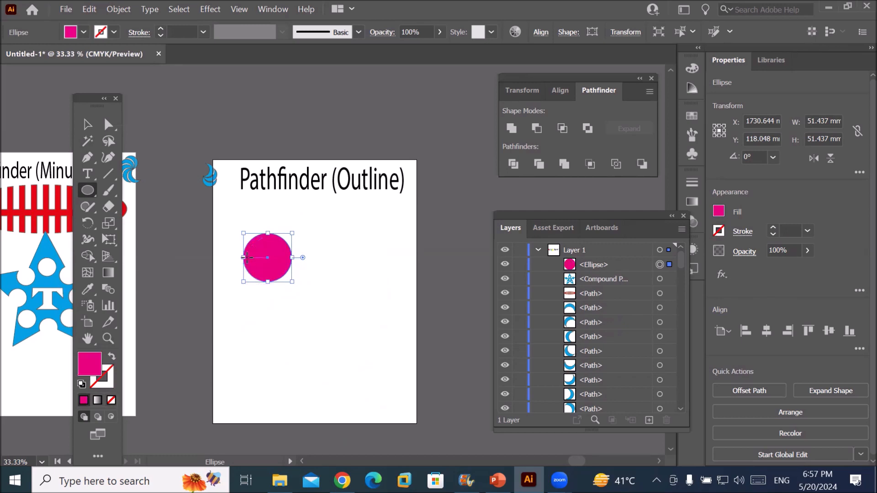
Duplicate the magenta circle about 86 mm to its right and fill the copy with green.
left_click(88, 125)
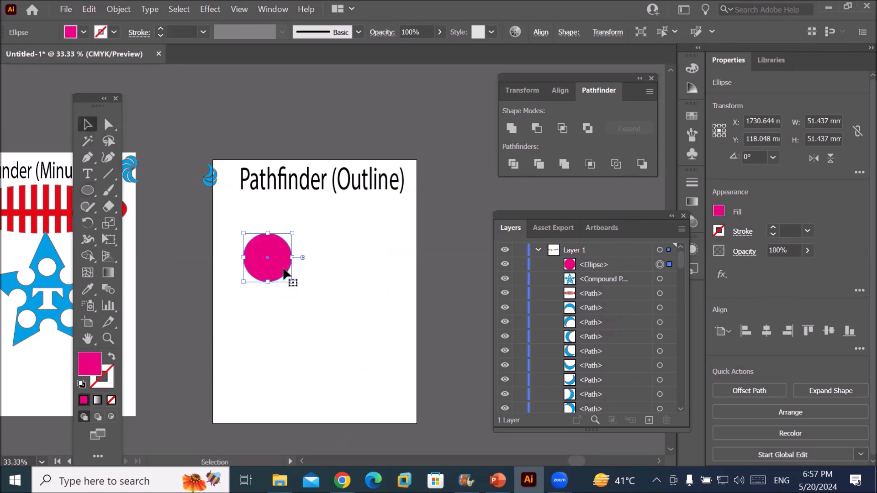
left_click_drag(274, 268, 356, 267)
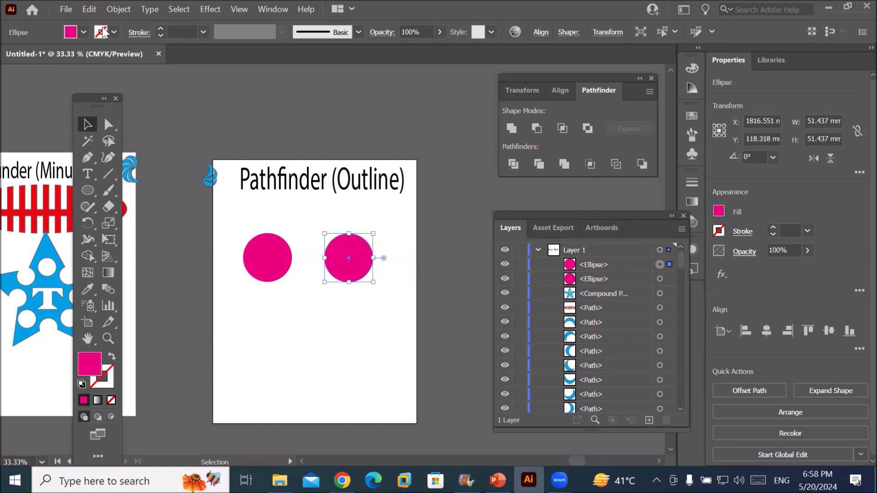
left_click(84, 32)
left_click(65, 55)
left_click(237, 228)
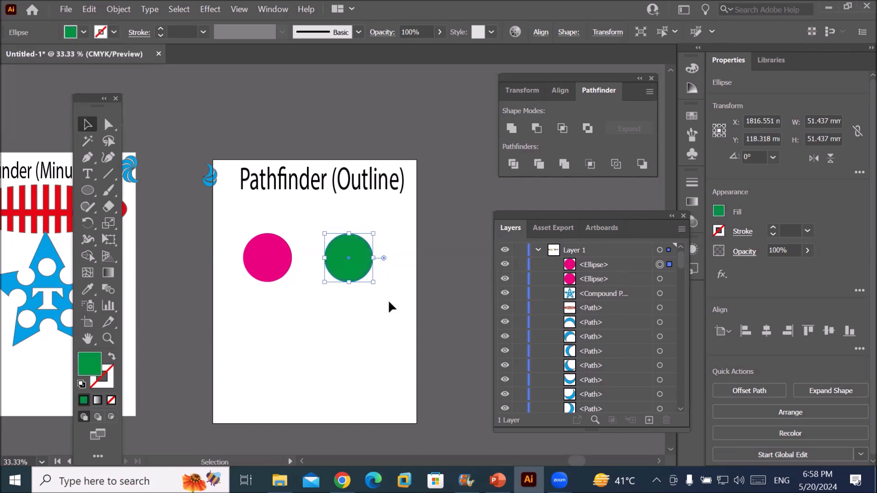
Duplicate the magenta and green circles about 74 mm downward, and fill the green copy with dark blue.
left_click(370, 310)
left_click_drag(242, 222, 355, 343)
left_click(358, 326)
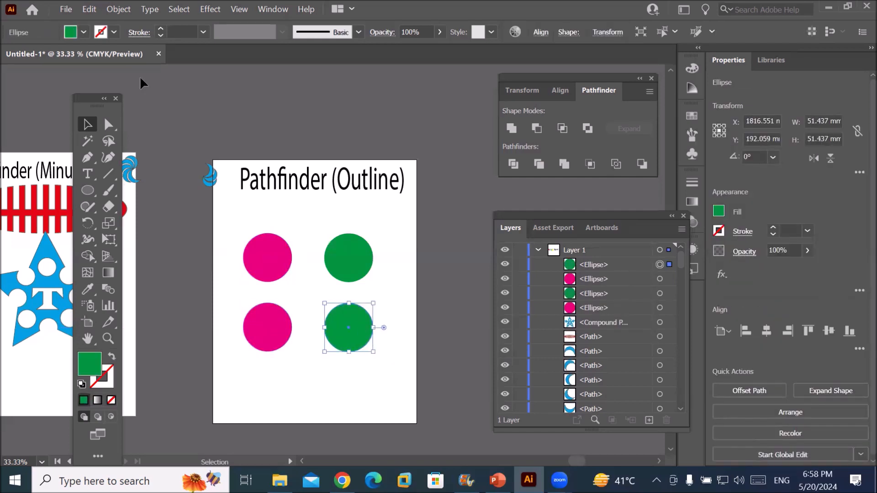
left_click(83, 32)
left_click(85, 55)
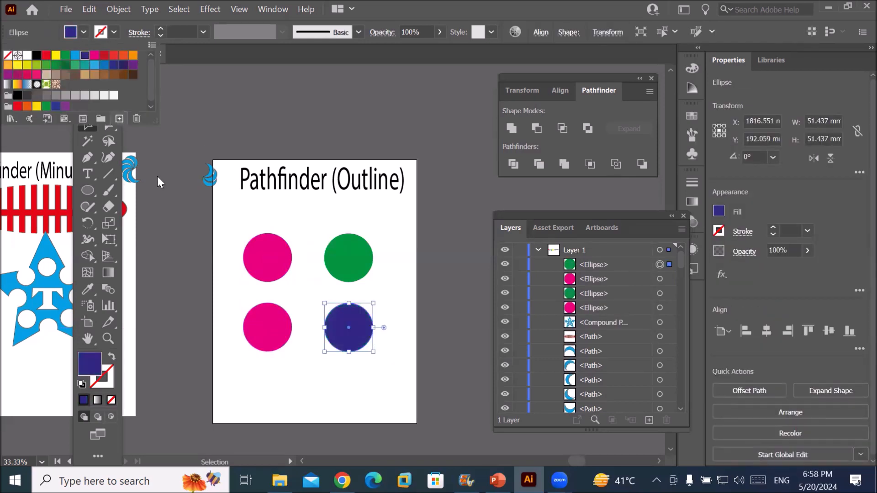
Fill the lower magenta circle with black.
double_click(272, 324)
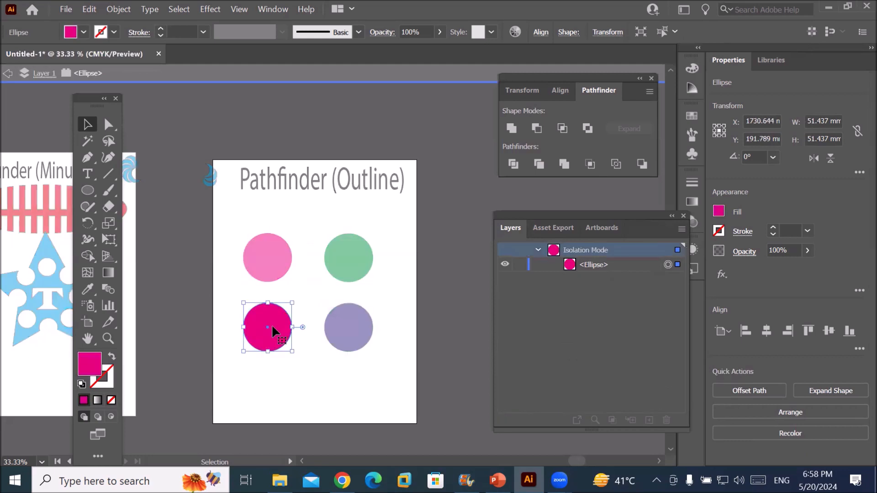
key("Escape")
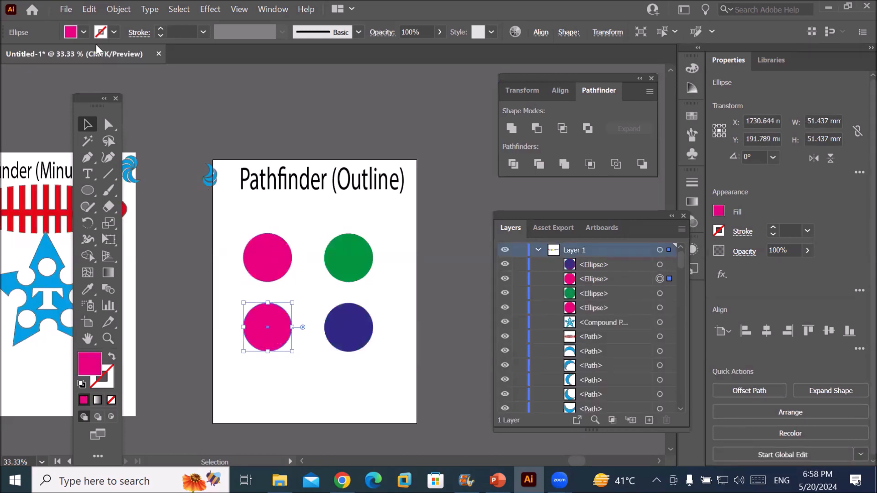
left_click(83, 32)
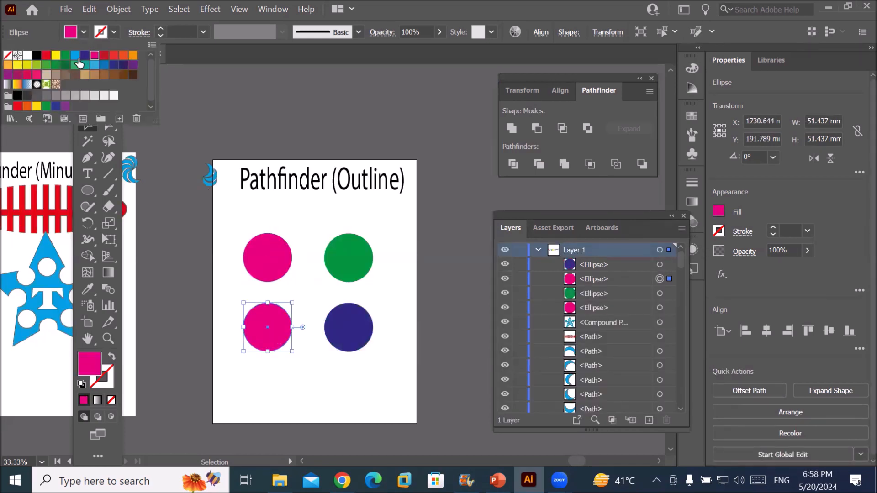
left_click(37, 55)
left_click(220, 220)
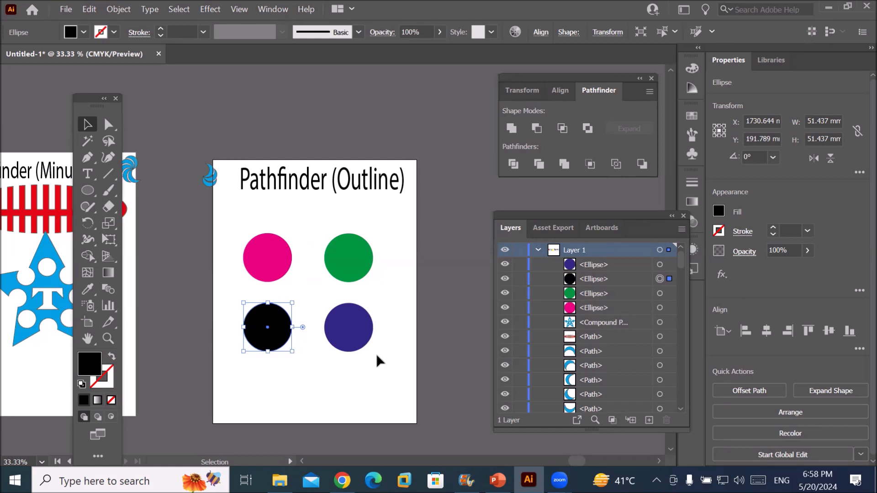
Apply Pathfinder Outline to all four circles and increase the resulting group's stroke weight to 29 pt.
left_click_drag(224, 214, 404, 385)
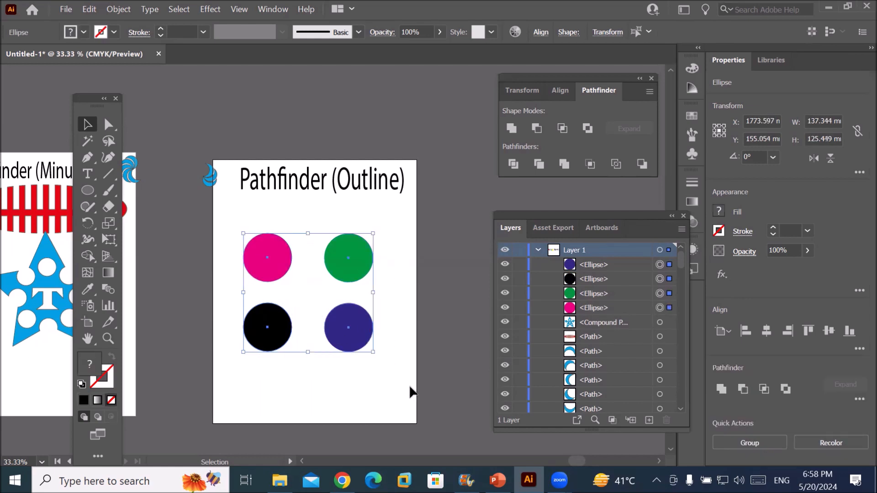
left_click(617, 166)
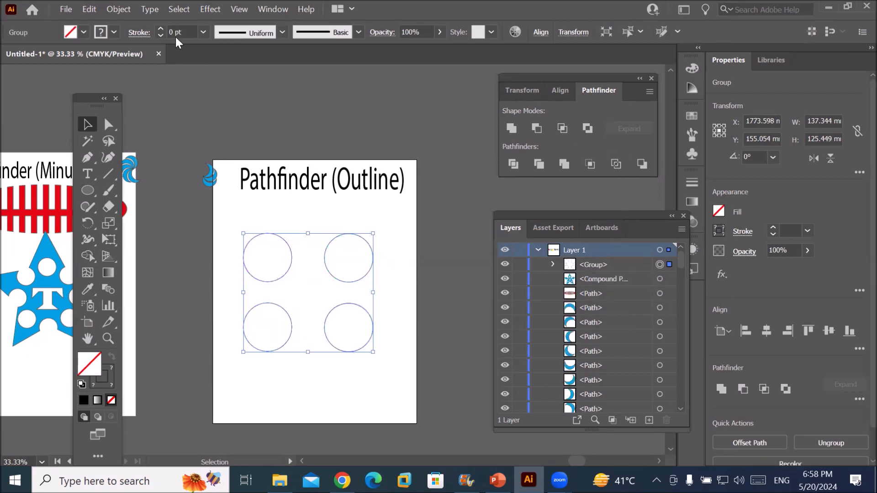
left_click(160, 29)
left_click(160, 29)
left_click(160, 29)
left_click(159, 28)
left_click(160, 29)
left_click(160, 29)
left_click(160, 29)
left_click(160, 28)
left_click(160, 29)
left_click(160, 28)
left_click(160, 29)
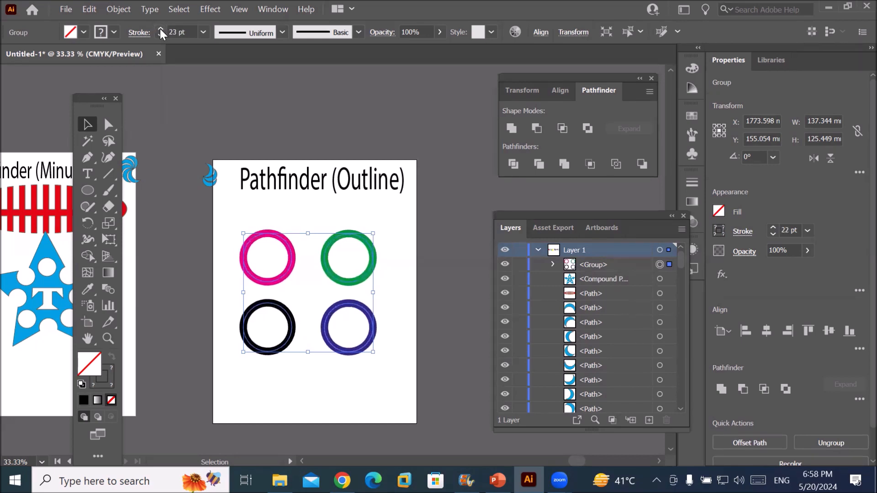
left_click(160, 29)
left_click(160, 29)
left_click(160, 29)
left_click(160, 29)
left_click(160, 29)
left_click(160, 29)
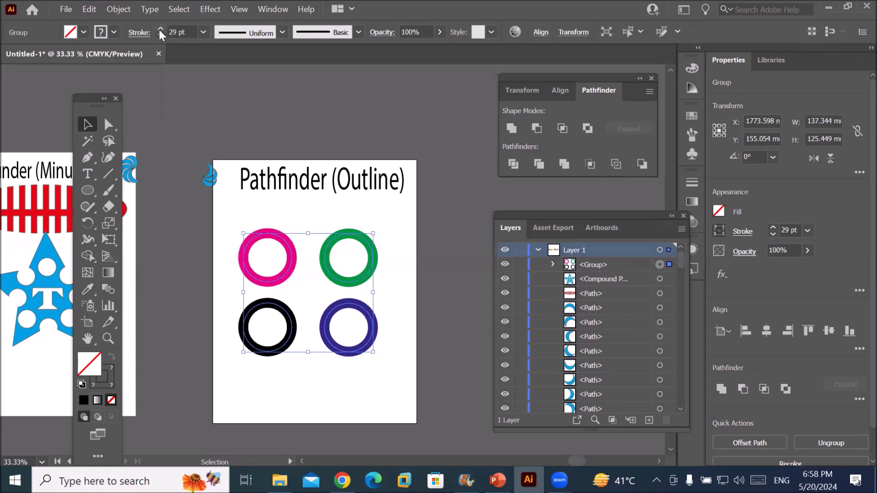